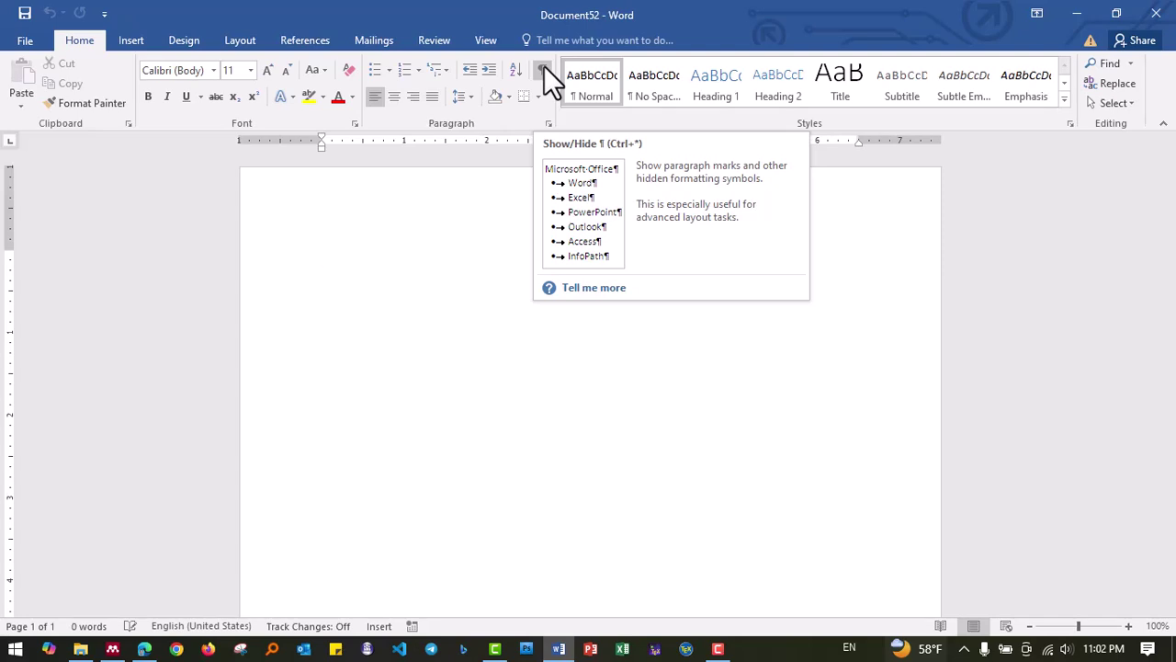
Enable the Developer tab in the ribbon customization options and display its commands.
right_click(544, 66)
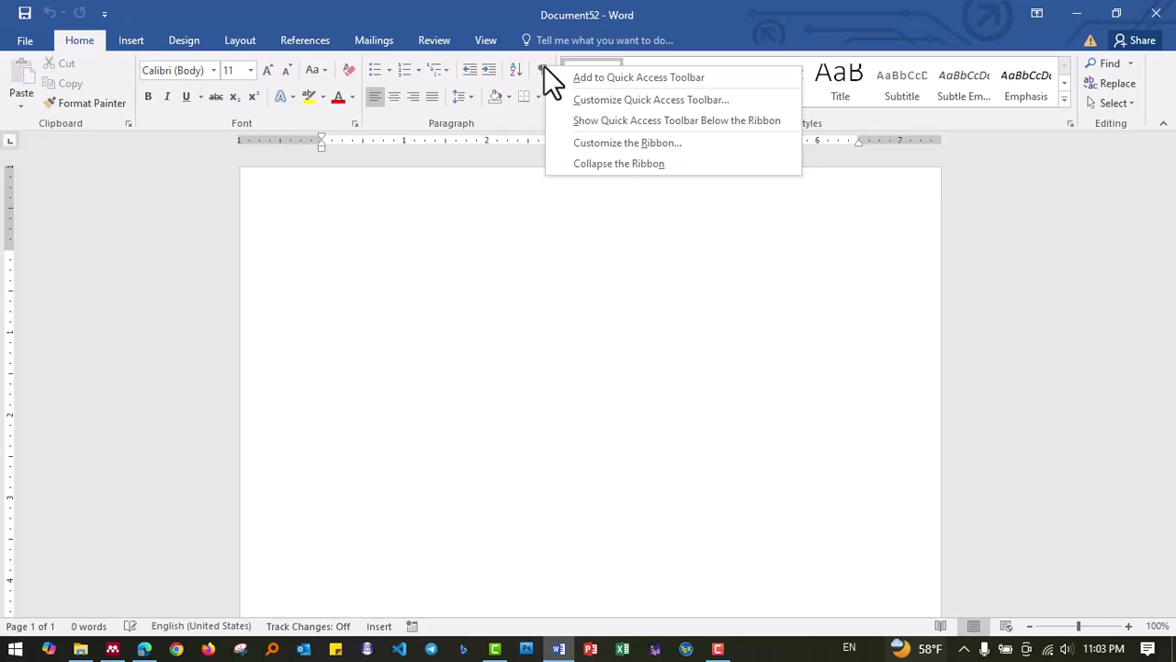
left_click(602, 143)
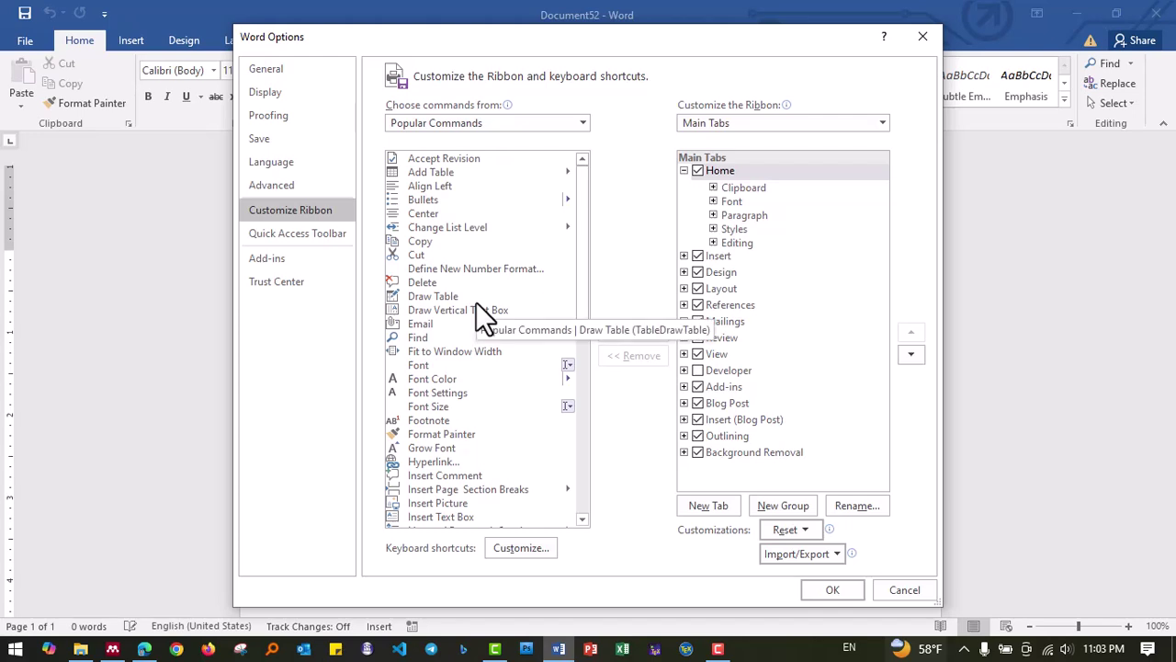
left_click(700, 369)
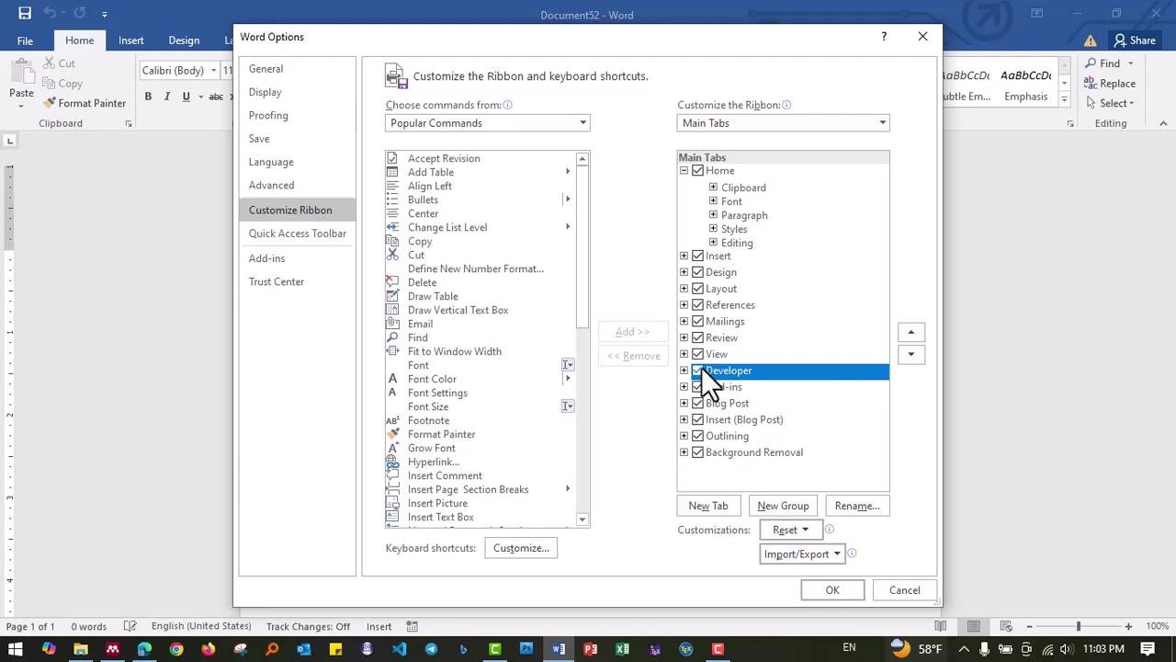
left_click(829, 591)
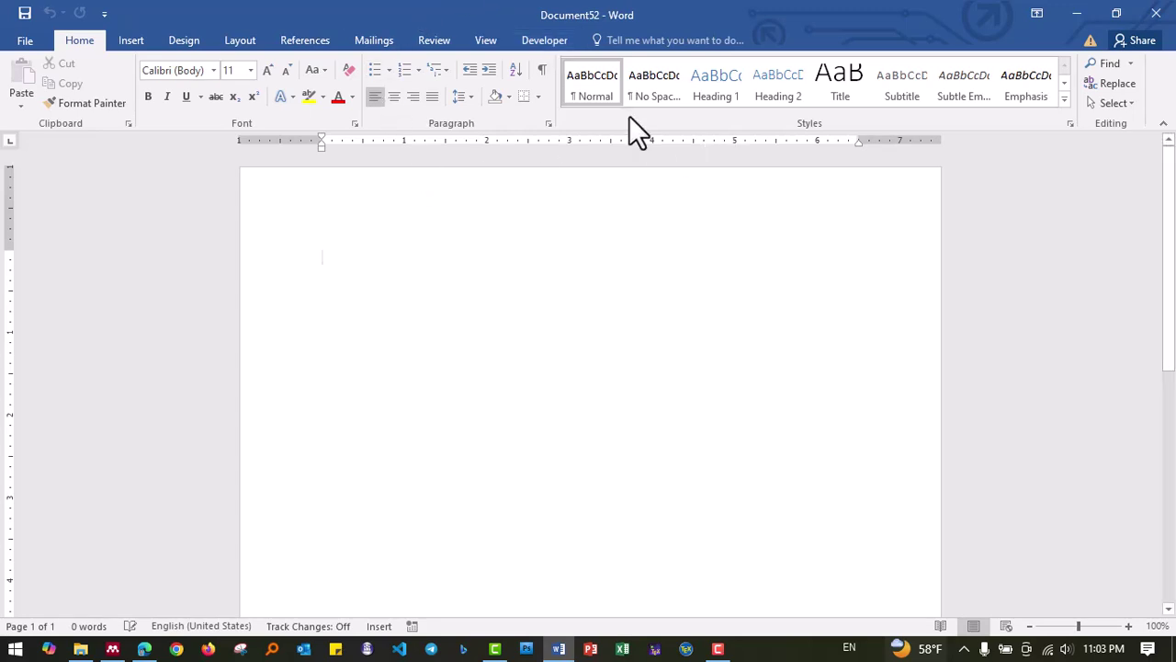
left_click(543, 38)
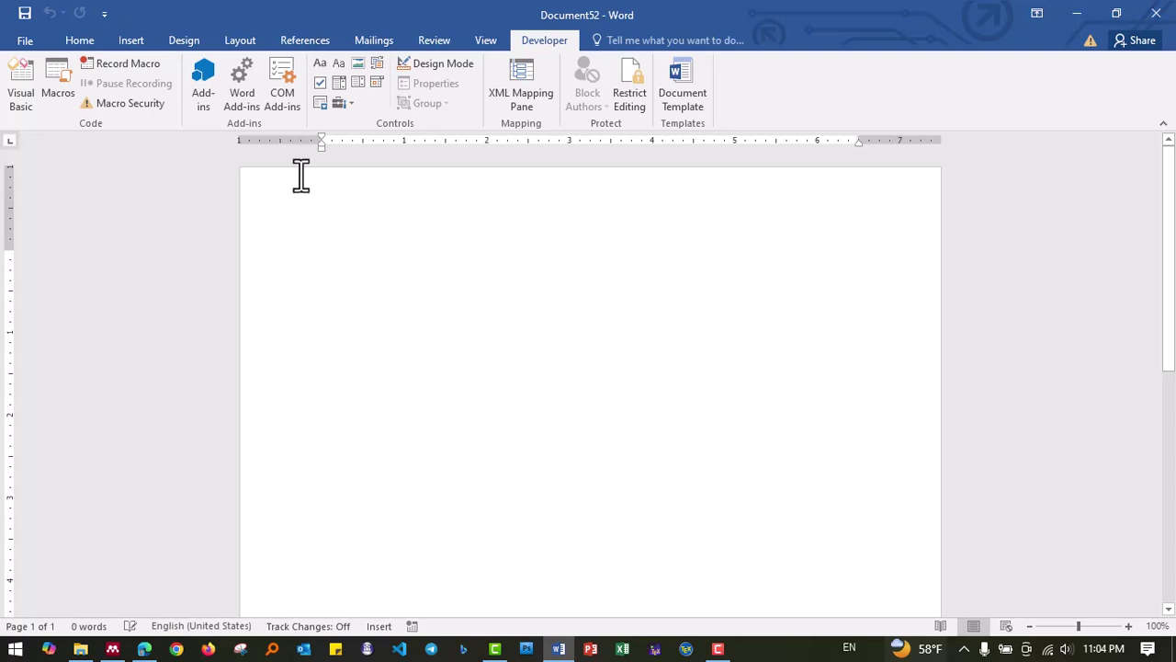
Write the title "How to create fillable forms in Microsoft word" on the first line of the document.
left_click(82, 42)
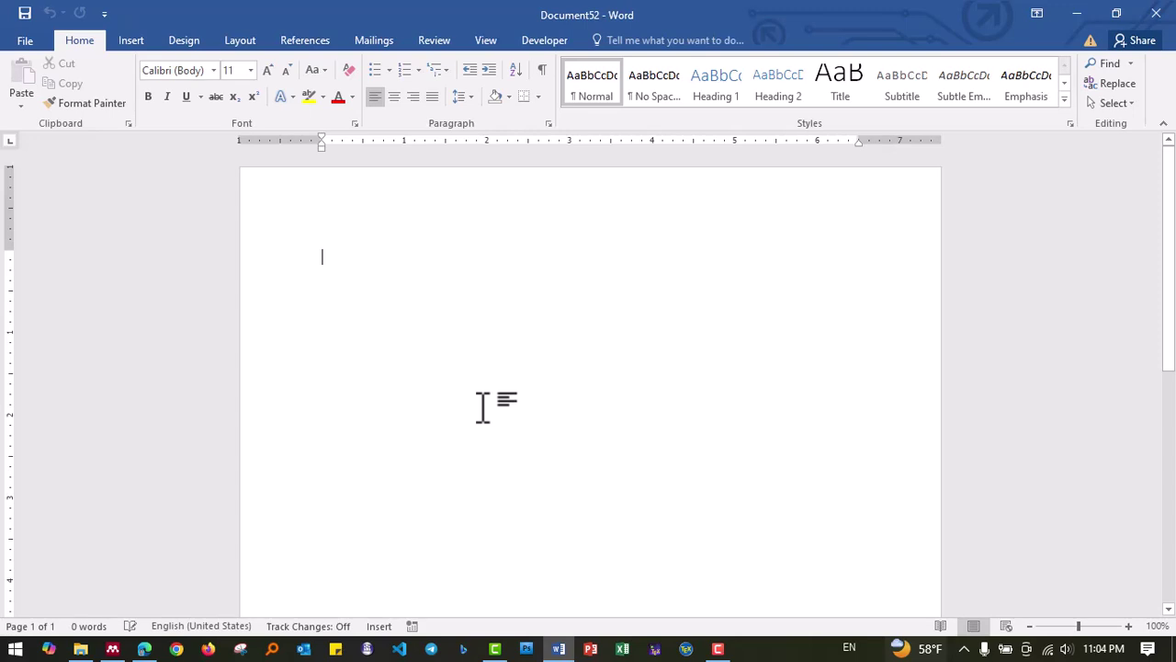
type("How t")
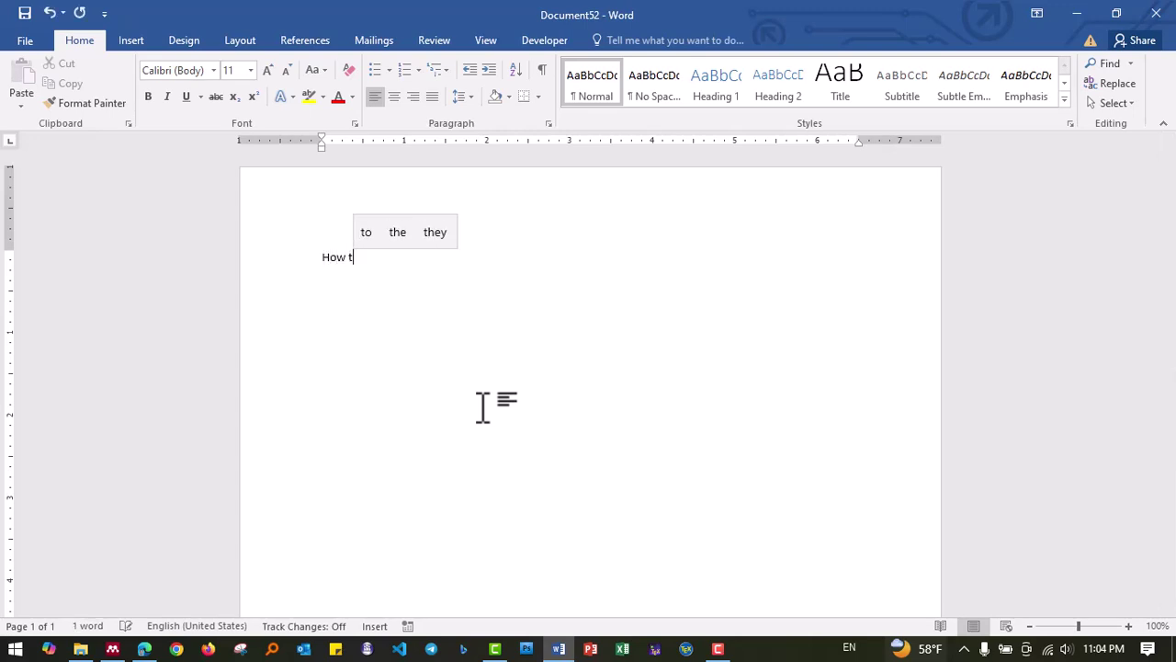
type("o cre")
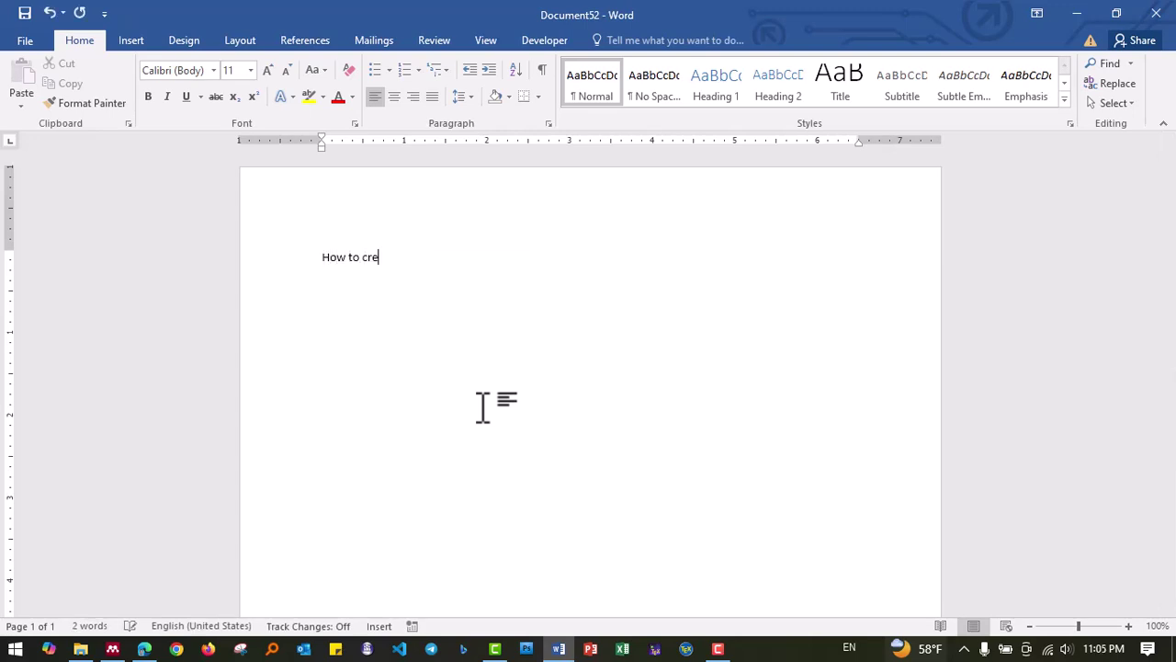
type("at ")
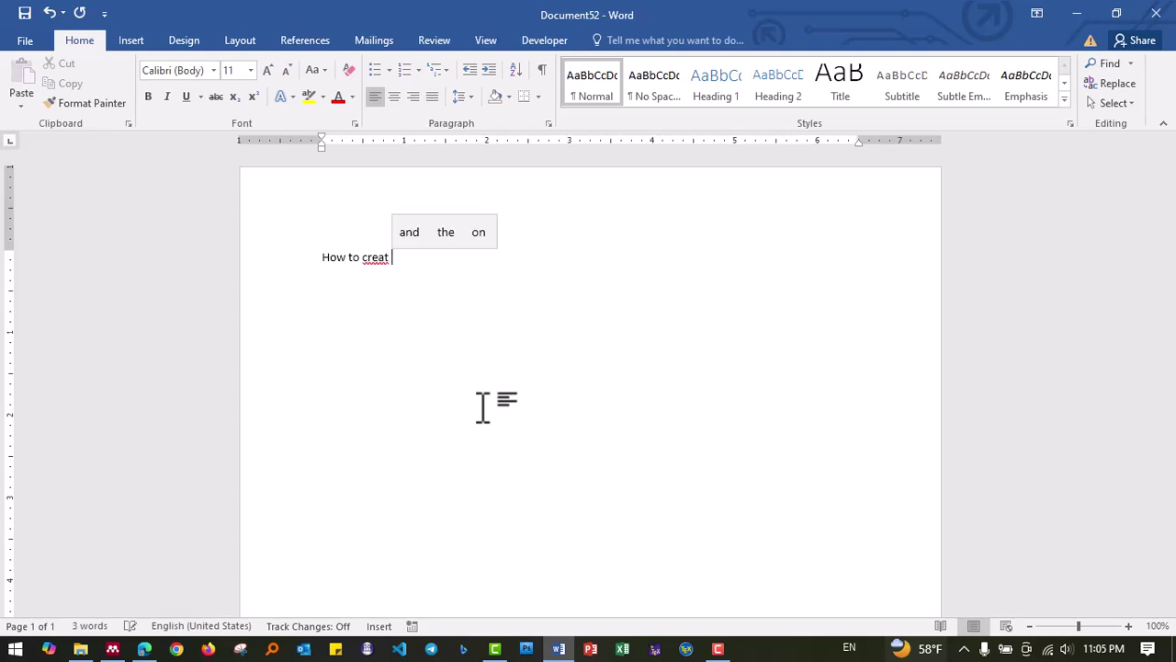
type("filla")
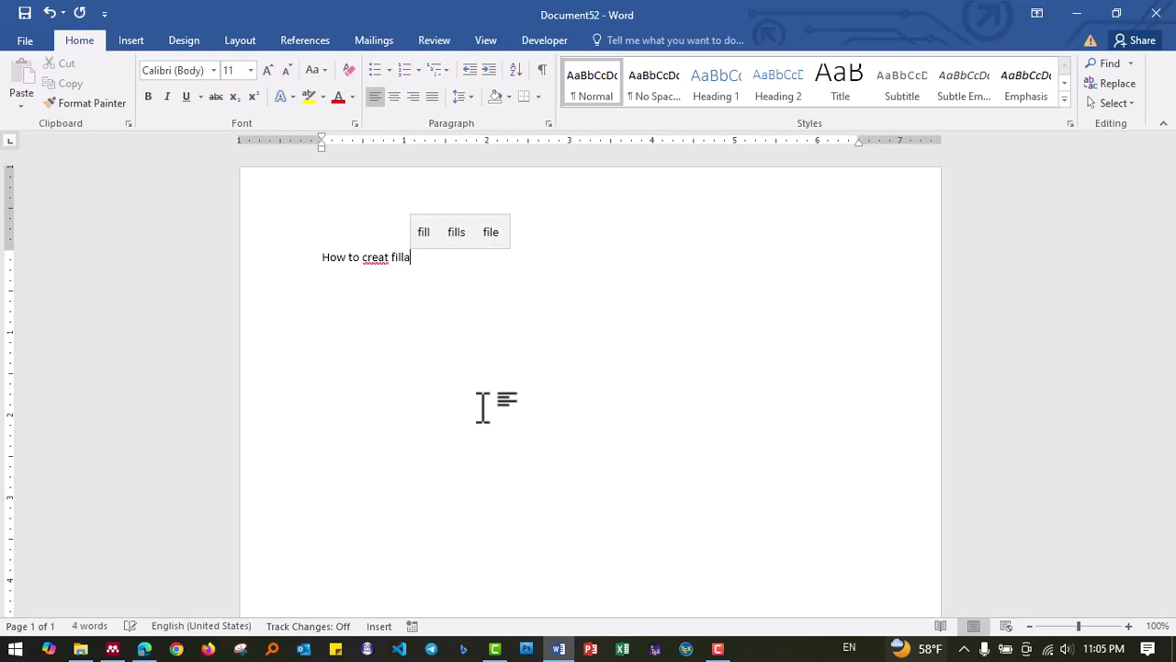
type("ble ")
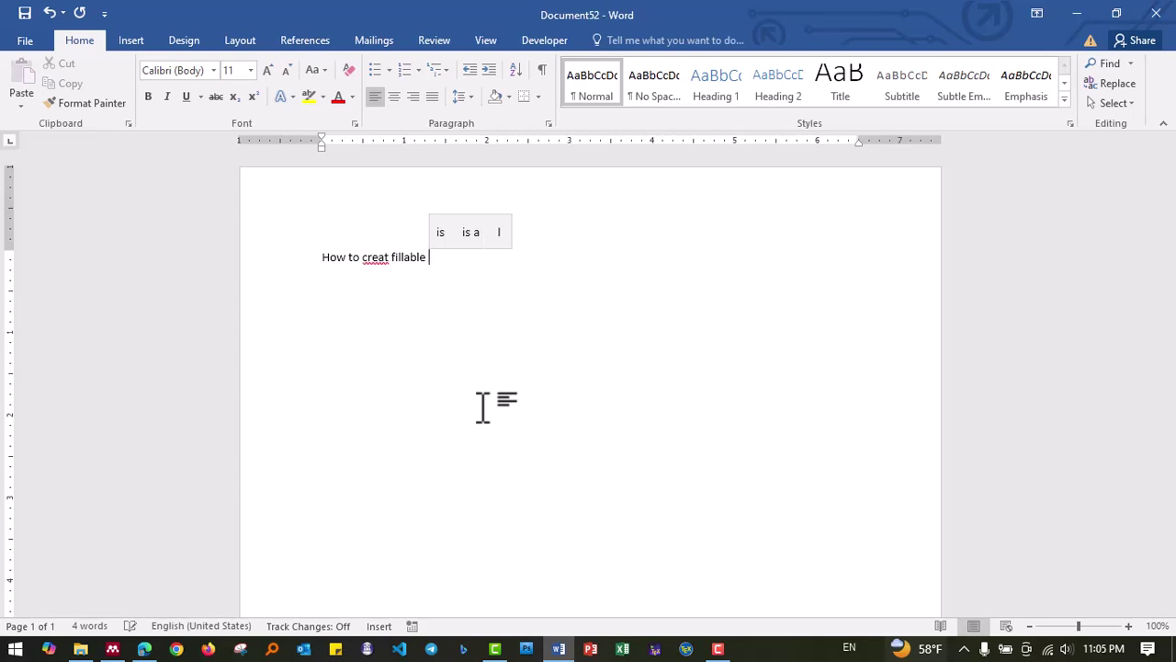
type("forms ")
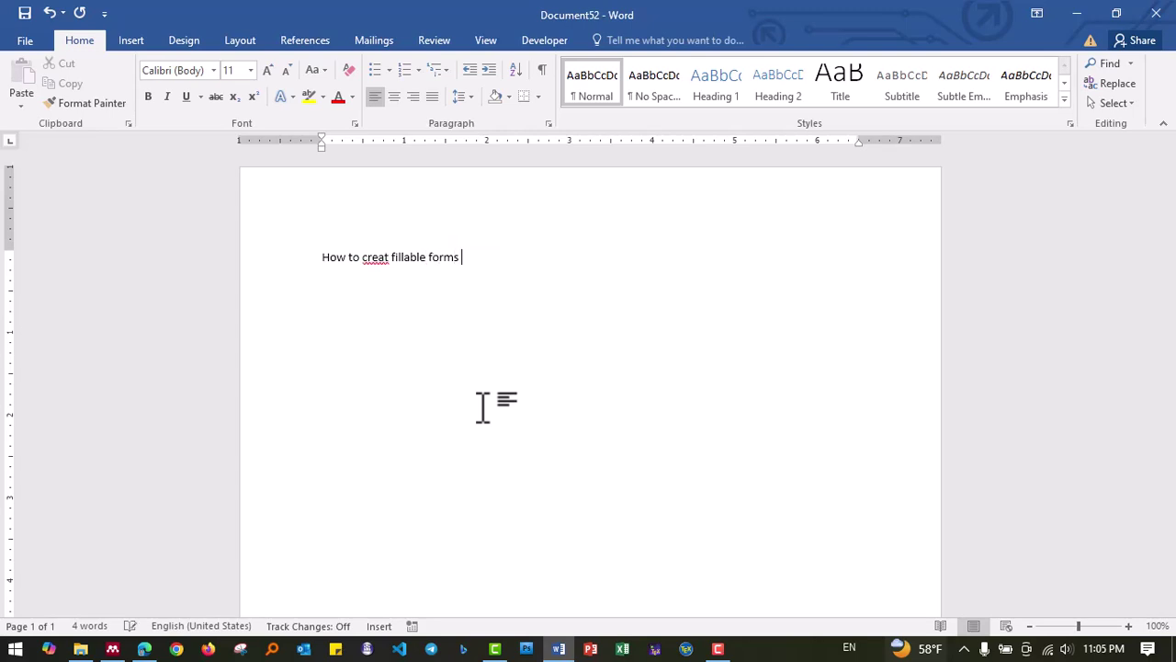
type("in")
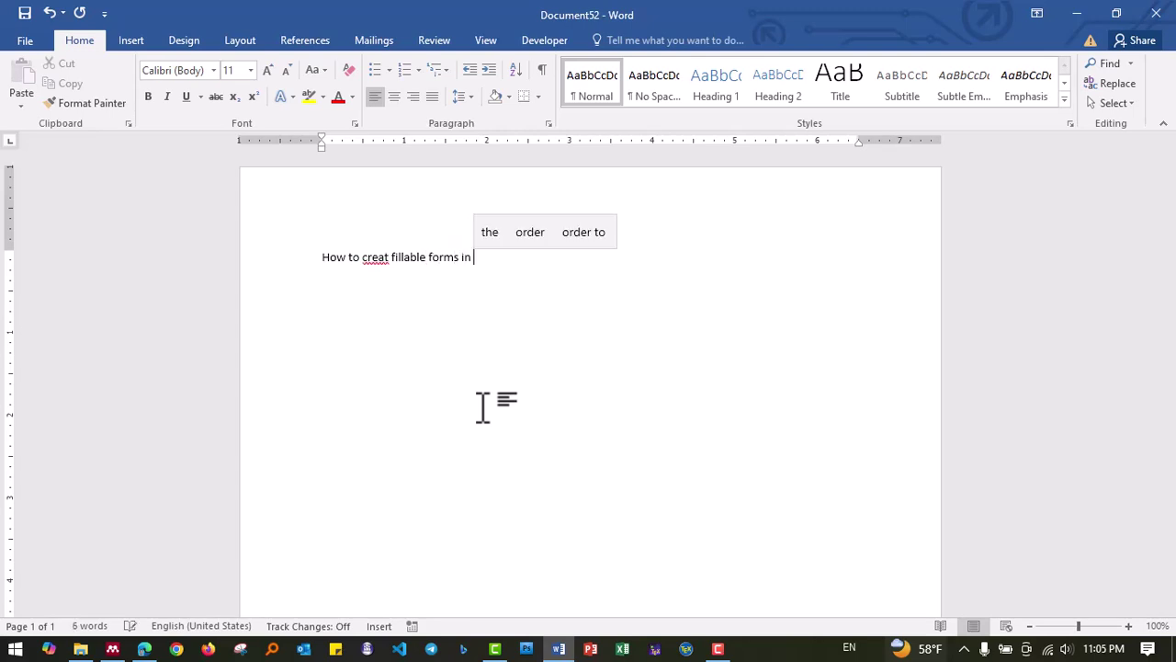
type(" Micr")
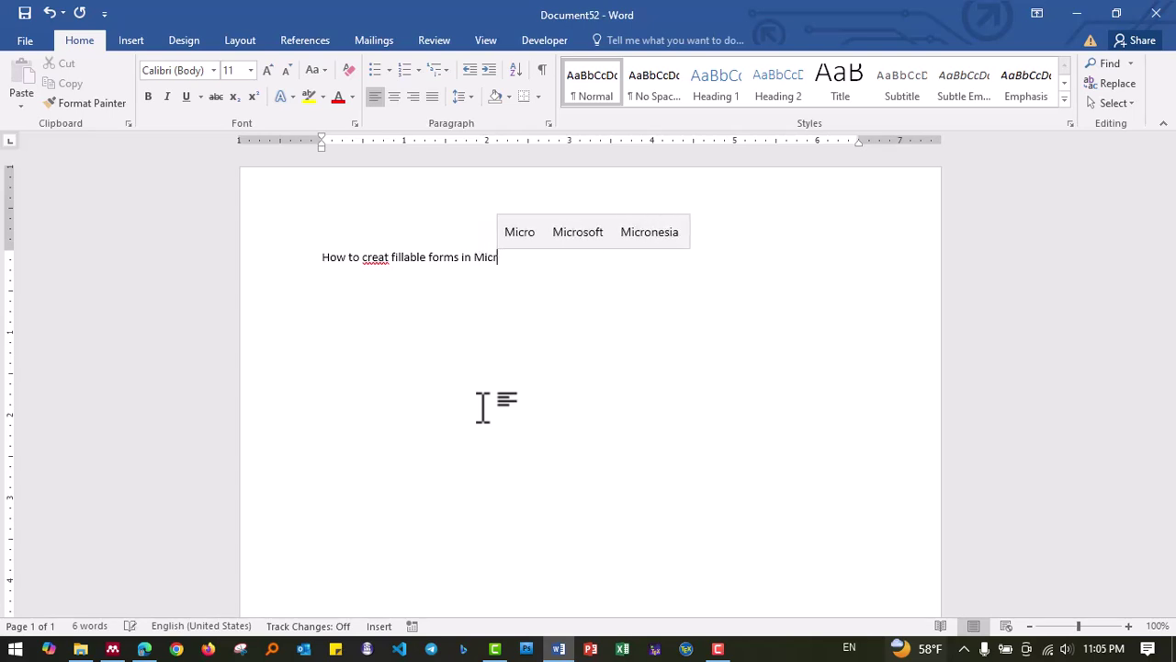
type("osoft ")
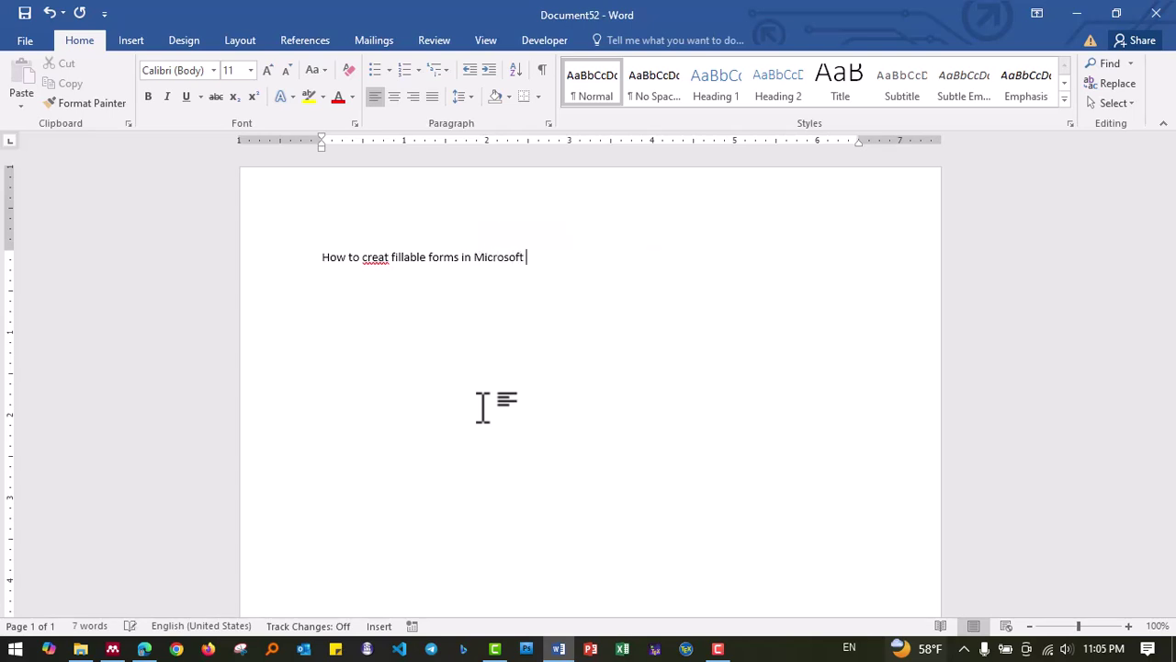
type("word")
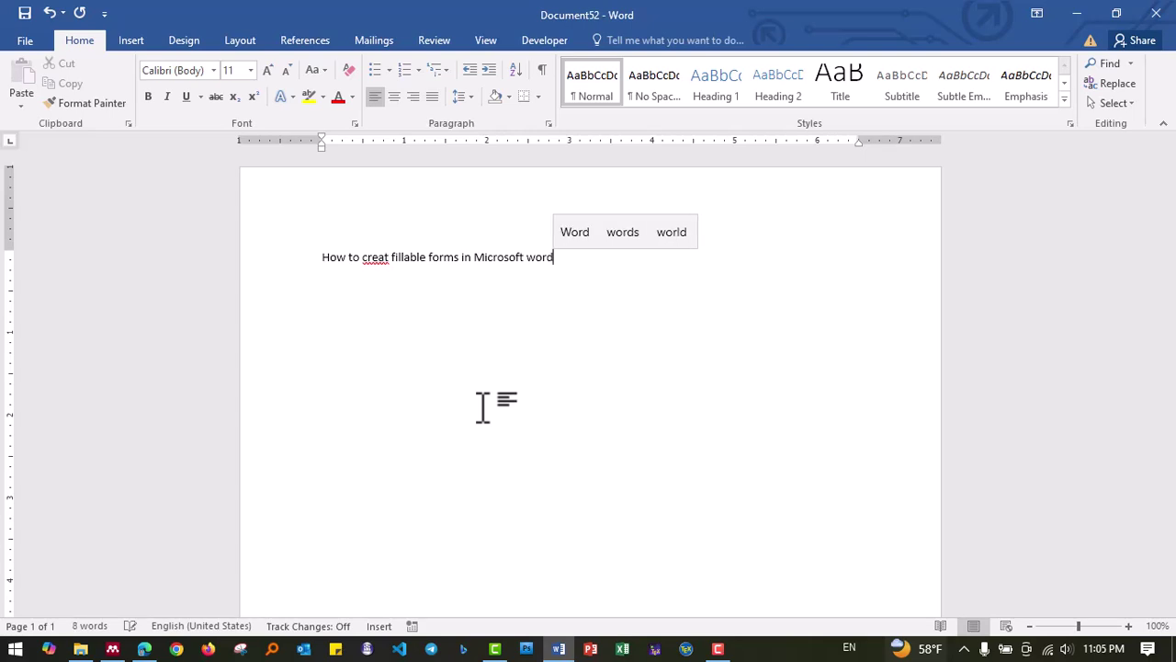
left_click(391, 257)
type("e")
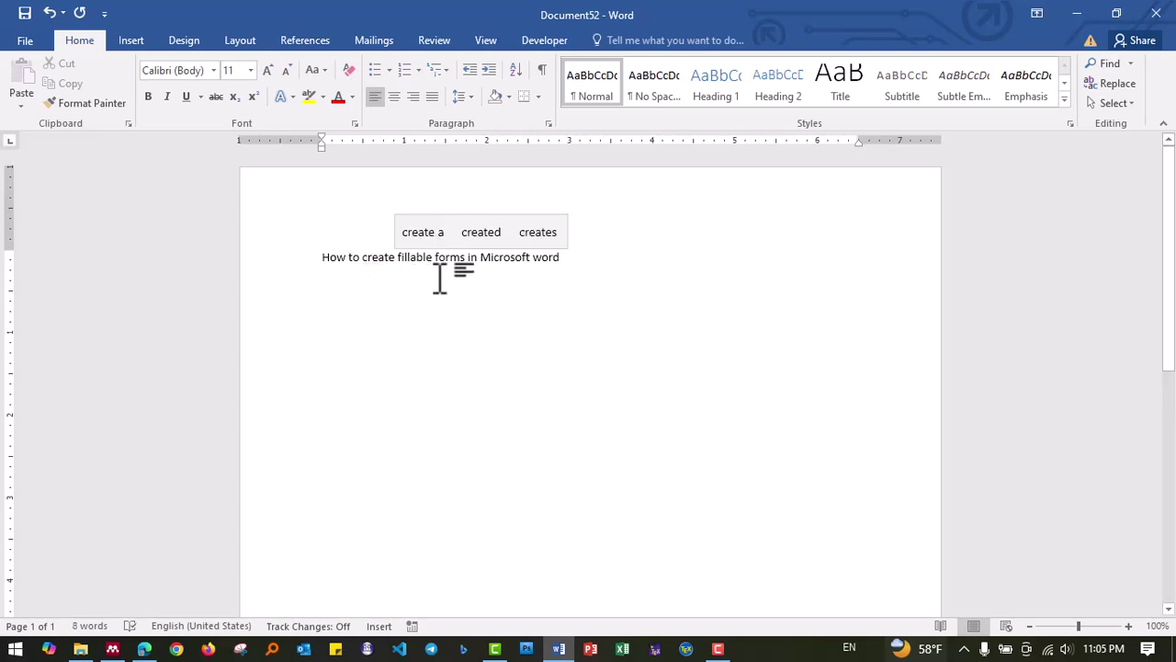
left_click_drag(557, 263, 320, 261)
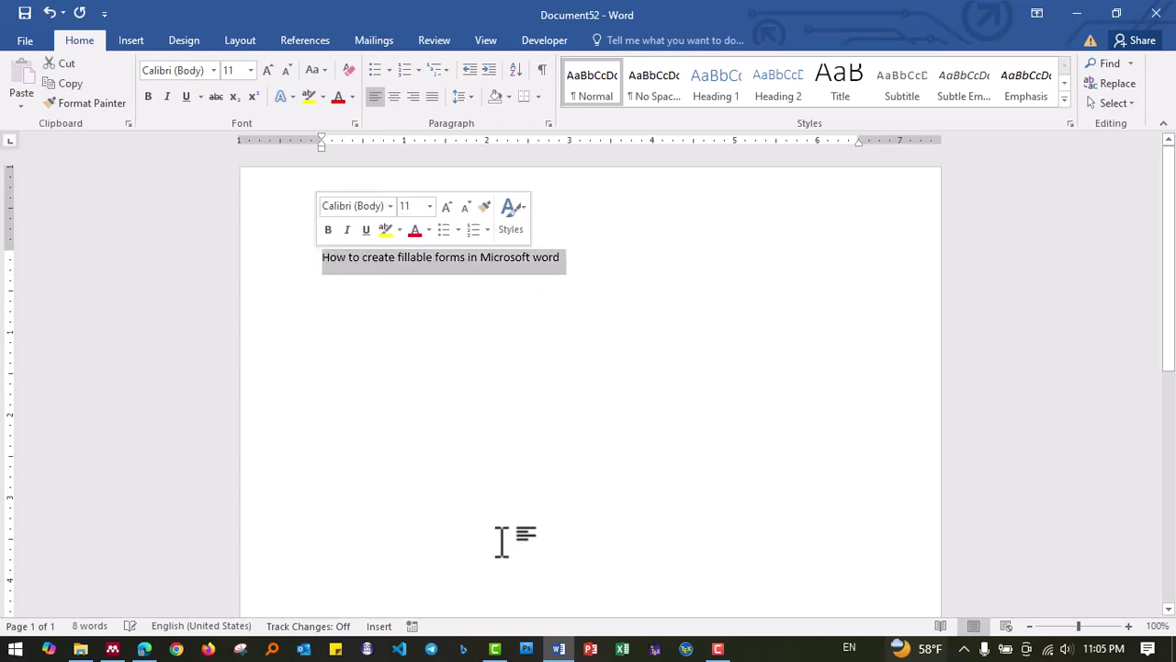
Insert a table with four columns and four rows on a new line below the title.
left_click(602, 257)
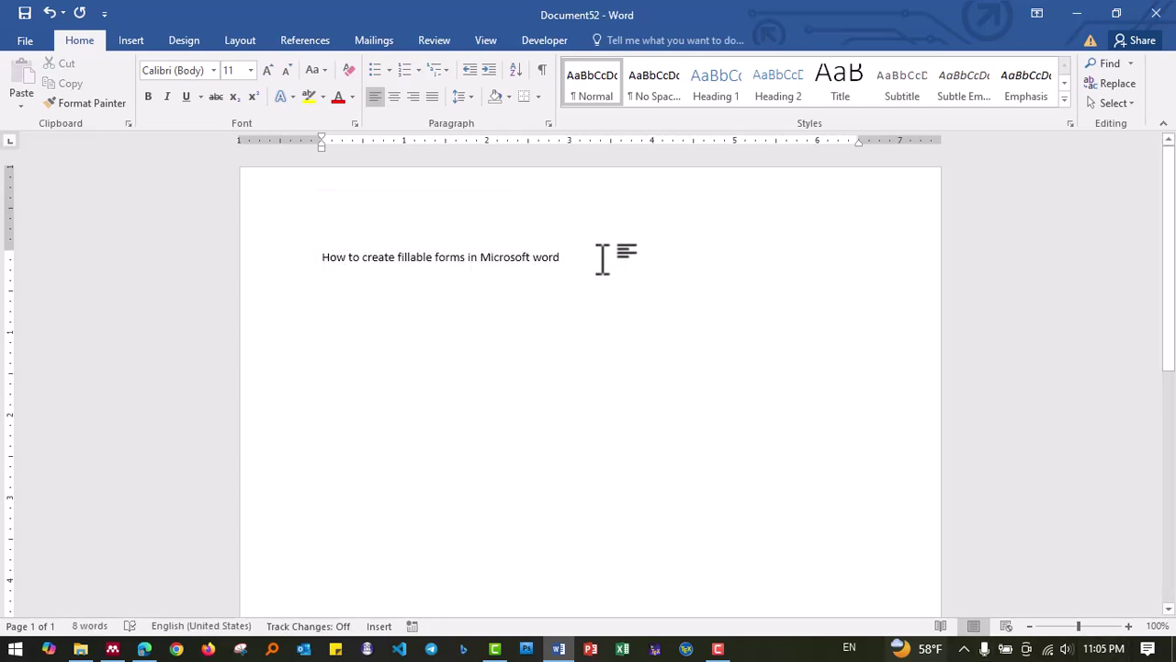
key("Return")
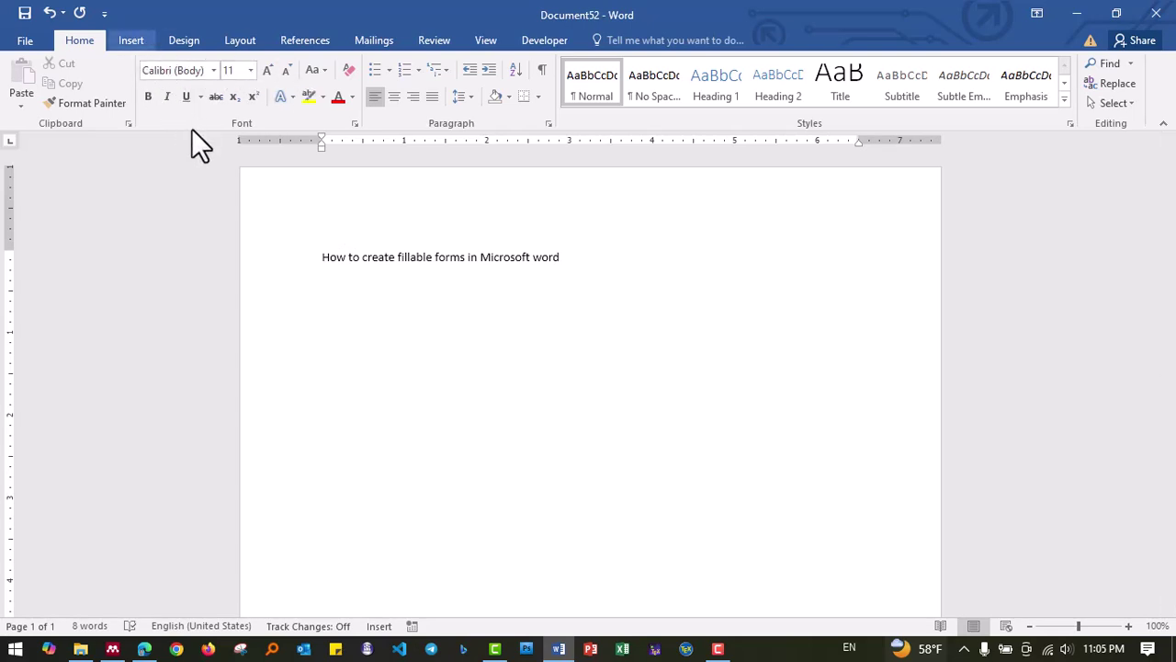
left_click(130, 39)
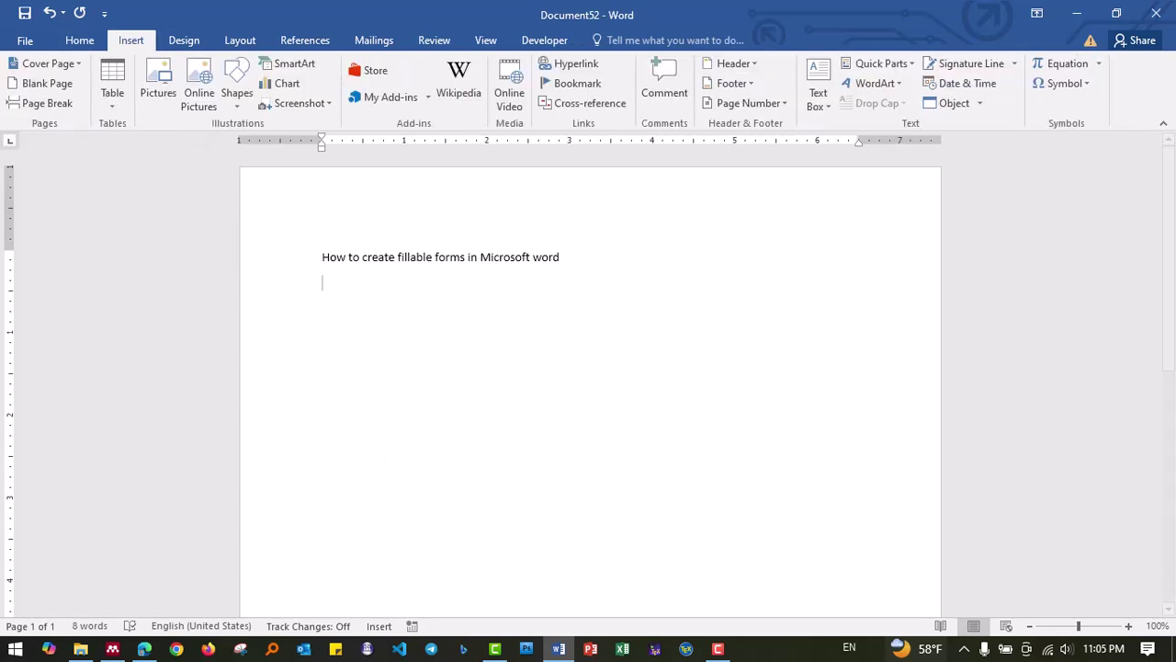
left_click(111, 106)
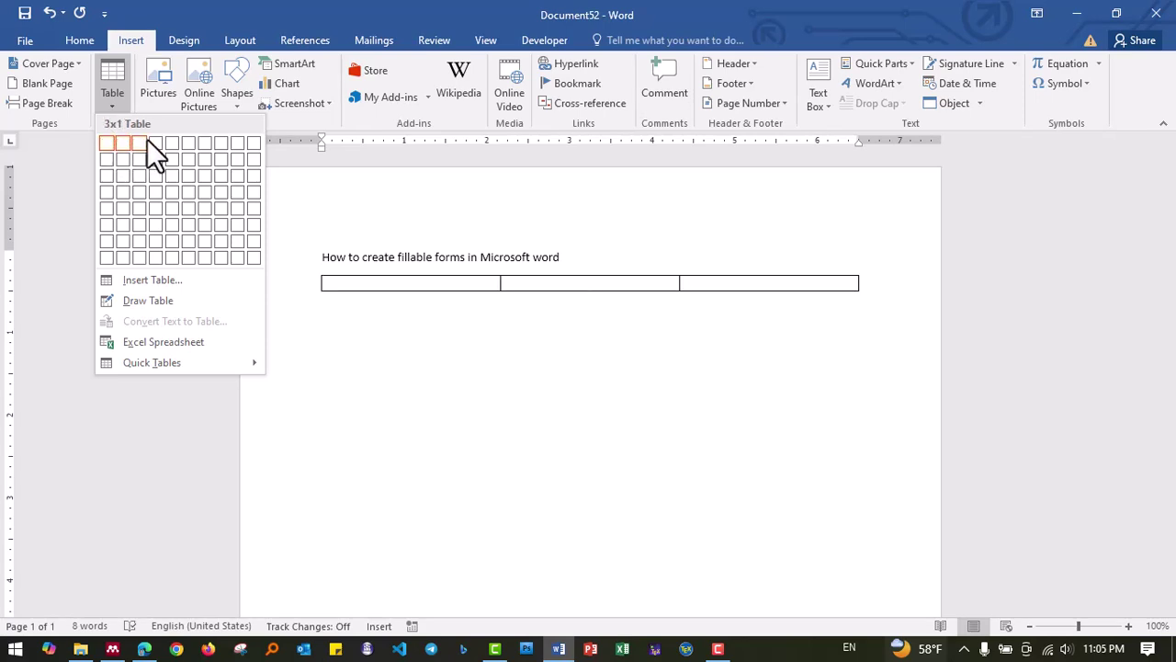
left_click(160, 188)
Enter the column headers "Number", "Items" and "Lists of items" in the first three cells of the table's top row.
type("no")
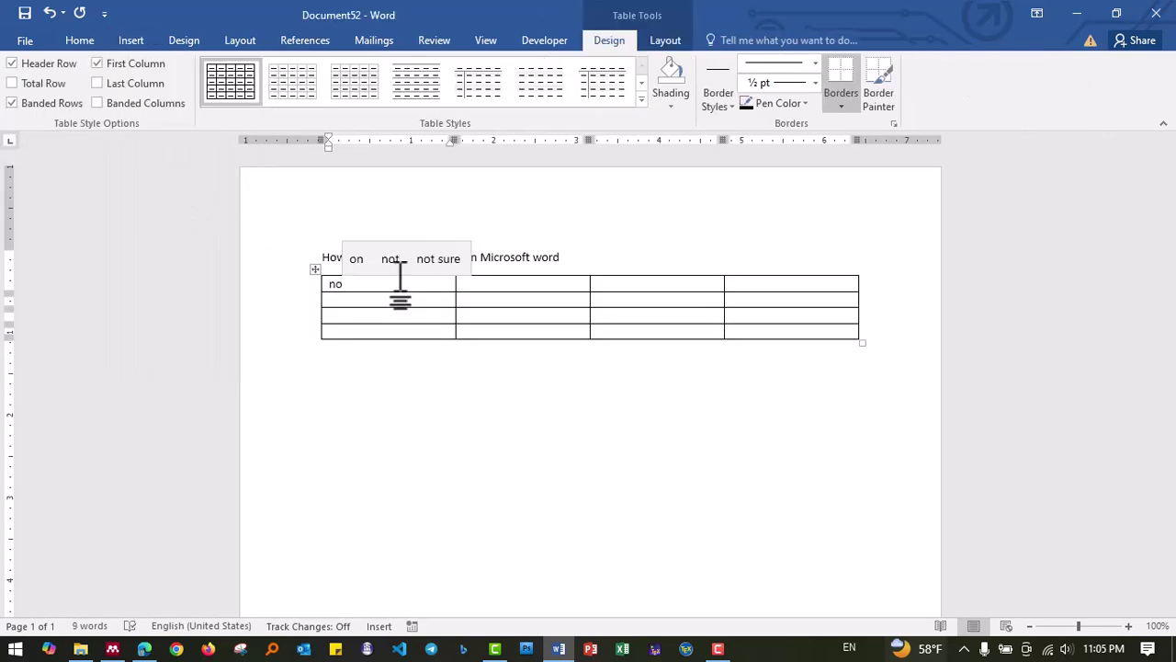
key("BackSpace")
type("umber")
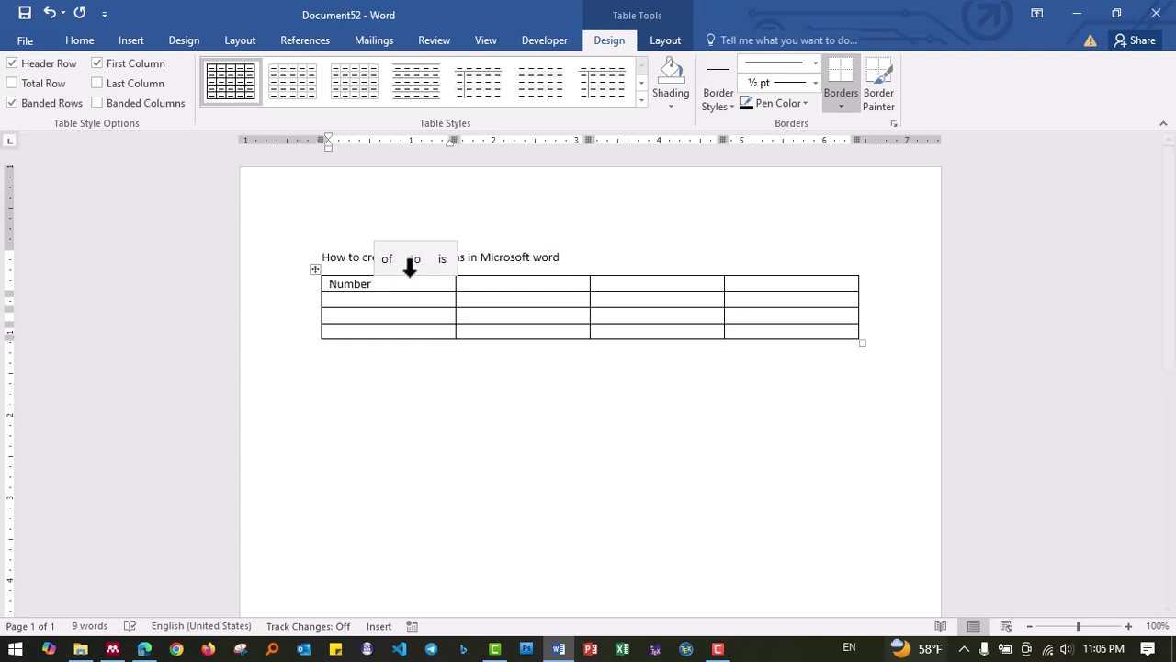
left_click(503, 288)
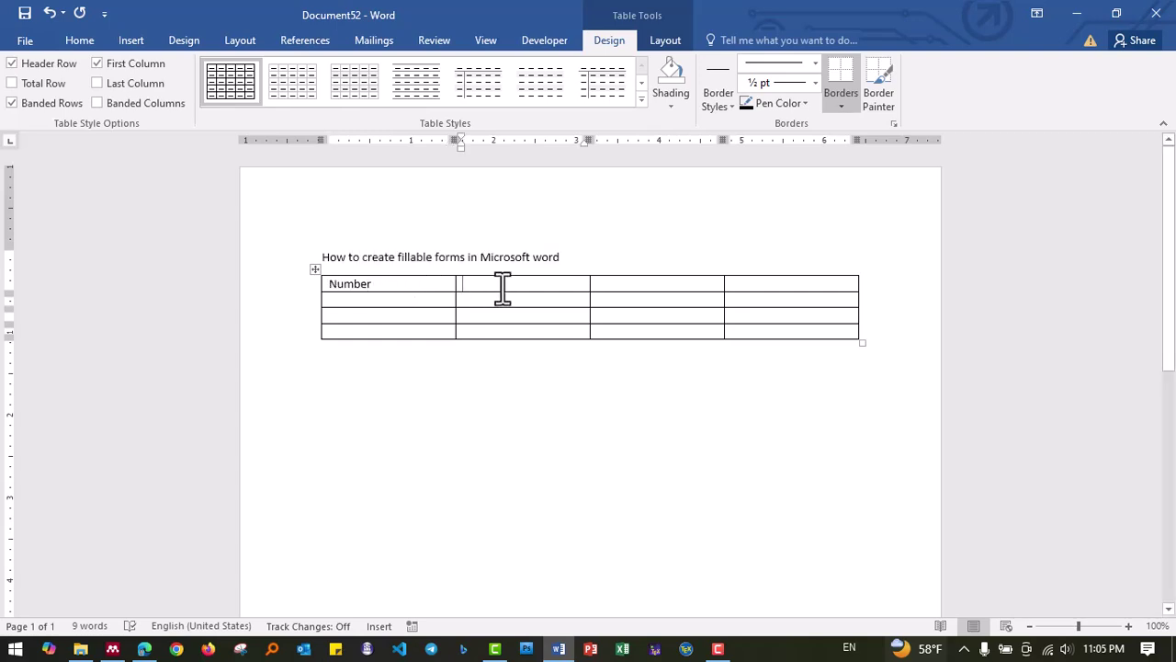
type("items")
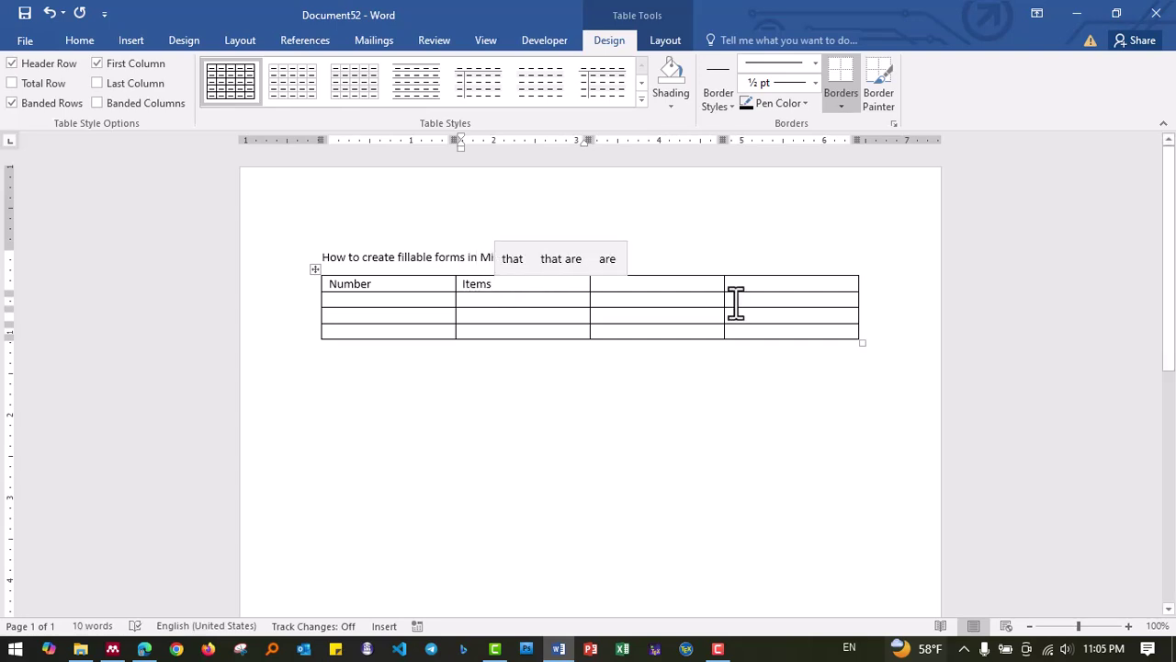
left_click(665, 285)
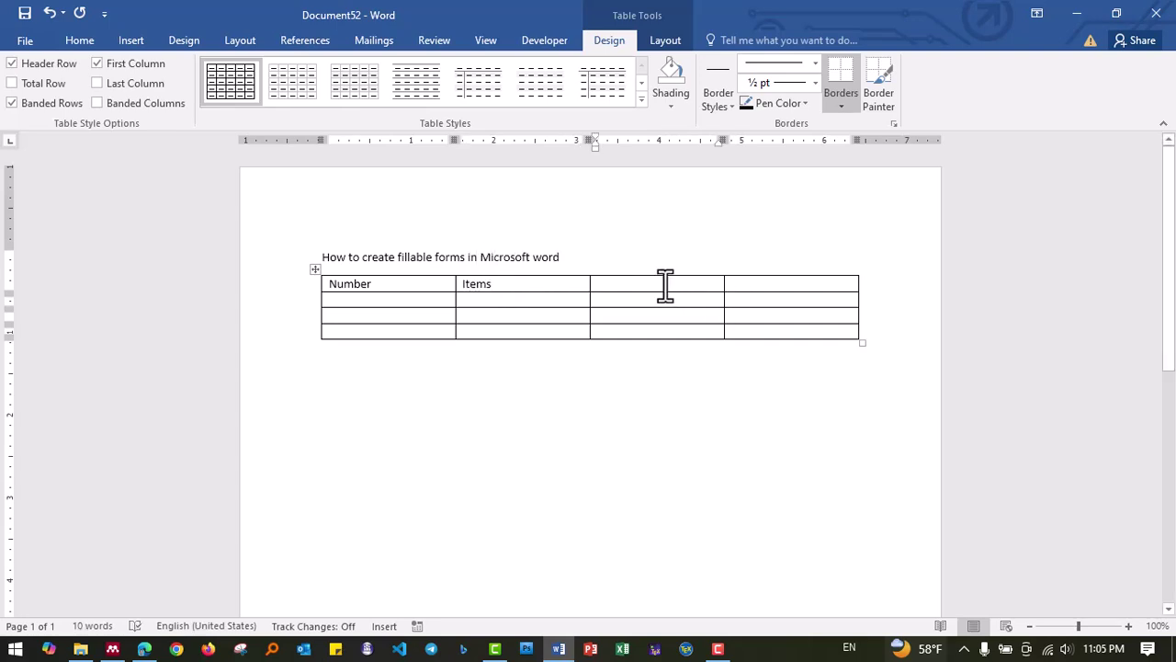
type("Lists o")
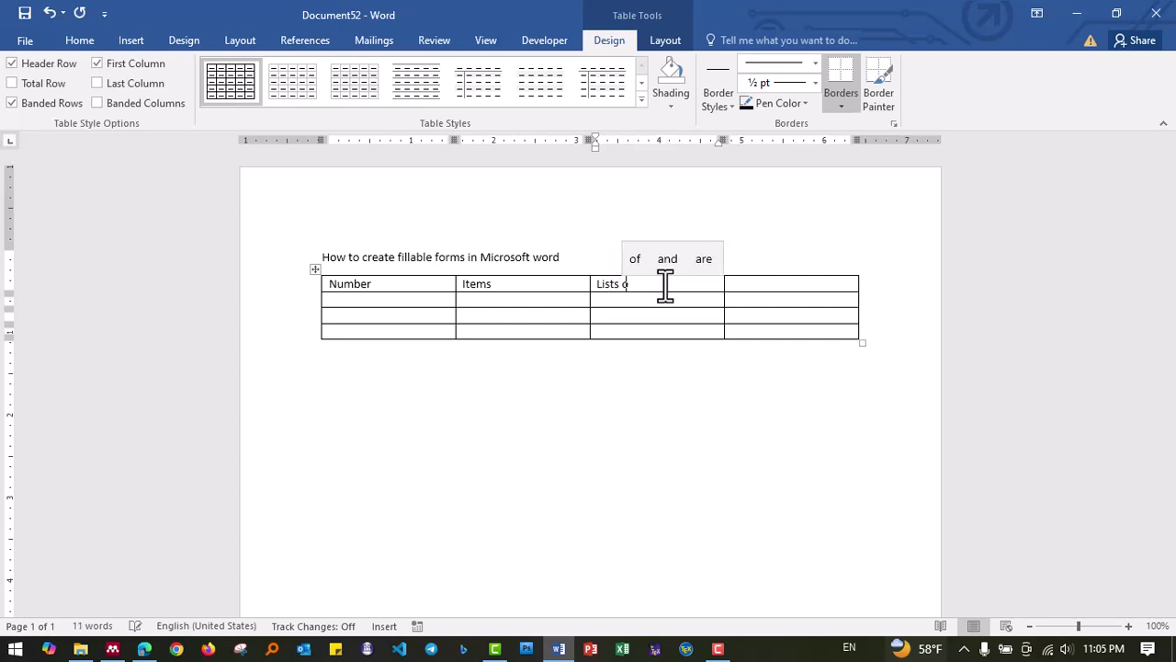
type("f items")
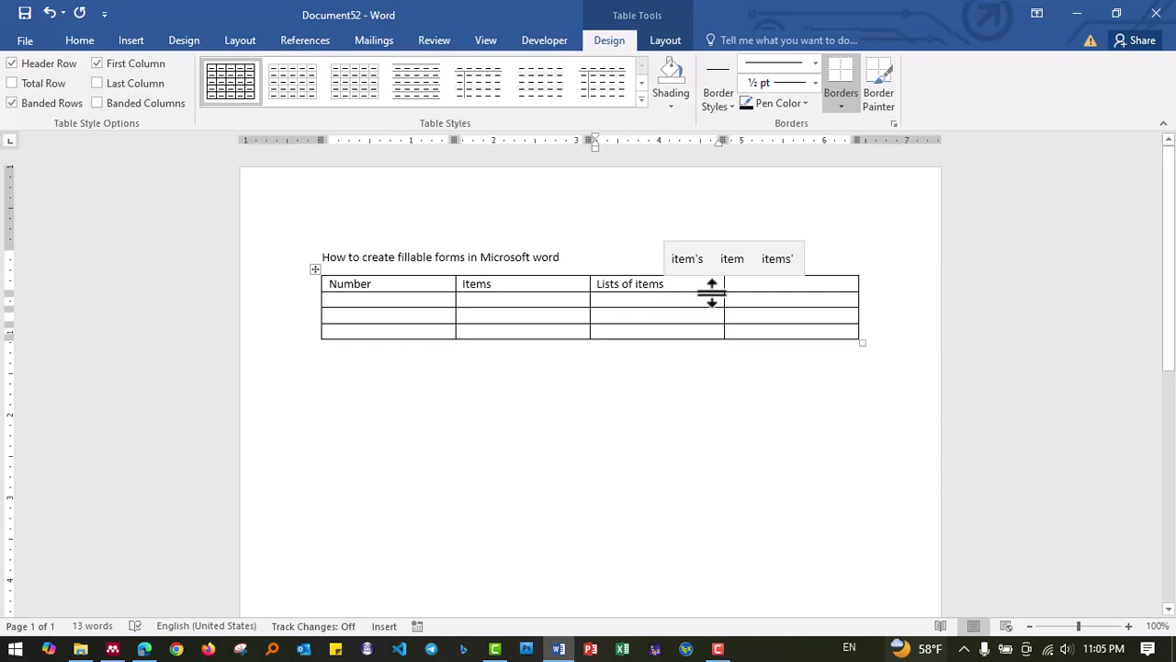
left_click(777, 285)
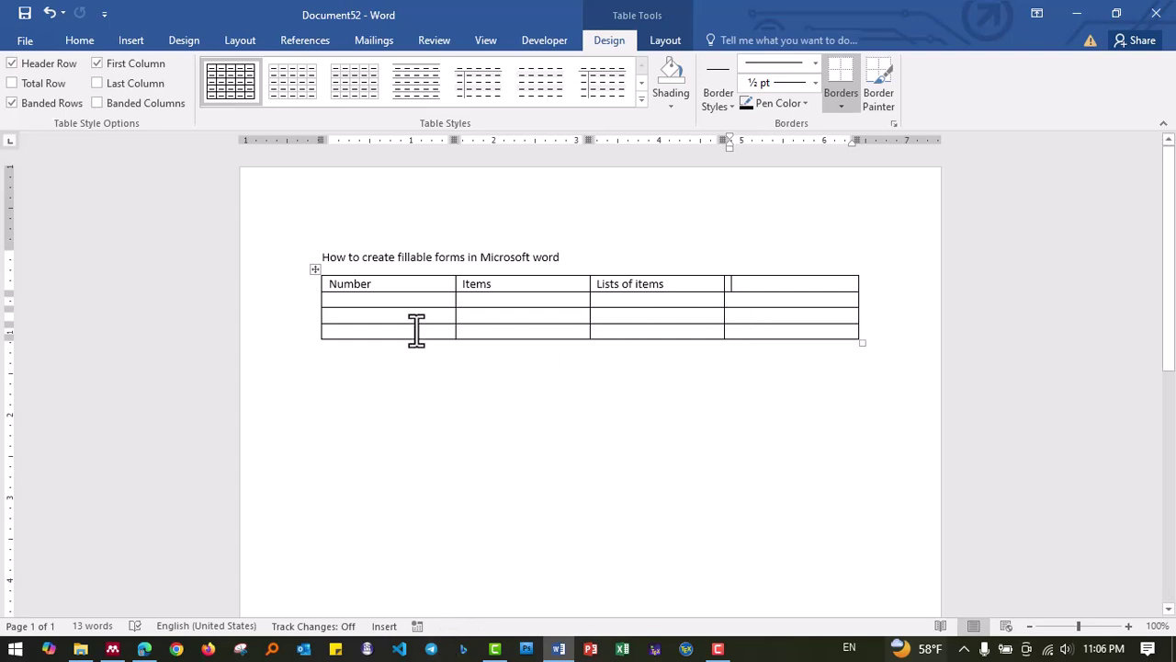
Apply automatic numbering to the three empty cells under Number and narrow that column to fit its header.
left_click(393, 300)
left_click_drag(393, 301, 394, 331)
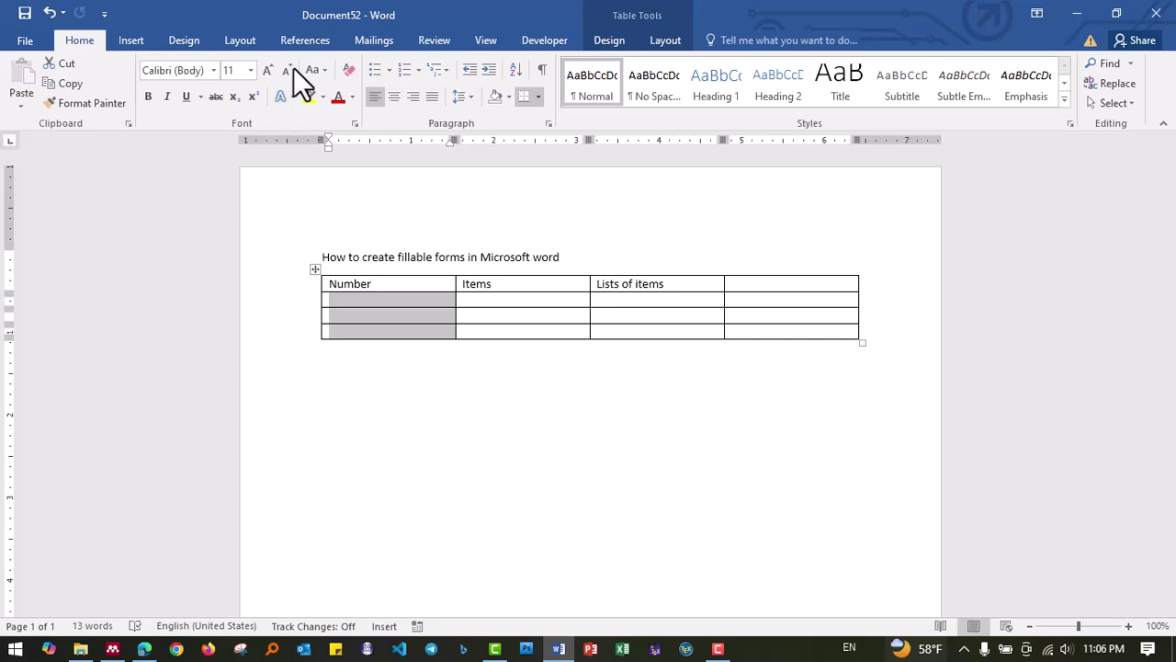
left_click(402, 72)
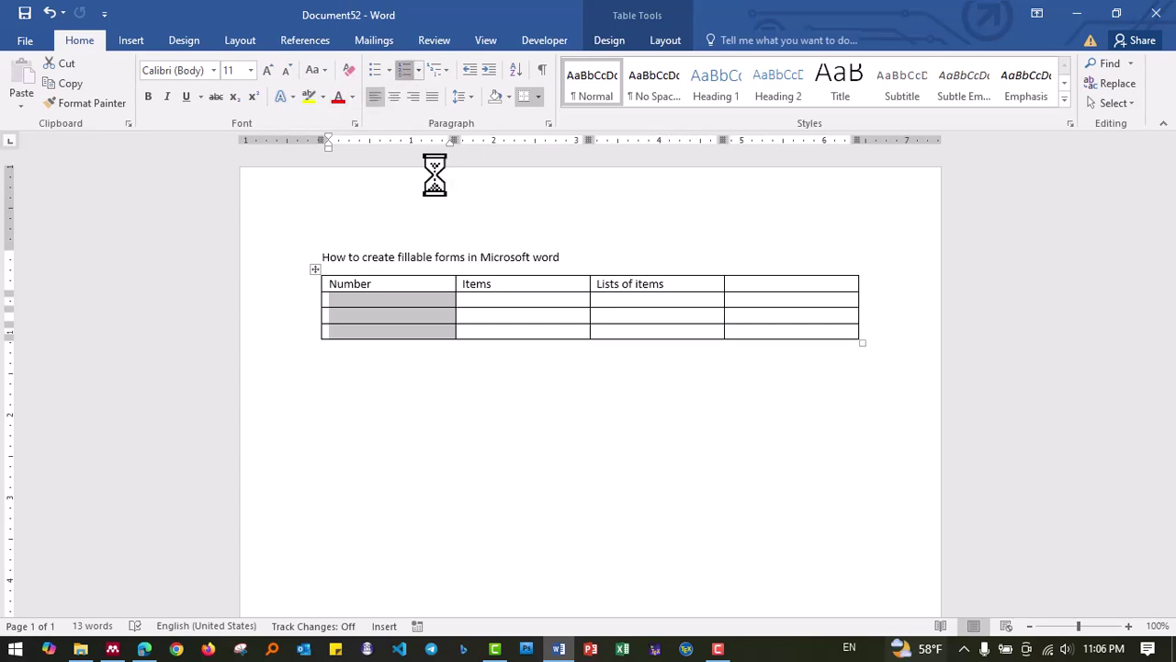
left_click(445, 299)
left_click_drag(455, 291, 378, 293)
Enter "How does you get information about Enijera Tube" in the Items cell of row 1.
left_click(408, 299)
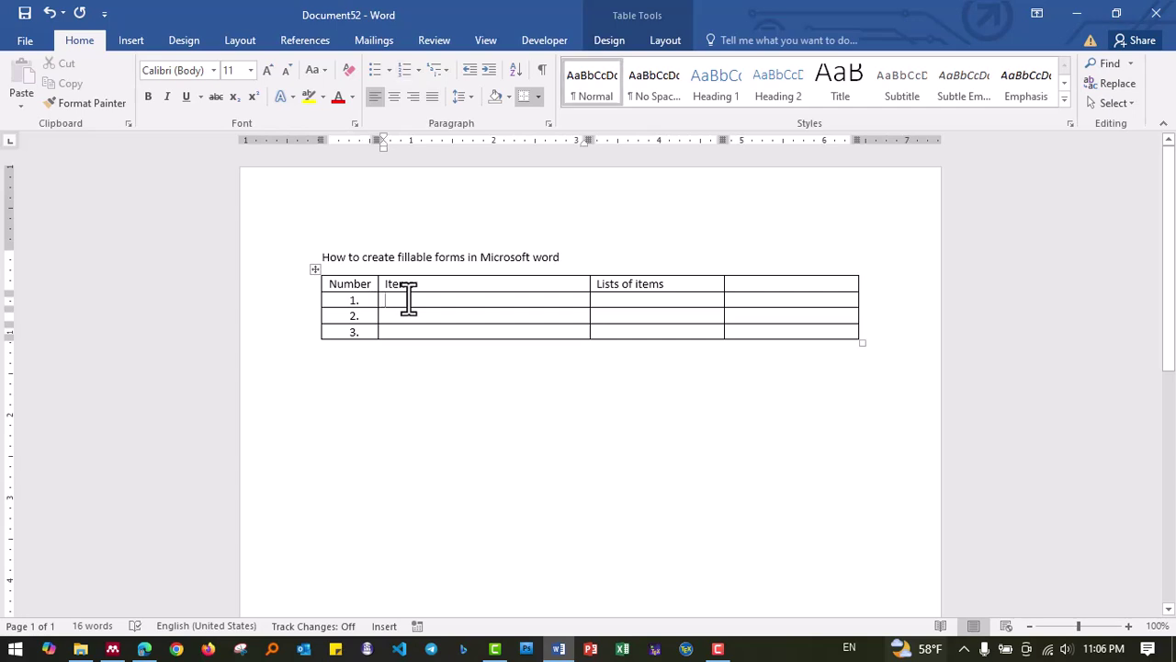
type("How ")
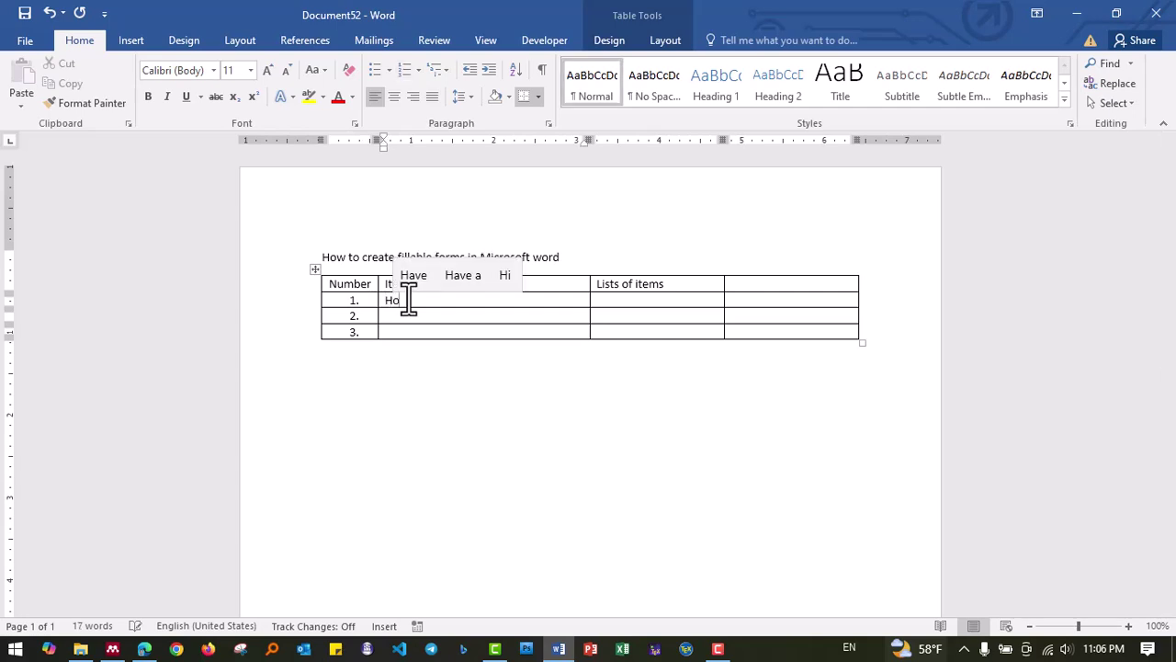
type("do")
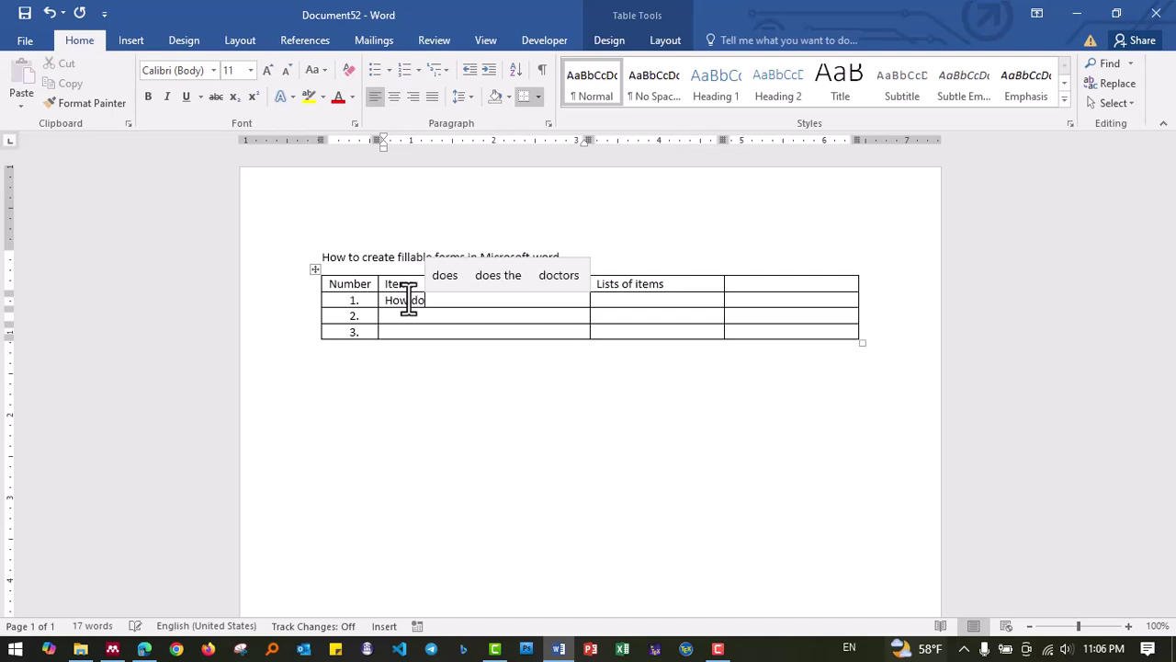
type("es y")
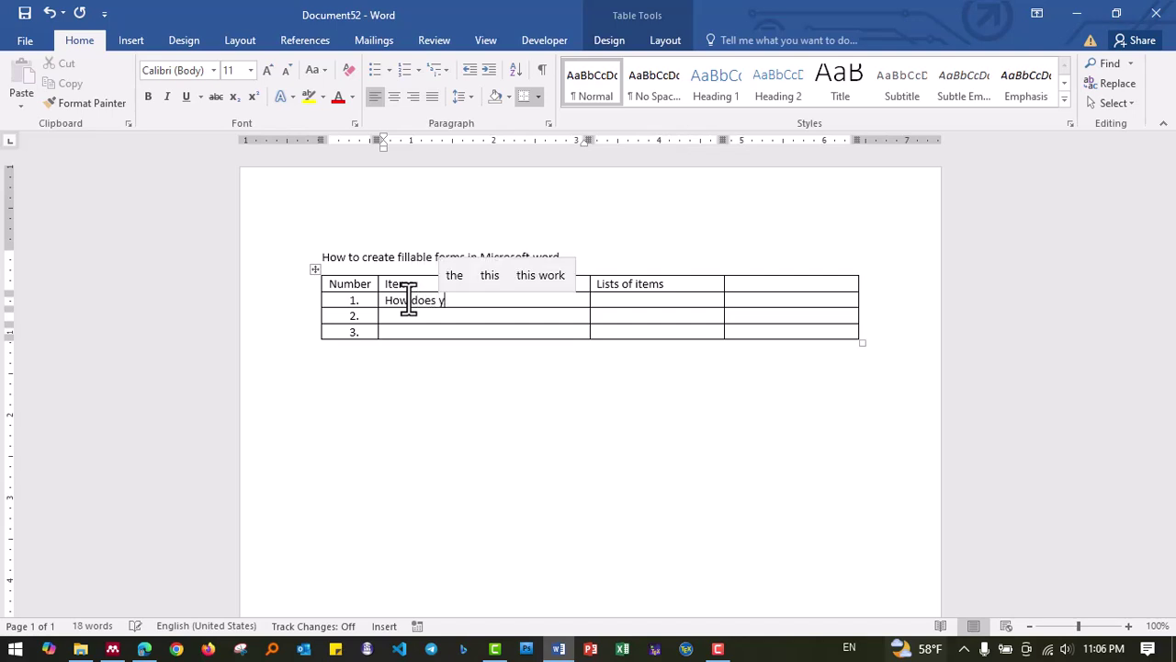
type("ou get ")
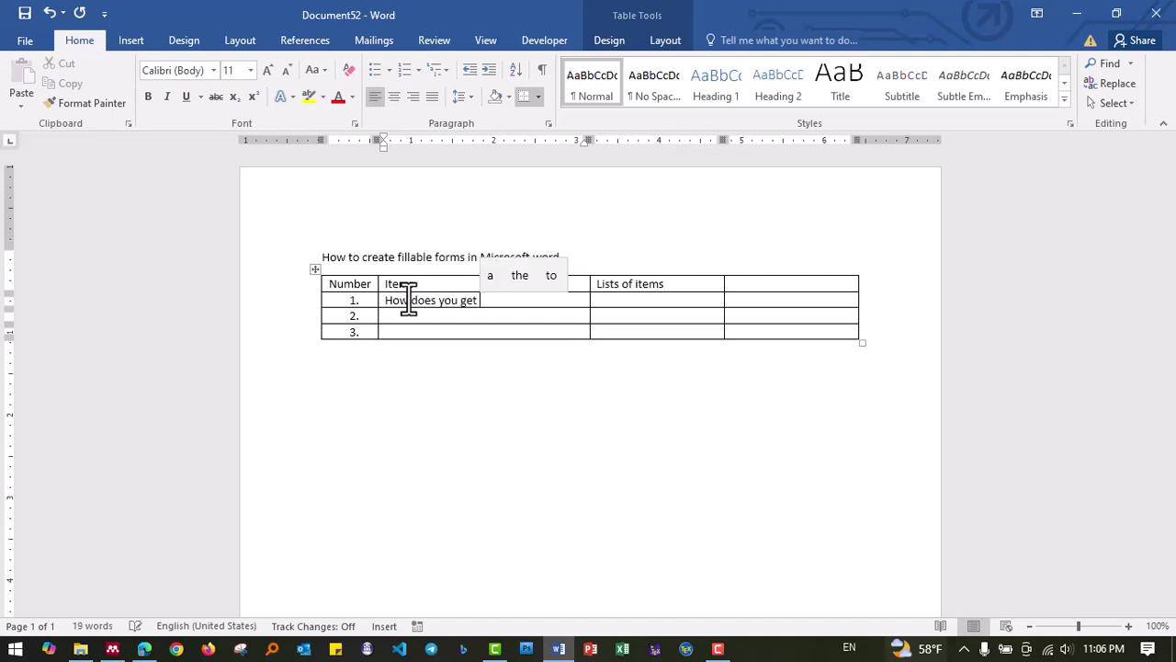
type("inform")
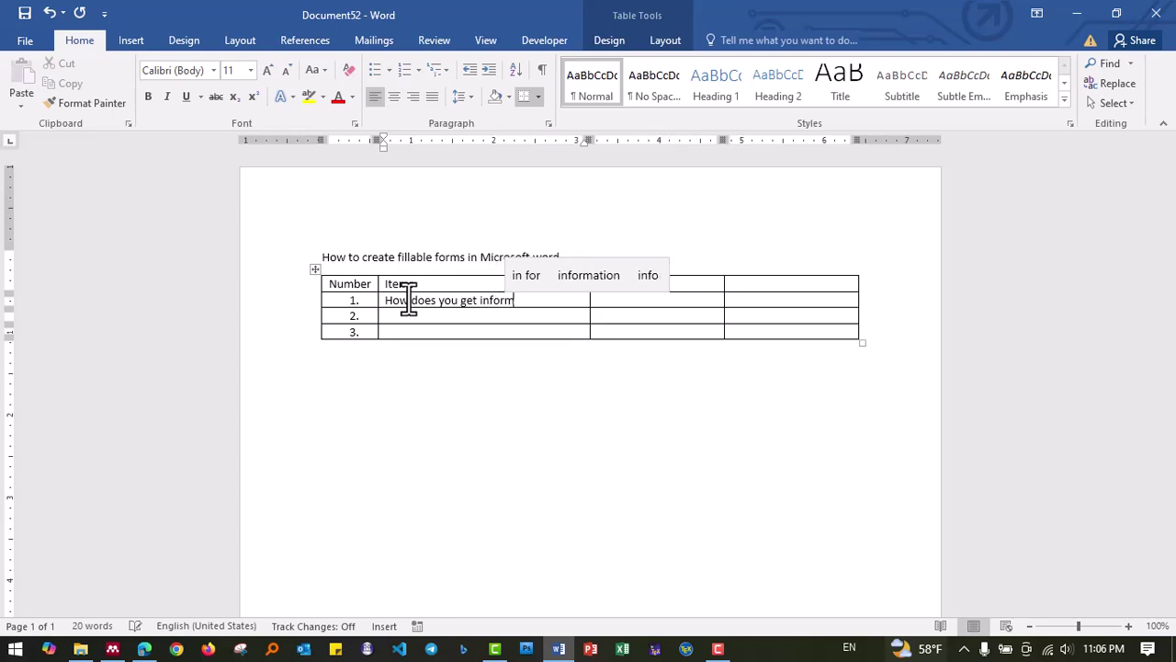
type("ation")
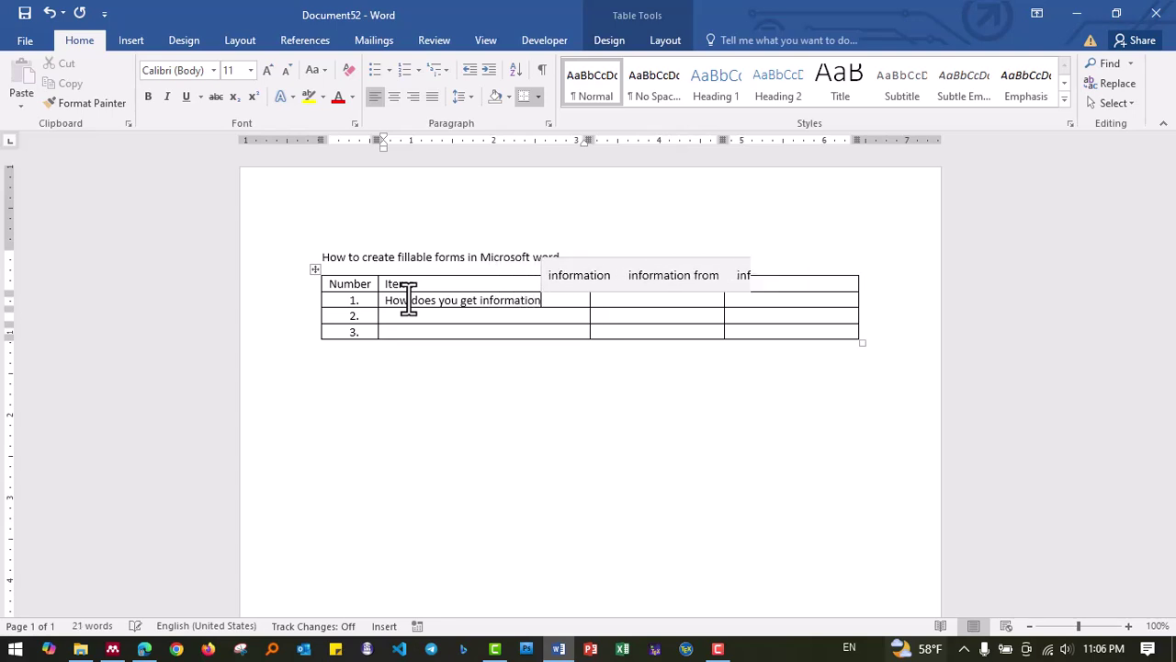
type(" about ")
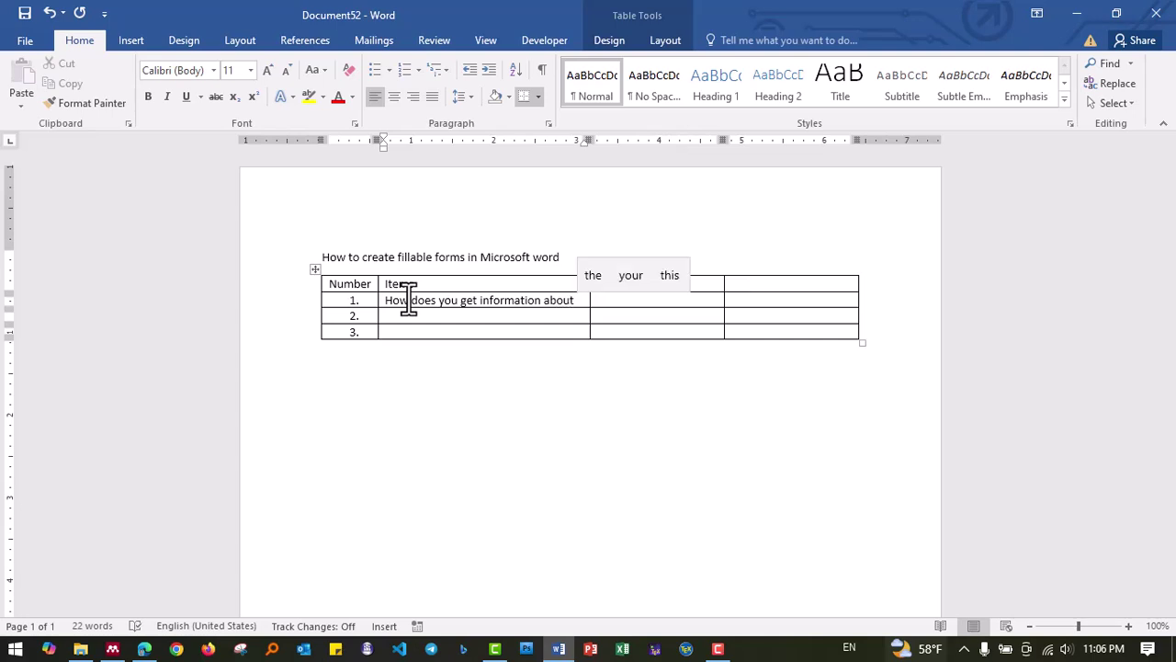
type("Enjera")
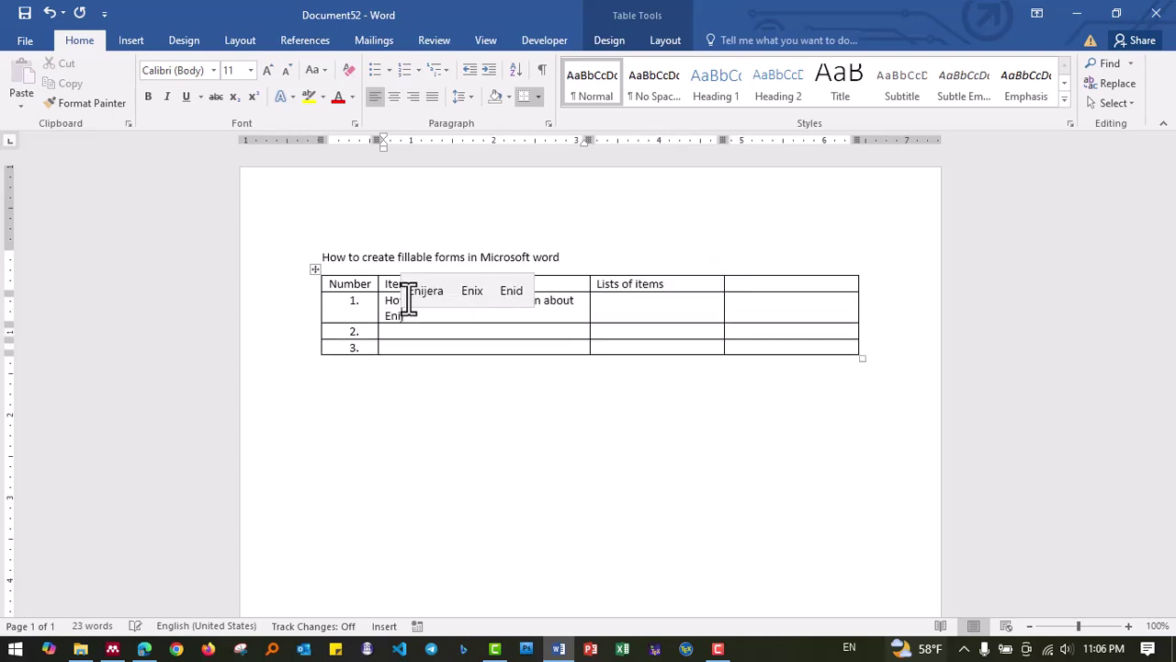
type(" T")
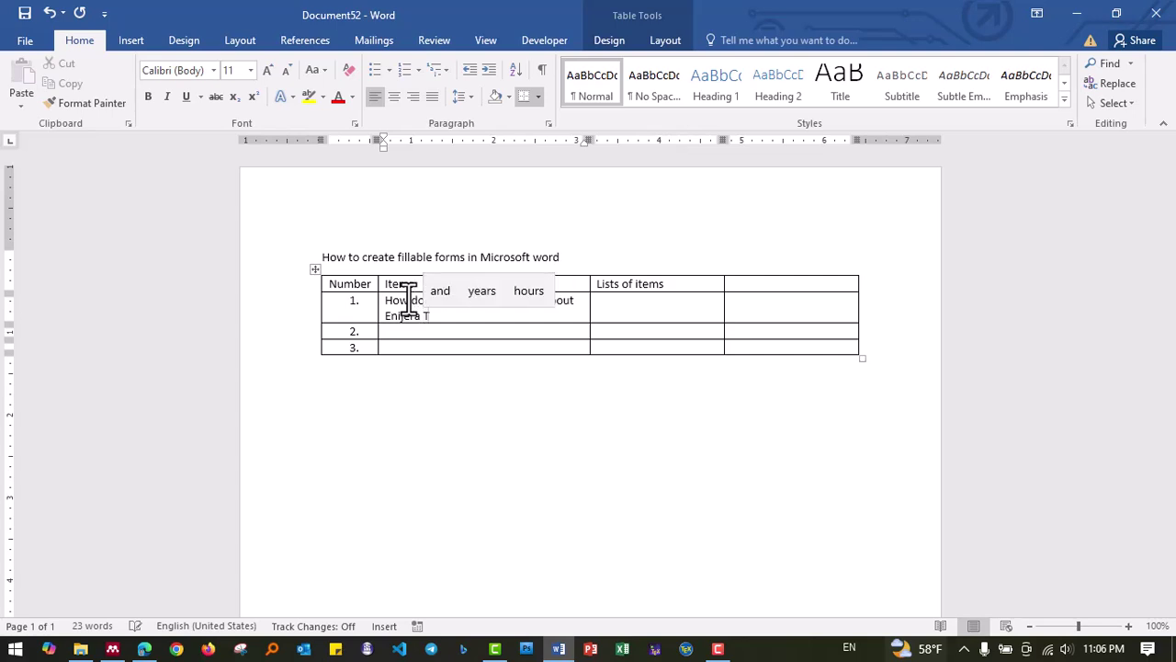
type("ube")
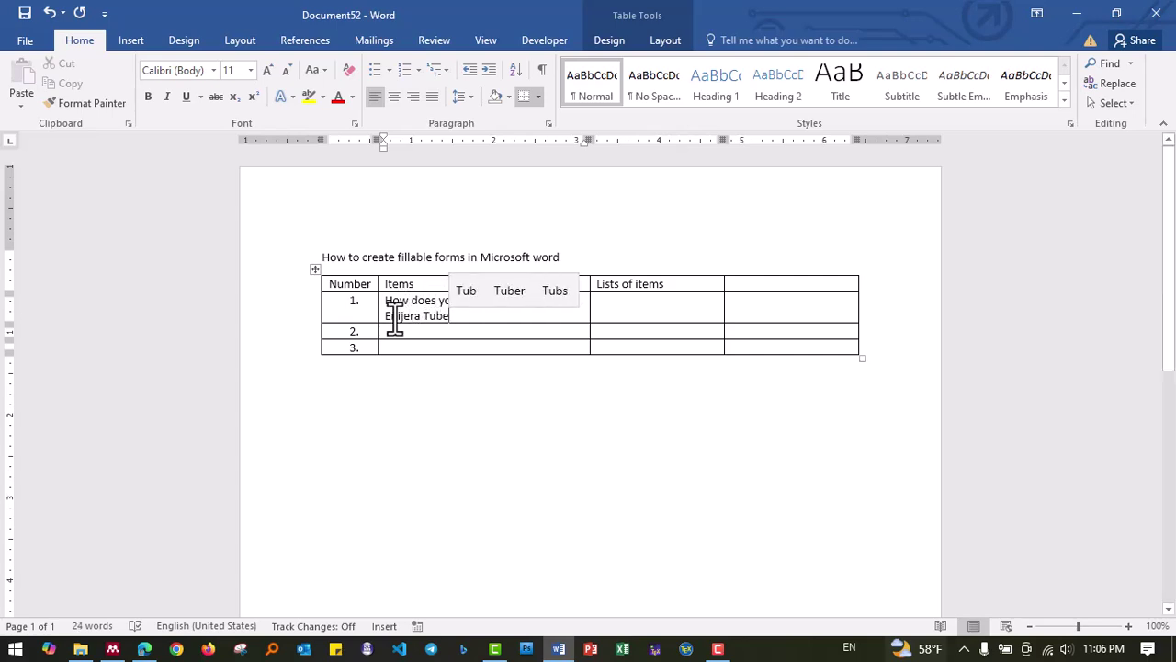
Insert a table row below item 1 and enter "Have You subscribe Enijera tube" in its Items cell.
left_click(316, 320)
left_click(423, 333)
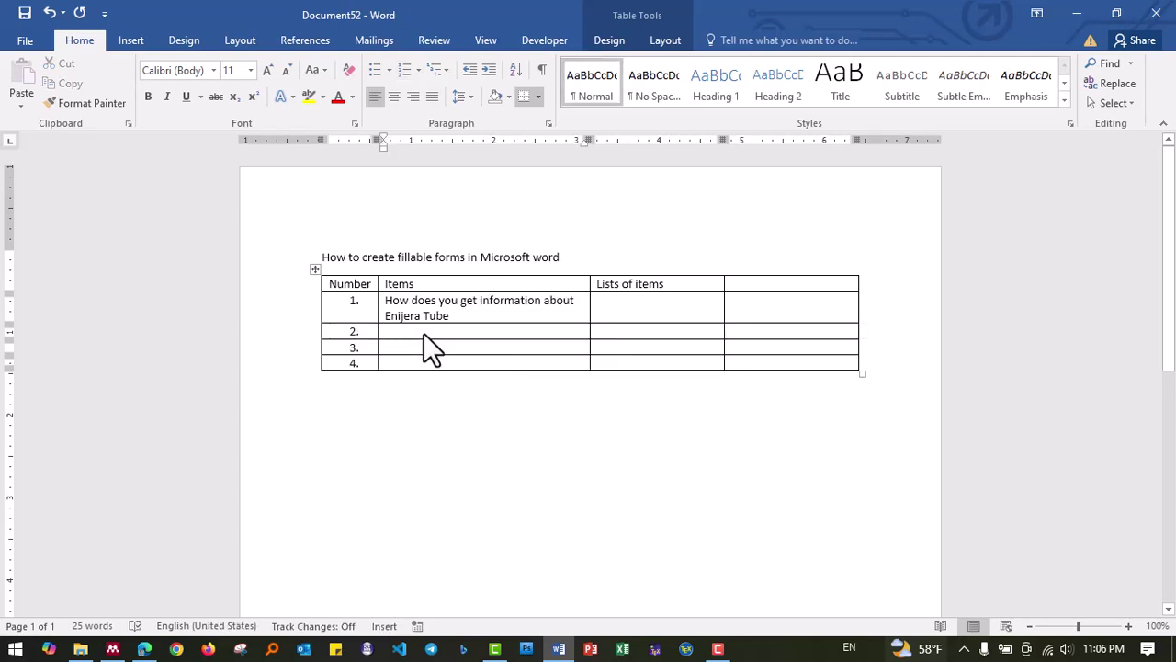
type("H")
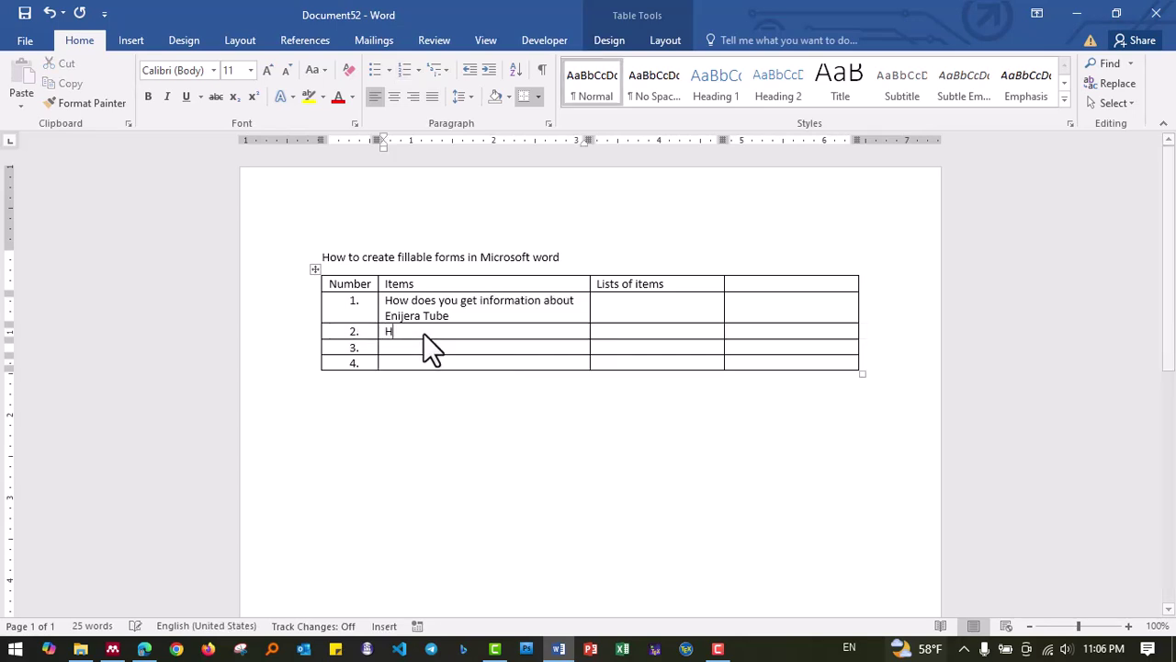
type("ave yu")
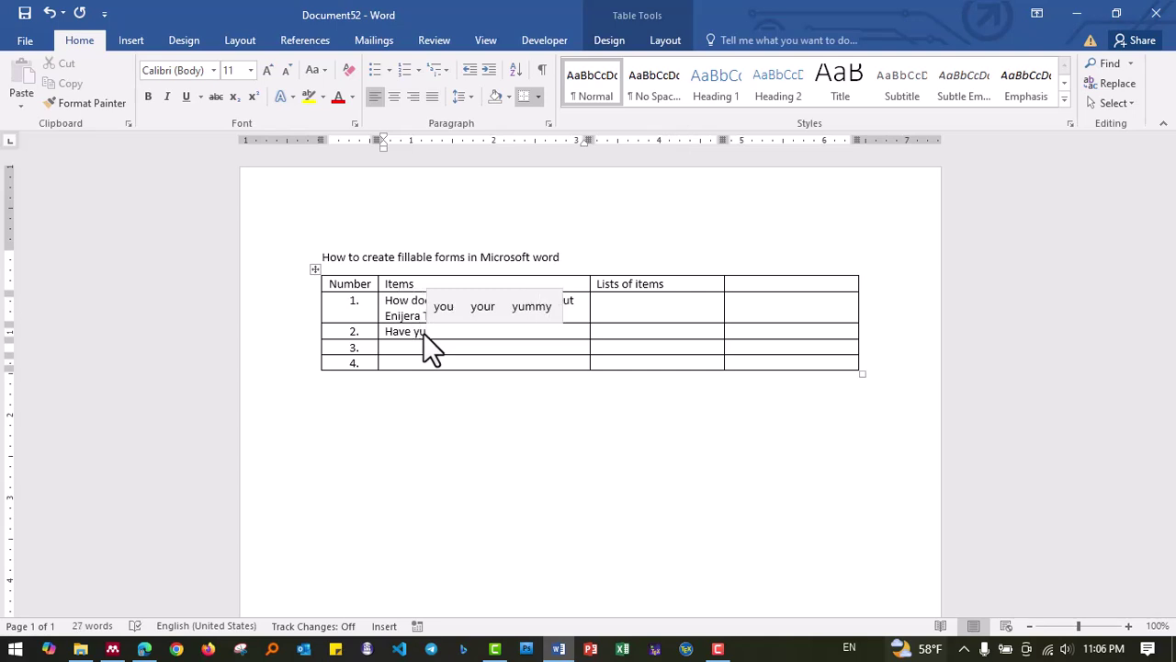
key("Caps_Lock")
type("o")
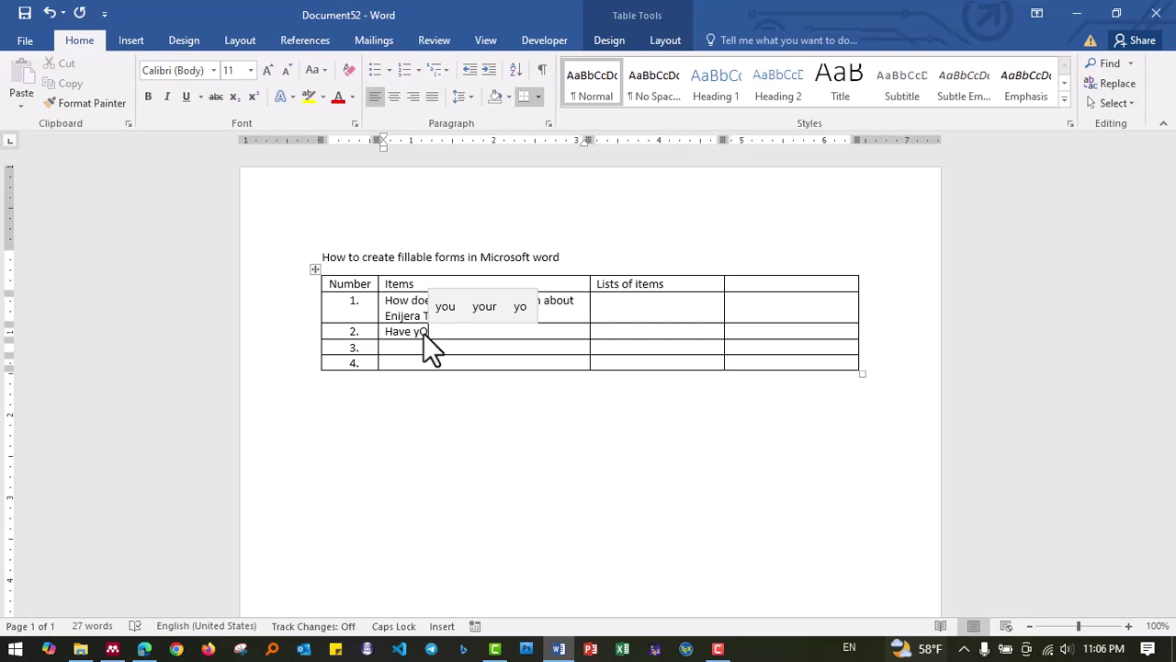
type("U ")
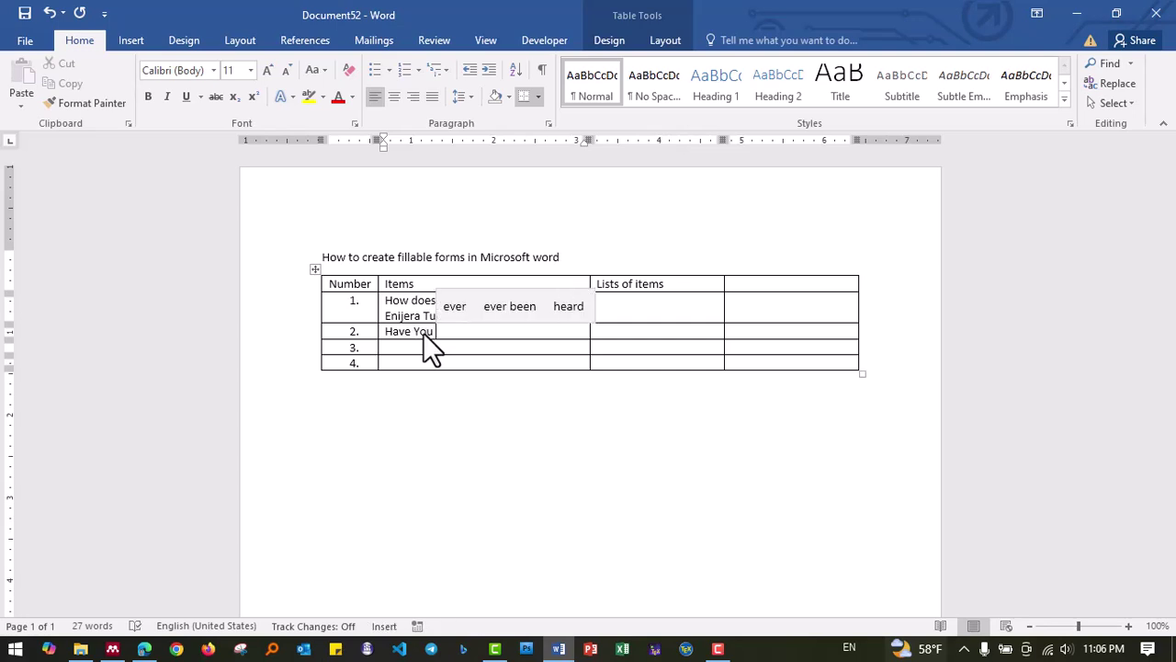
type("su")
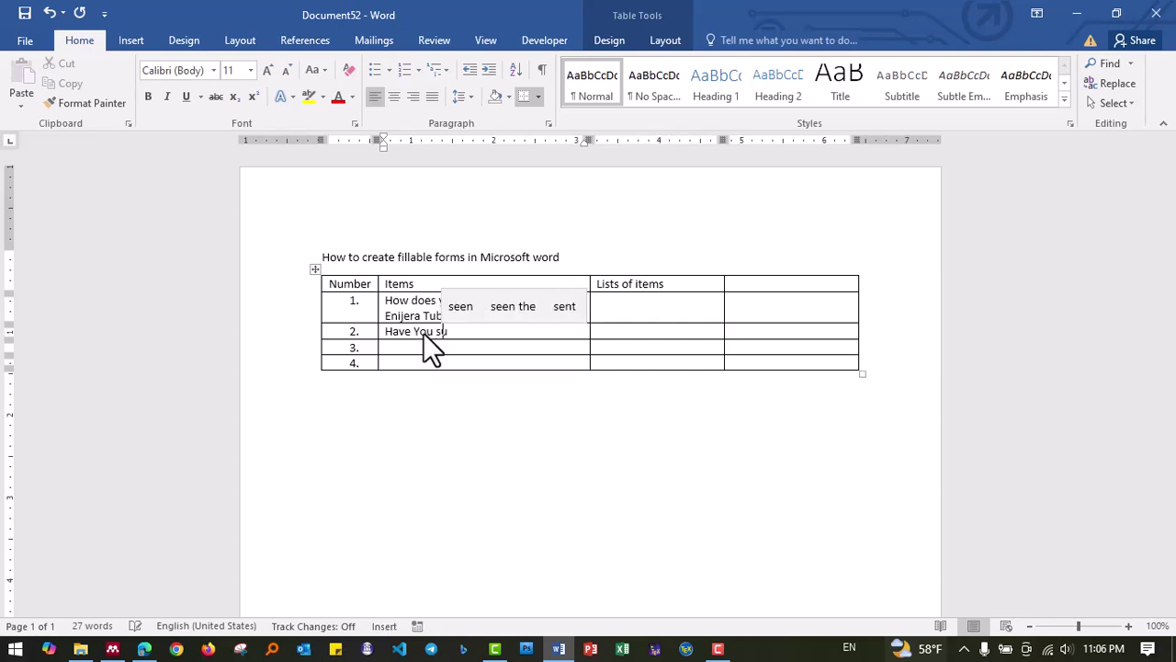
type("bscribe ")
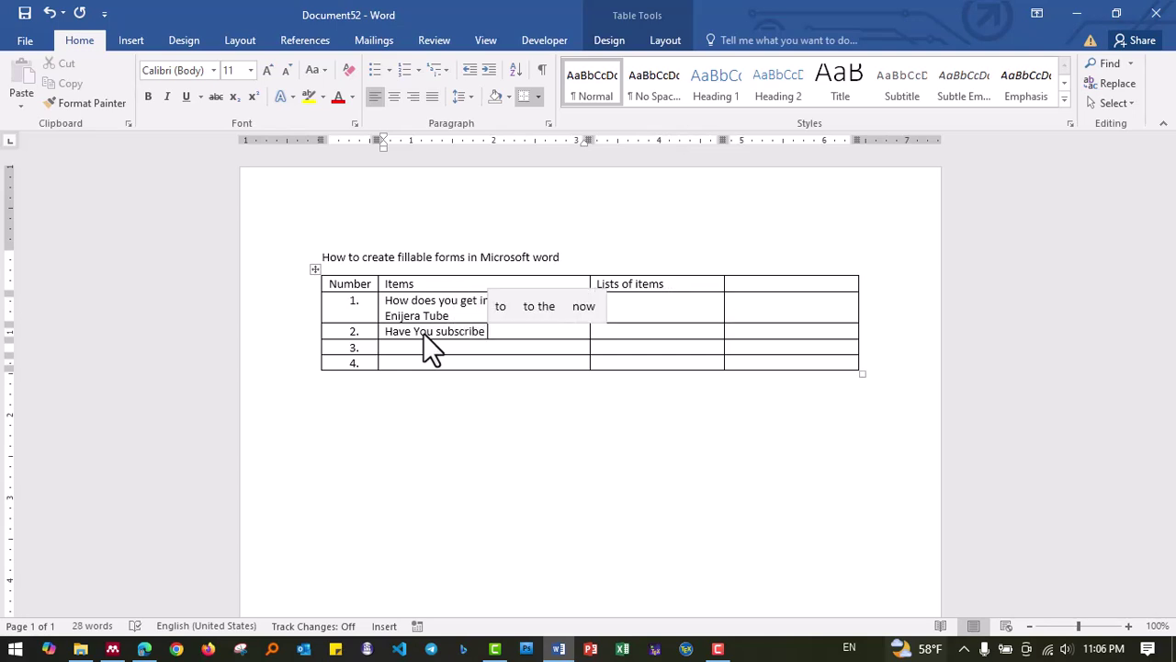
type("En")
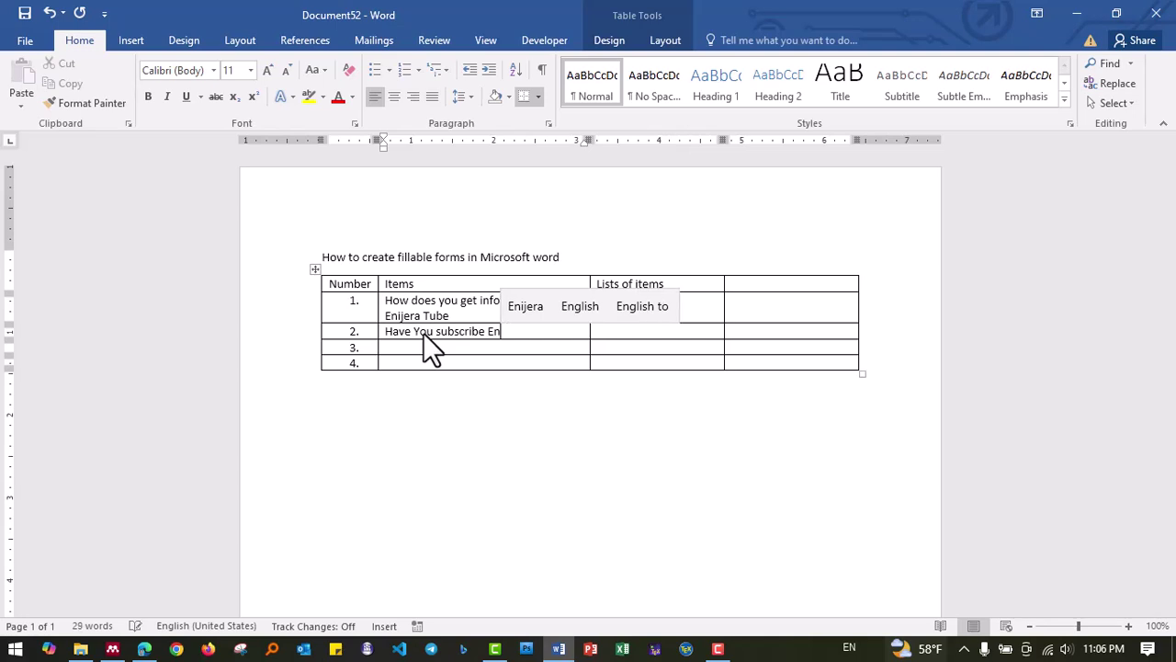
type("ijera")
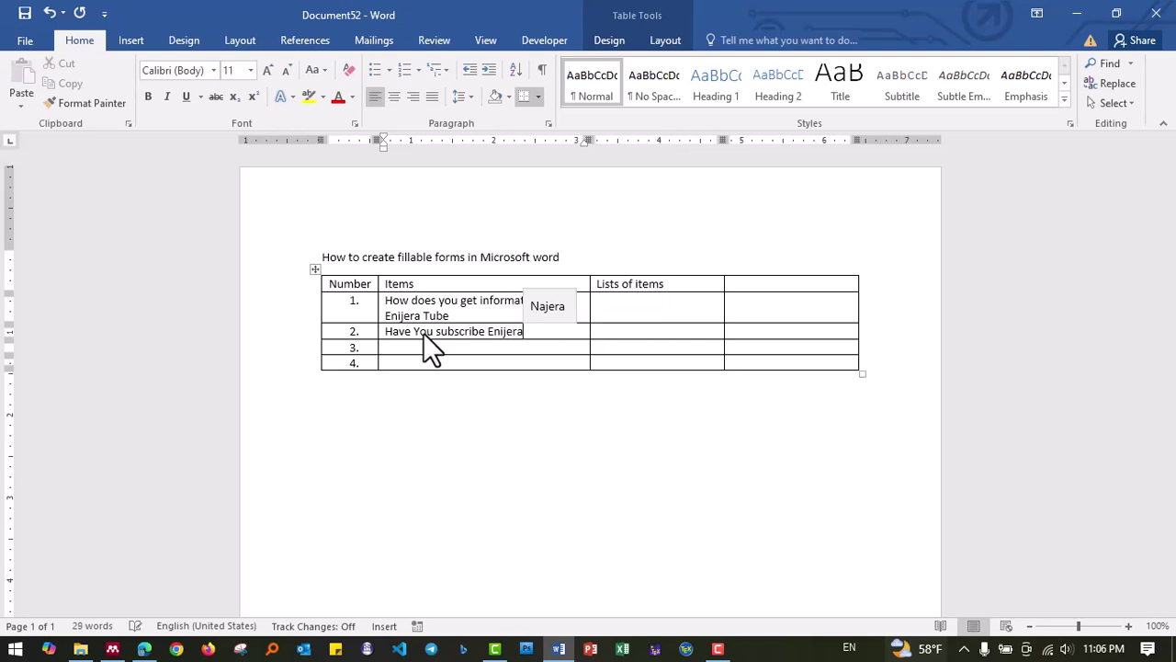
type(" tube")
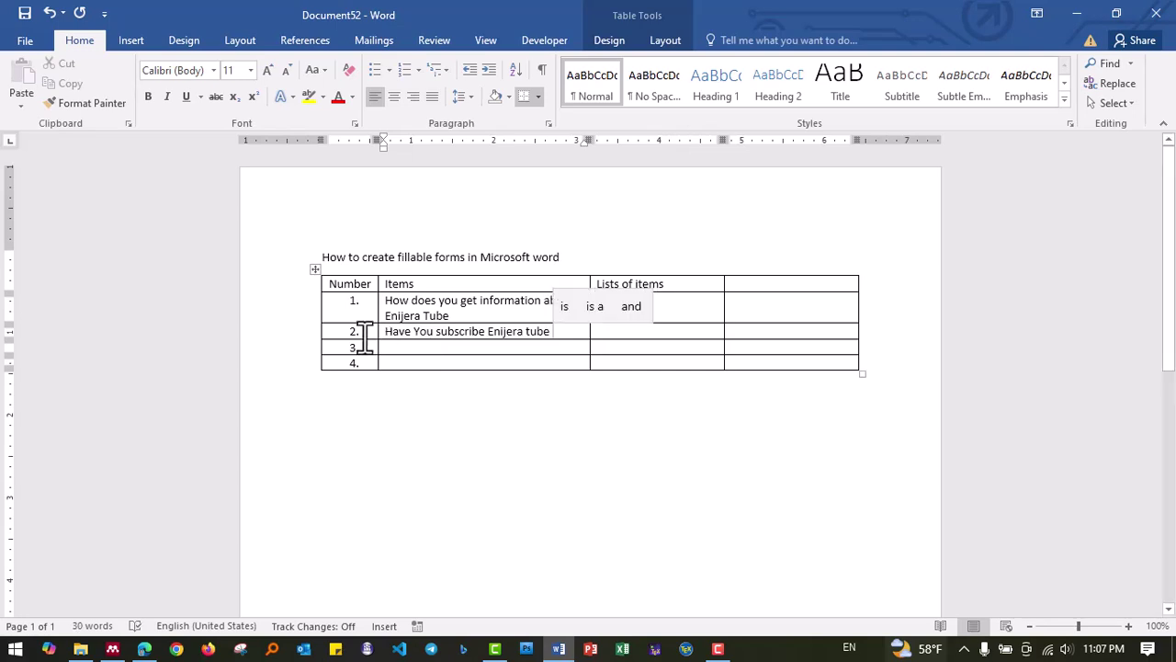
Add a row below item 2 with the Items text "If the above question is yes which content of the uploaded videos are good for you?".
left_click(313, 339)
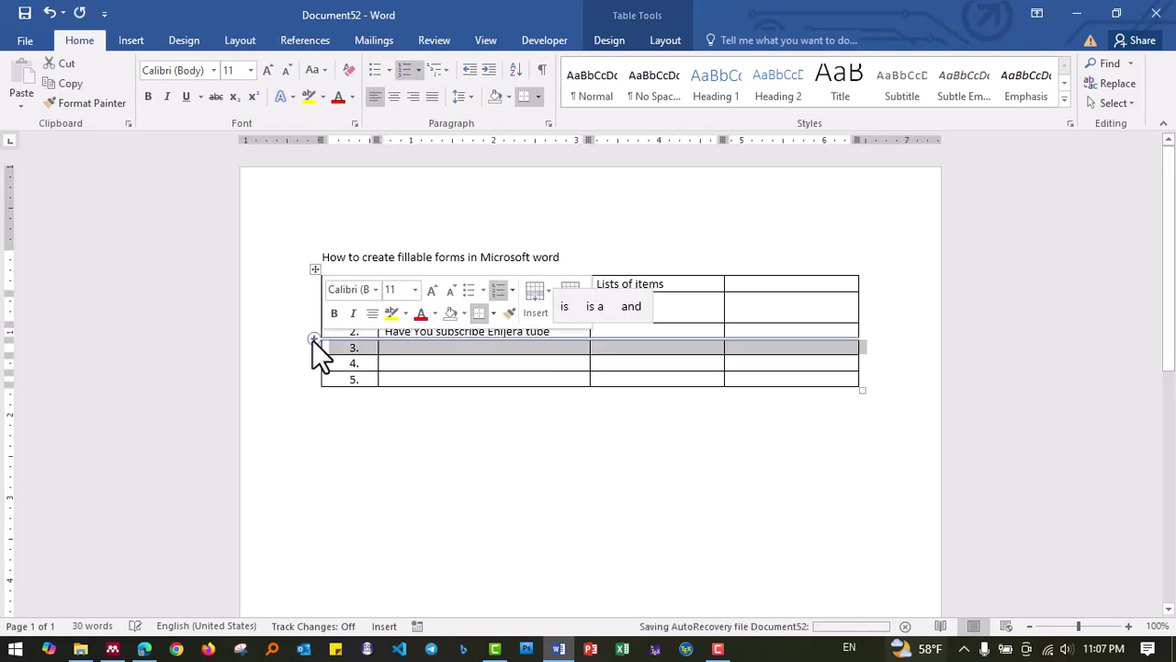
left_click(405, 347)
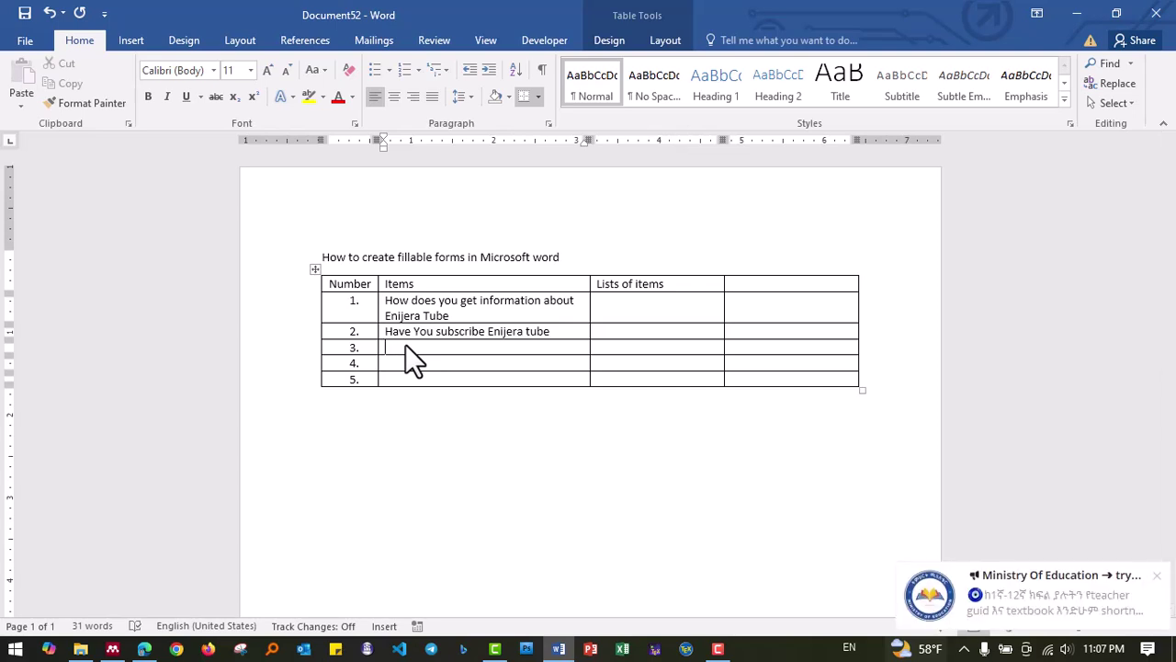
type("If")
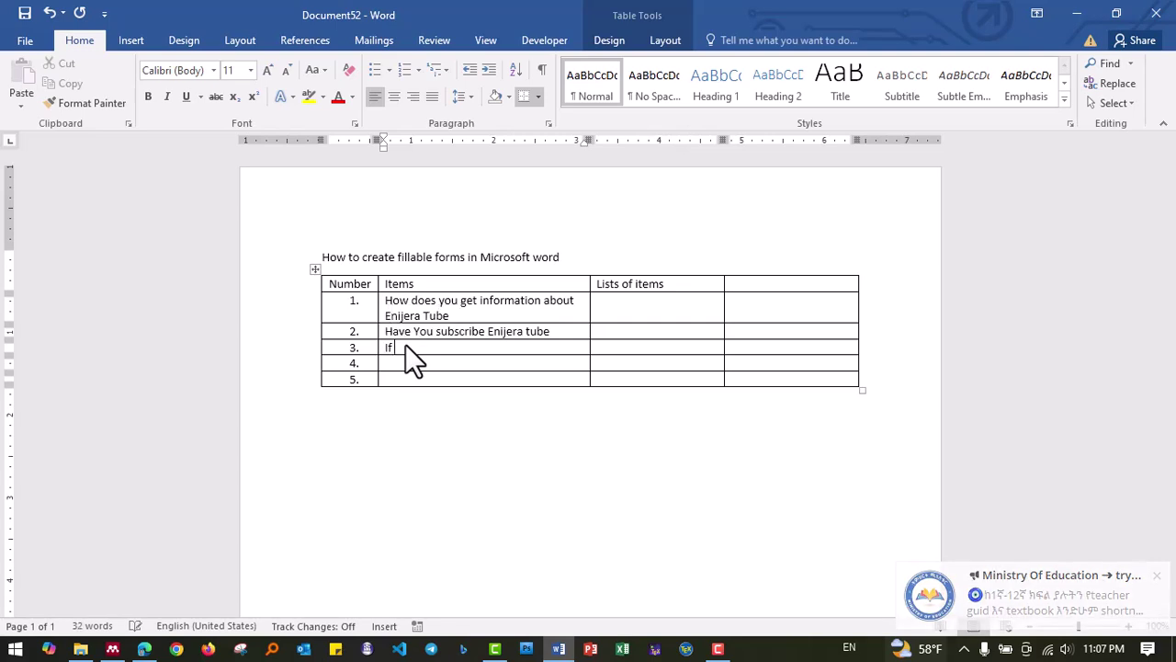
type(" the ab")
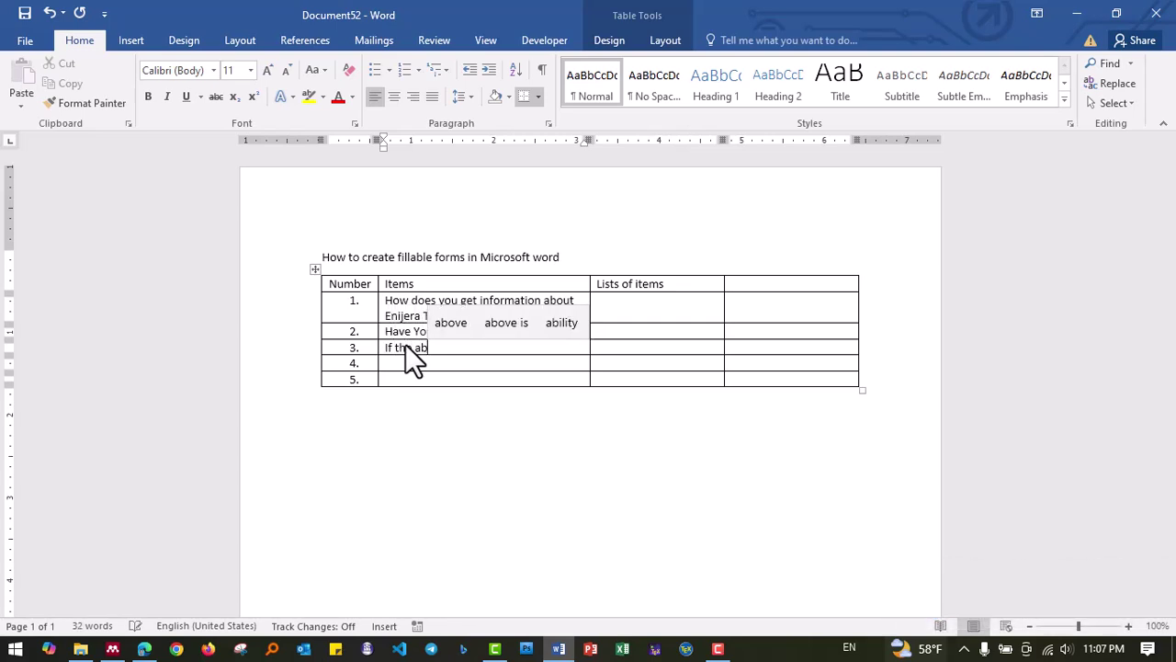
type("ove q")
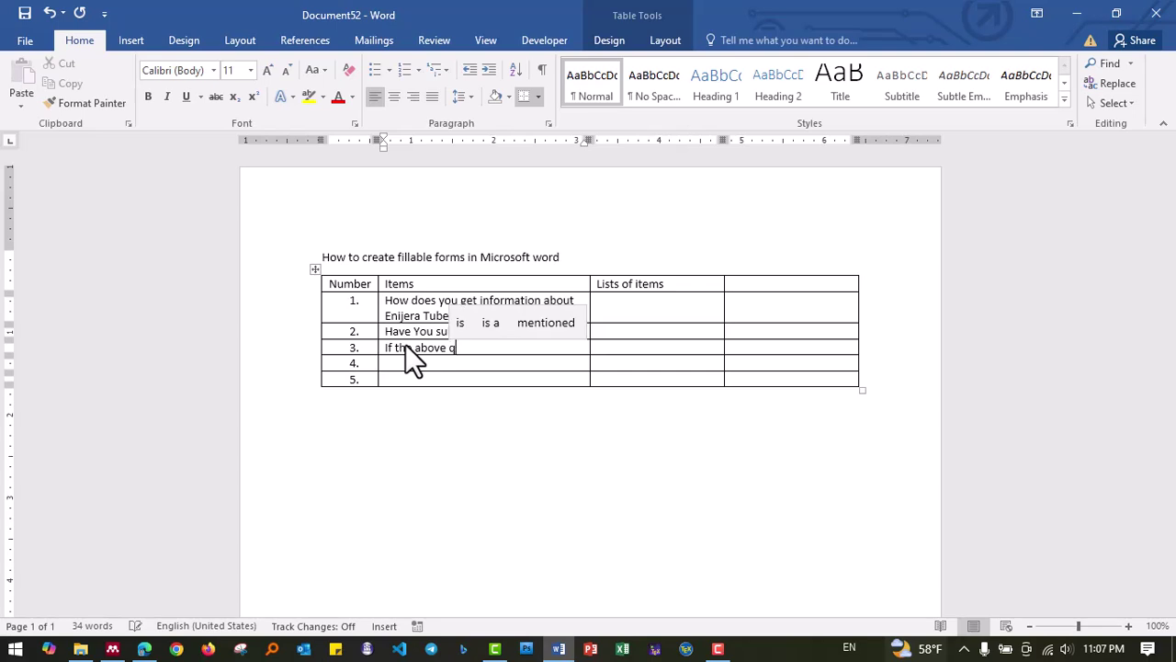
type("uestion ")
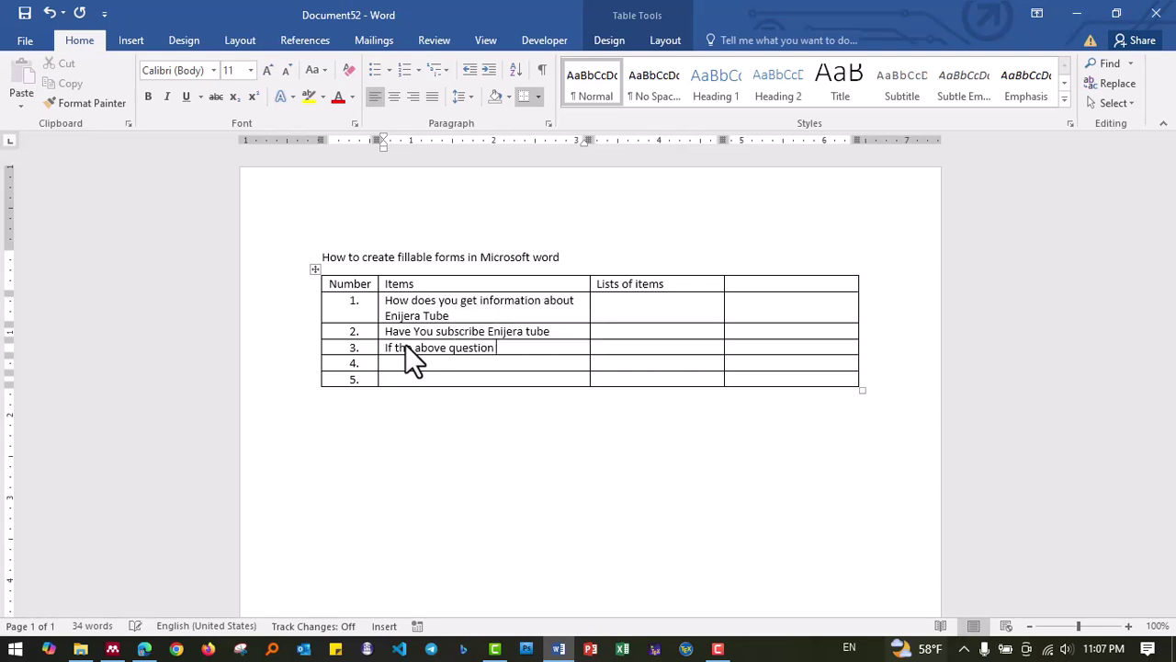
type("i")
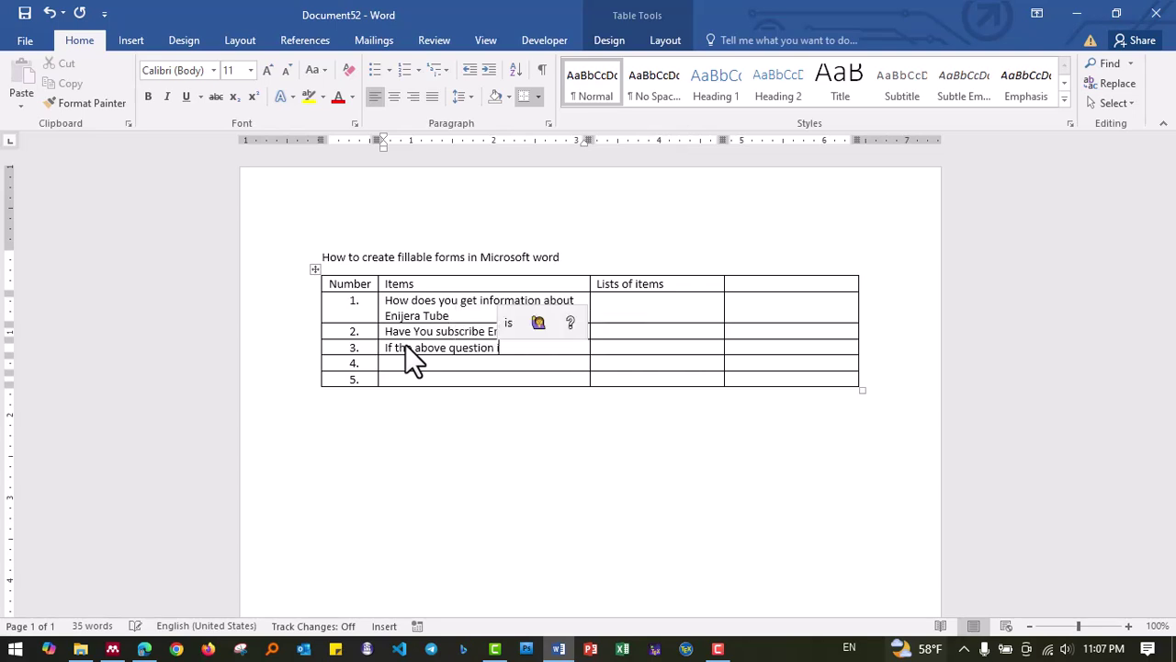
type("s yes ")
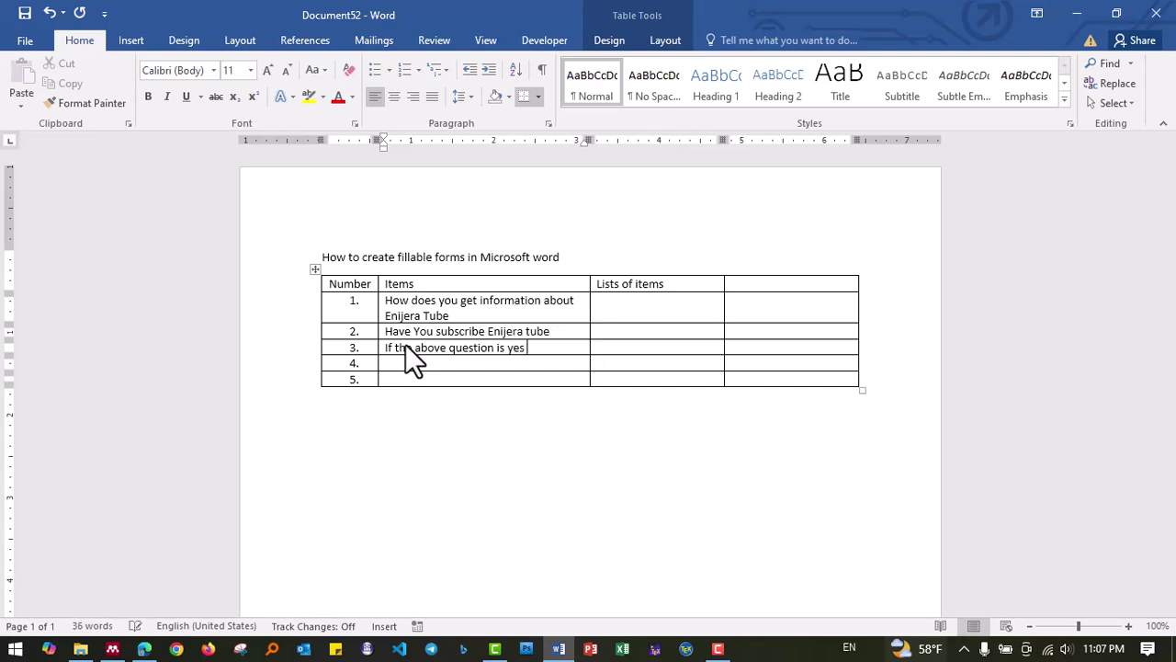
type("wh")
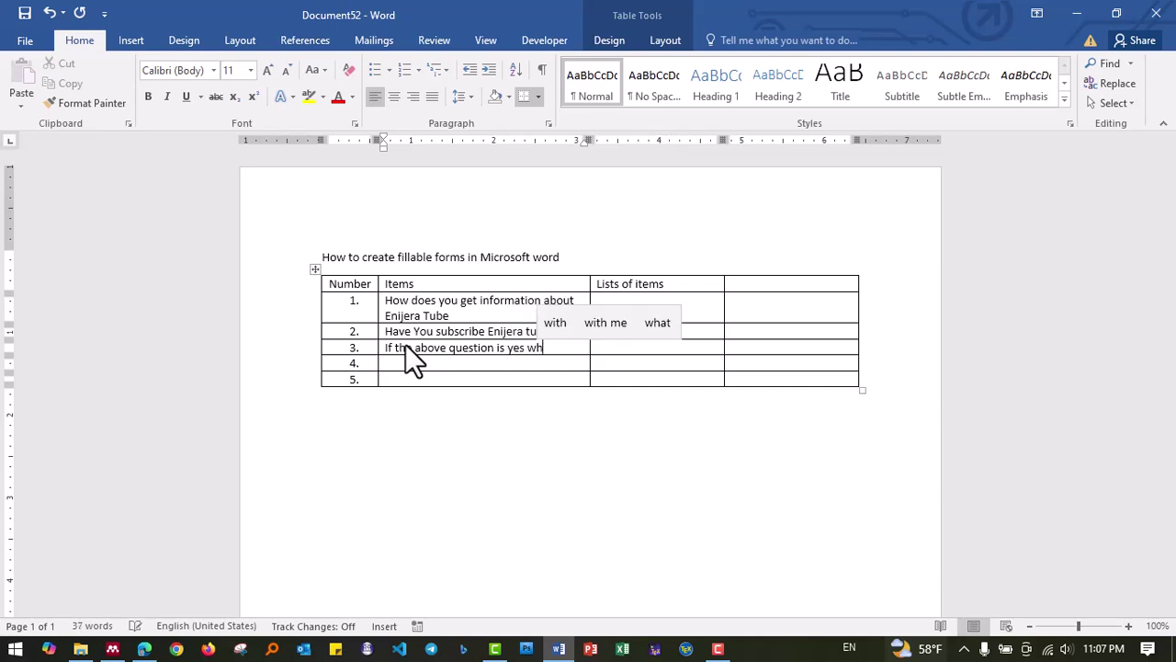
type("ich co")
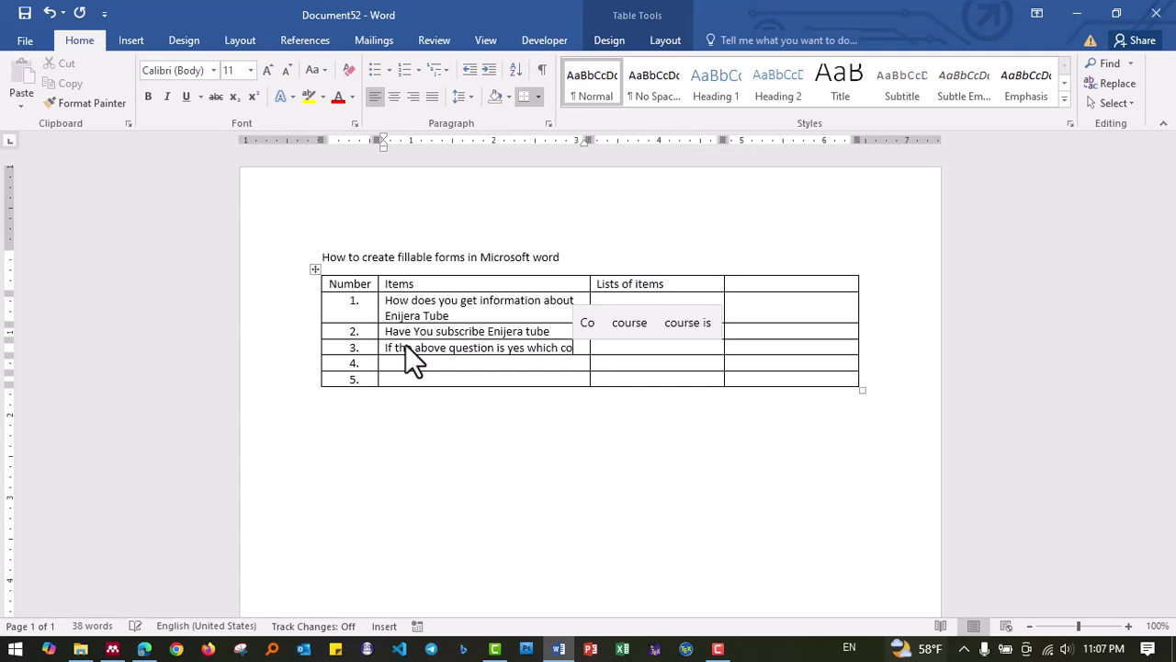
type("ntent ")
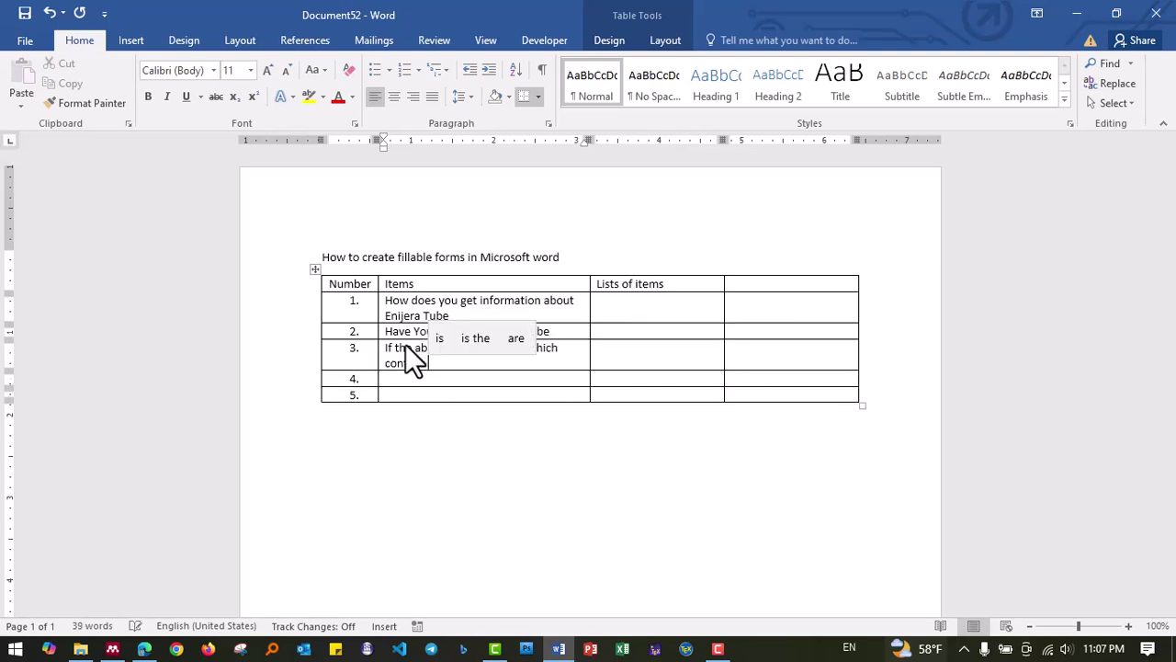
type("of ")
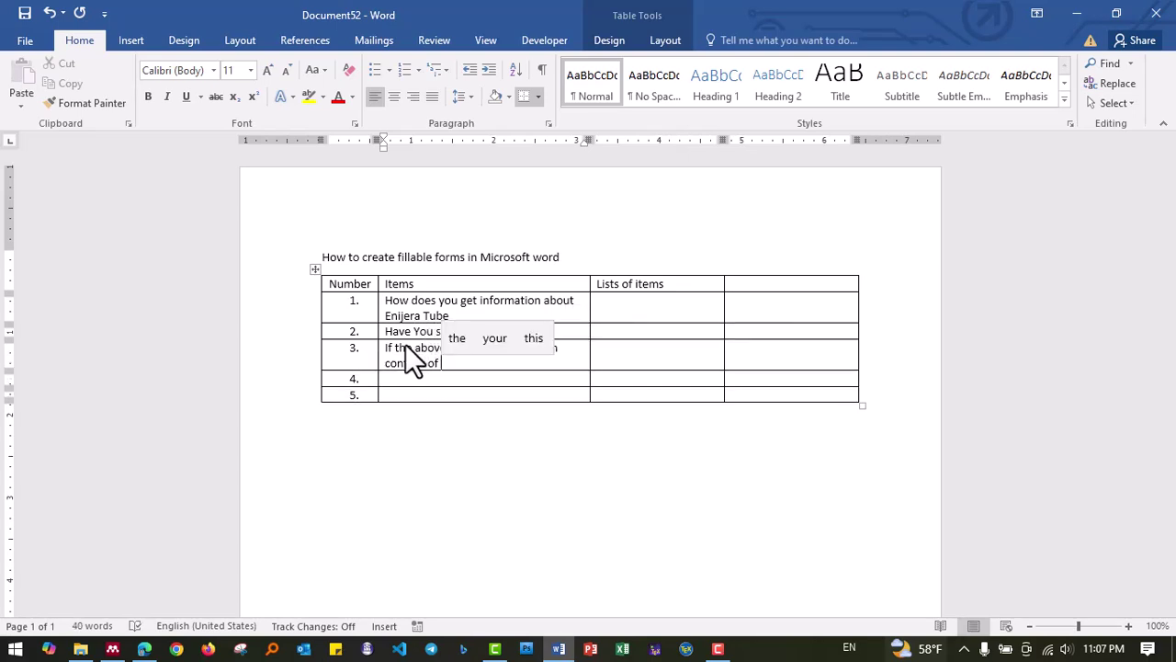
type("the ")
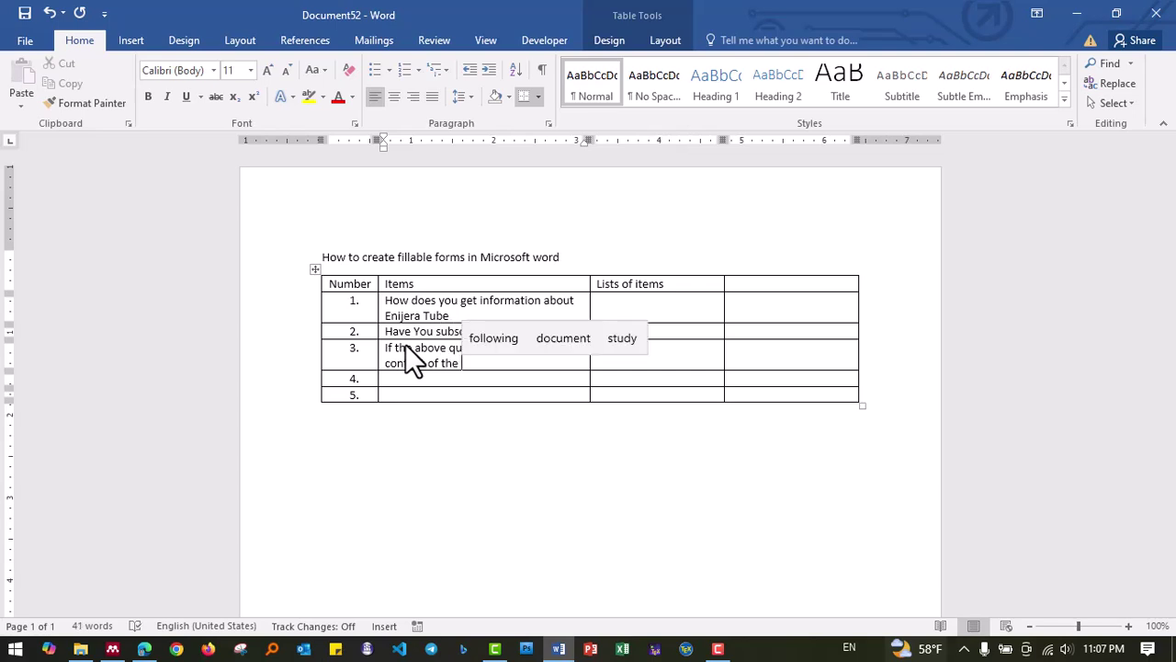
type("upload")
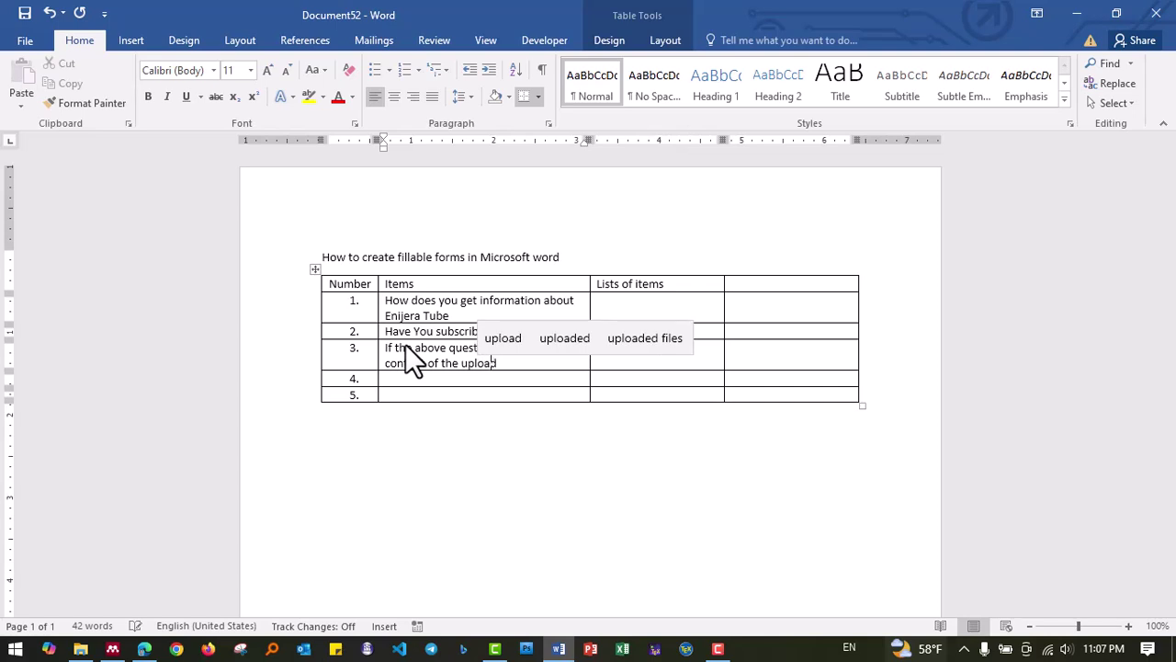
type("ed vi")
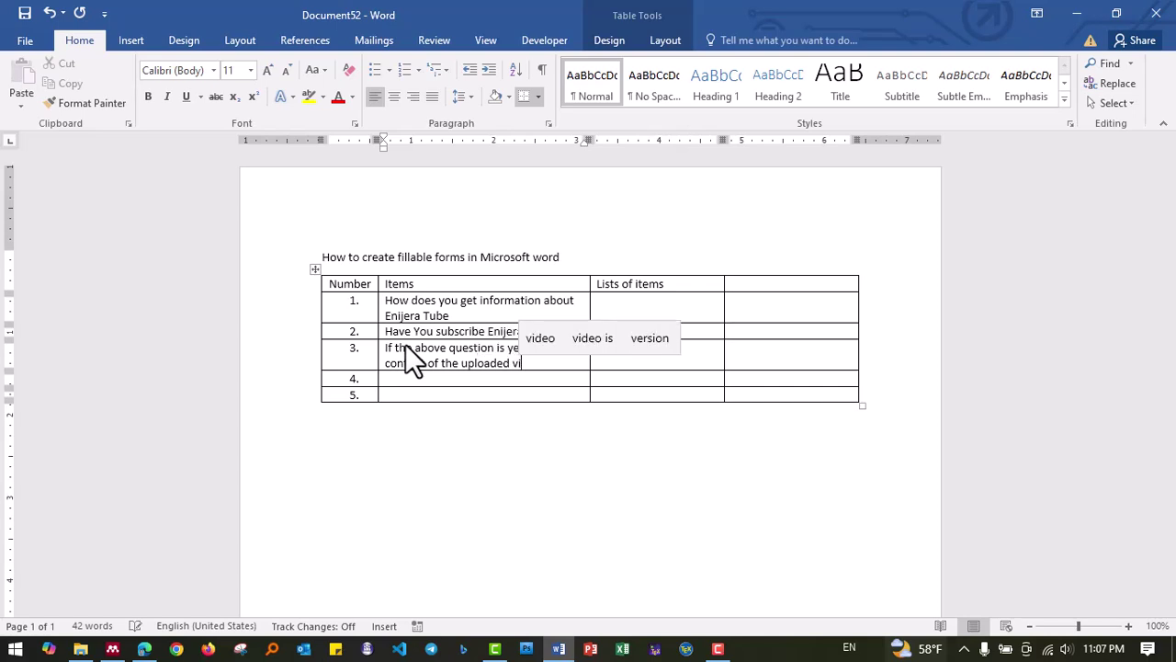
type("de")
type("o")
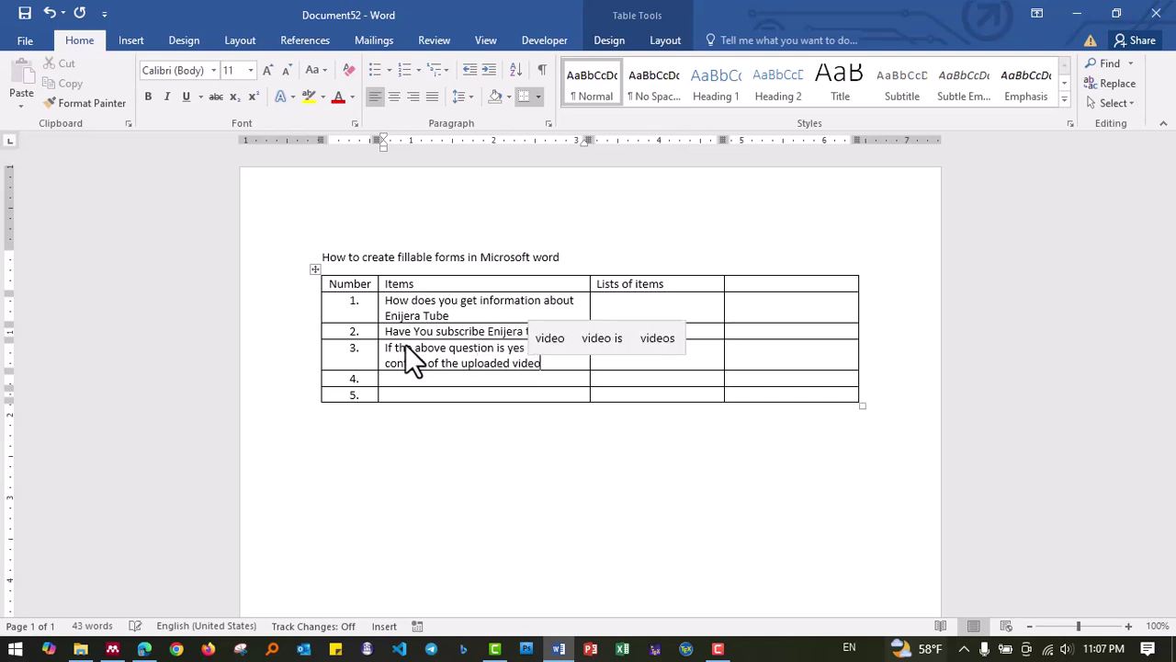
type("s are")
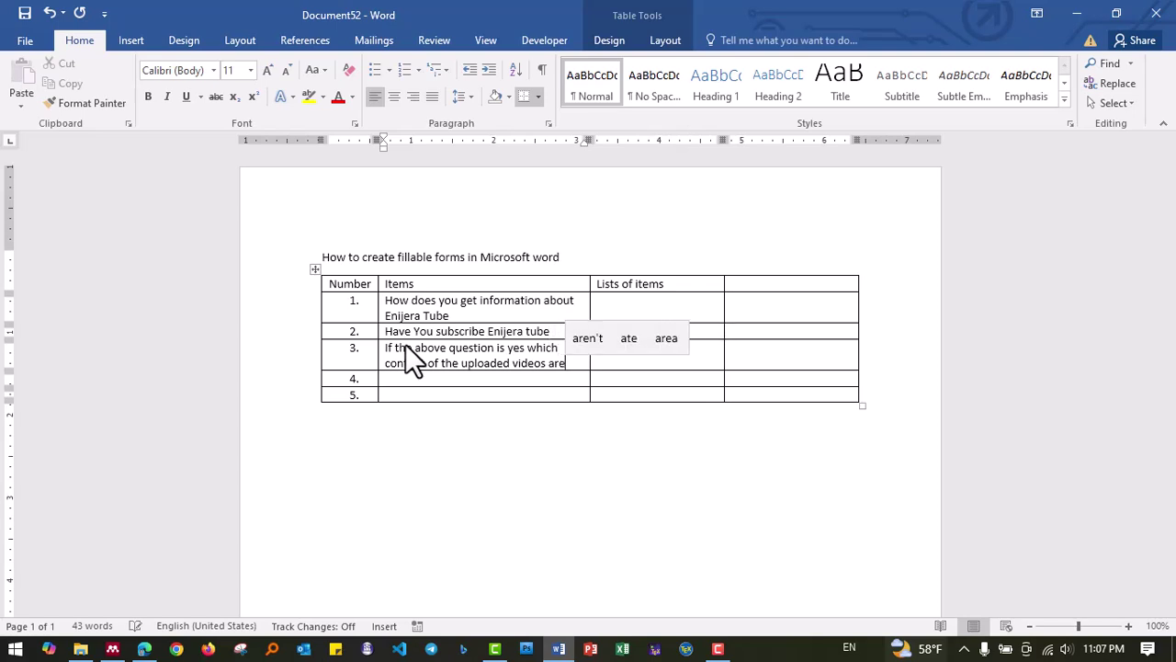
type(" good")
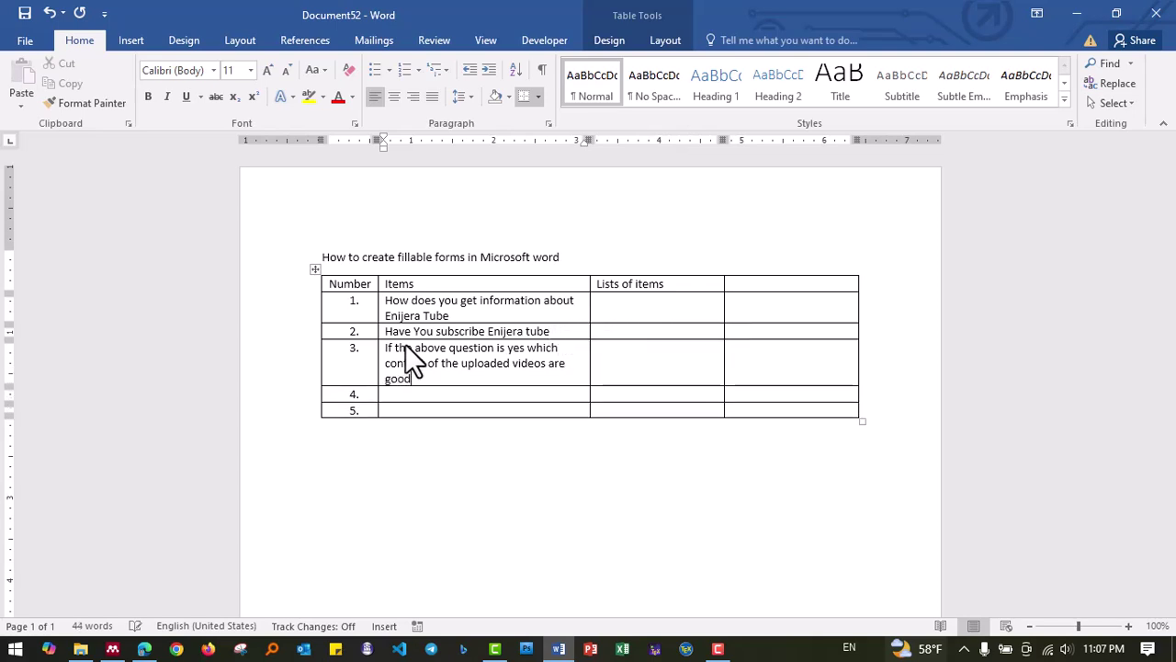
type(" for you?")
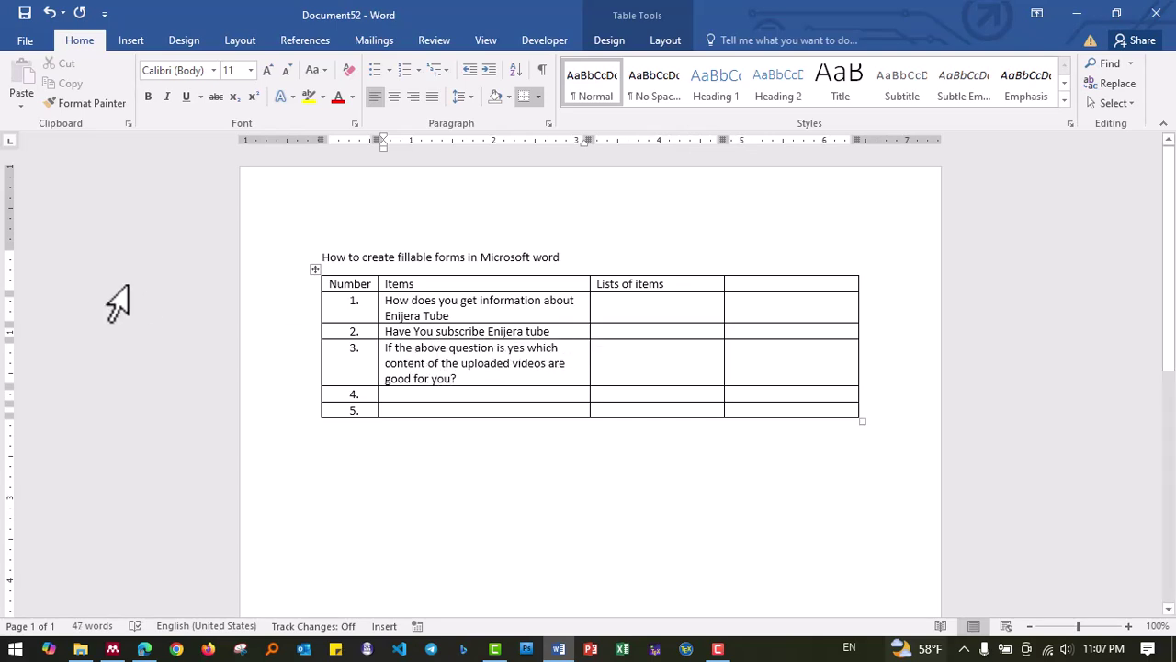
Insert a table row below item 3 and apply the grammar suggestion "you." at the end of item 3's question.
left_click(312, 384)
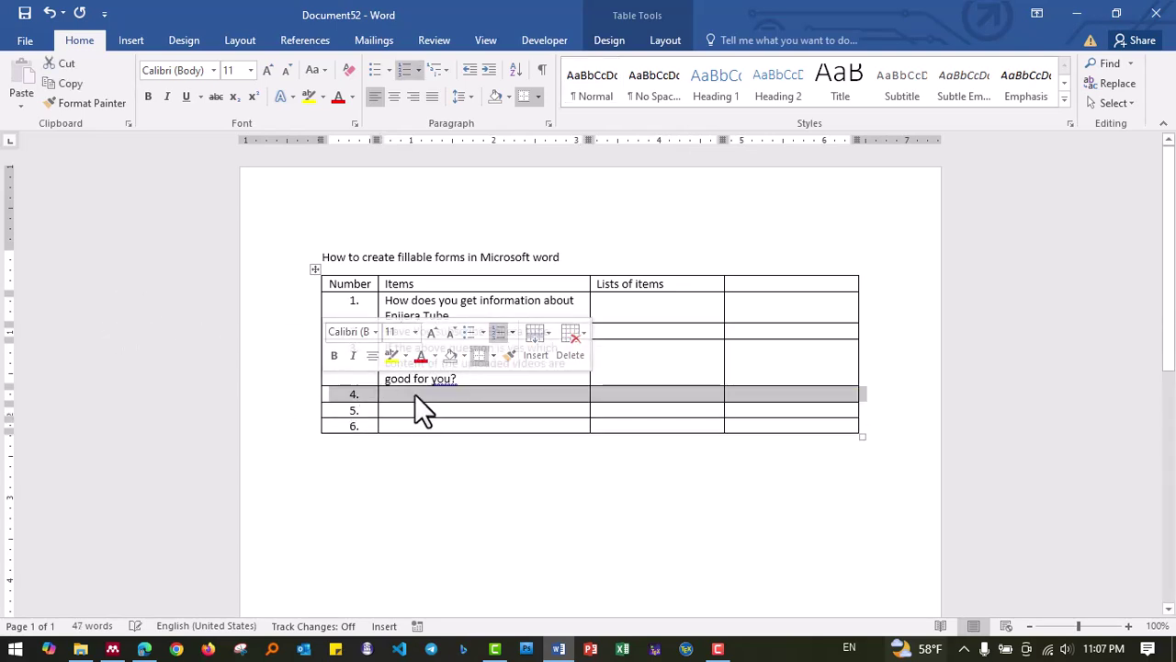
left_click(418, 392)
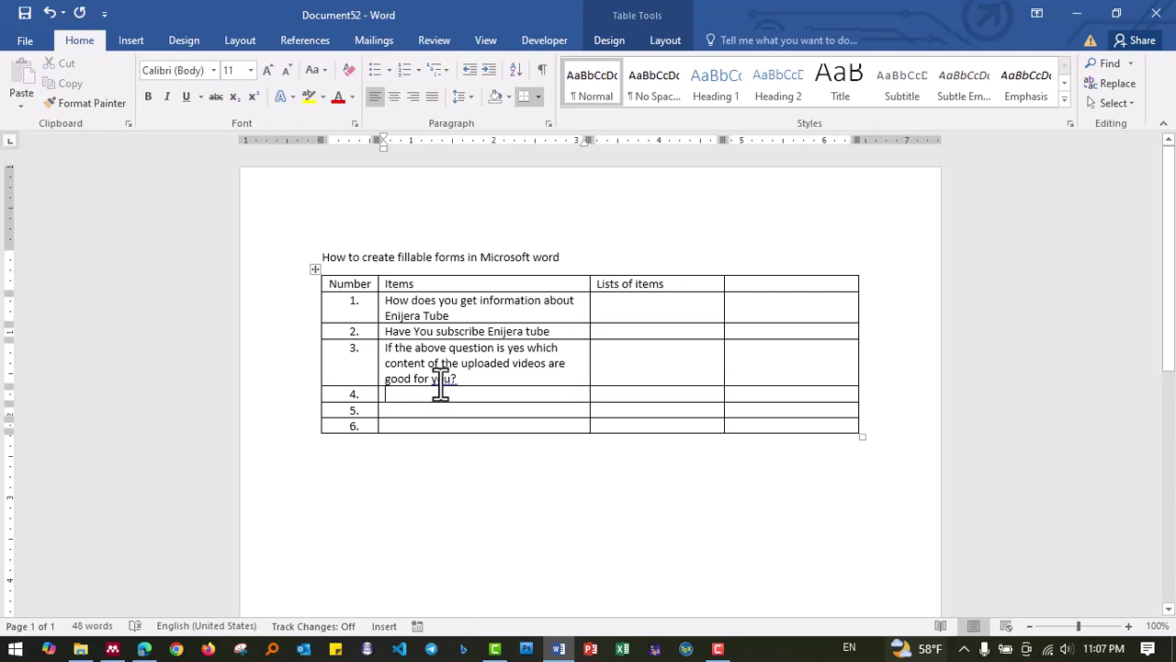
right_click(451, 379)
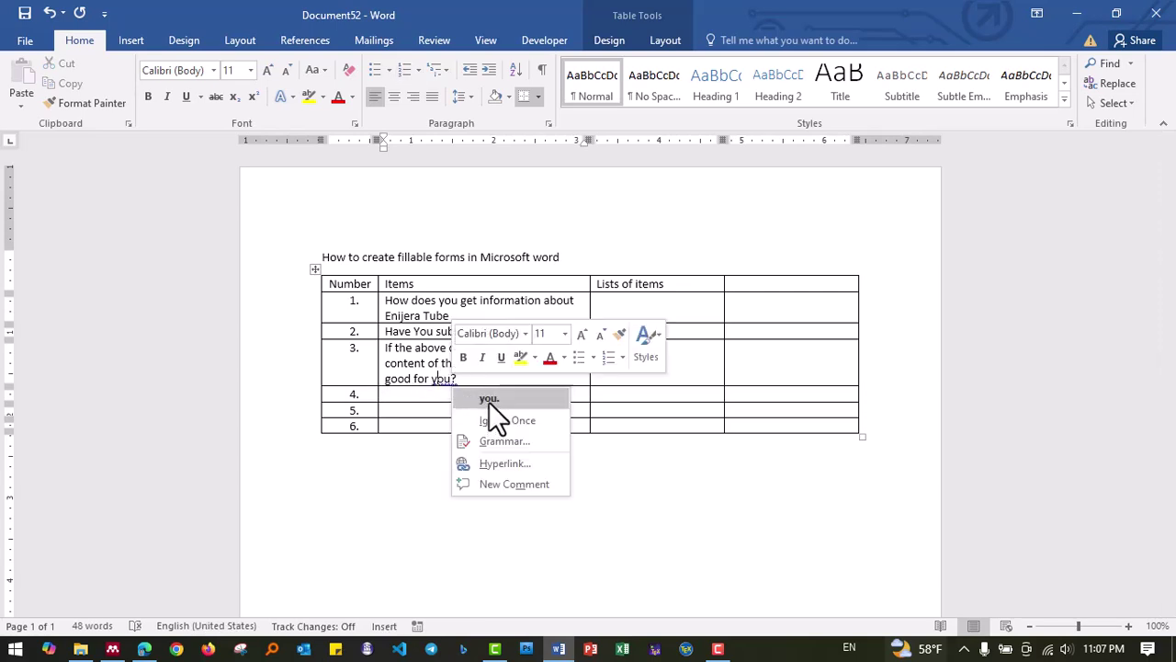
left_click(488, 399)
Enter "Would you see the playlists?" in the Items cell of row 4.
left_click(409, 395)
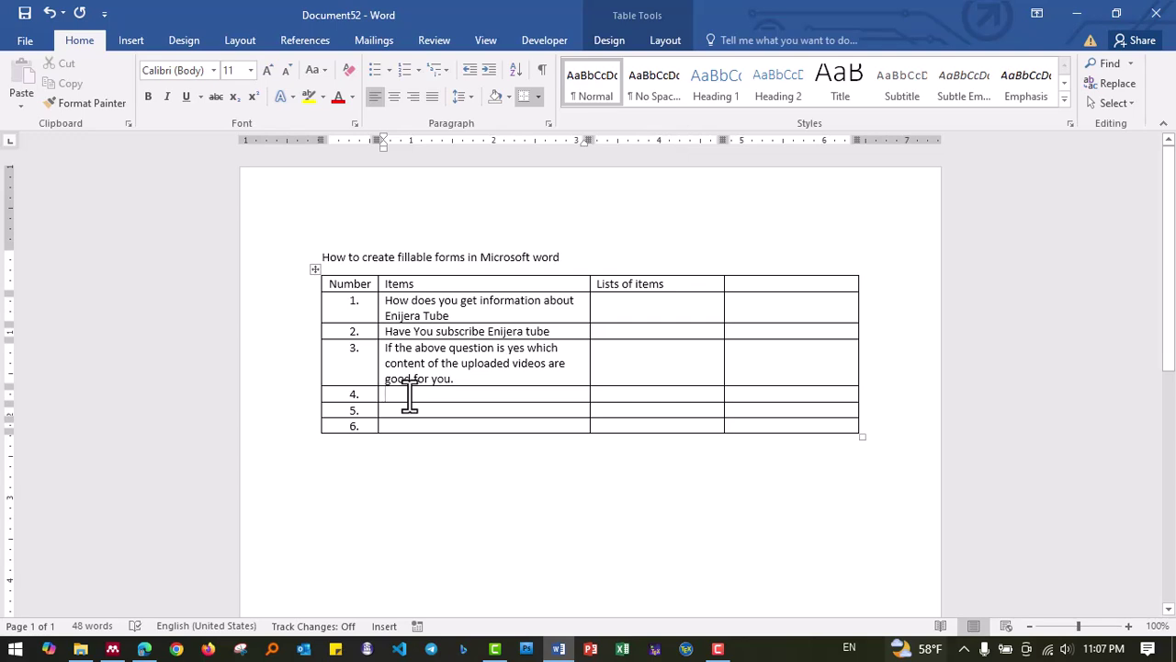
type("Would")
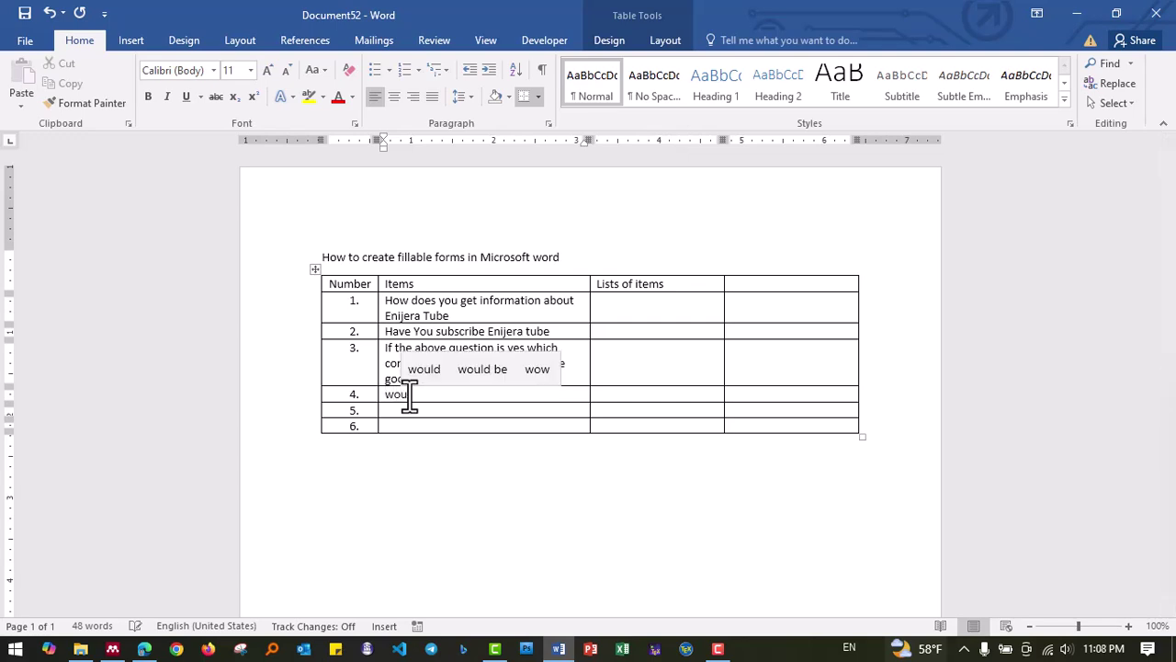
type(" y")
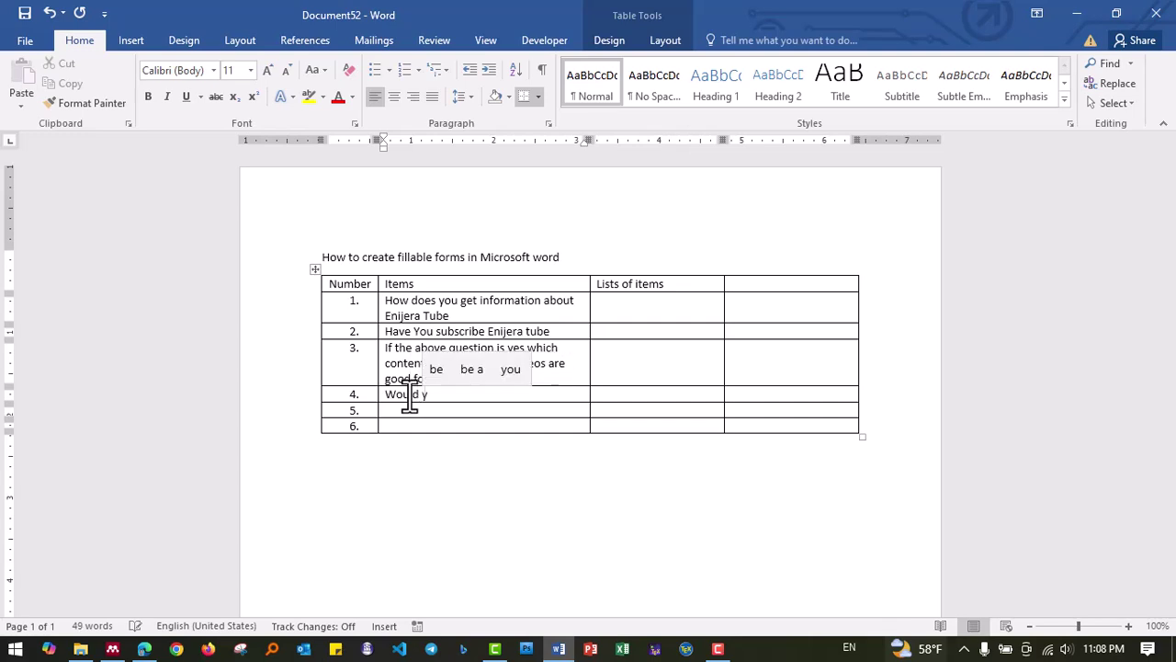
type("ou see")
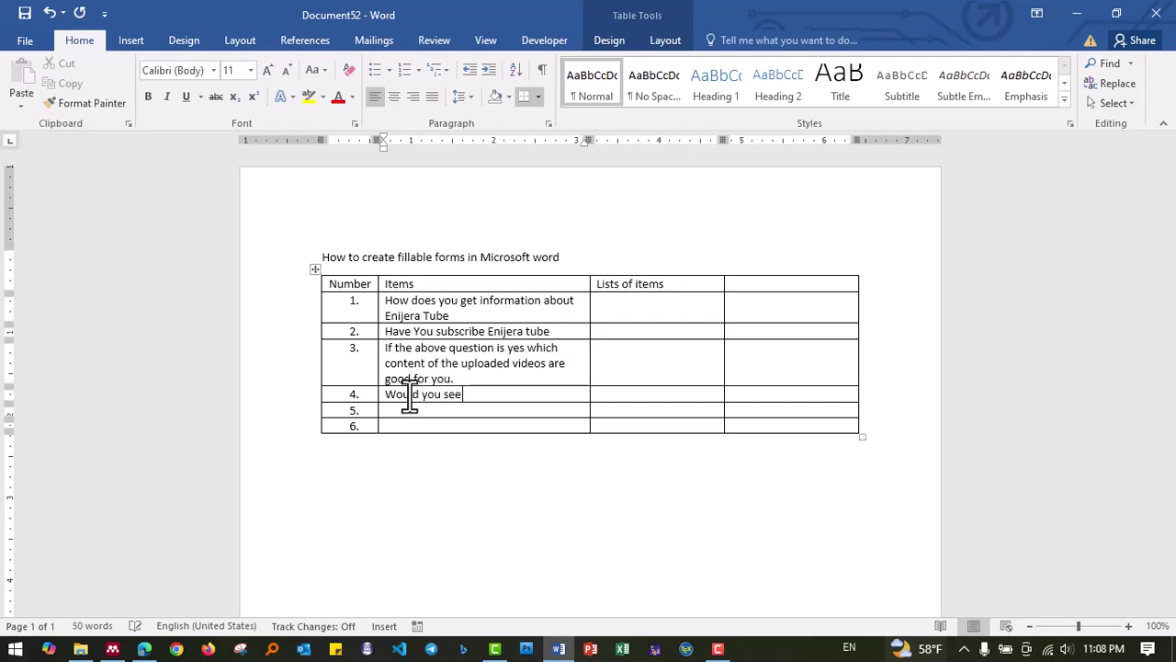
type(" the p")
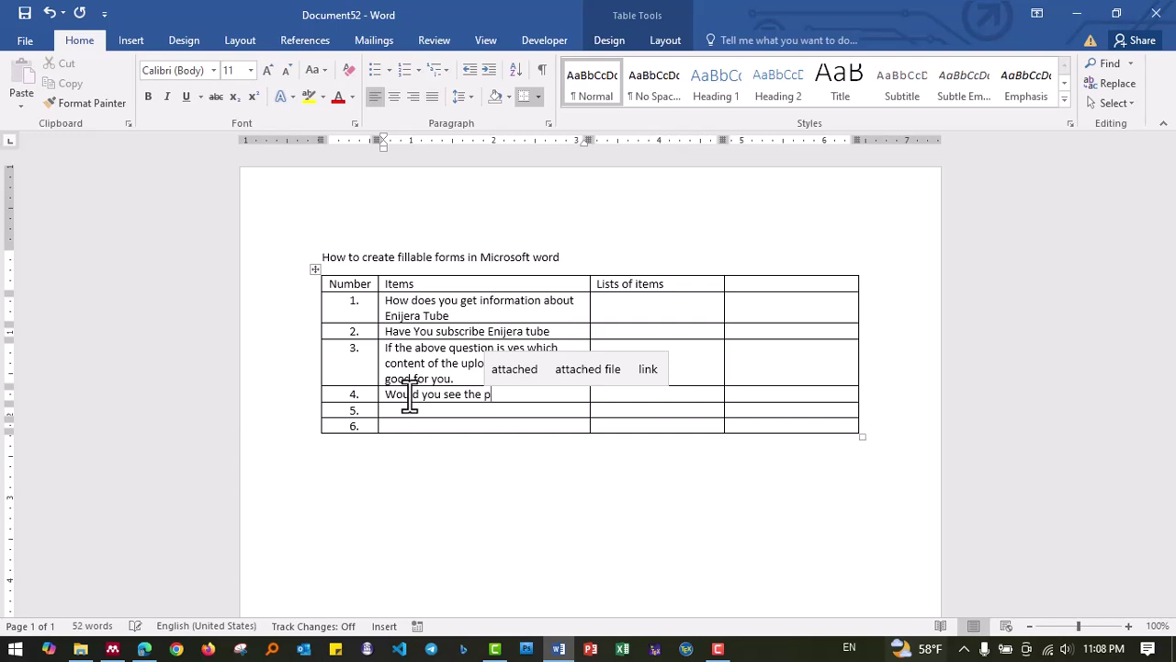
type("laylis")
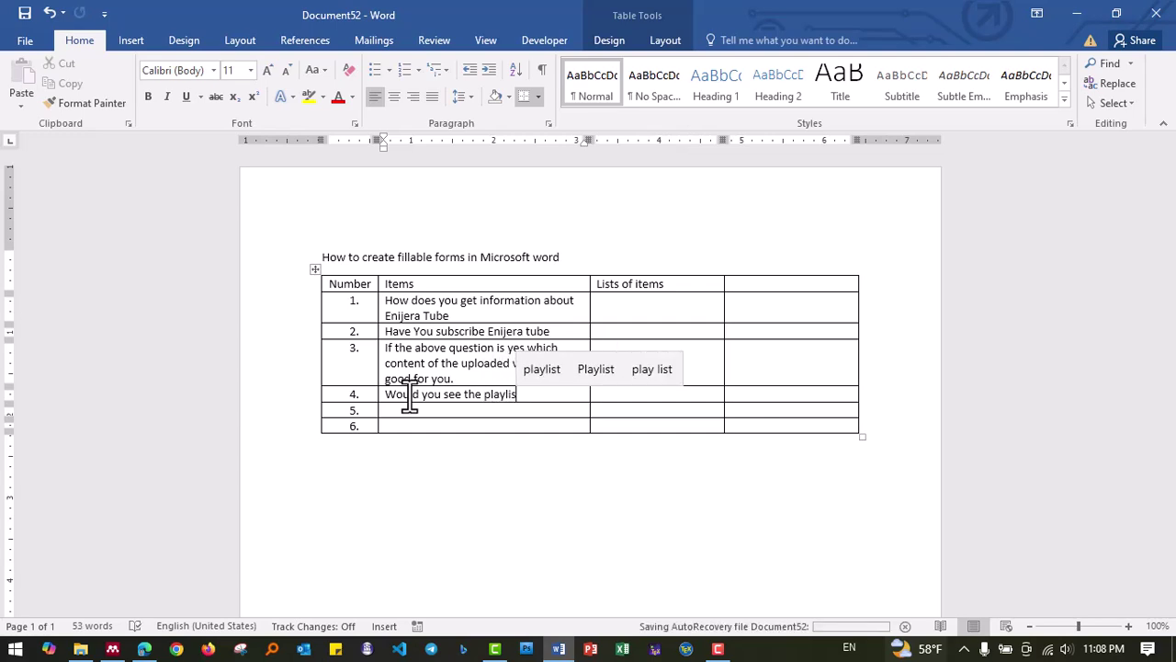
type("ts")
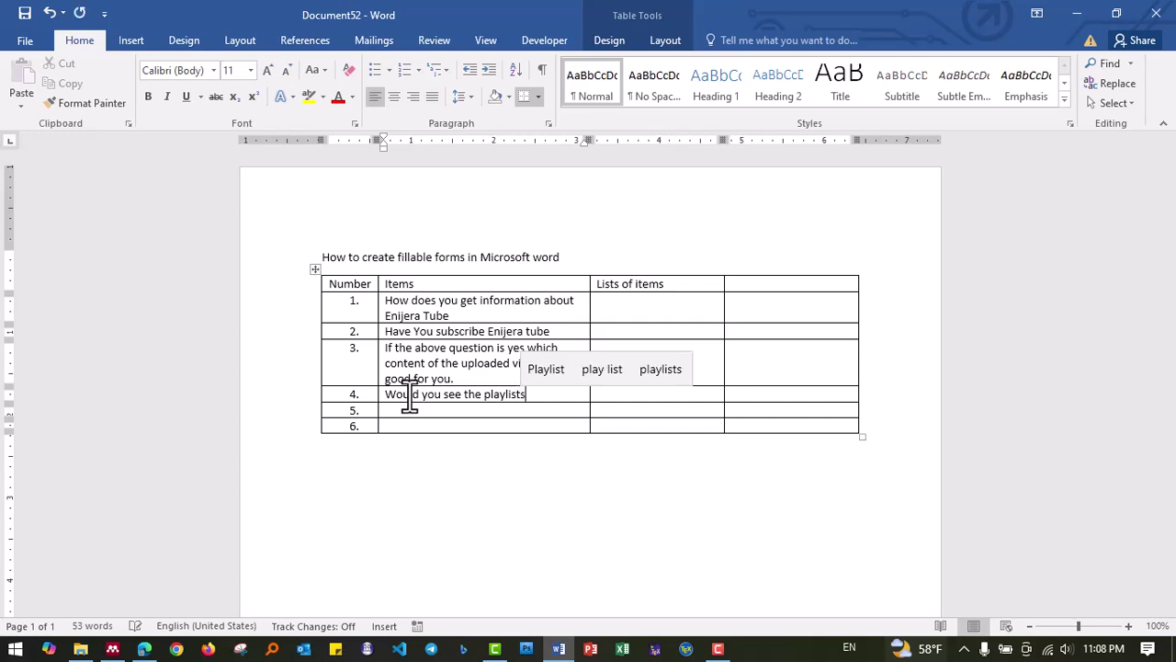
type("?")
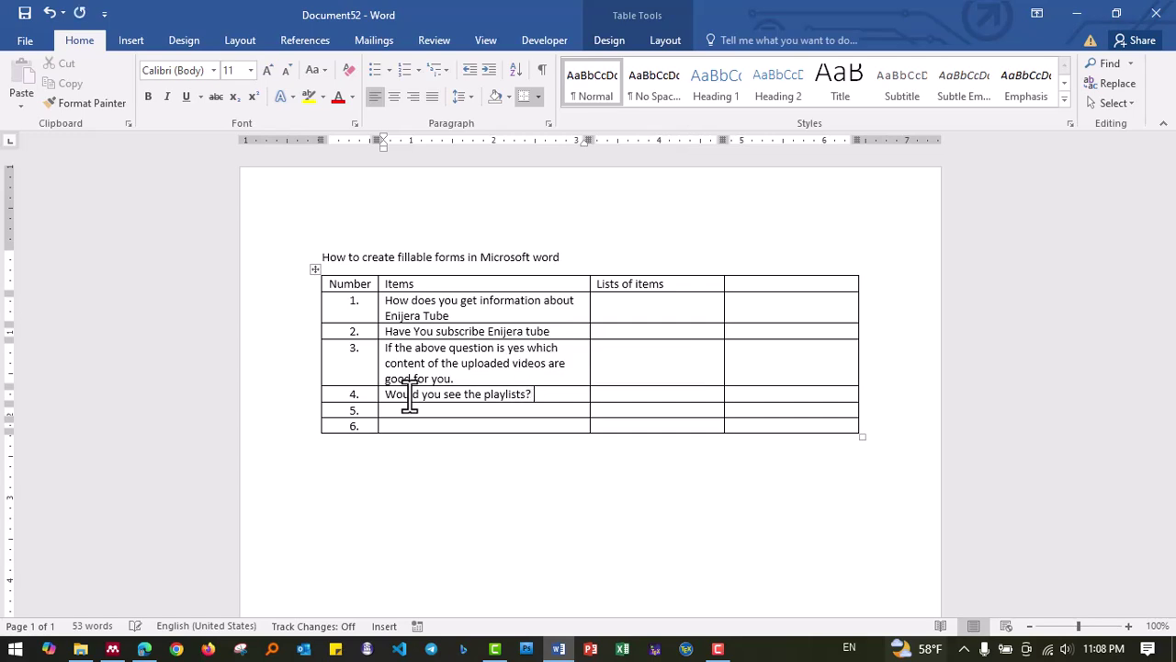
Enter "If yes, how much number of play lists are there?" in the Items cell of row 5.
left_click(408, 407)
left_click(451, 411)
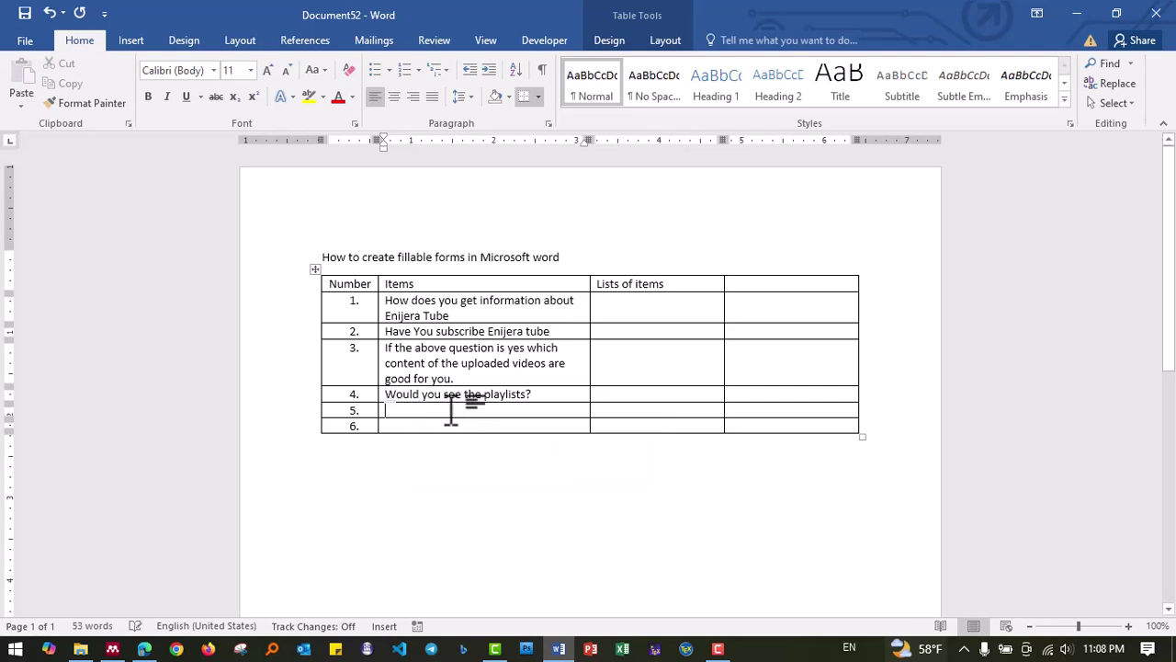
type("If")
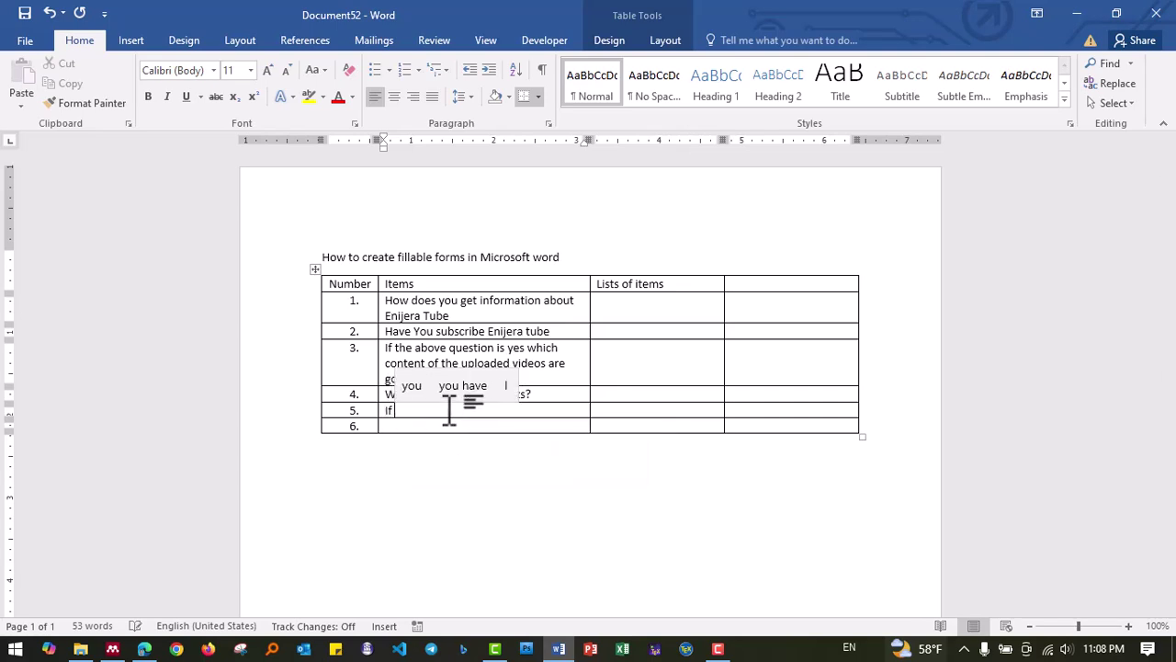
type(" yes ")
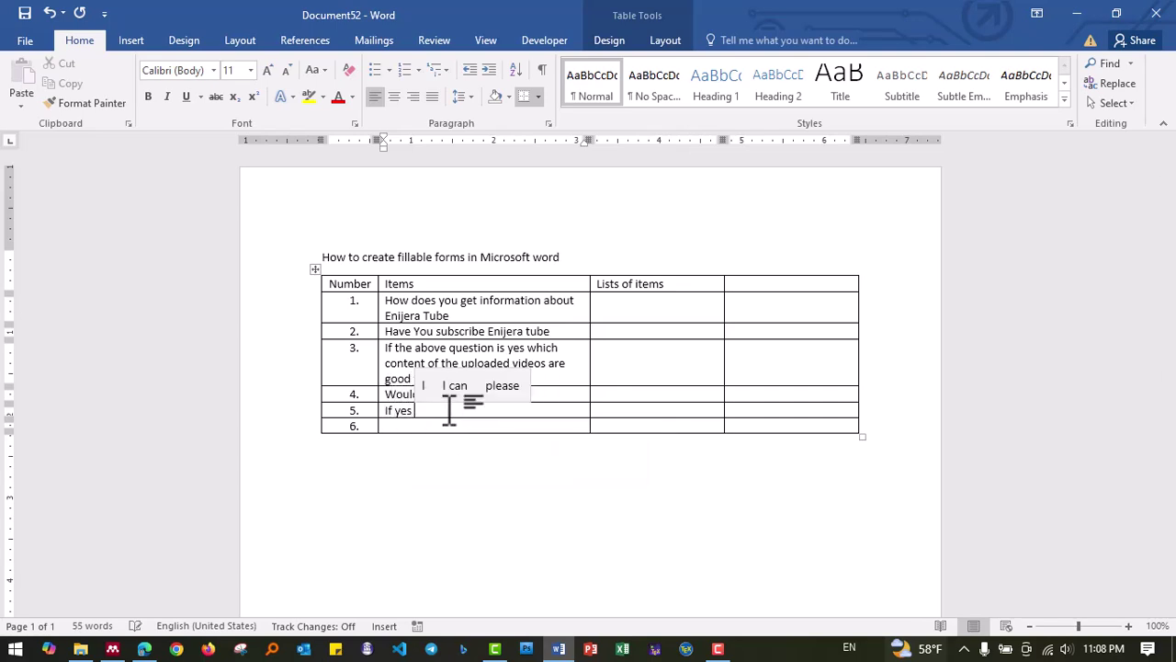
type("how ")
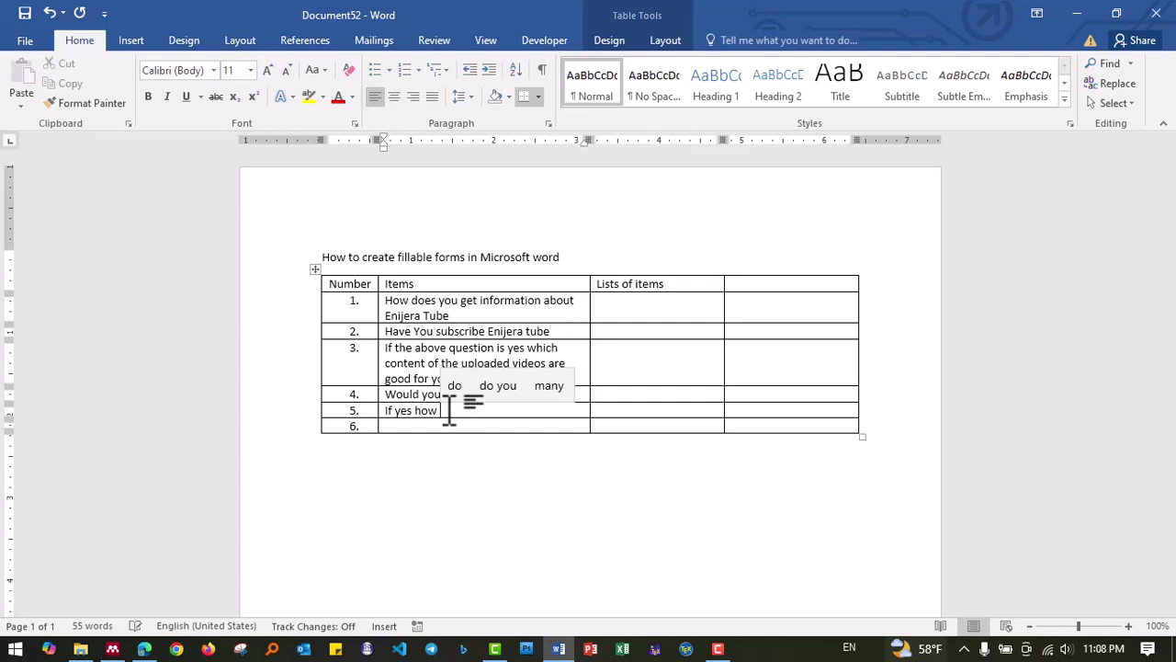
type("much n")
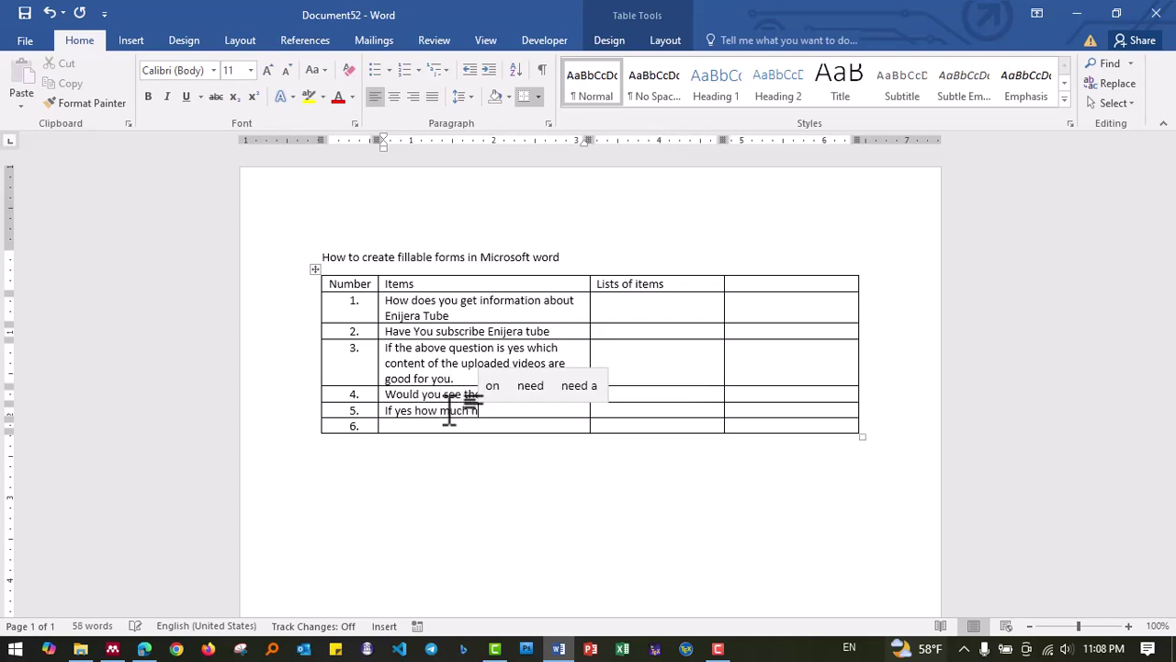
type("umber ")
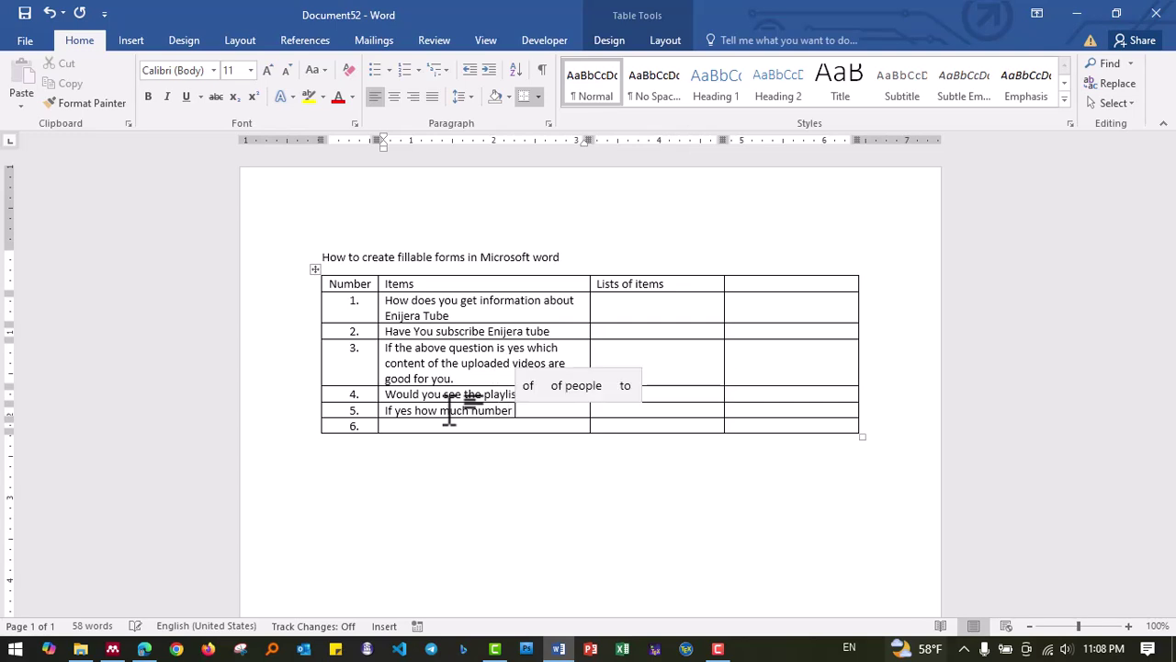
type("of")
type(" pla")
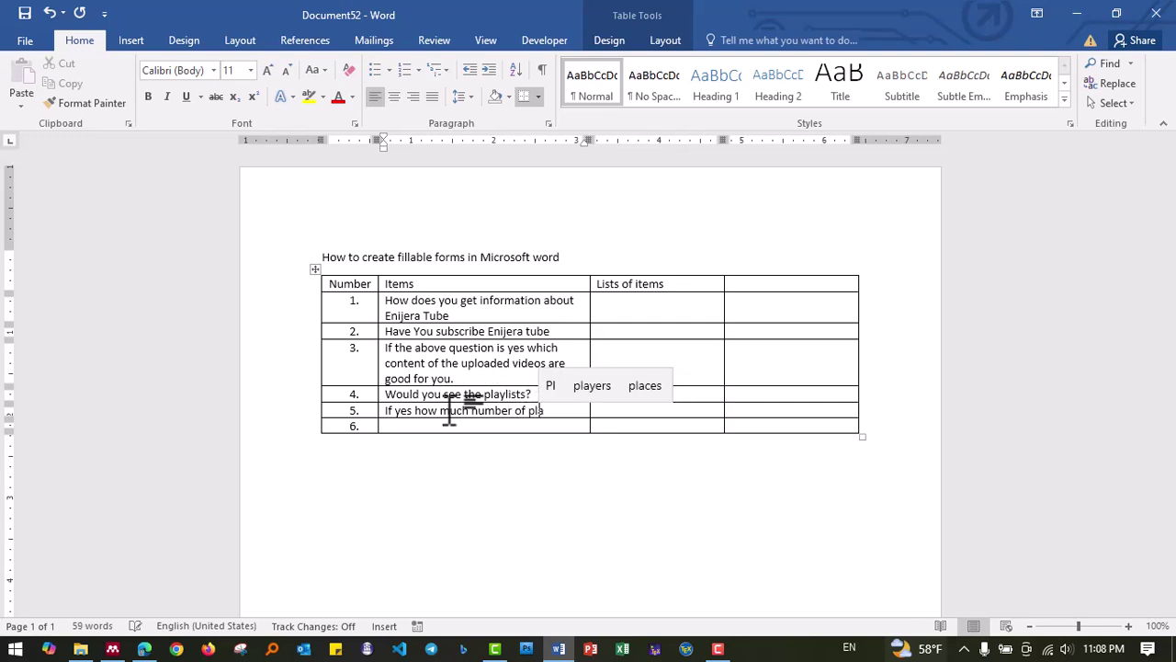
type("y li")
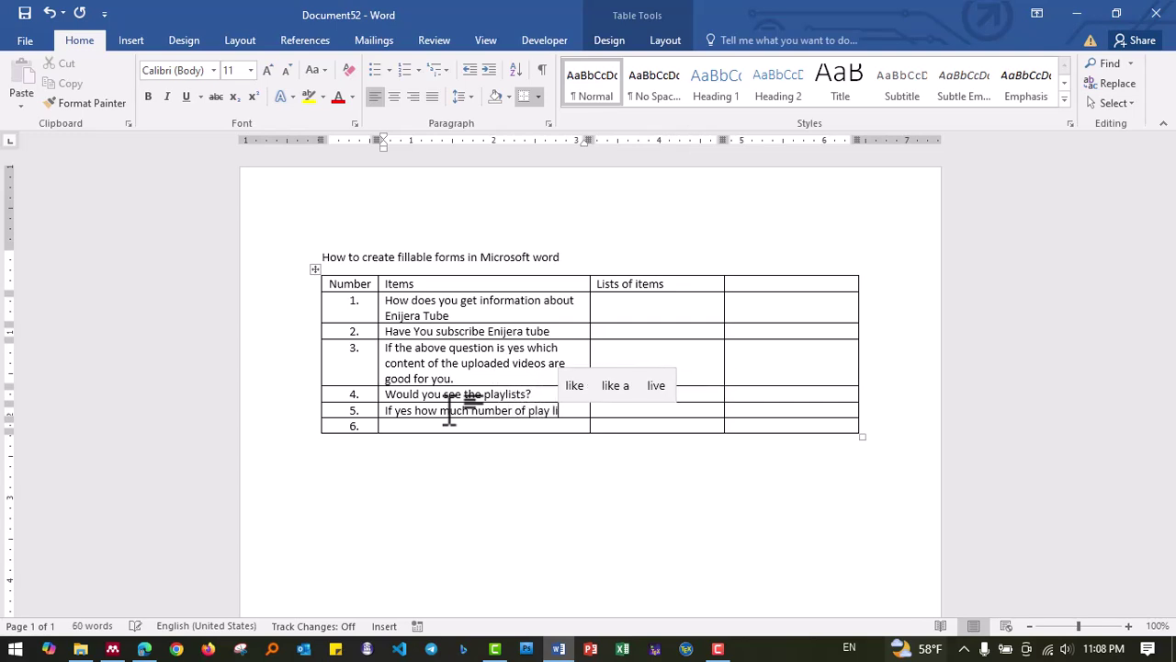
type("sts are ")
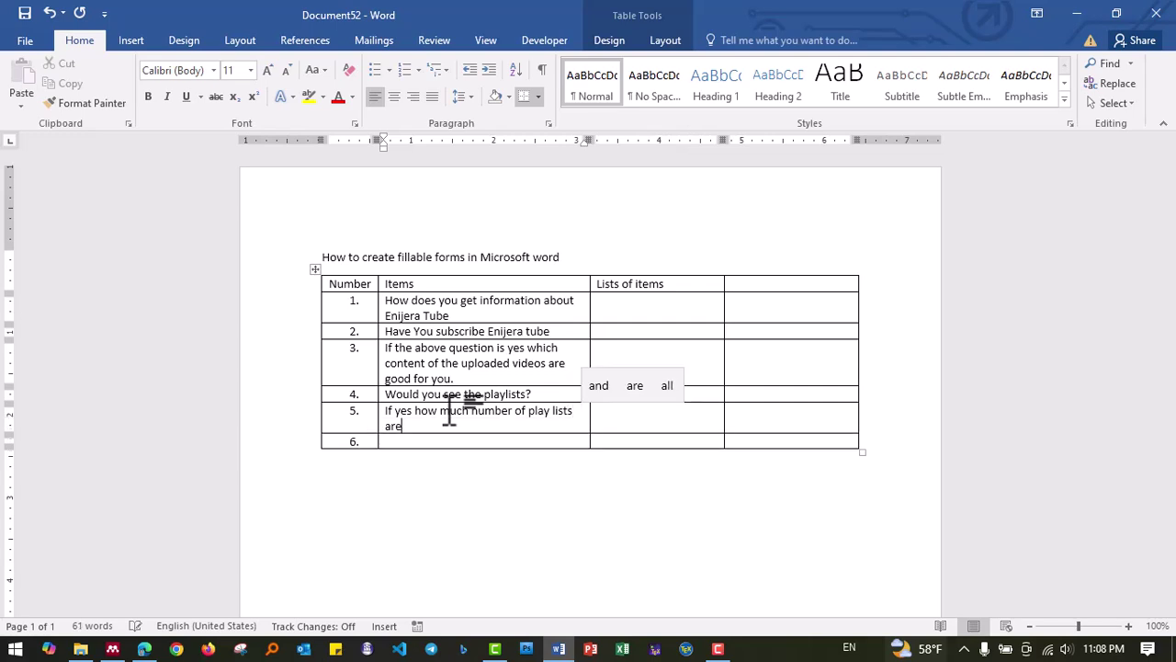
type("thre")
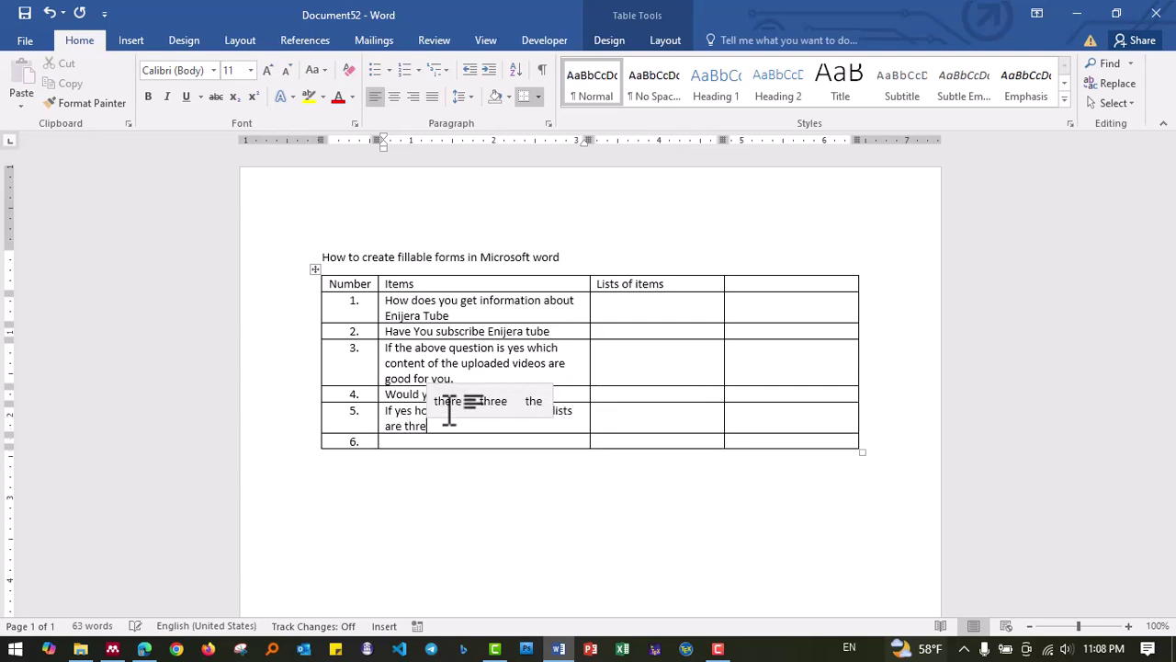
key("BackSpace")
type("ere")
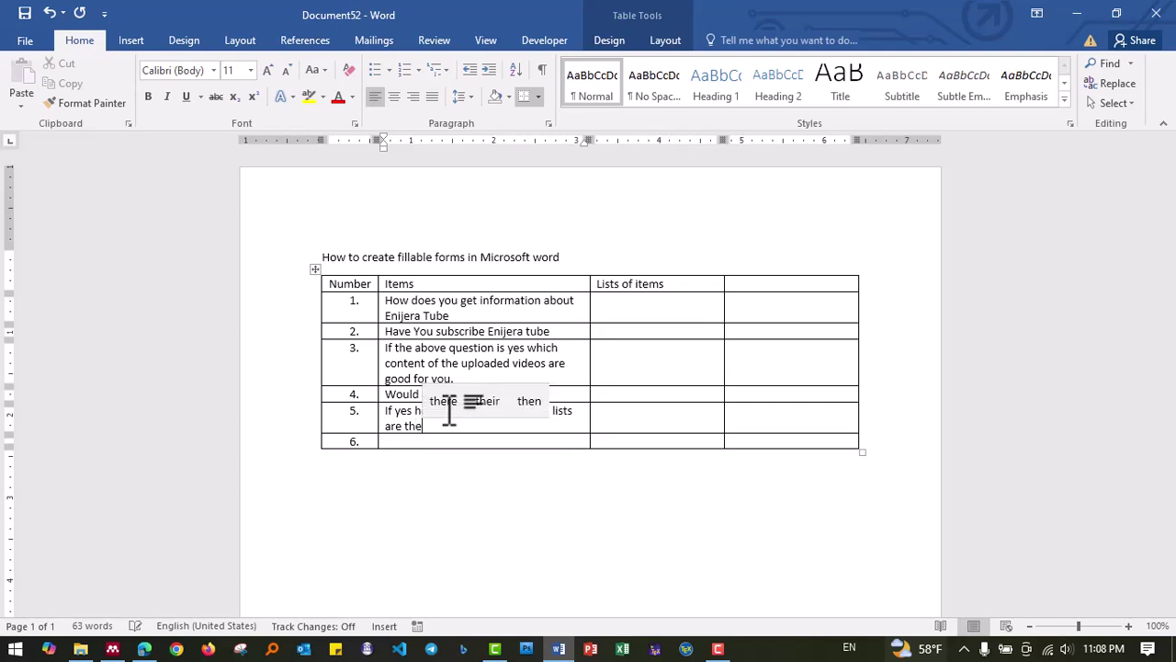
type("?")
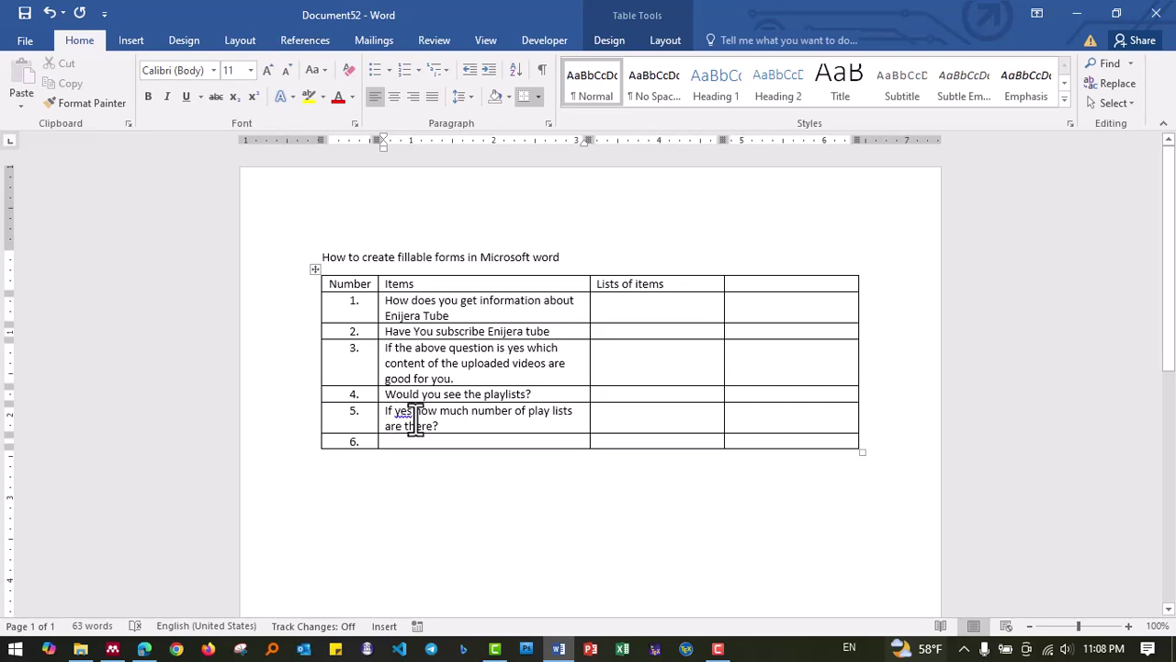
left_click(416, 418)
type(",")
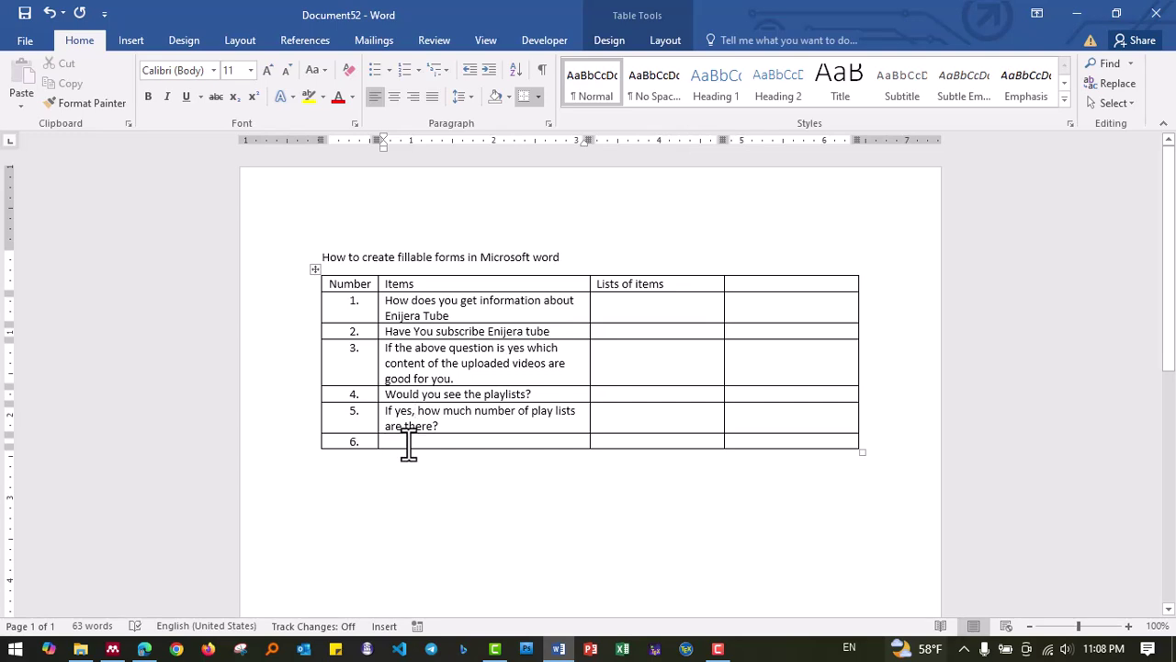
Enter "How much number of people are recommended by you to subscribe Enijera tube?" in the Items cell of row 6.
type("How")
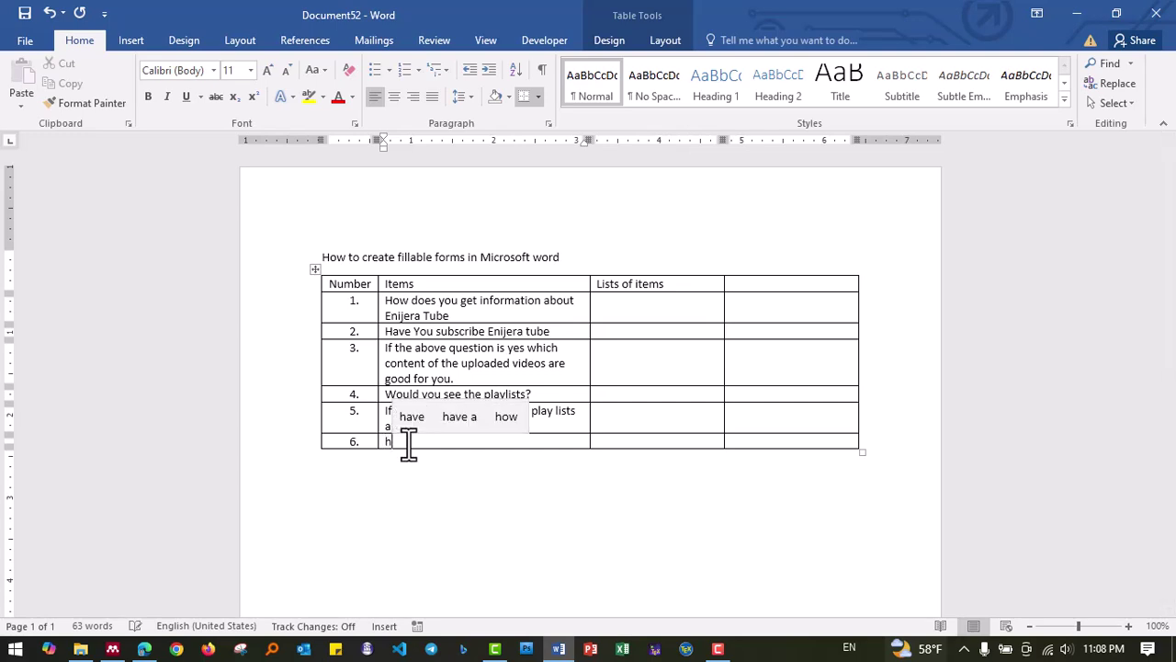
type(" mu")
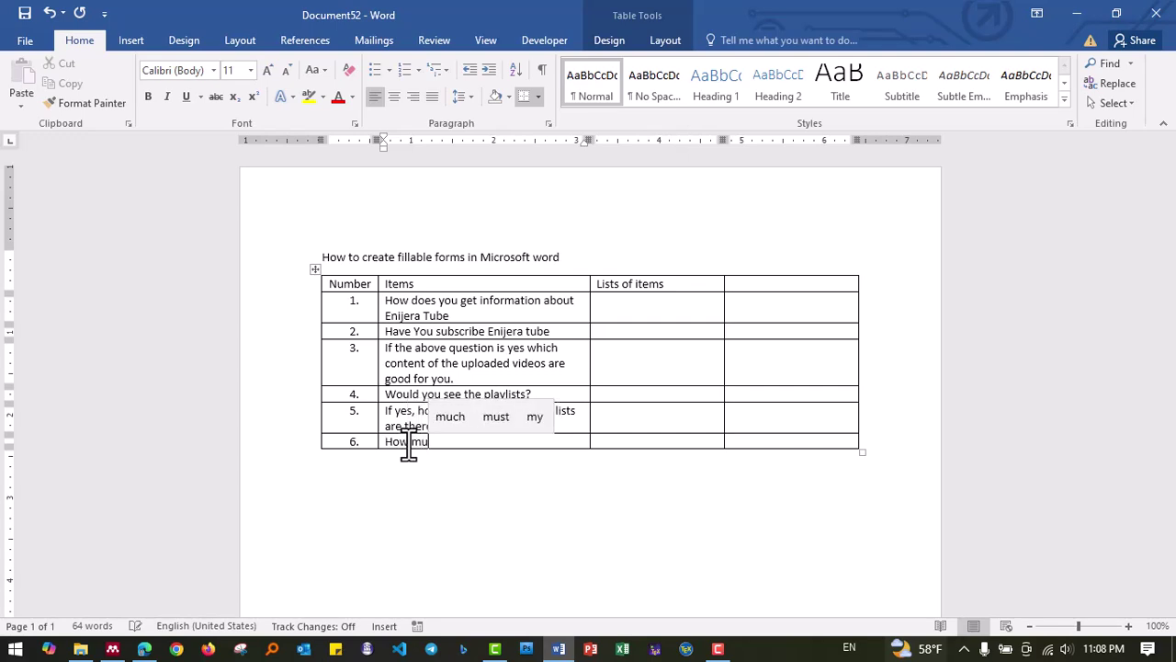
type("ch number of")
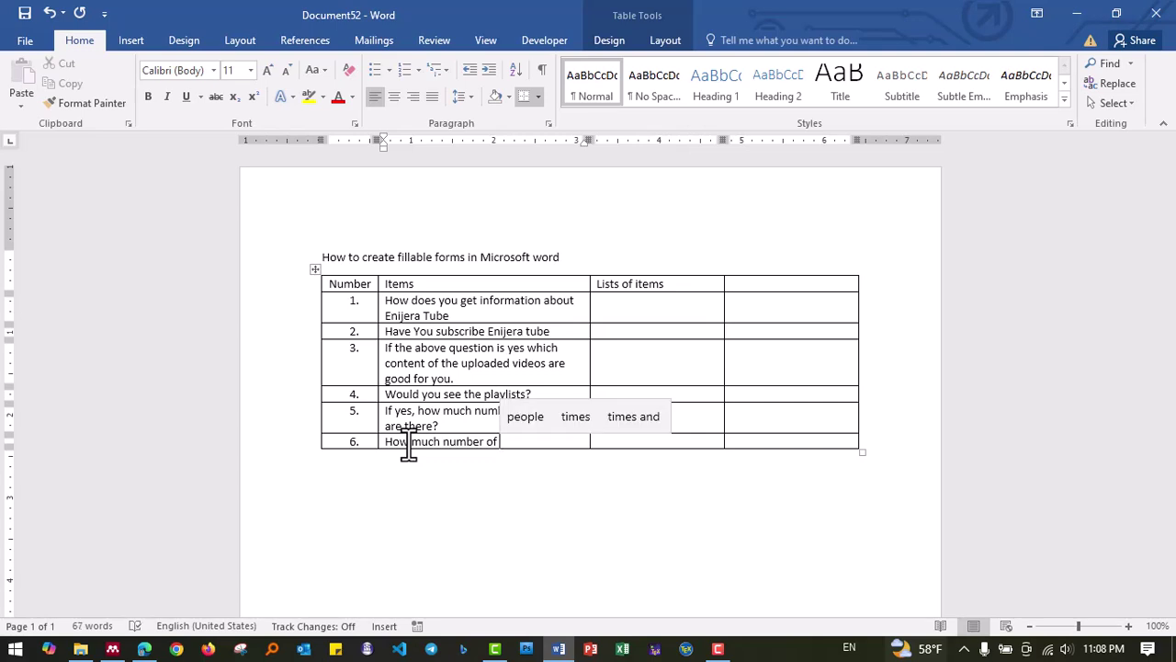
type(" poe")
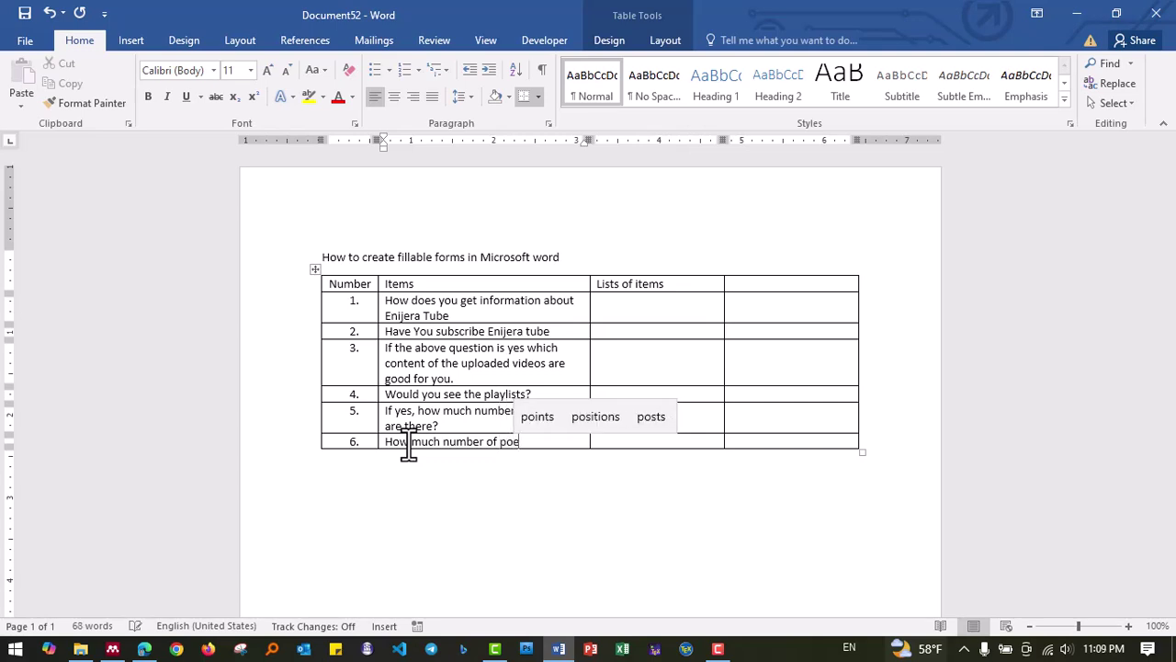
type("p")
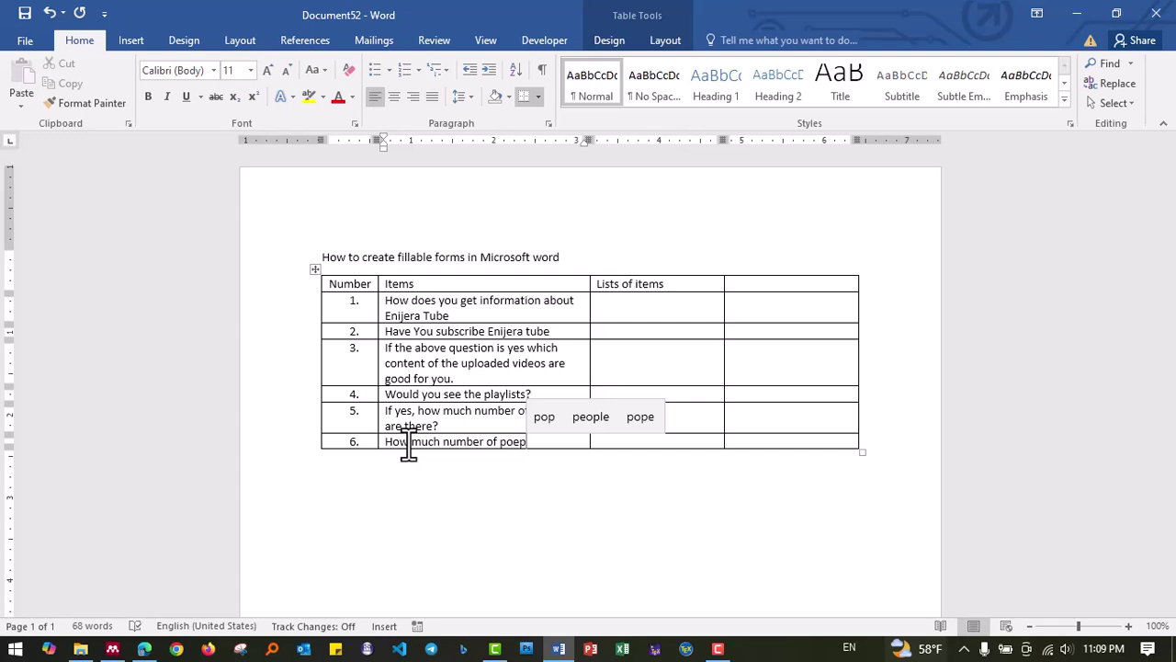
left_click(576, 423)
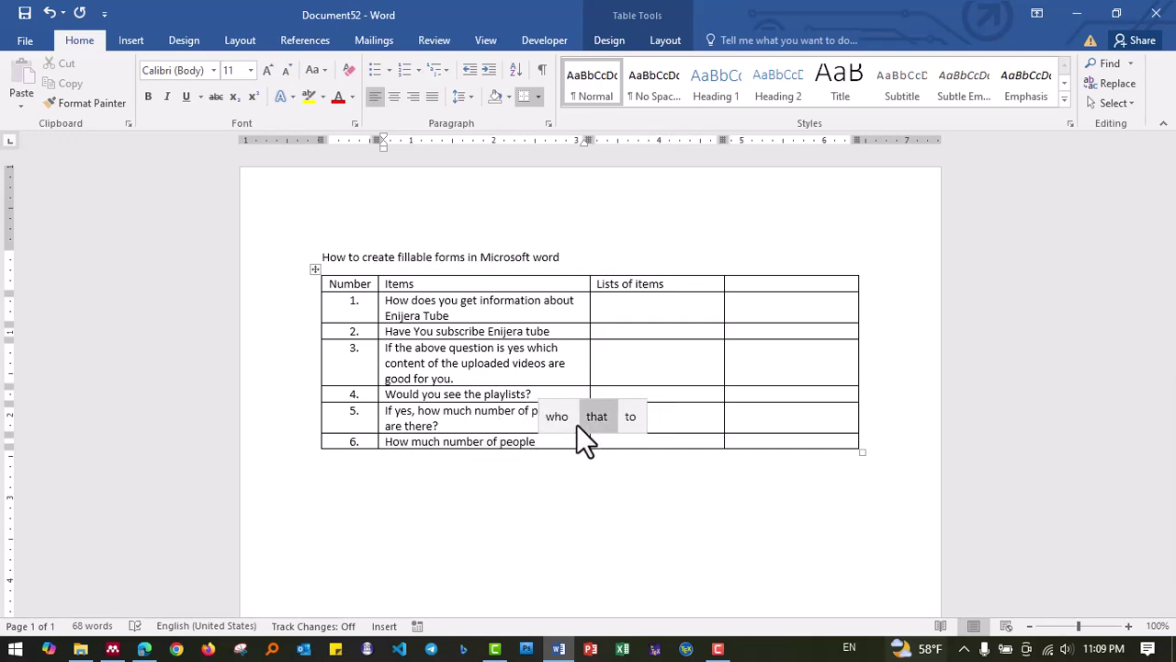
type("are")
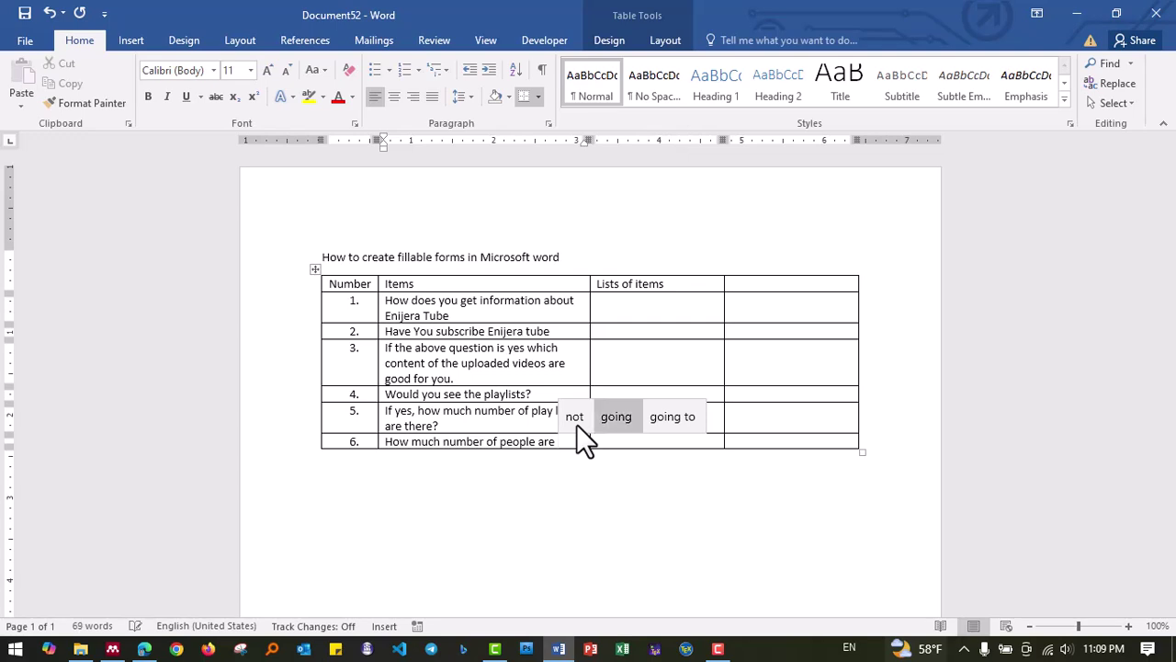
type(" recommend")
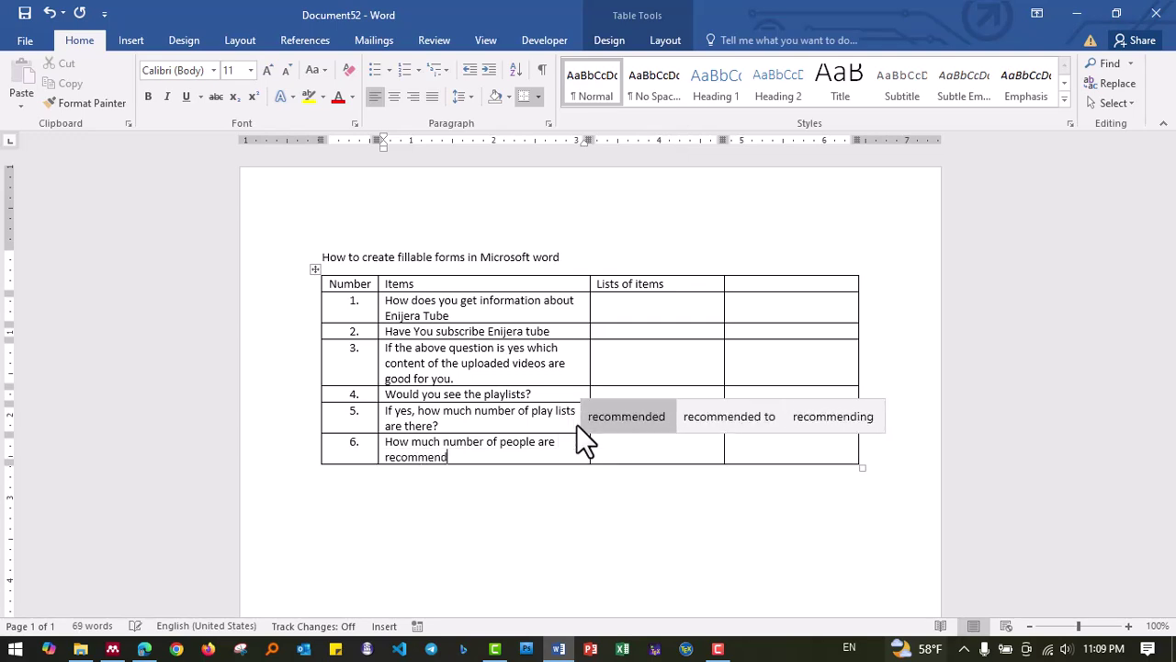
left_click(577, 423)
type("b")
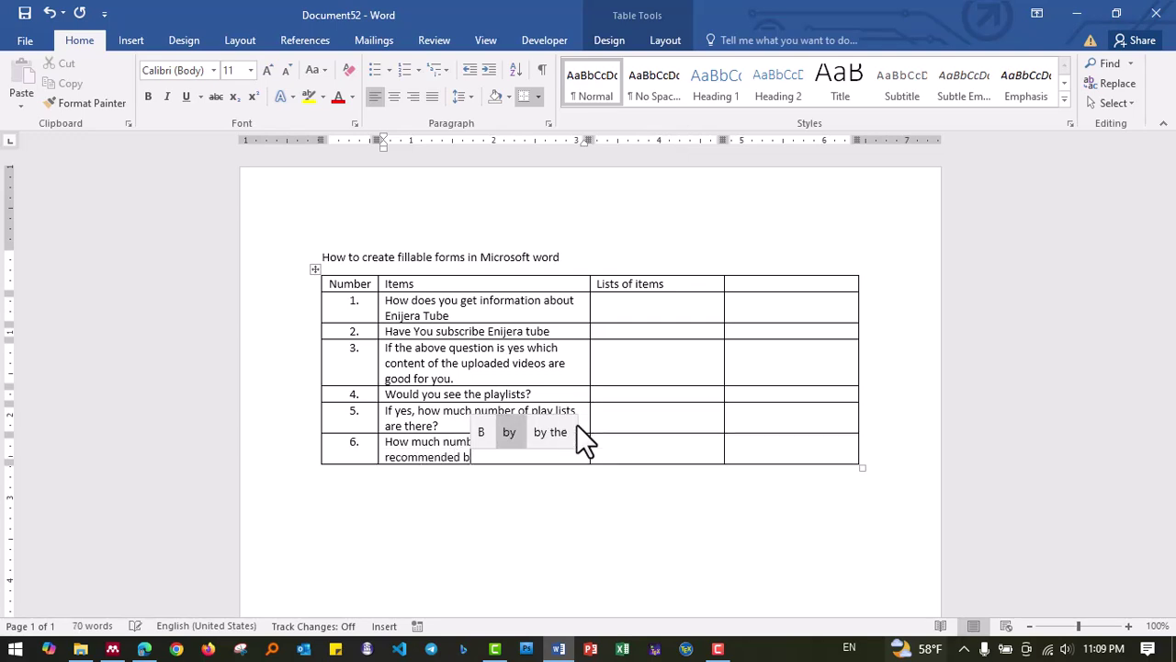
type("y you ")
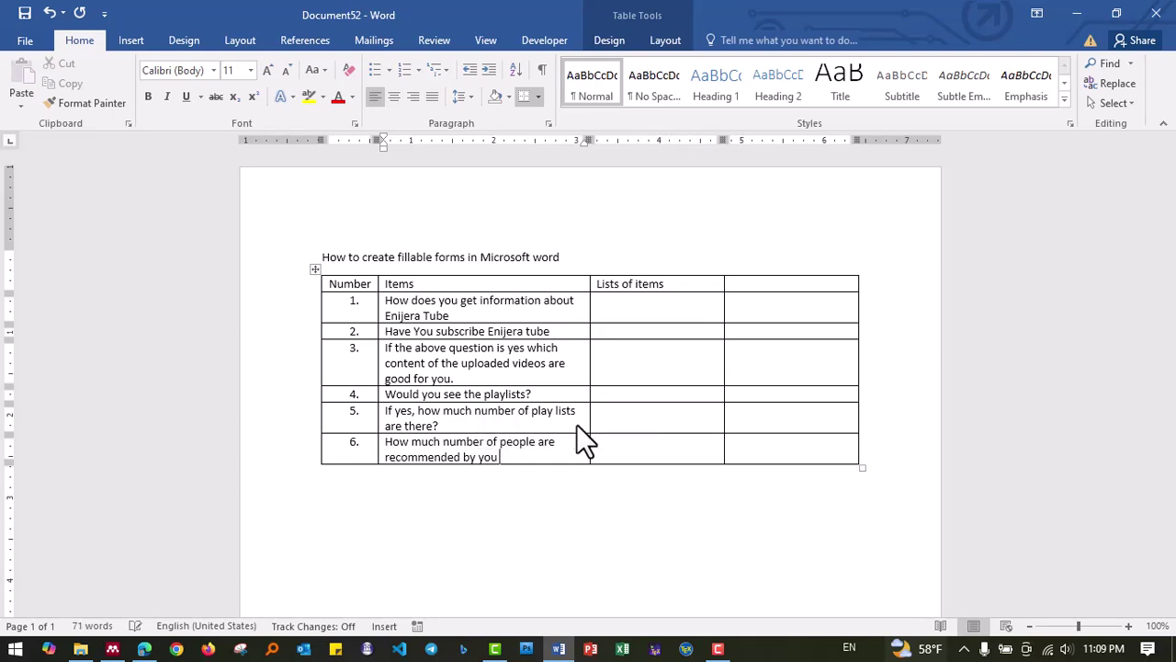
type("to sy")
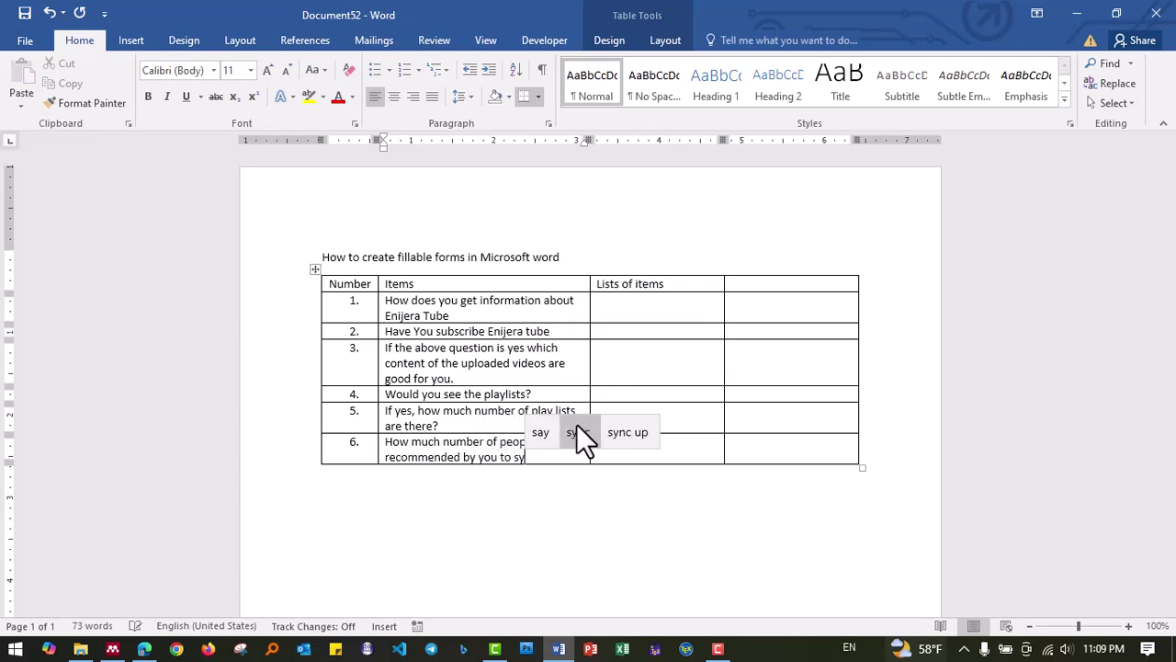
key("BackSpace")
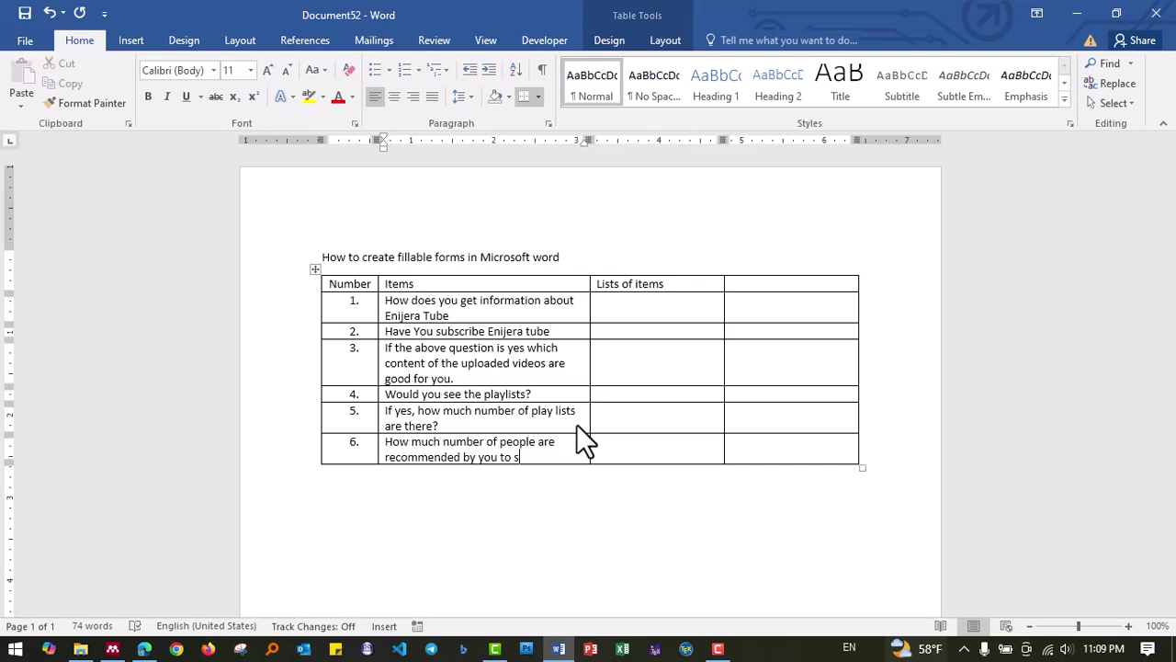
type("ubscri")
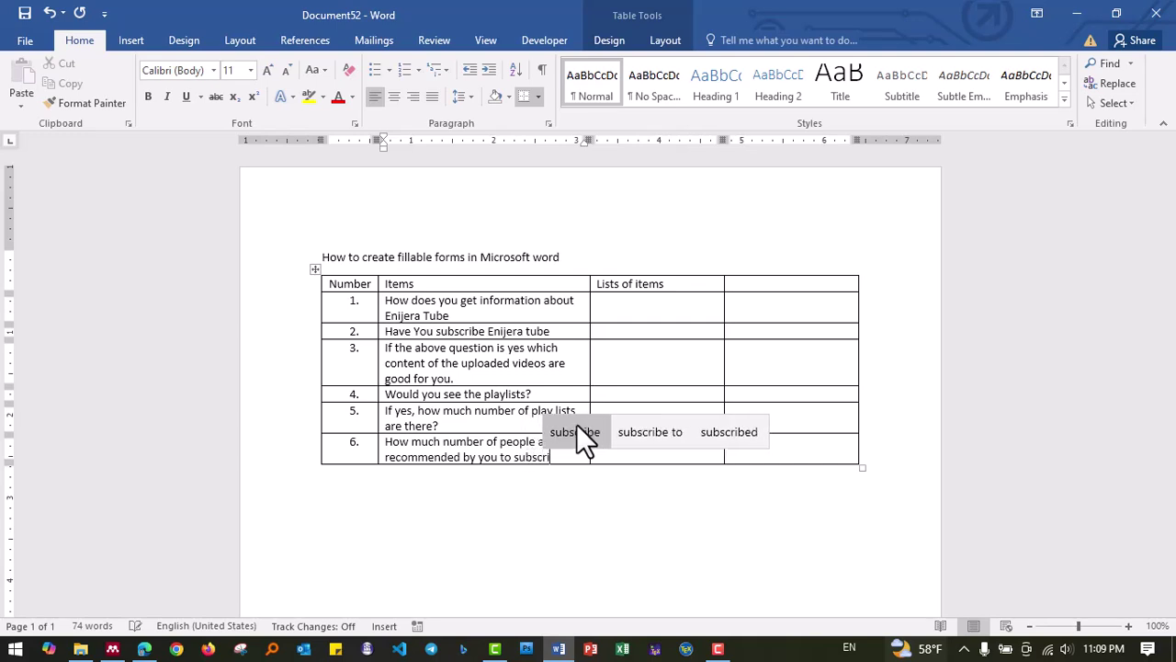
type("be en")
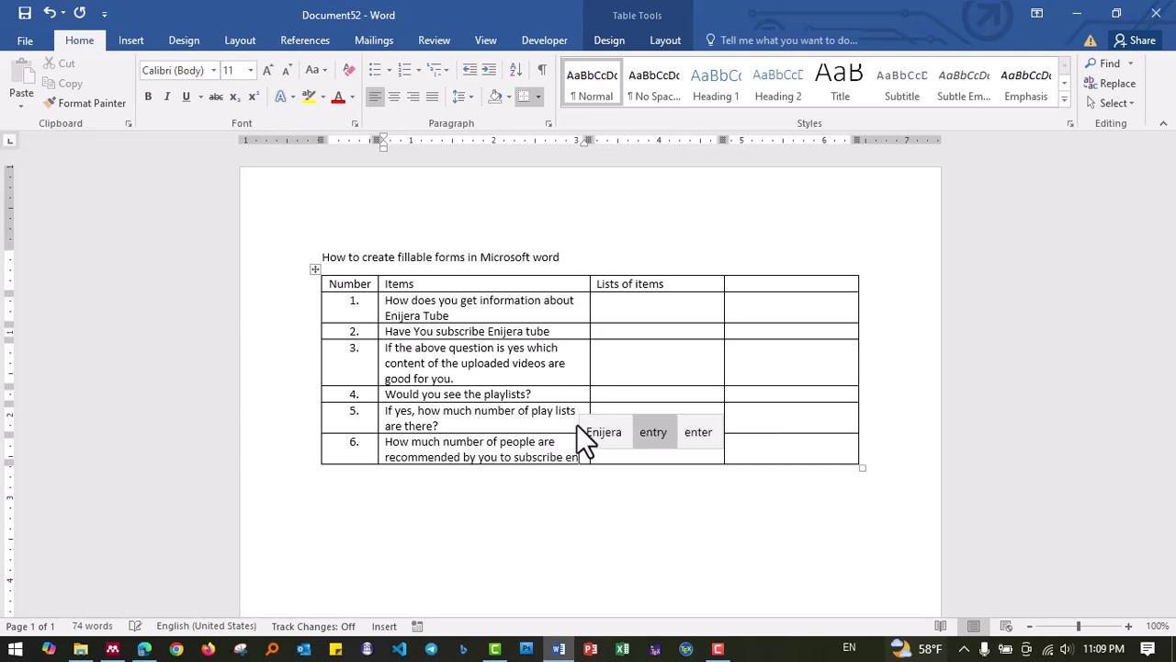
type("ijera ")
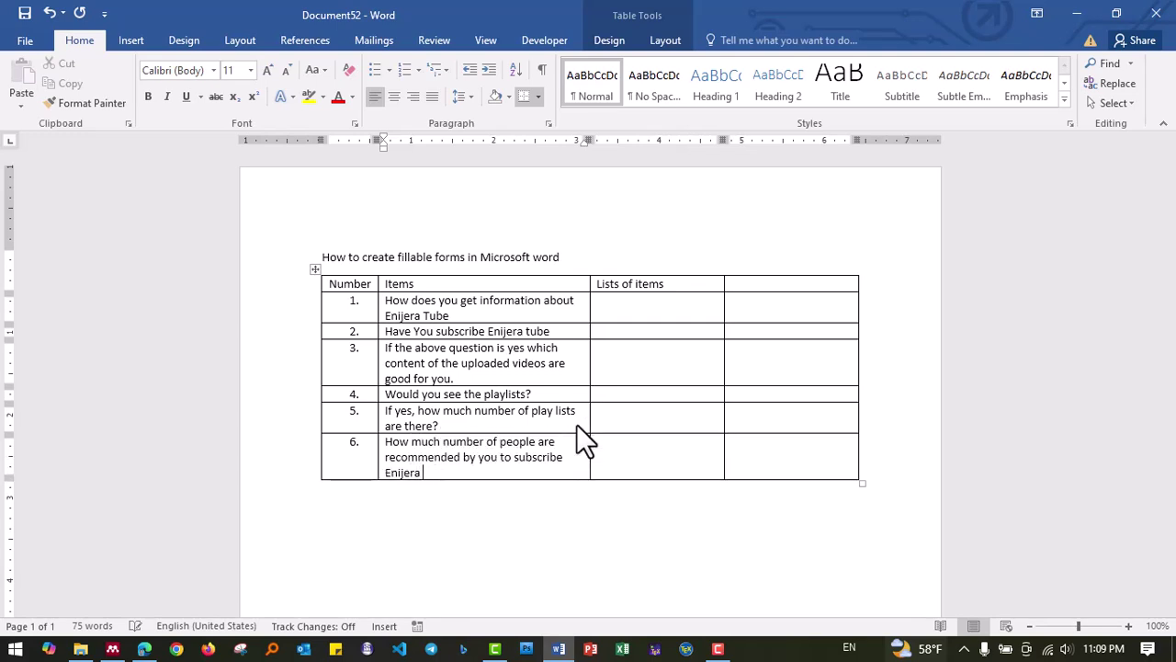
type("tube")
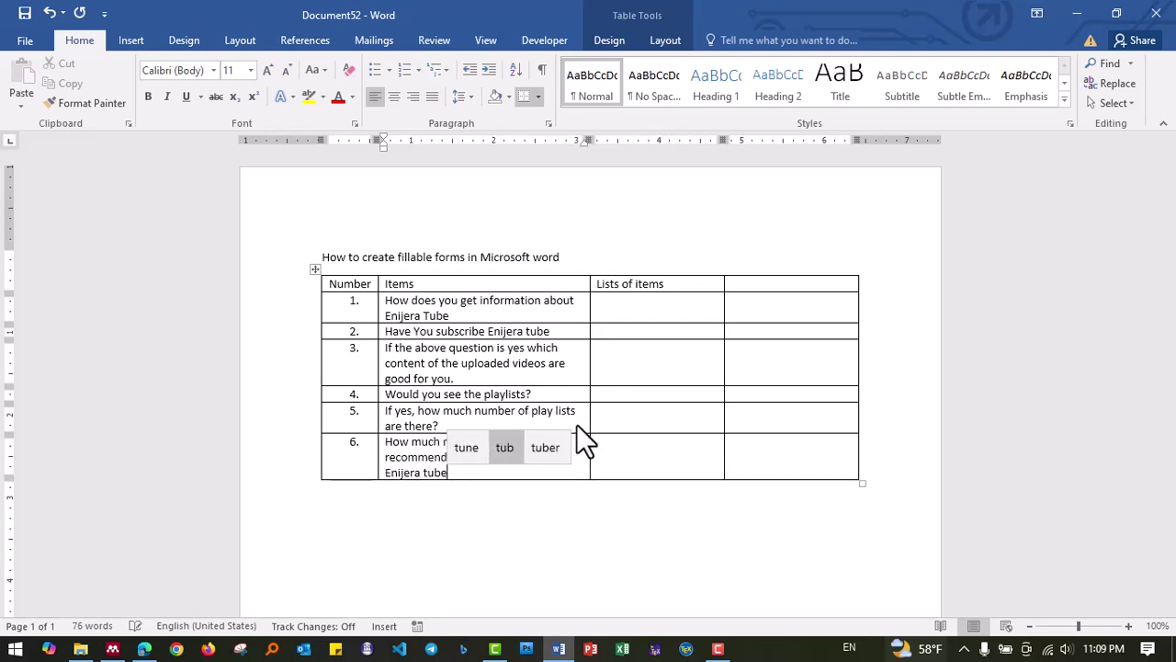
type("?")
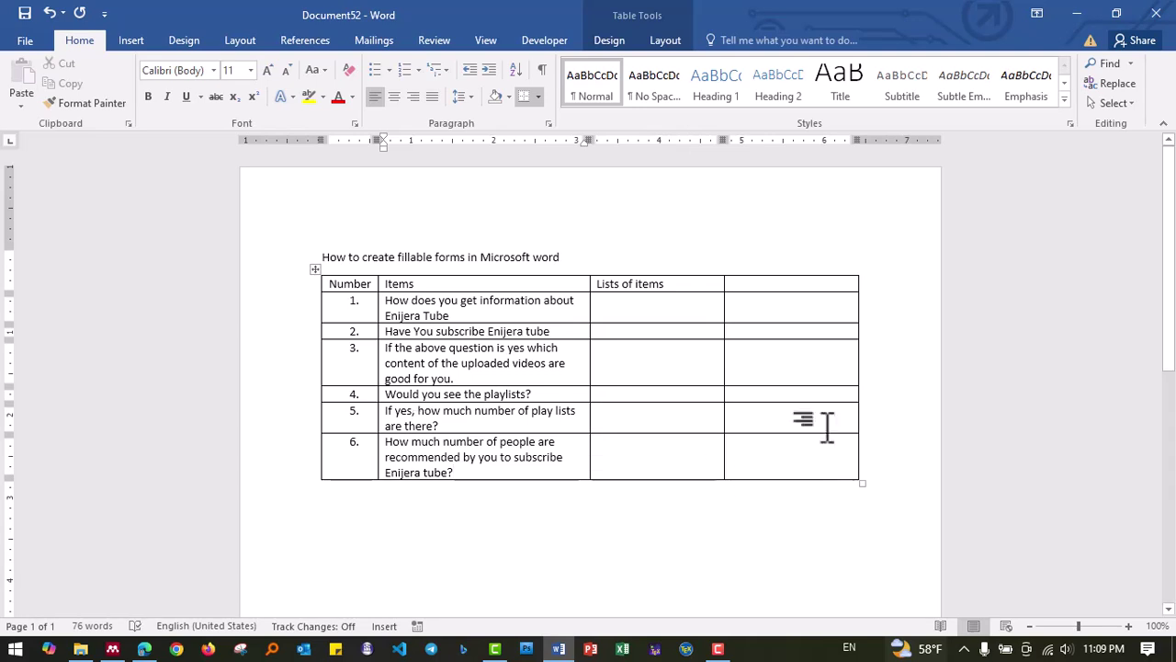
Check the grammar suggestions for the flagged word "recommended" in item 6's question.
left_click(667, 308)
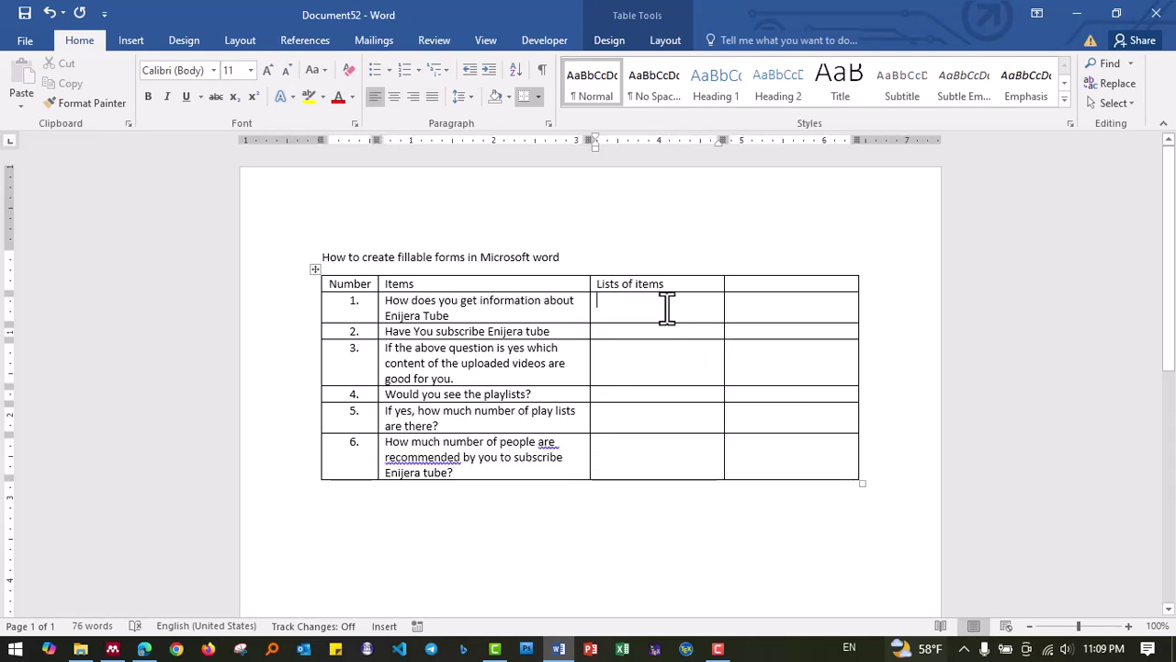
right_click(430, 459)
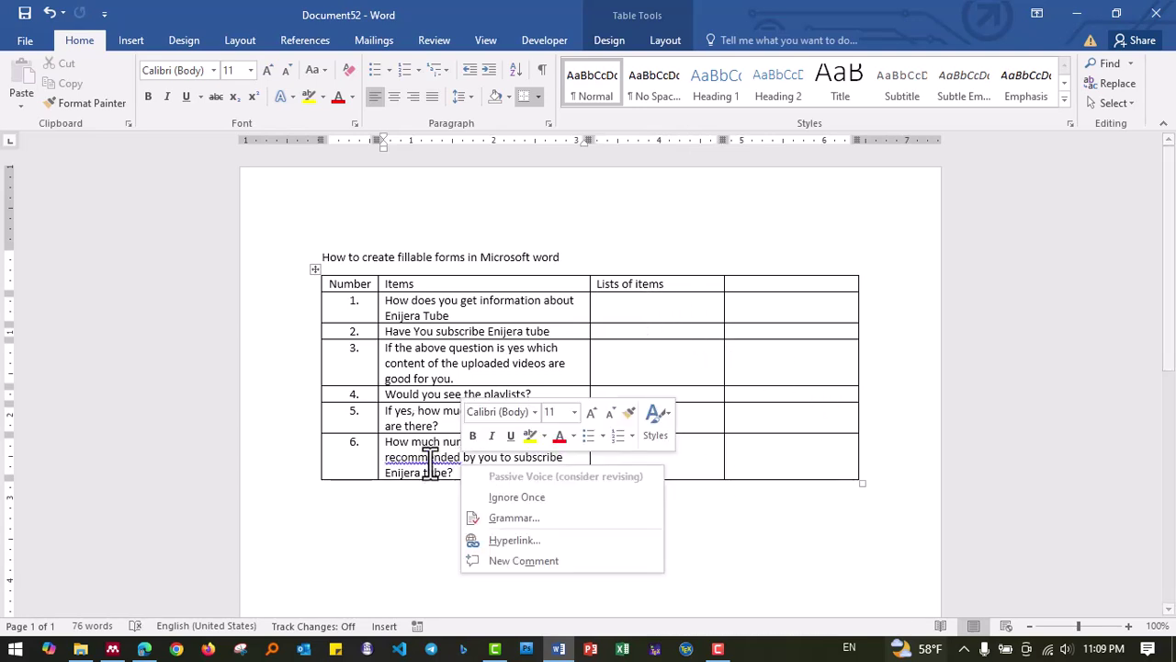
left_click(613, 359)
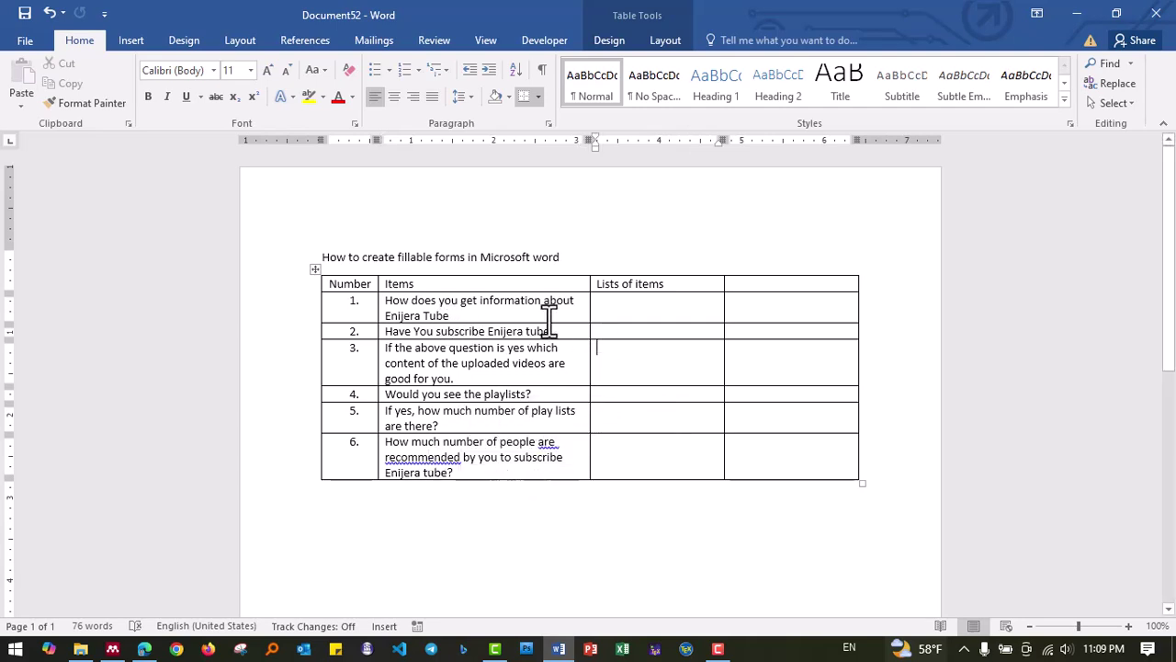
Enter "Telegram" and "Email" on separate lines in the Lists of items cell of row 1.
left_click(606, 317)
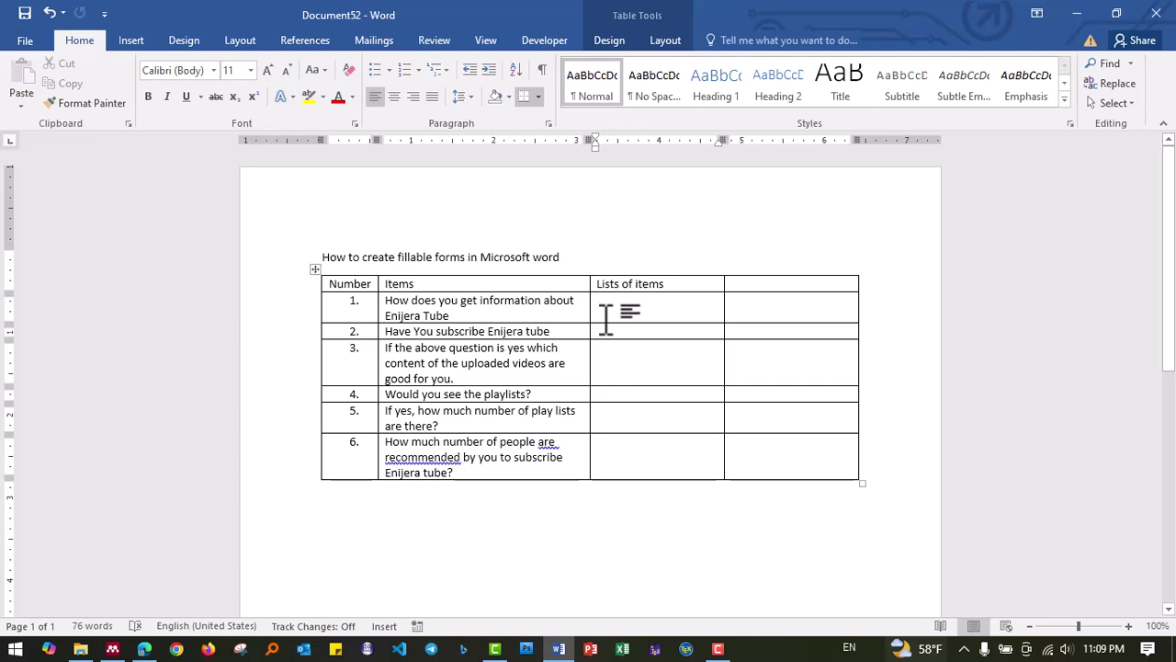
type("tele")
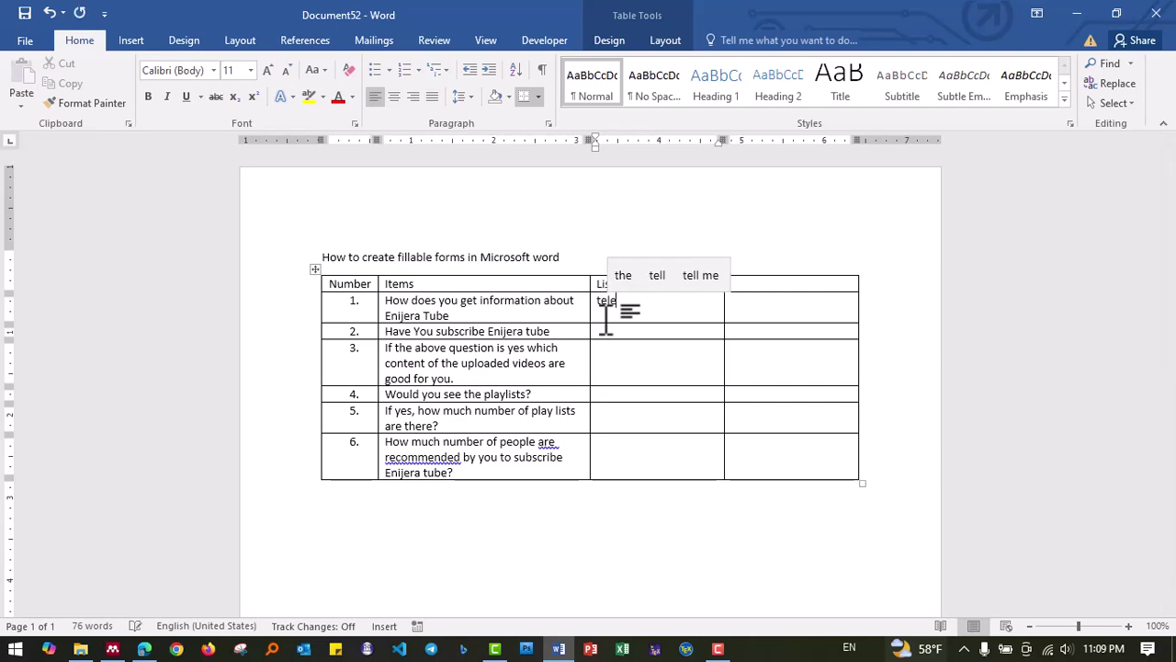
type("gram")
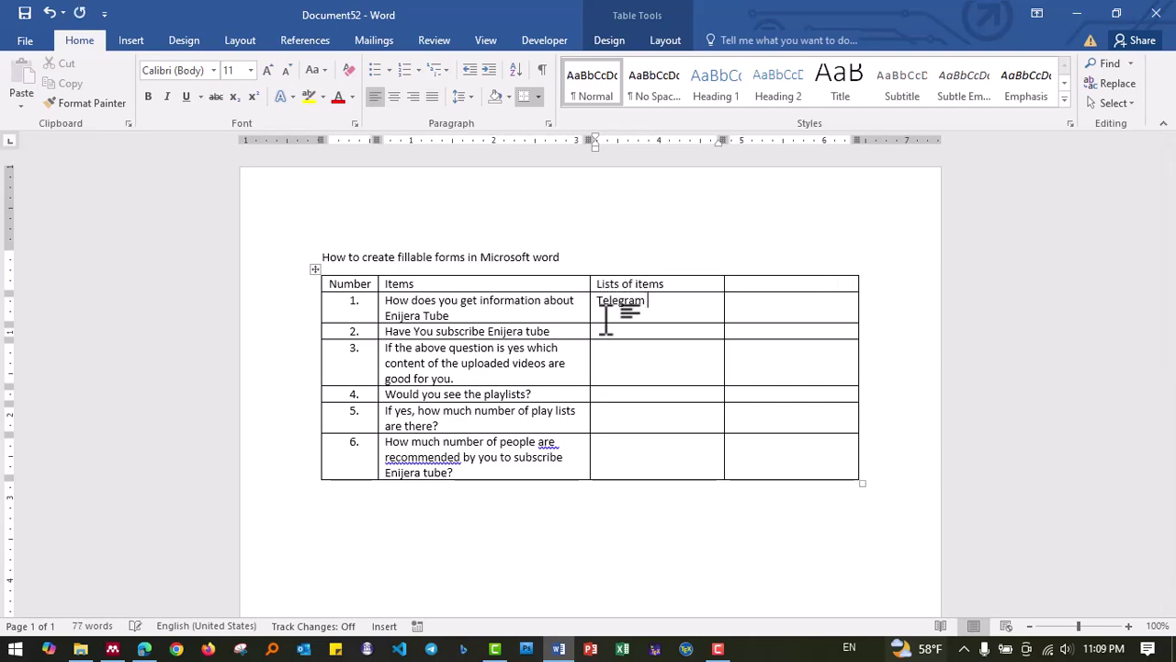
type("Email")
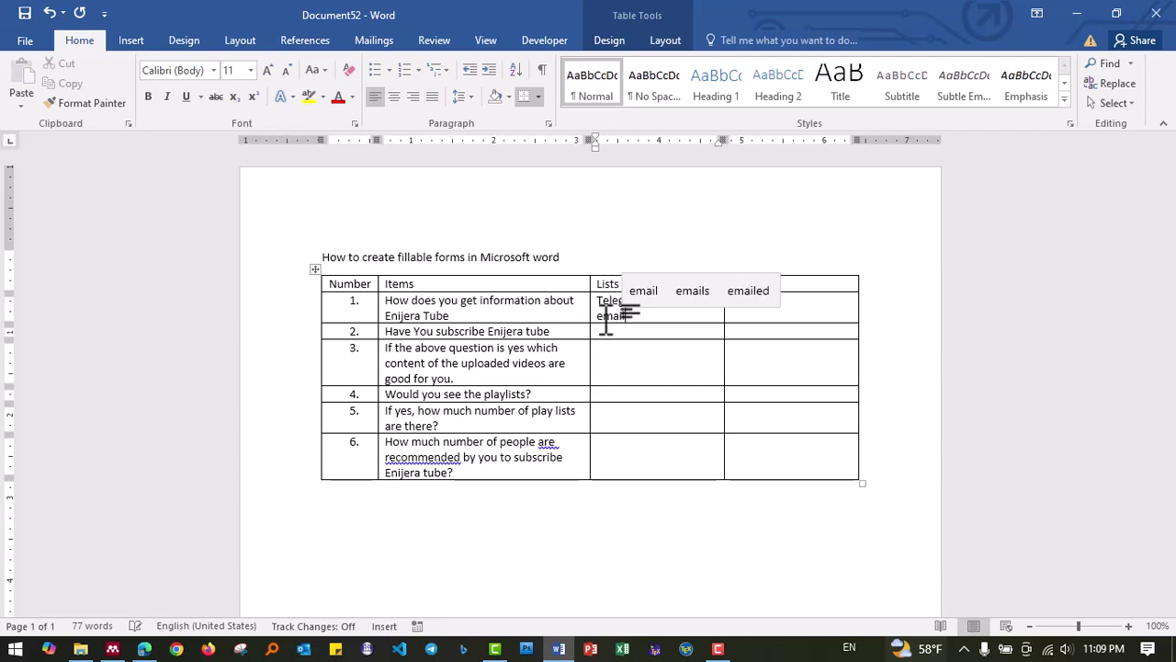
key("Return")
Add "LinkedIn" as the third line of row 1's answer list, using the suggested spelling correction.
type("linki")
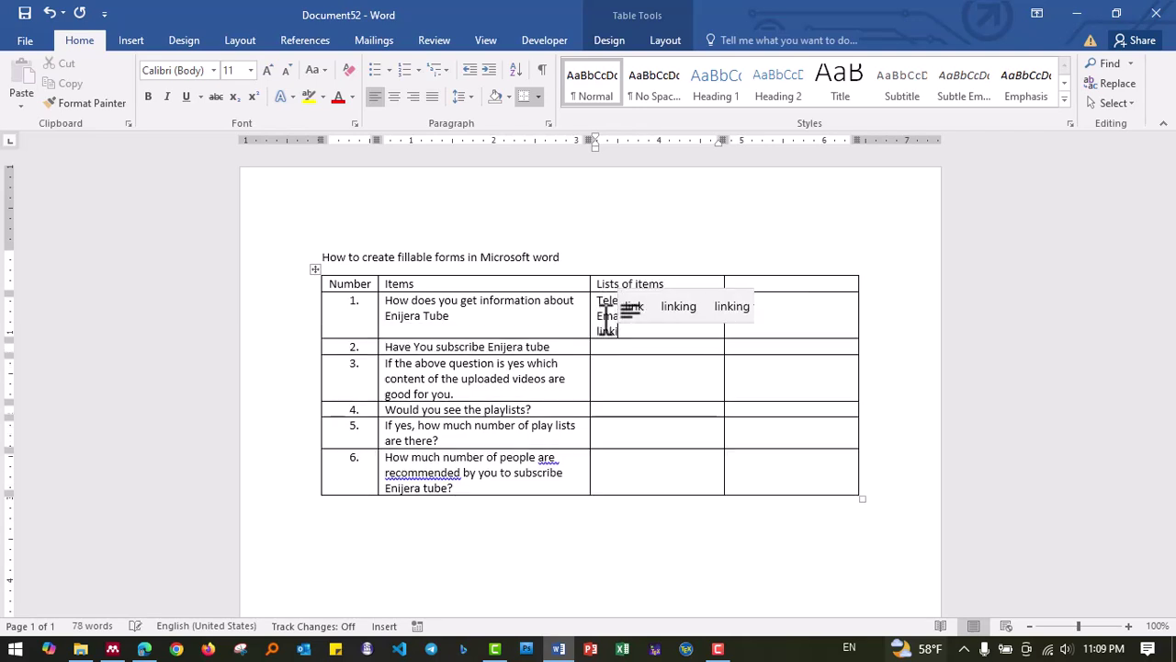
key("BackSpace")
type("edin")
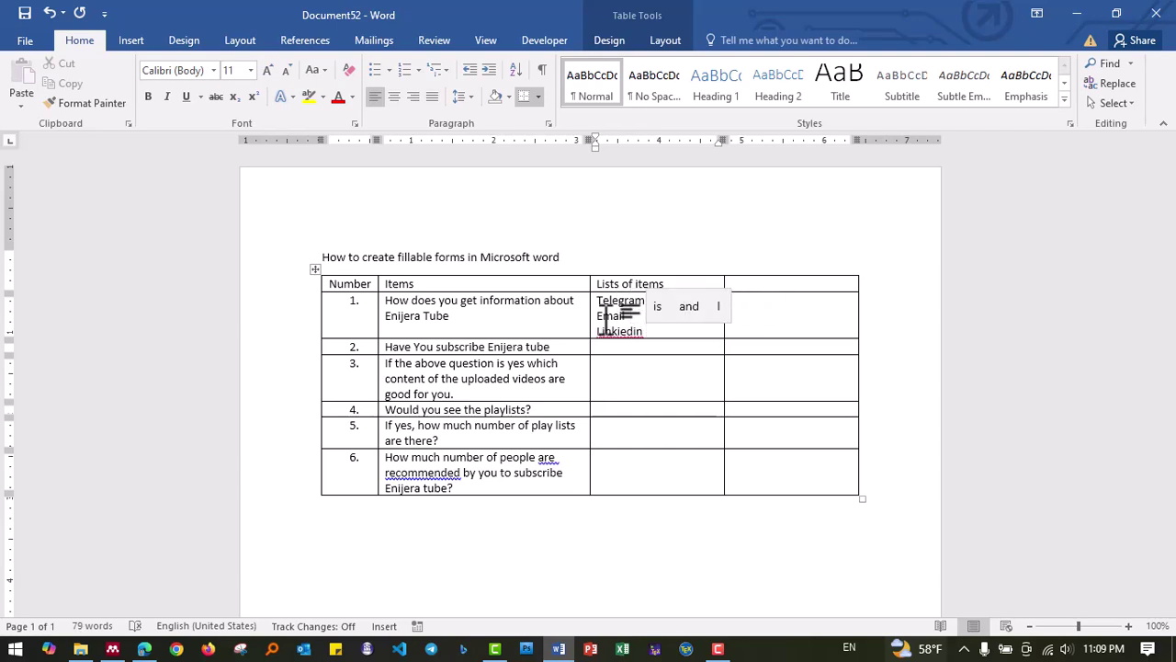
key("Return")
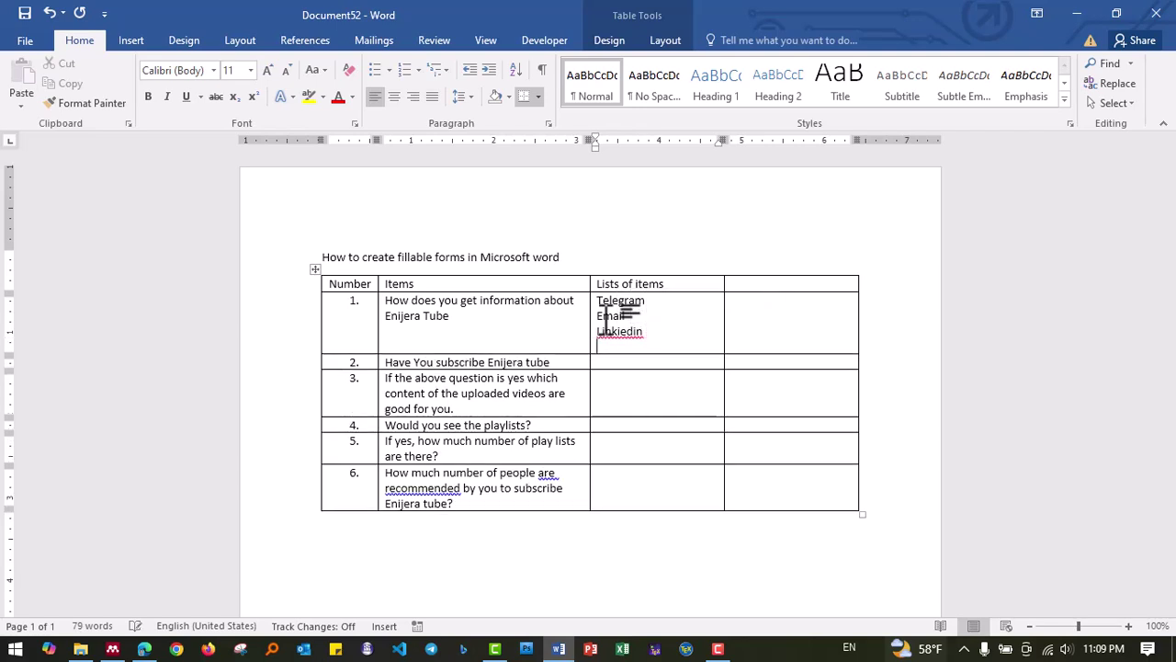
right_click(635, 334)
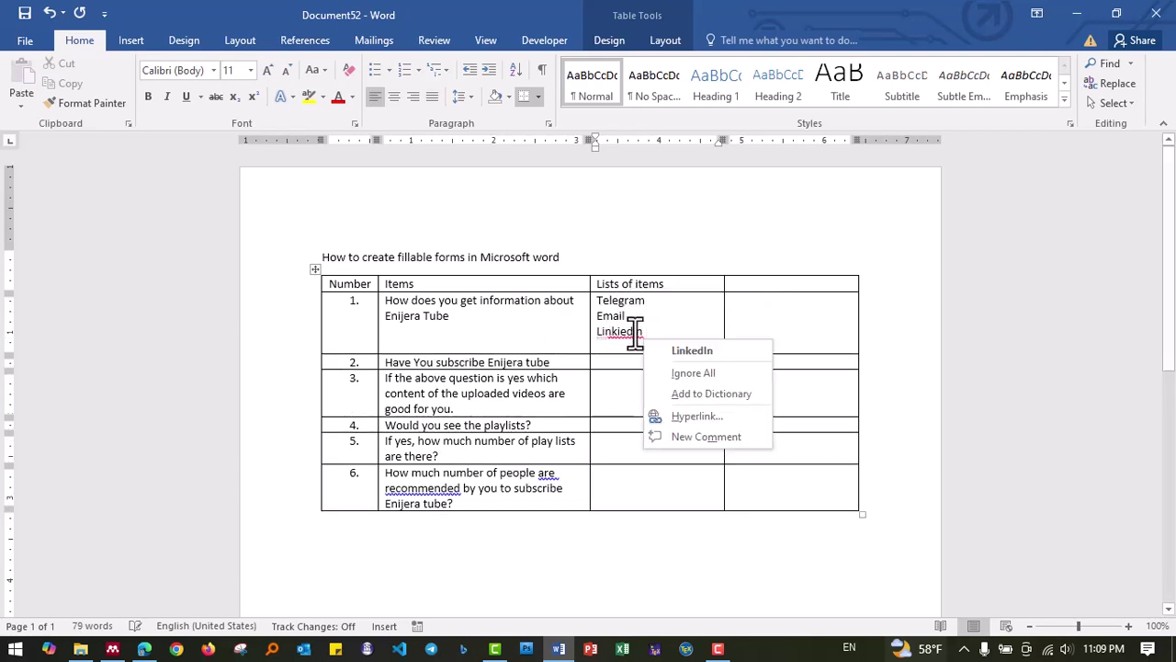
left_click(677, 347)
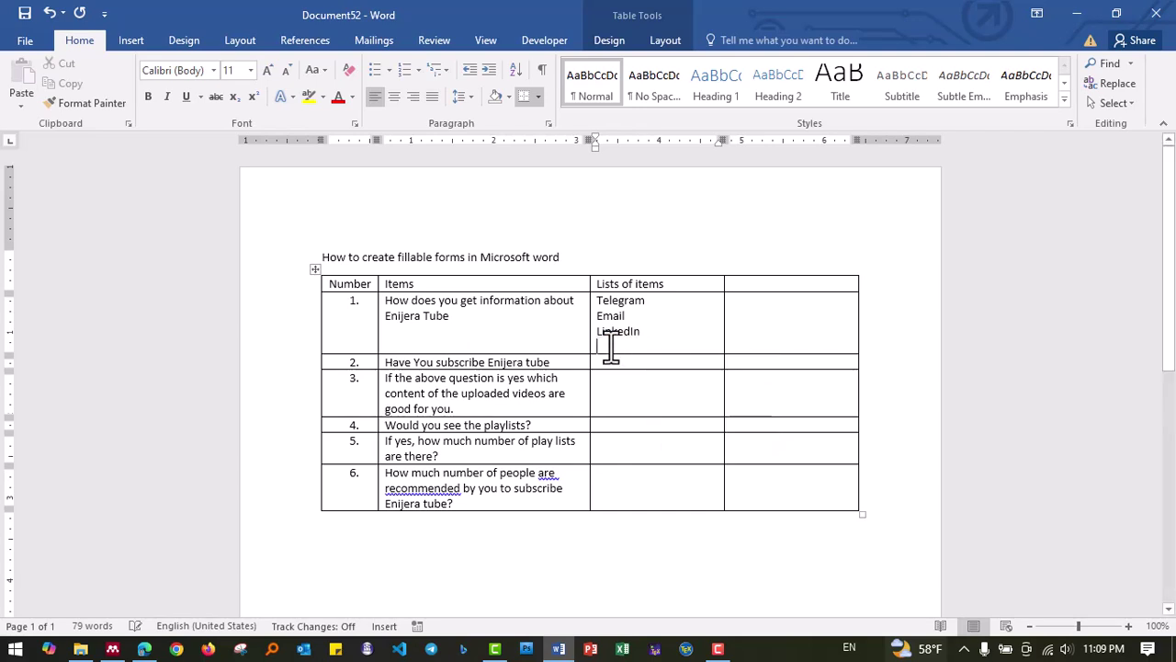
Add "Facebook", "YouTube" and "Others" as separate lines to row 1's answer list, correcting the spelling of YouTube.
type("faceb")
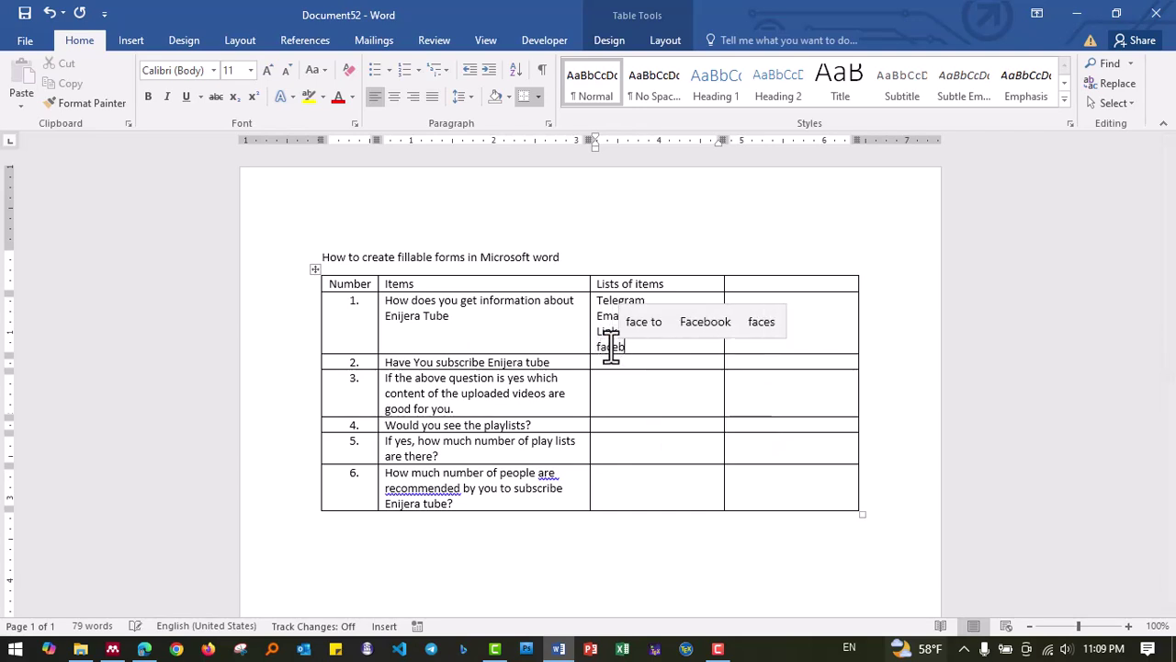
type("ook")
key("Return")
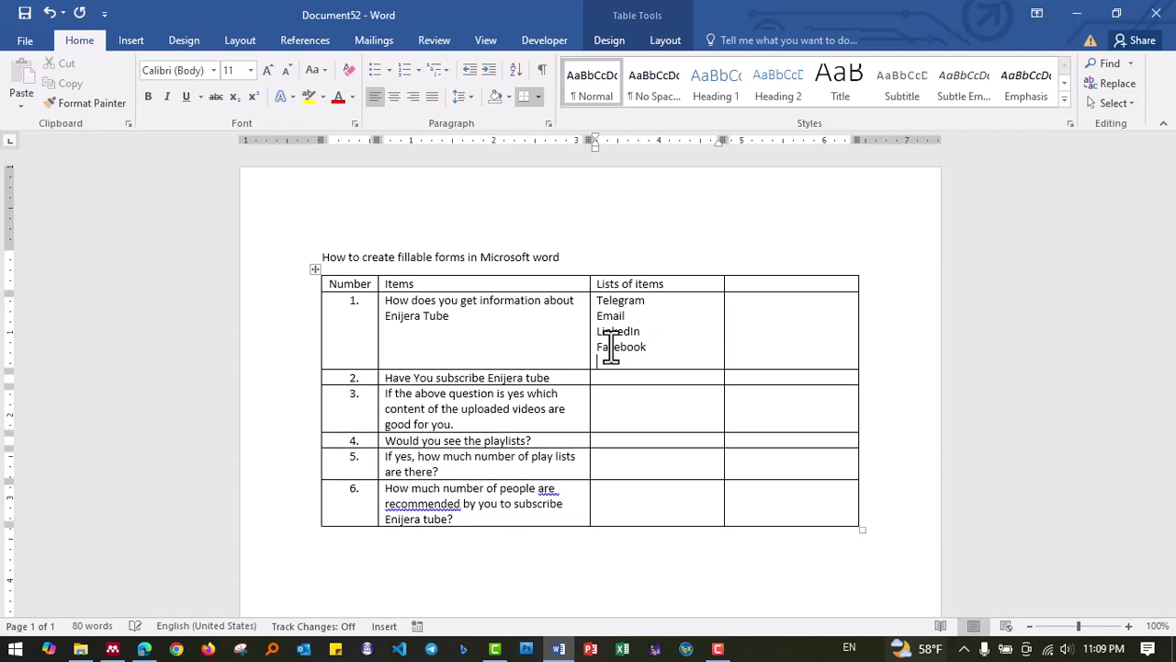
type("youtube")
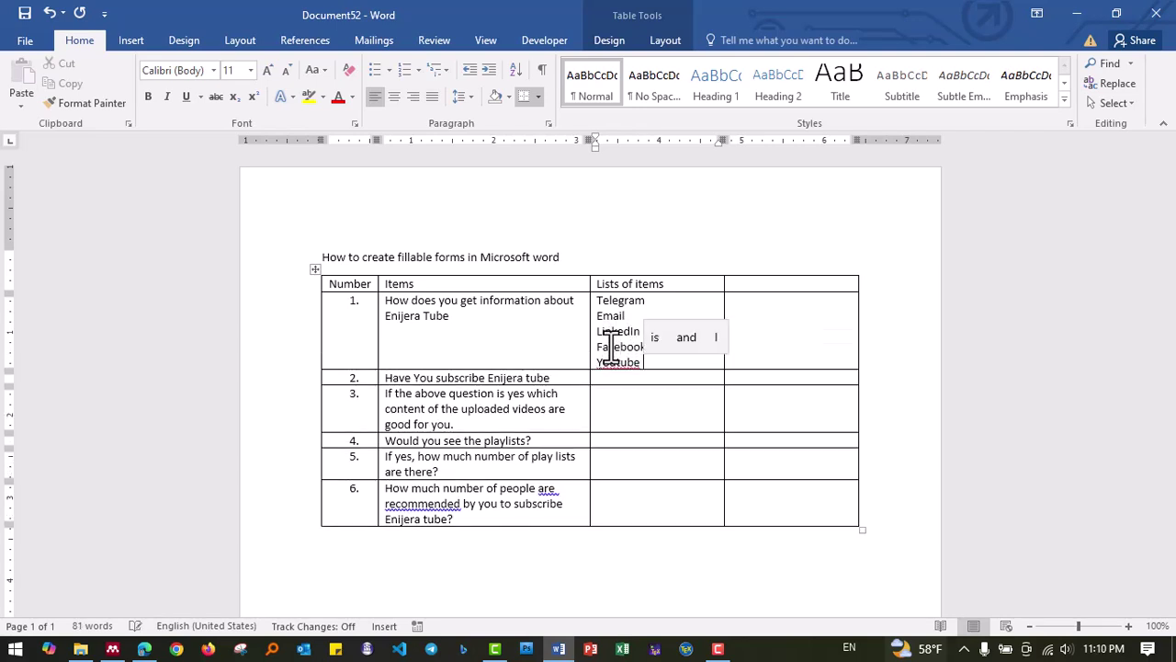
right_click(614, 362)
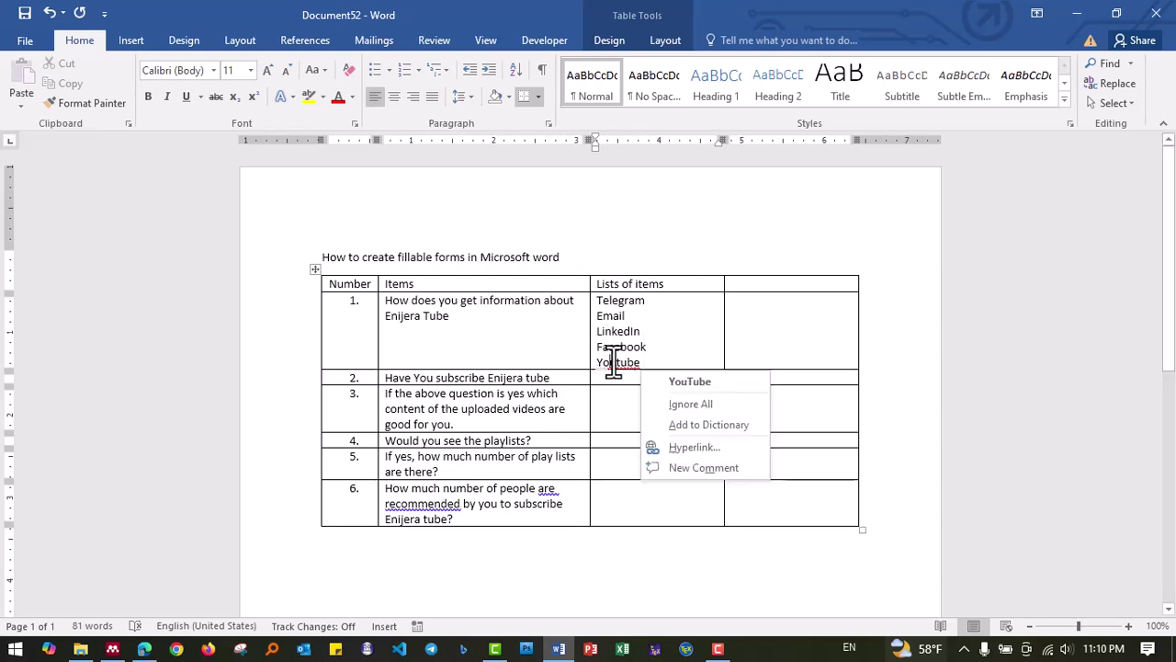
left_click(669, 383)
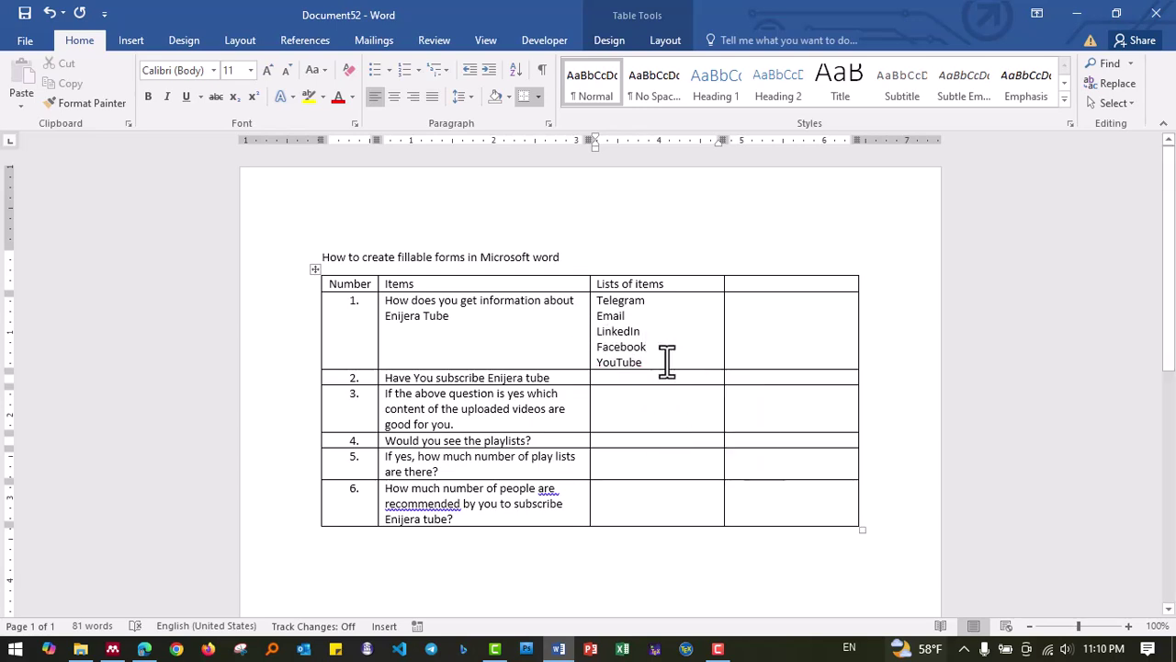
key("Return")
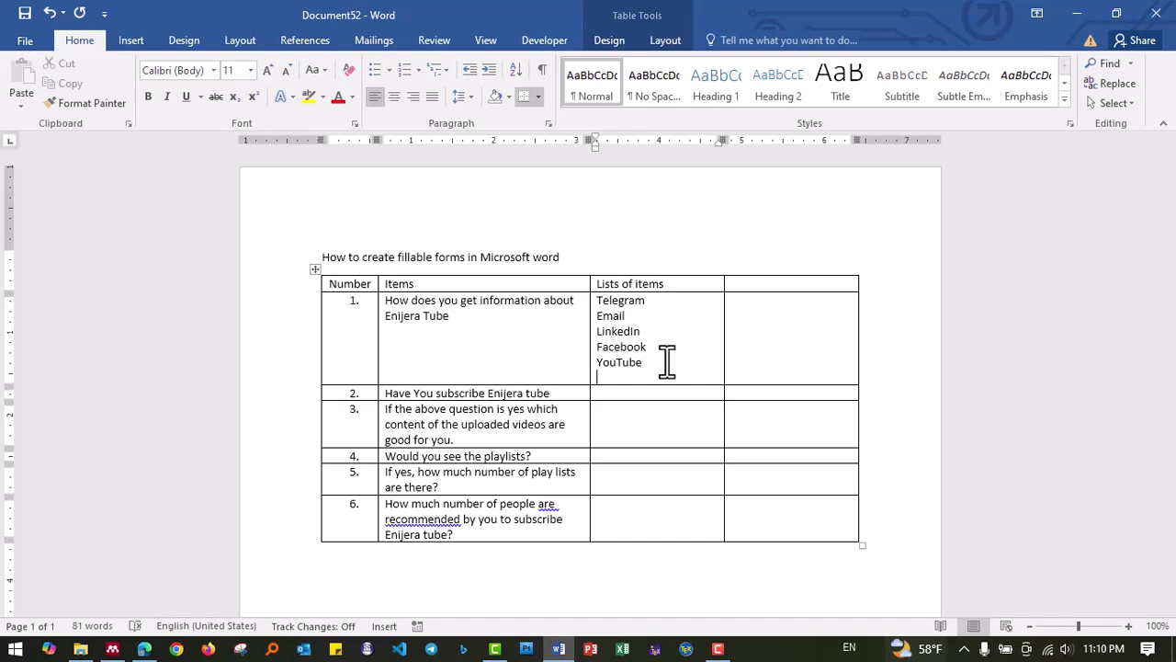
type("others")
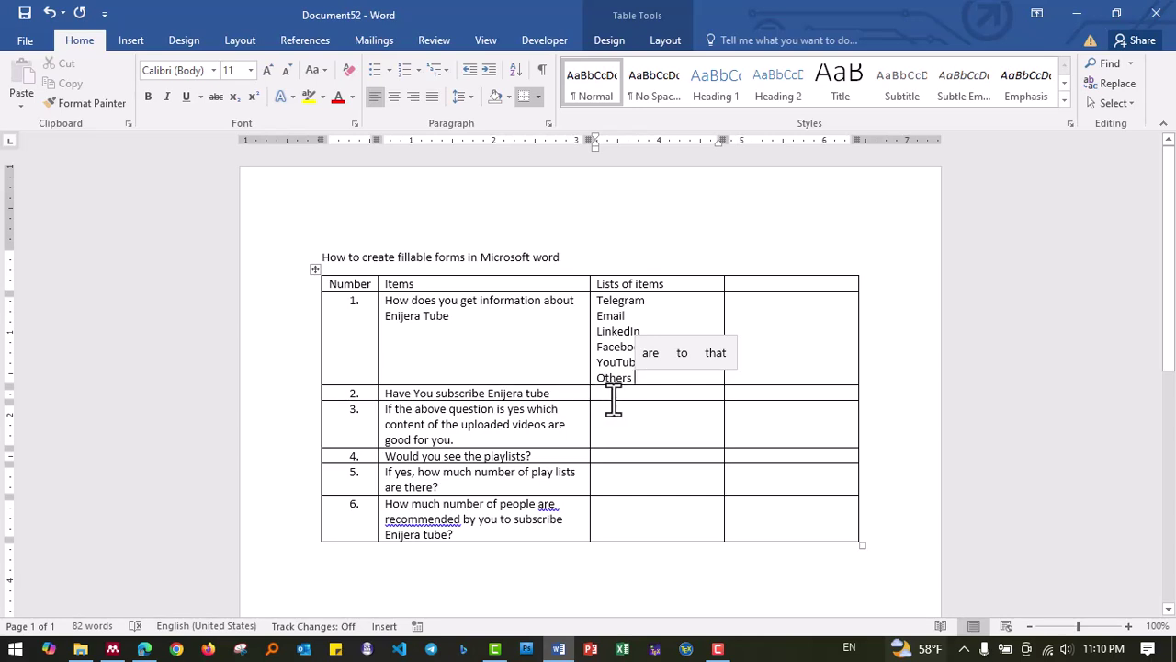
Add a question mark to the row 2 question and enter "Yes" and "No" on separate lines in its Lists of items cell.
left_click(568, 394)
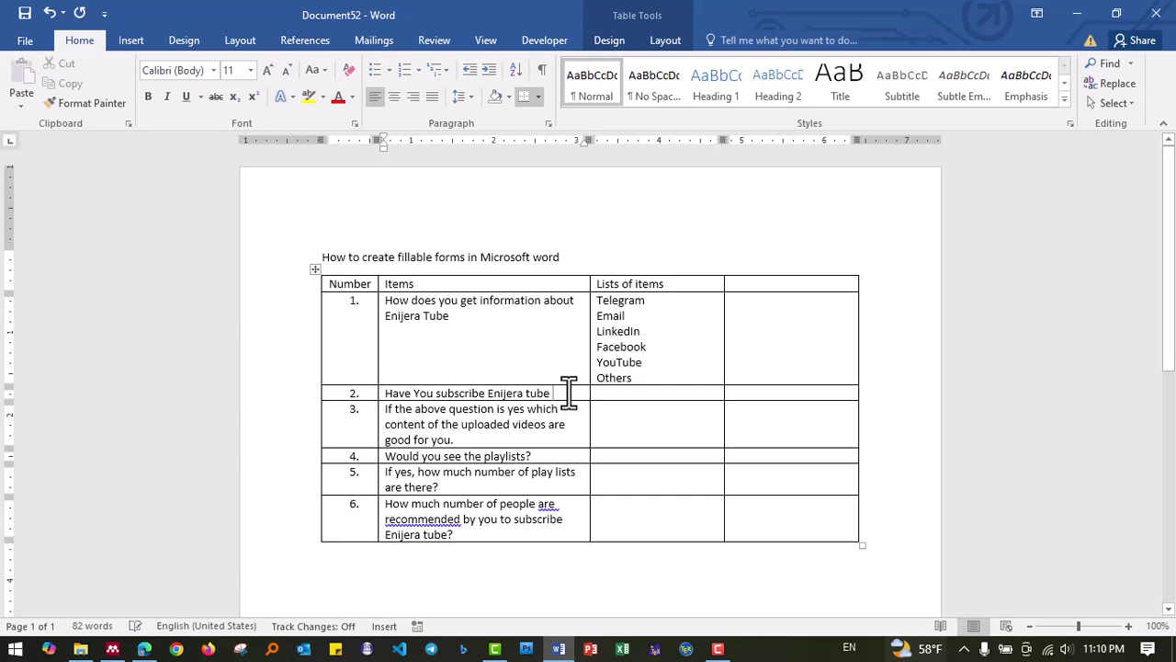
type("?")
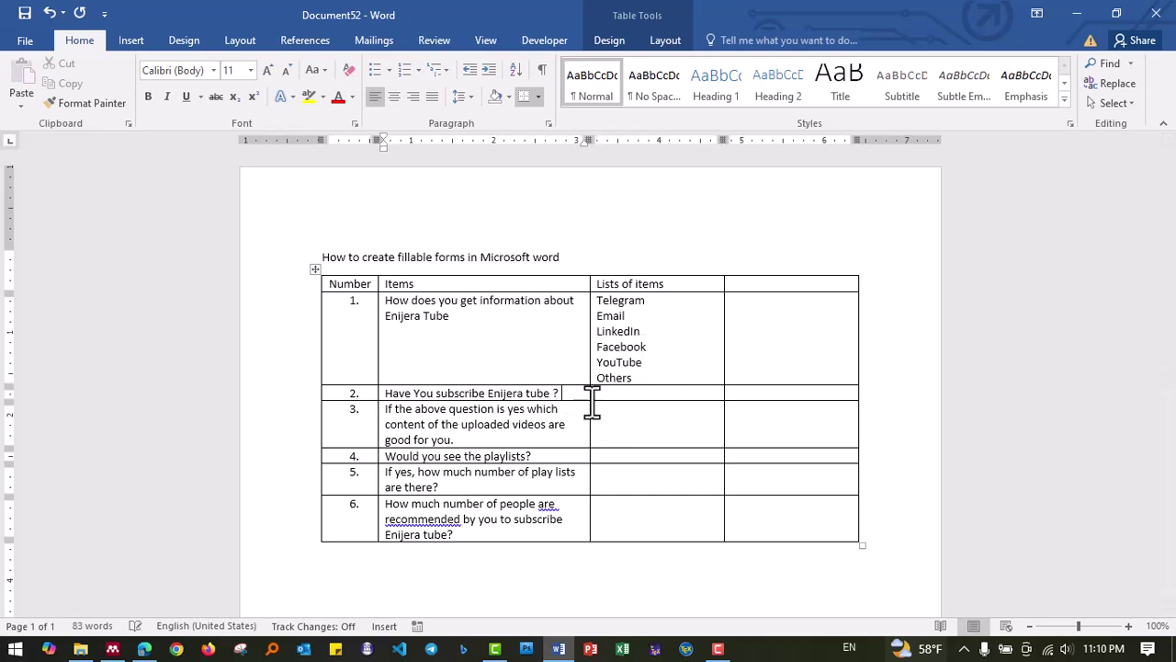
left_click(619, 393)
type("y")
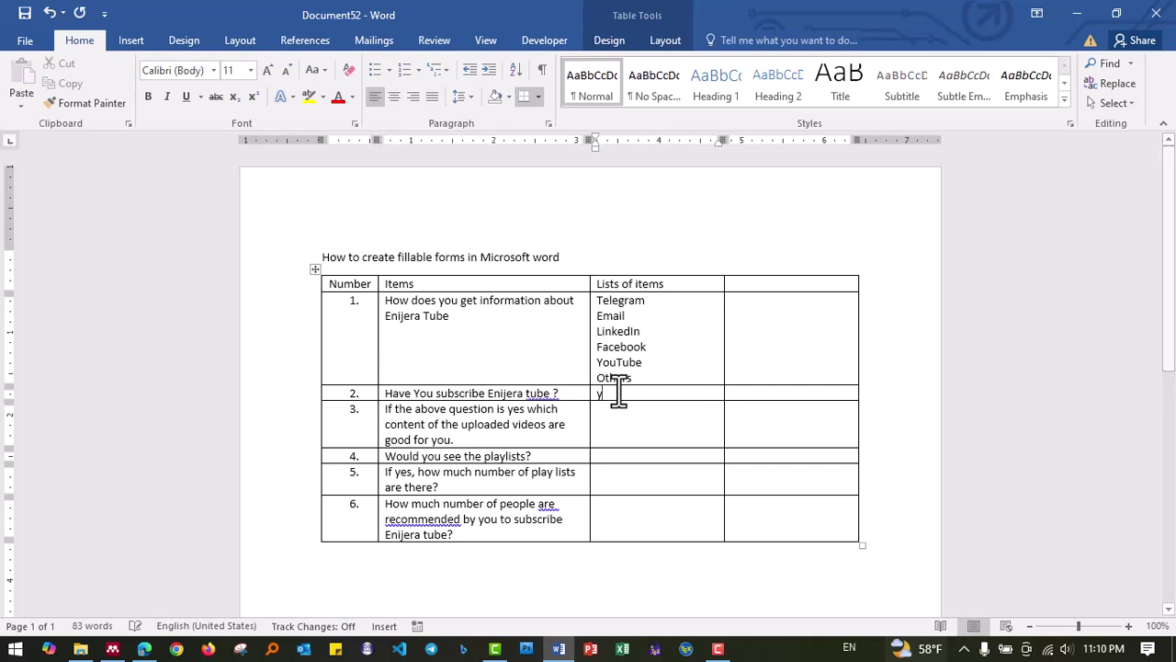
type("es")
key("Return")
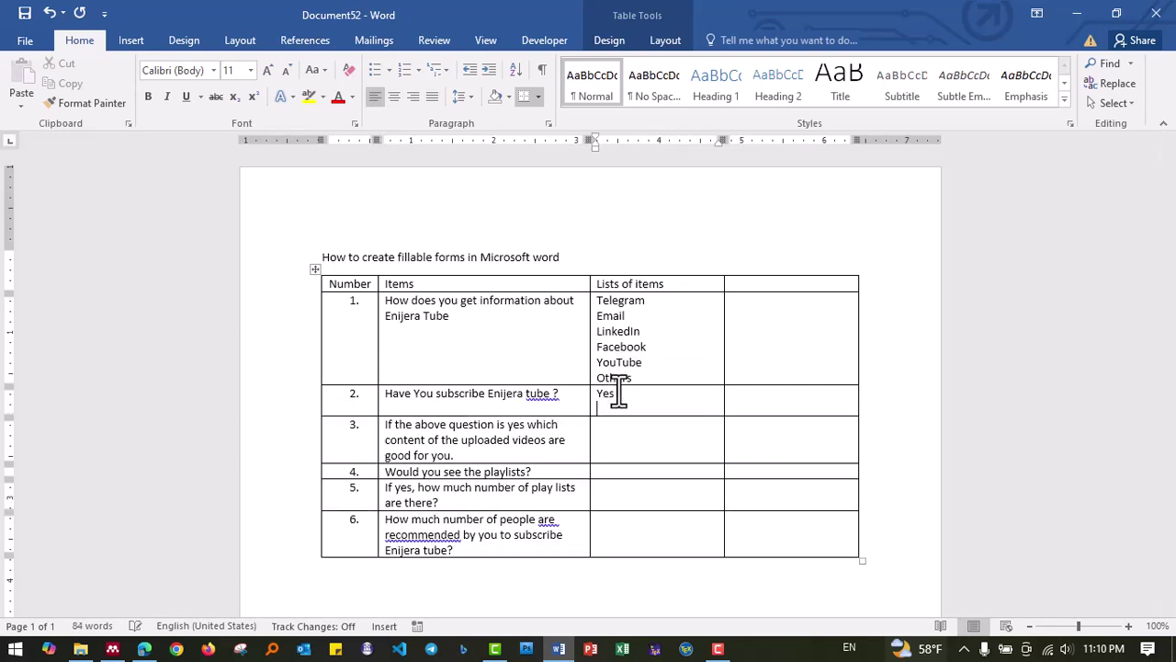
type("no")
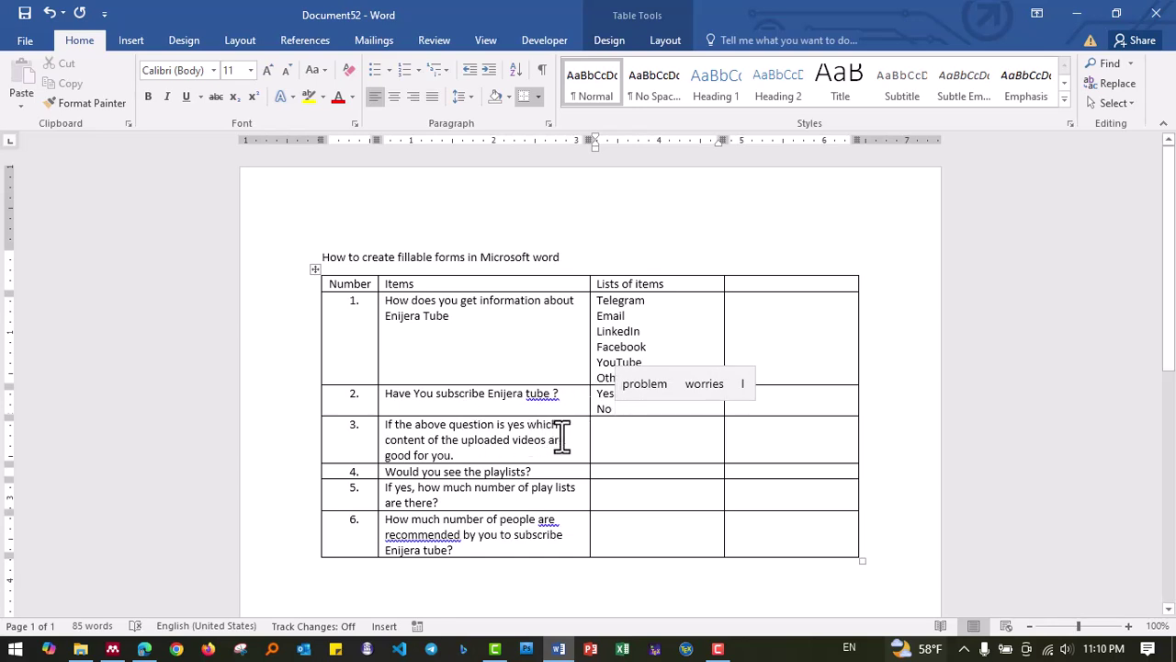
Enter "Educational videos" in the Lists of items cell of row 3, using the suggested spelling correction for "videos".
left_click(622, 430)
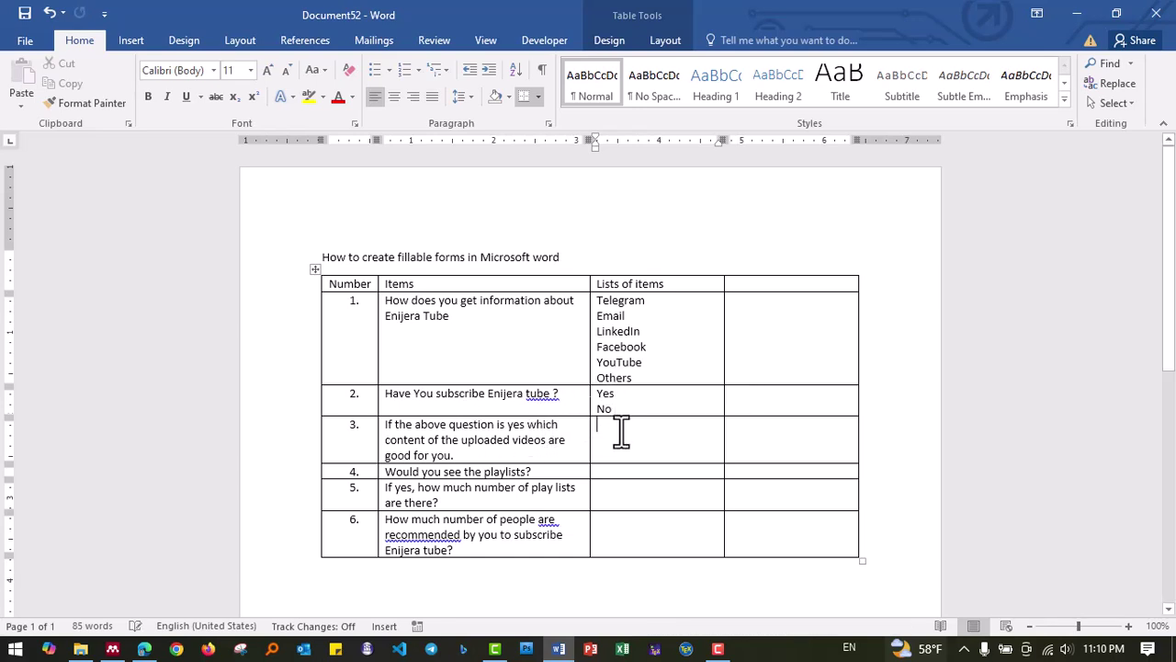
type("edu")
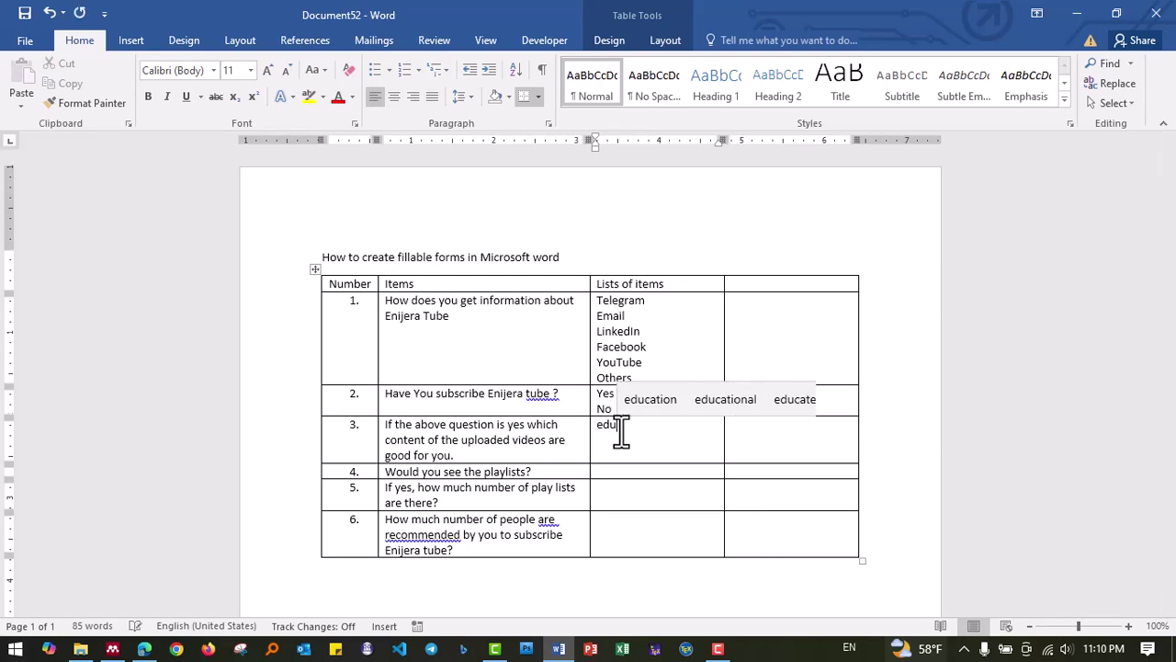
type("cationa")
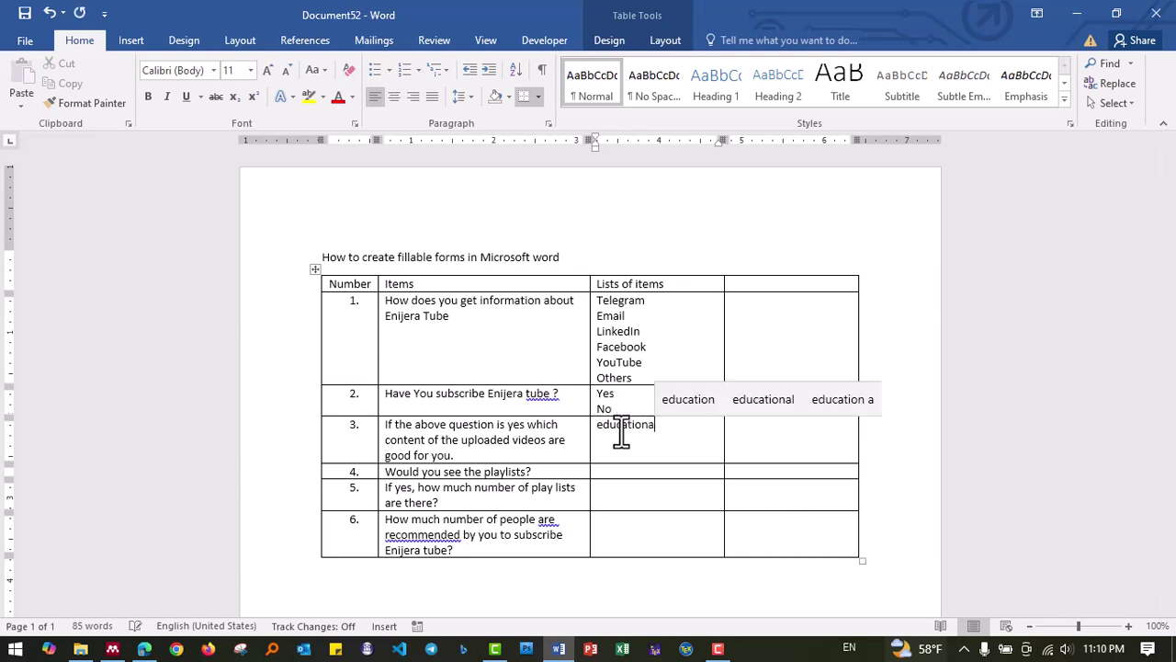
type("l viedos")
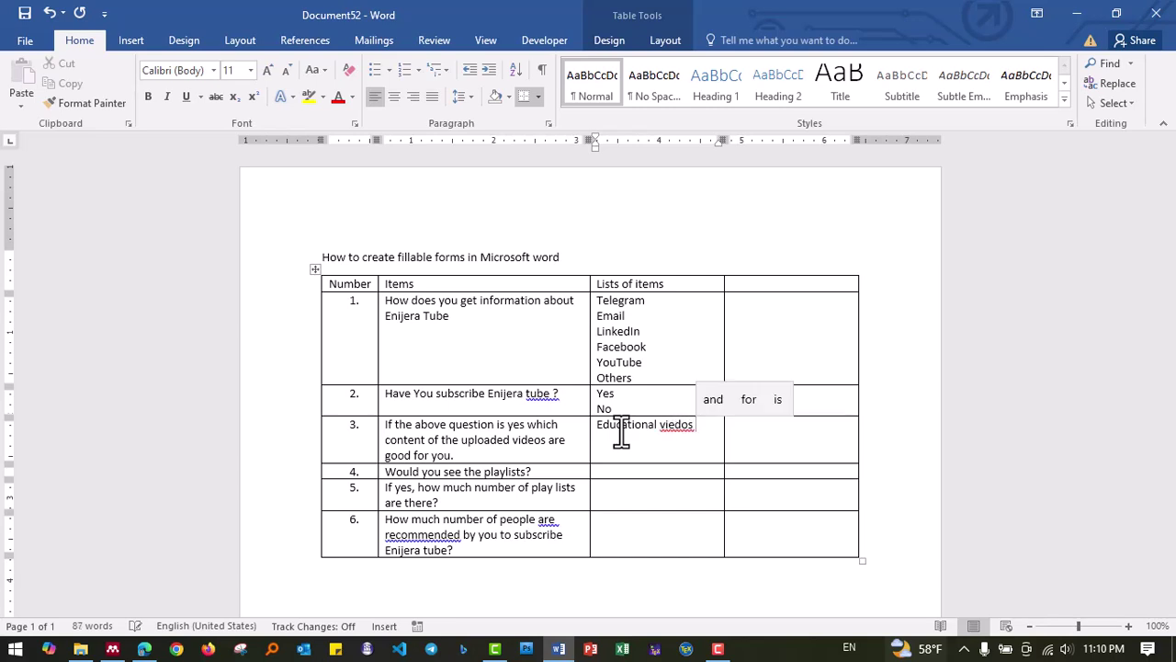
right_click(674, 428)
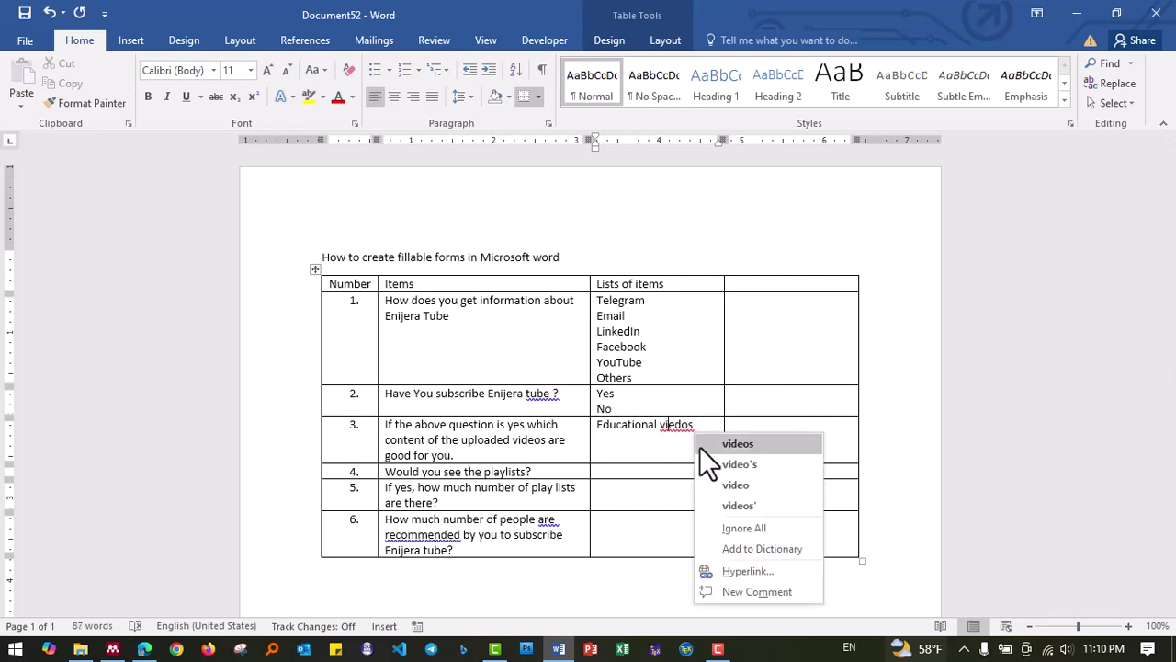
left_click(721, 444)
key("Return")
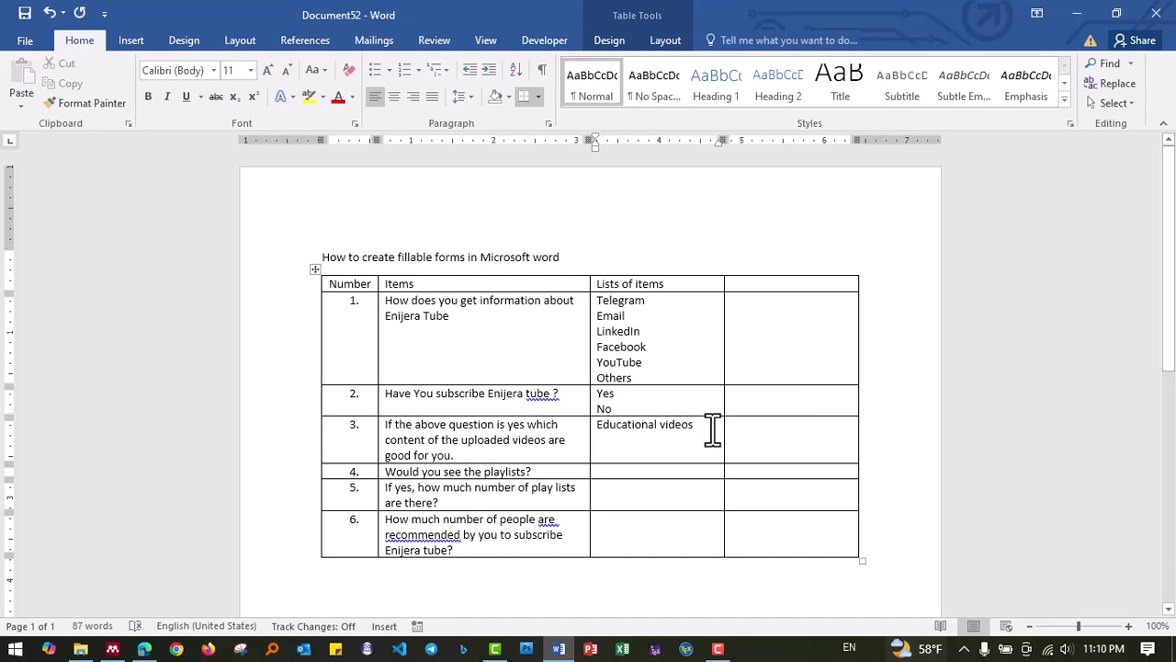
Add "Cultural videos" as the second line of row 3's answer list.
type("cul")
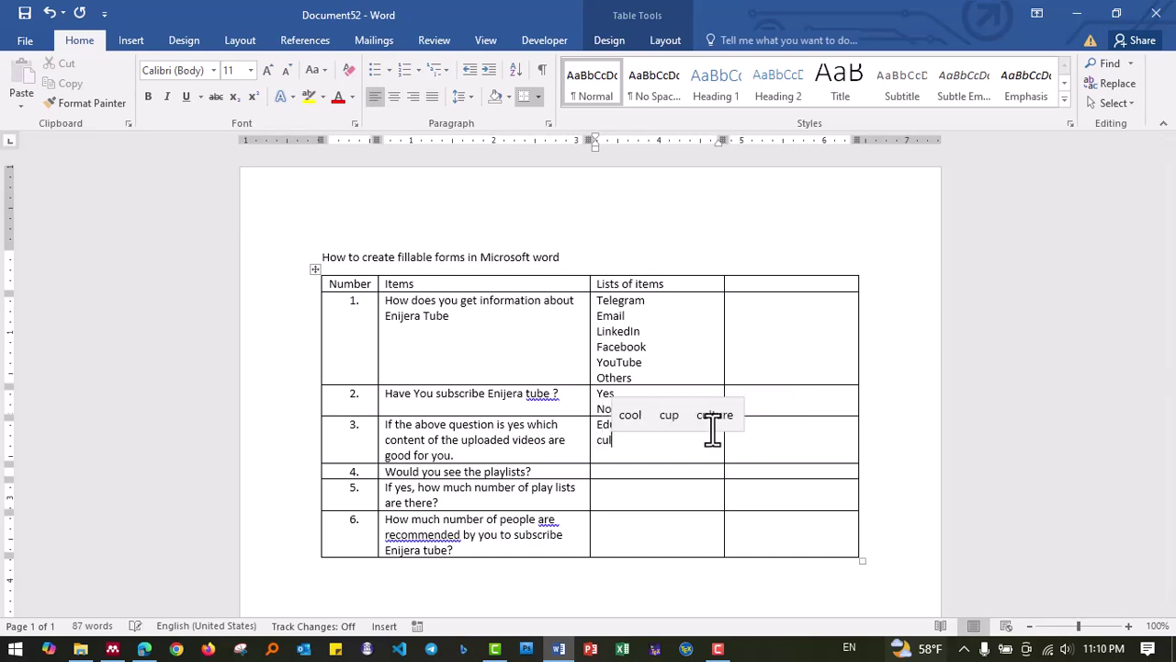
type("tural ")
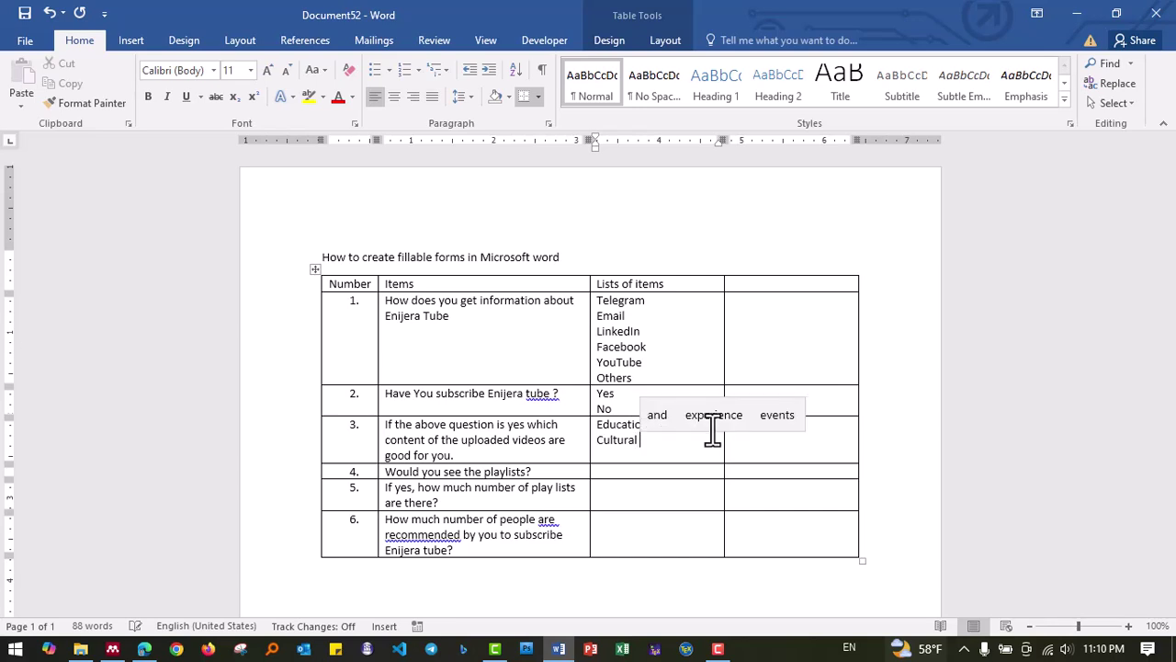
type("vide")
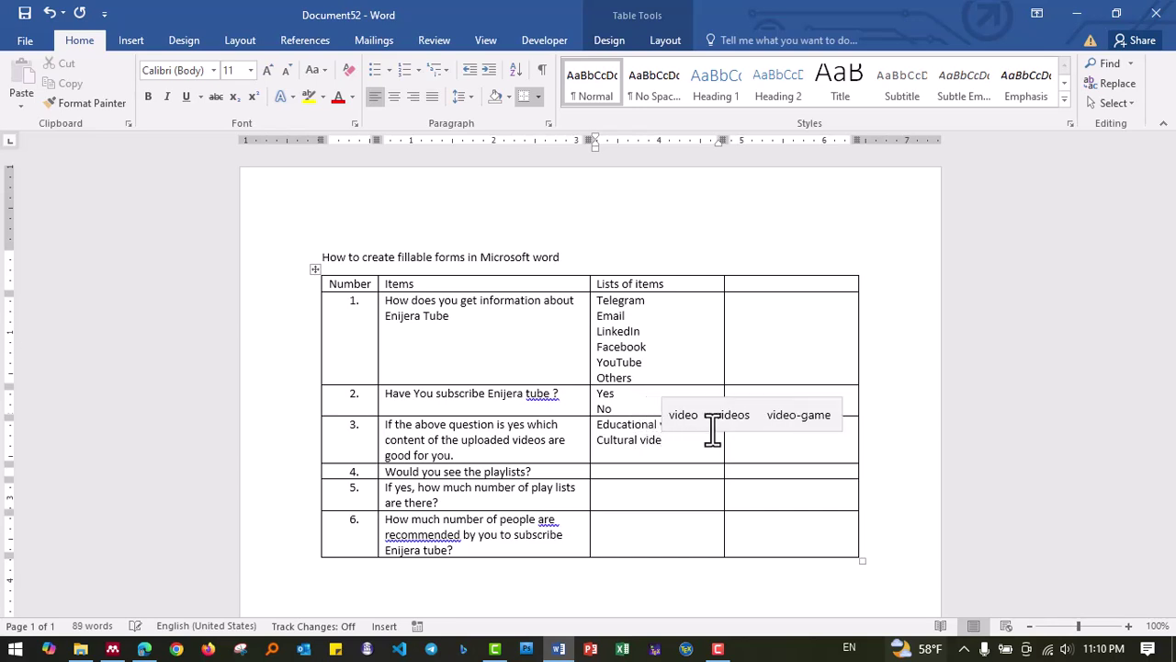
type("os")
key("Return")
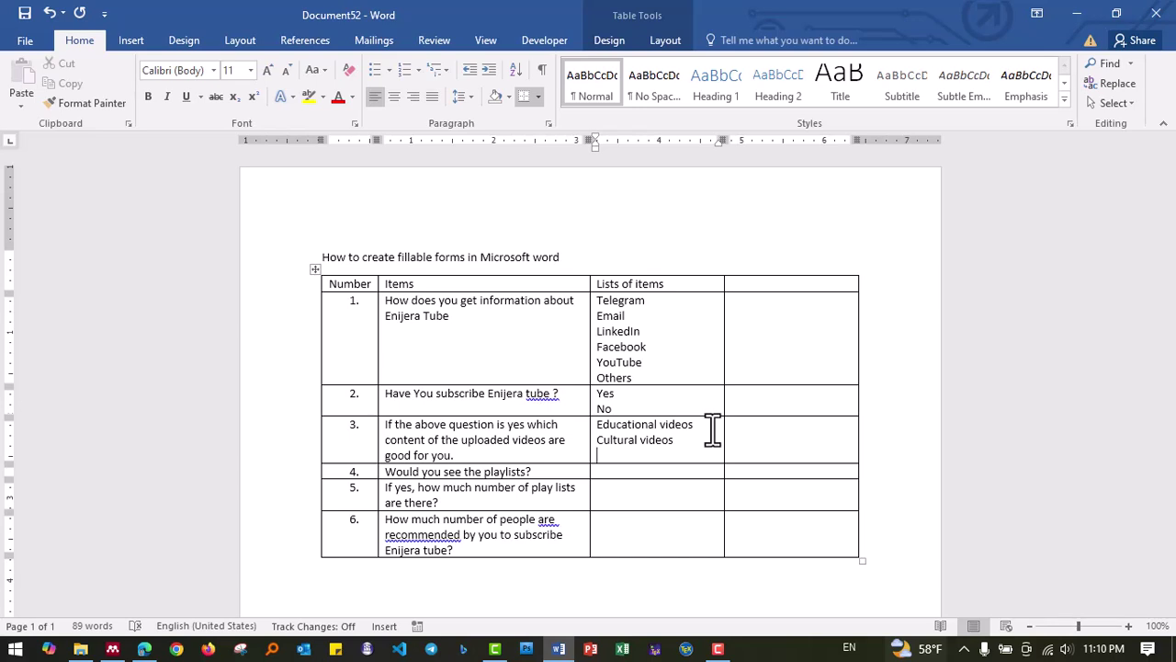
Add "Agricultural videos" and "Others" as separate lines to row 3's answer list, correcting the spelling of "videos".
type("agricu")
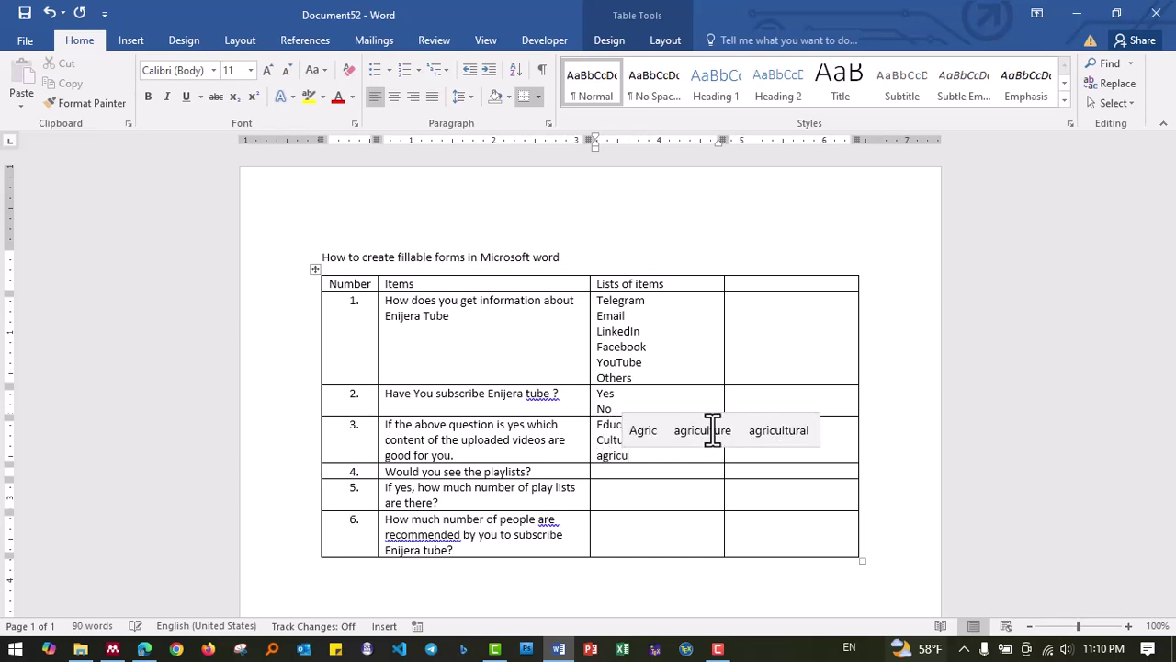
type("ltural ")
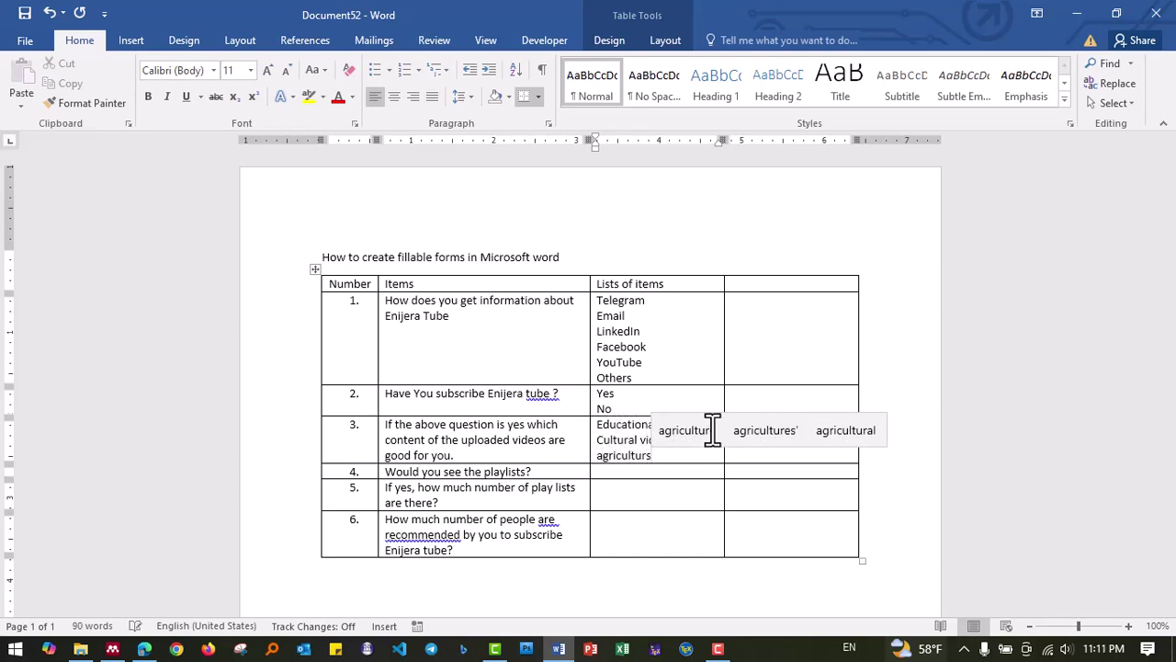
type("v")
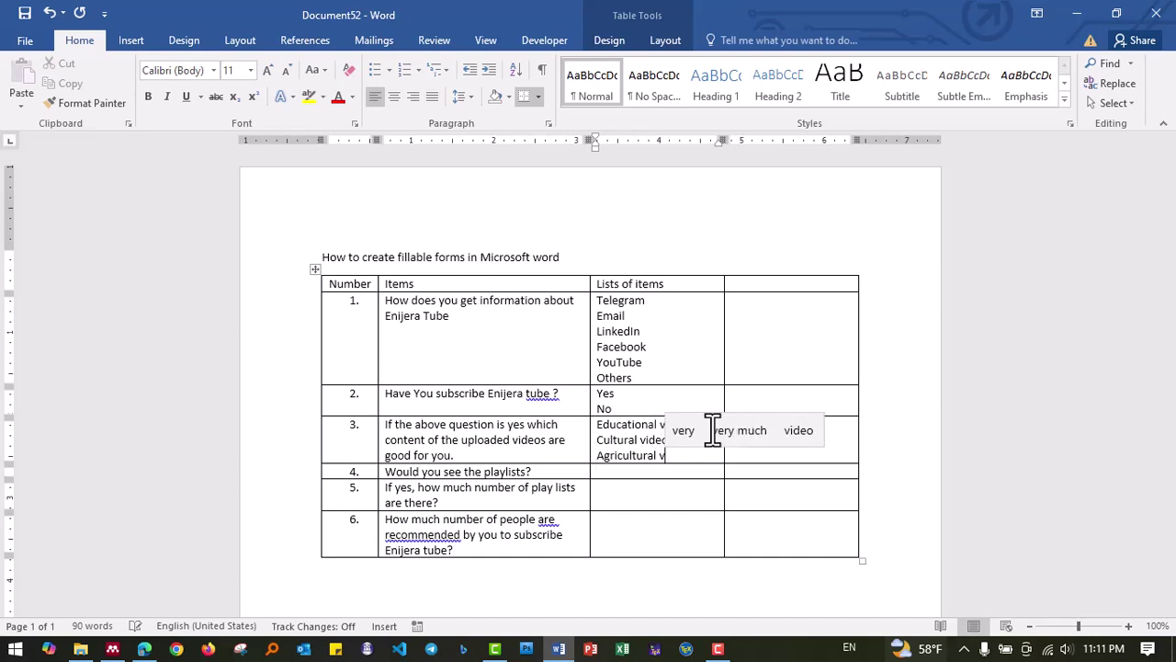
type("iedos")
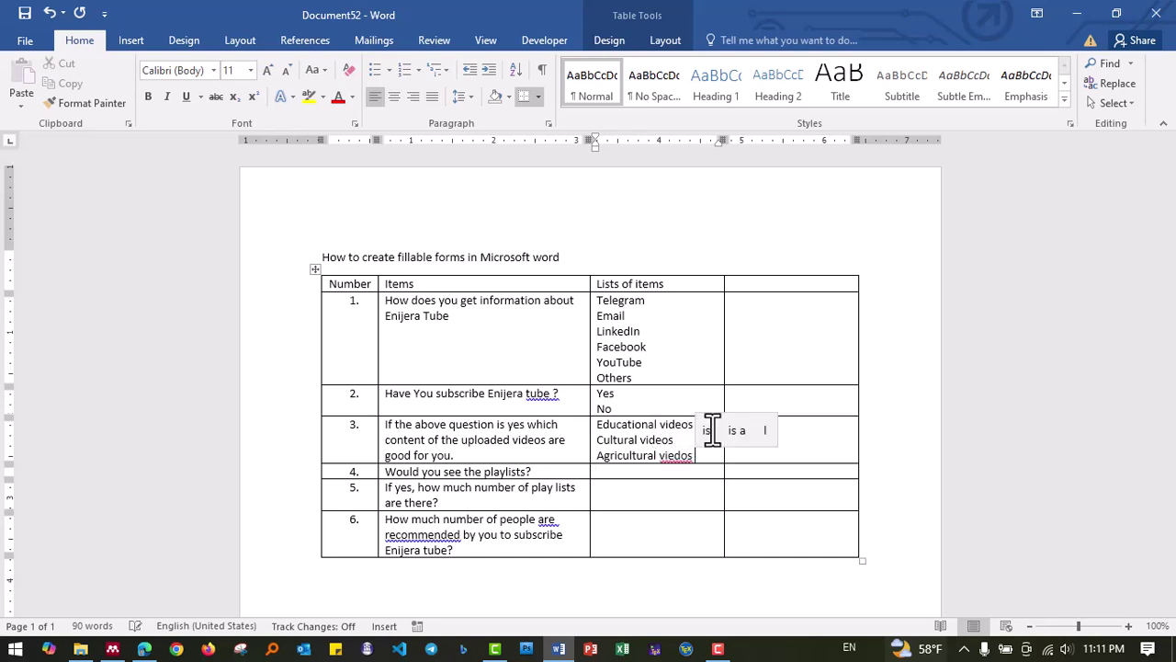
key("Return")
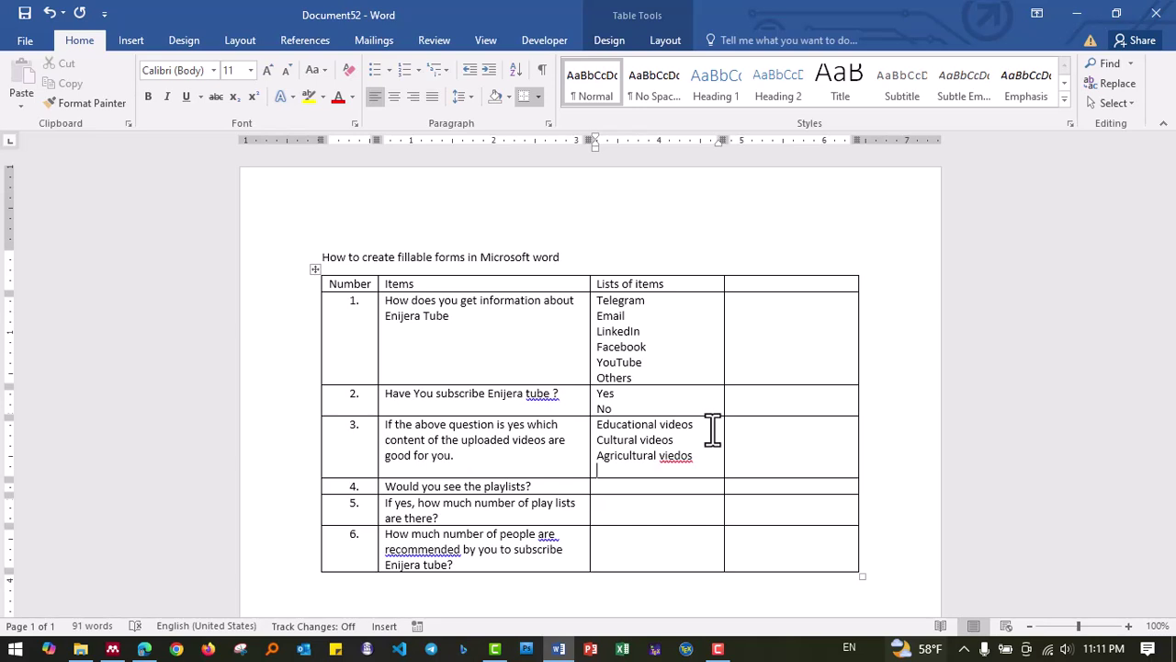
type("othe")
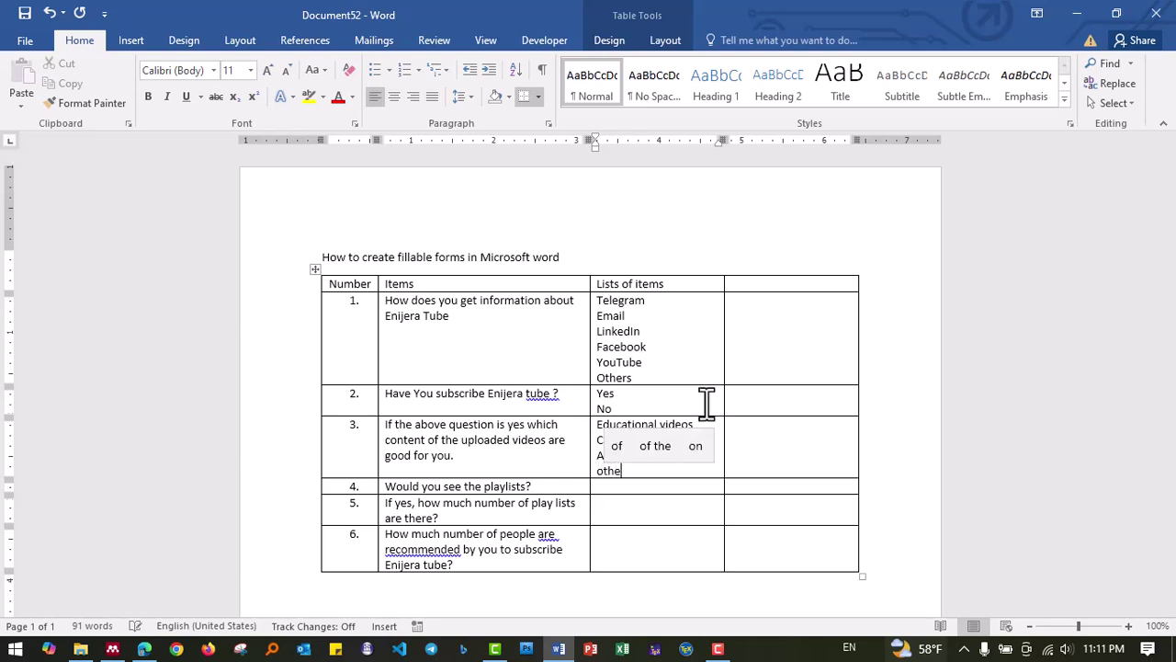
type("rs")
left_click(622, 454)
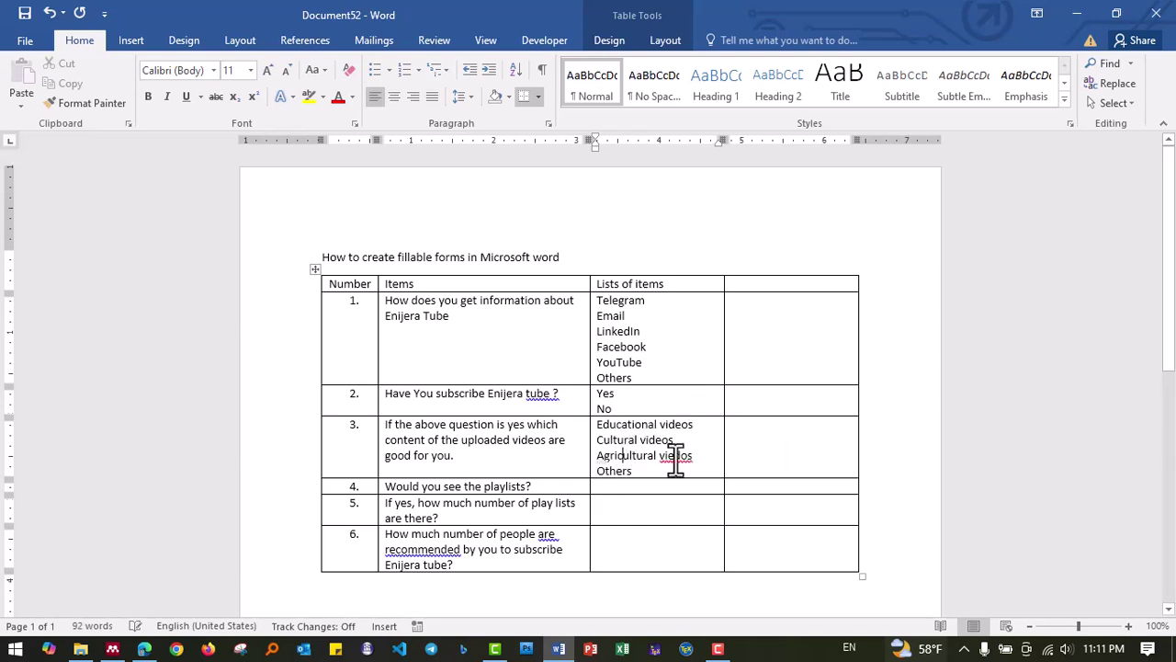
right_click(675, 456)
left_click(745, 325)
Enter "Yes" and "No" on separate lines in the Lists of items cell of row 4.
type("yes")
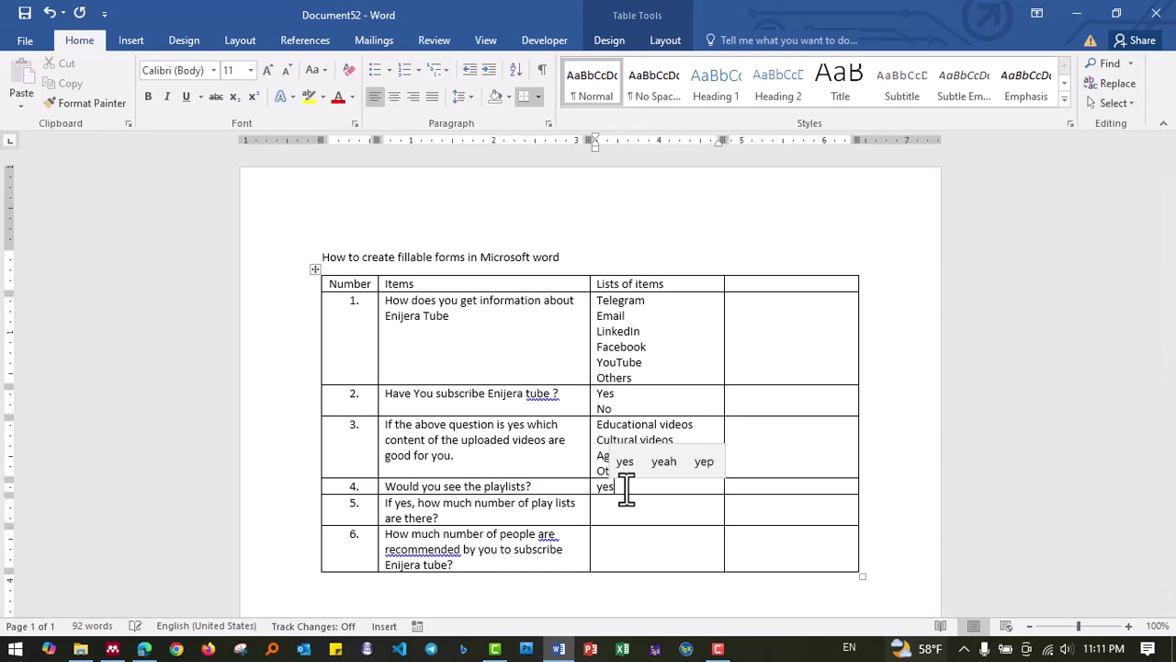
key("Return")
type("no")
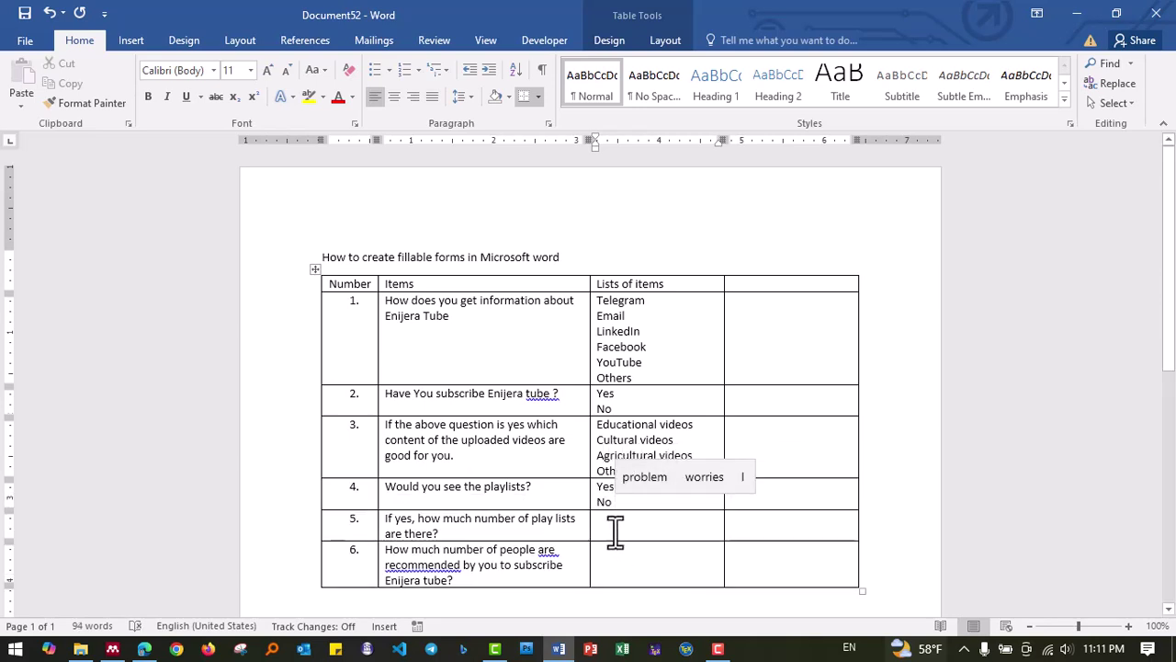
left_click(614, 525)
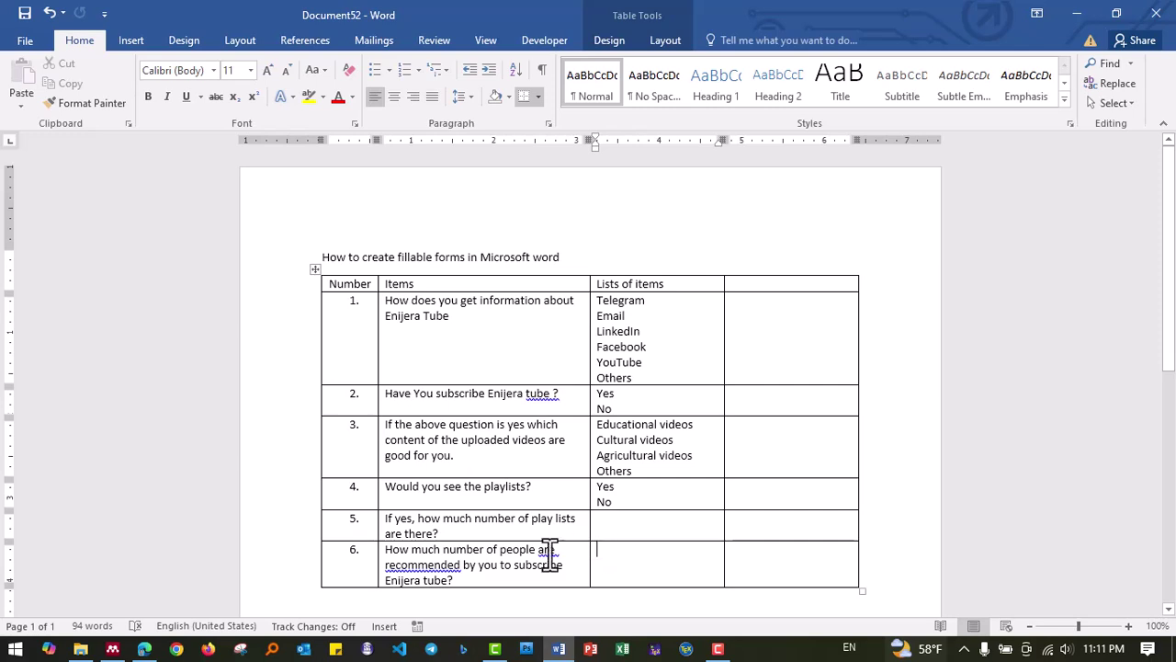
left_click(602, 521)
Insert a check box content control before each of the "Telegram", "Email" and "LinkedIn" answers in row 1.
double_click(620, 300)
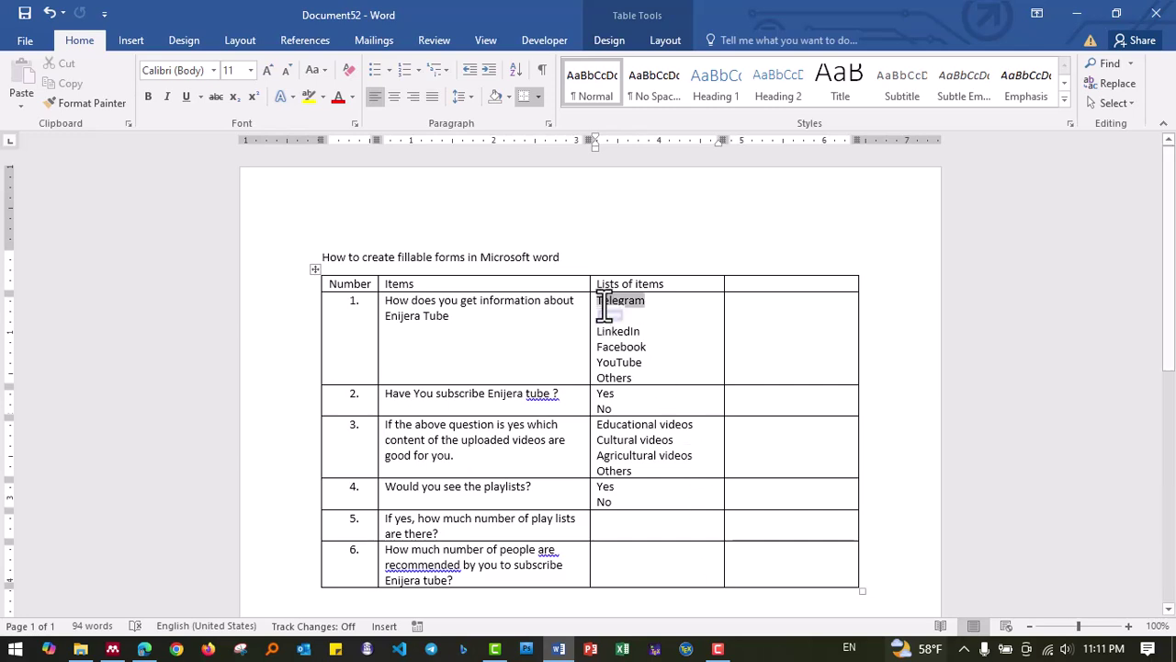
left_click(597, 300)
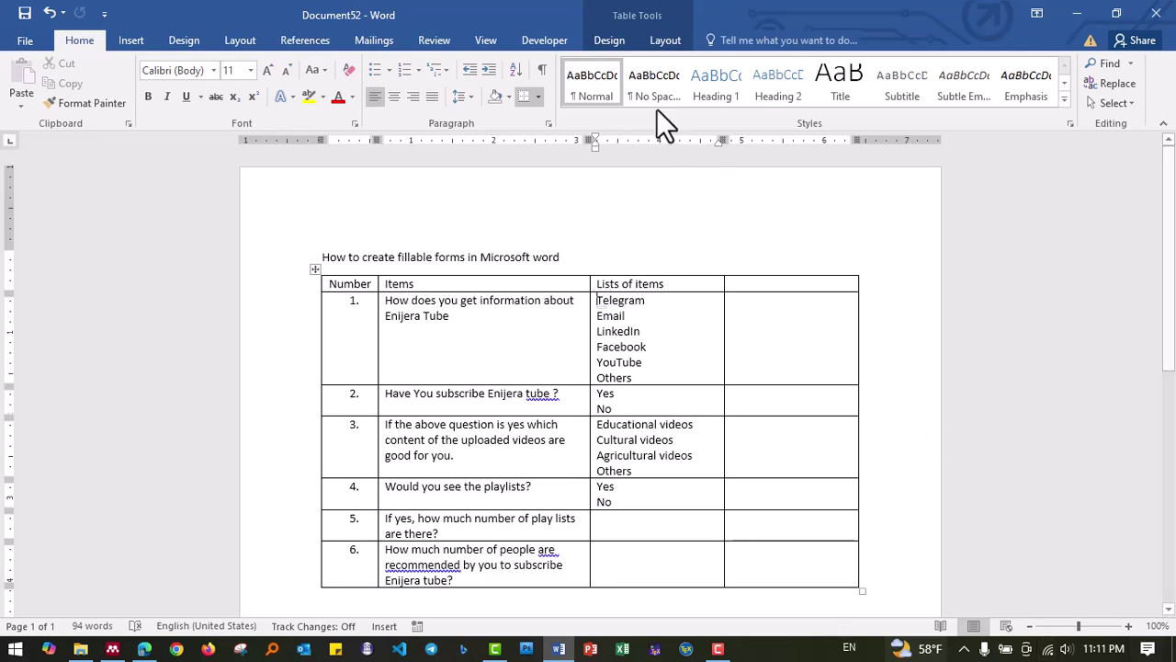
left_click(546, 41)
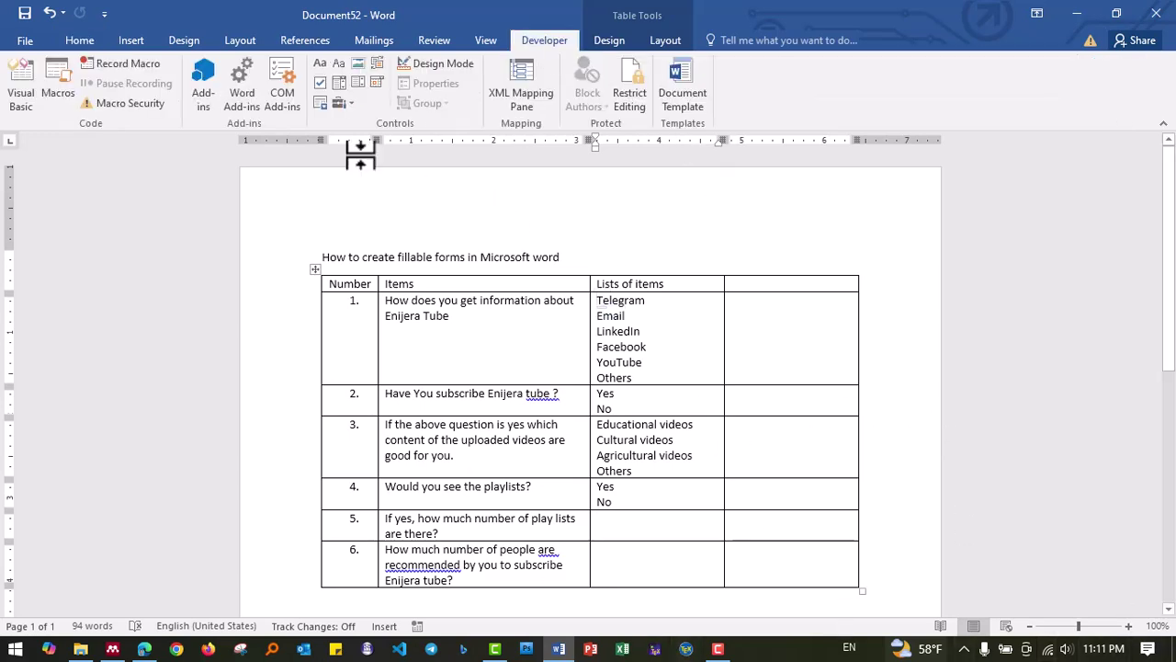
left_click(320, 83)
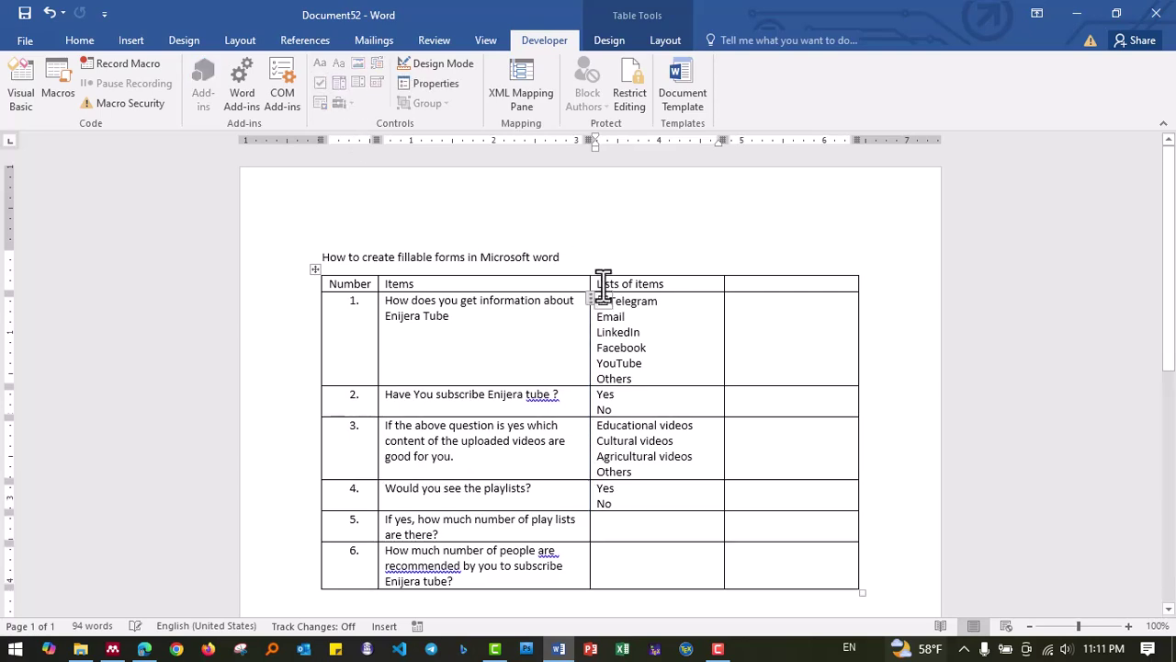
left_click(599, 316)
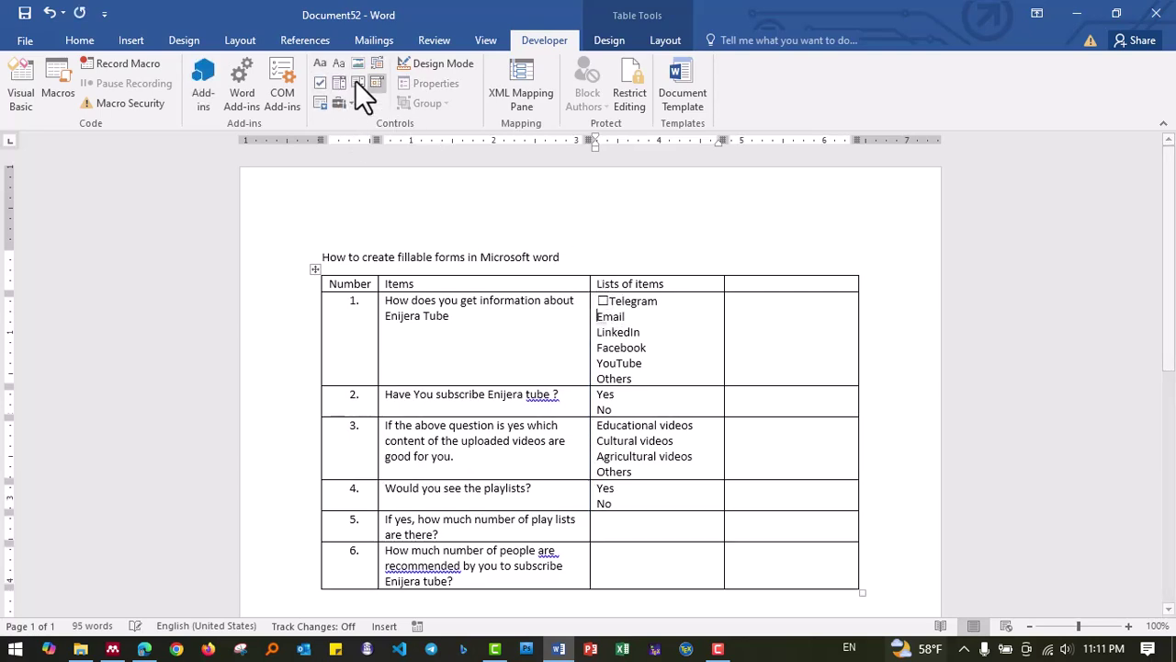
left_click(320, 83)
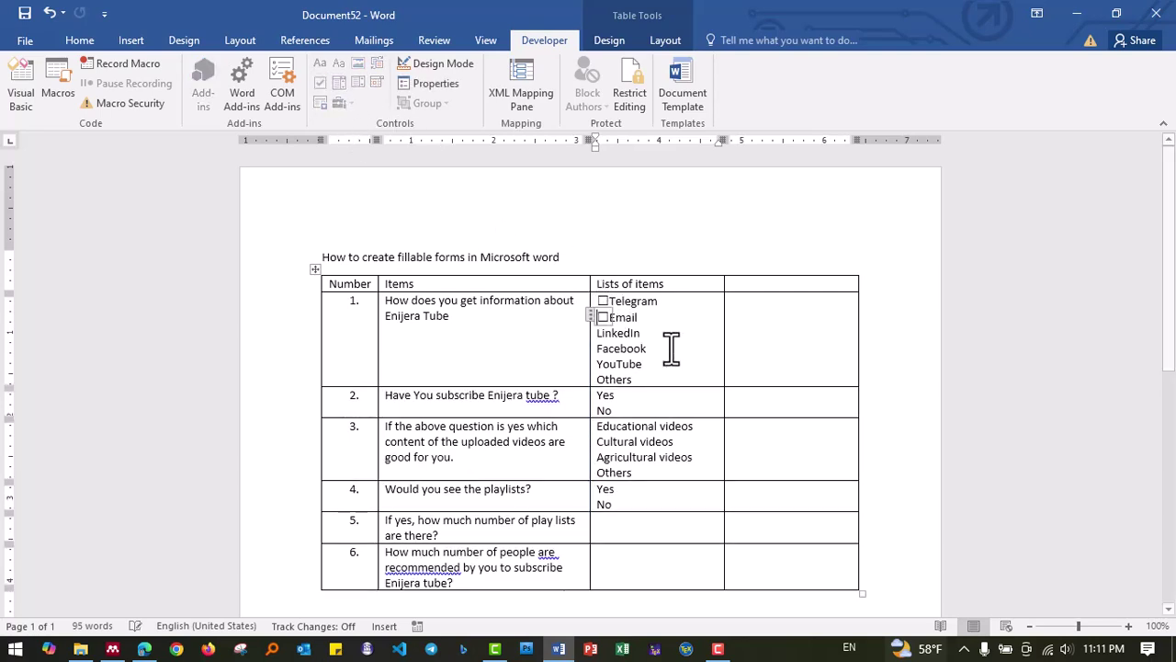
left_click(597, 333)
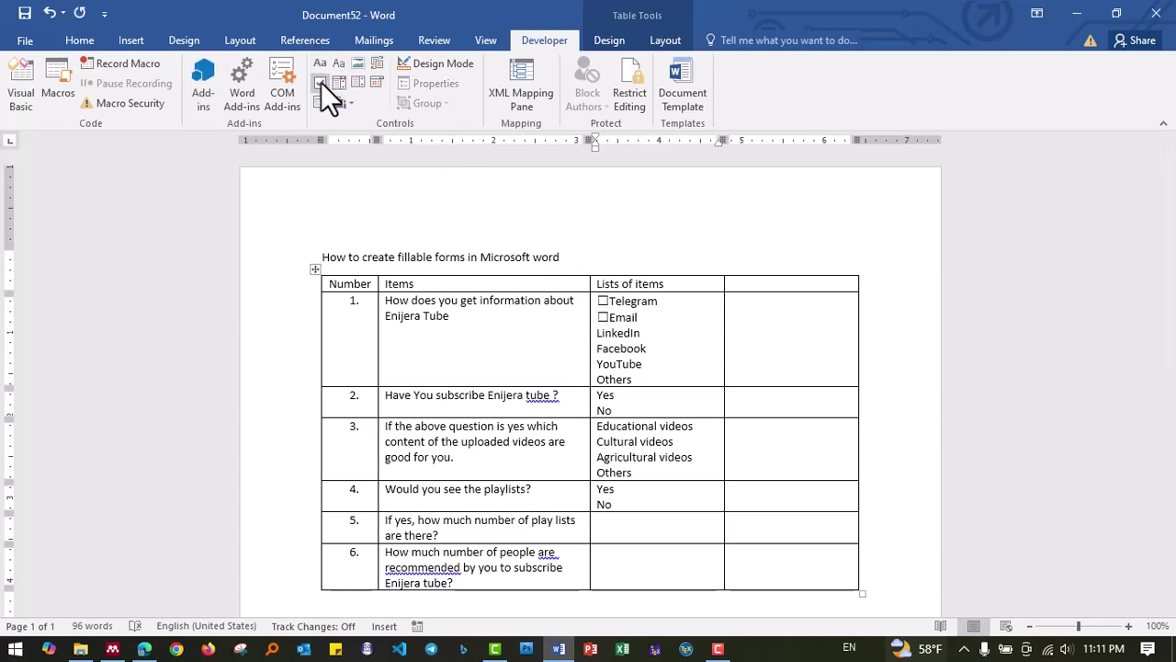
left_click(320, 83)
Insert a check box content control before each of row 1's "Facebook", "YouTube" and "Others" answers.
left_click(594, 349)
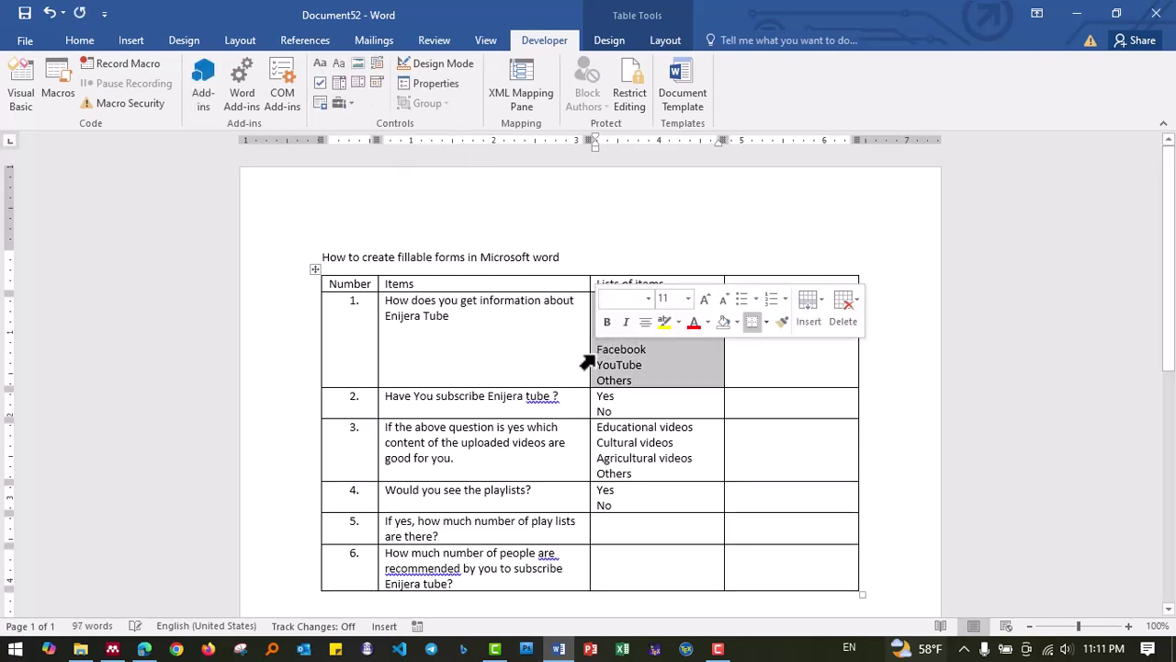
left_click(611, 350)
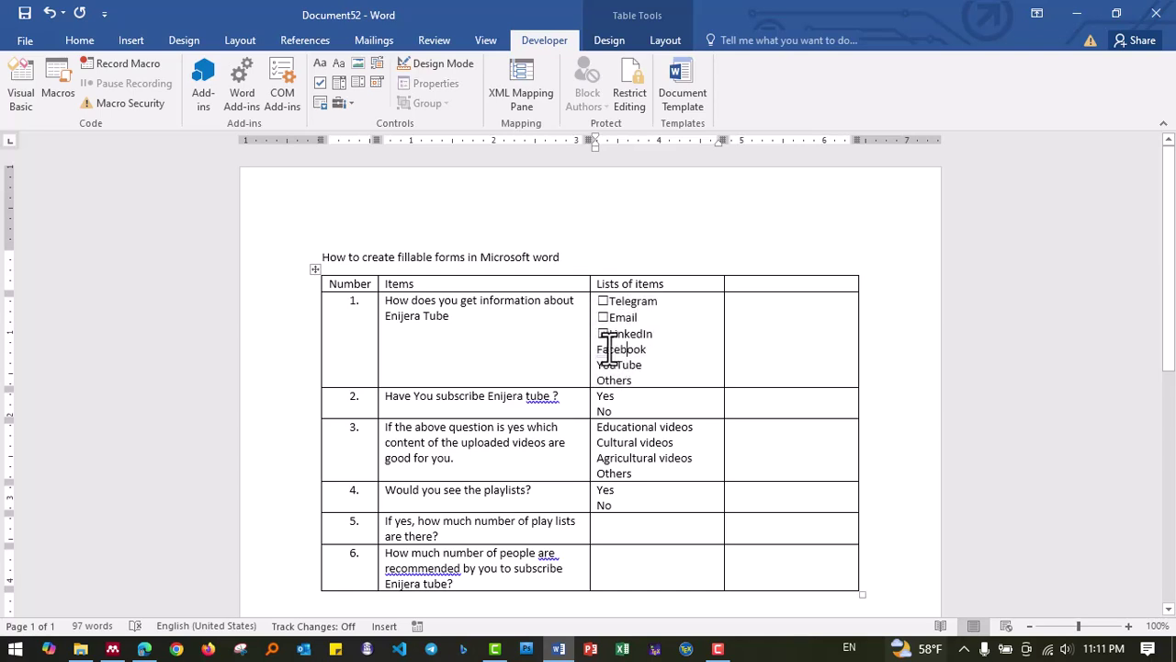
left_click(320, 83)
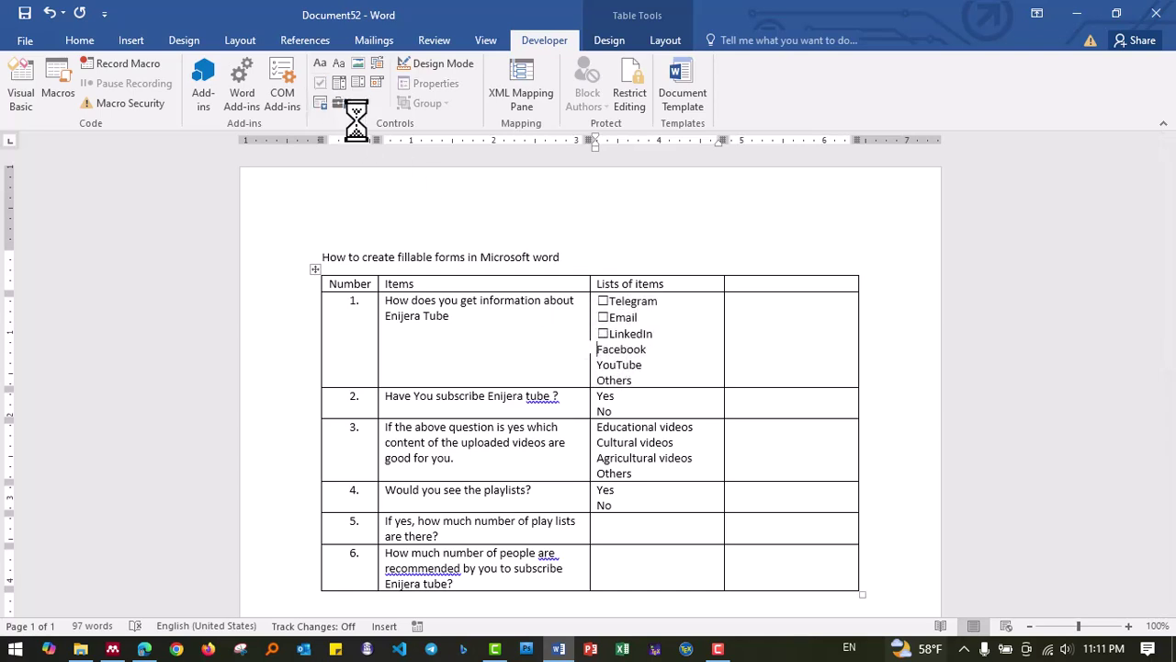
left_click(597, 365)
left_click(321, 83)
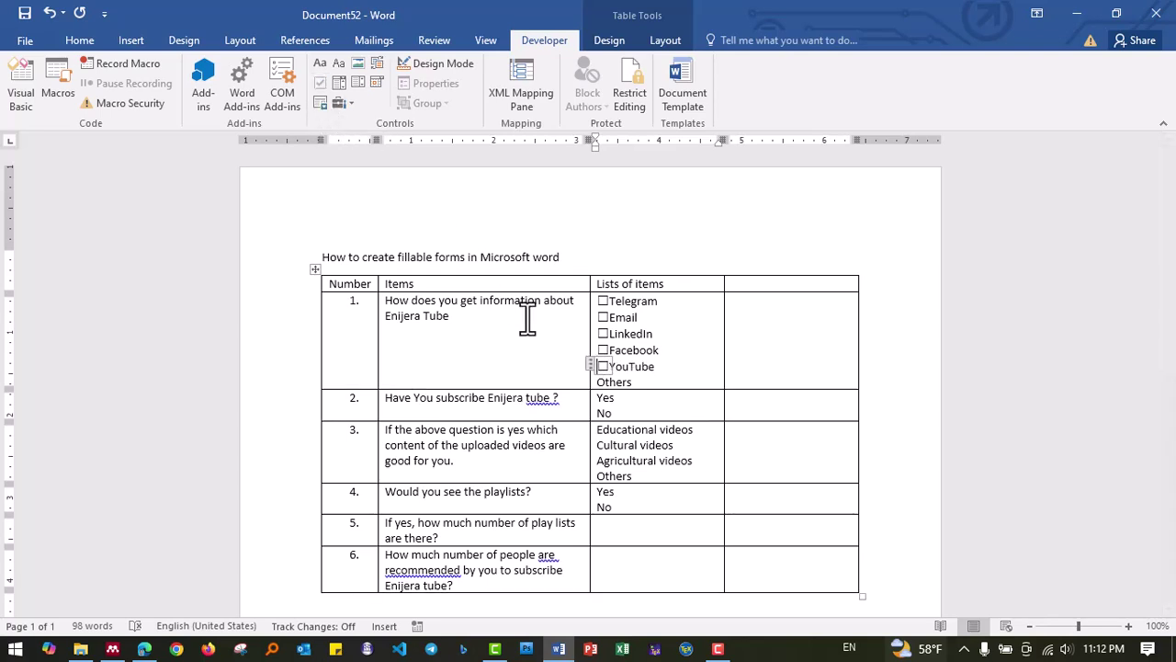
left_click(596, 382)
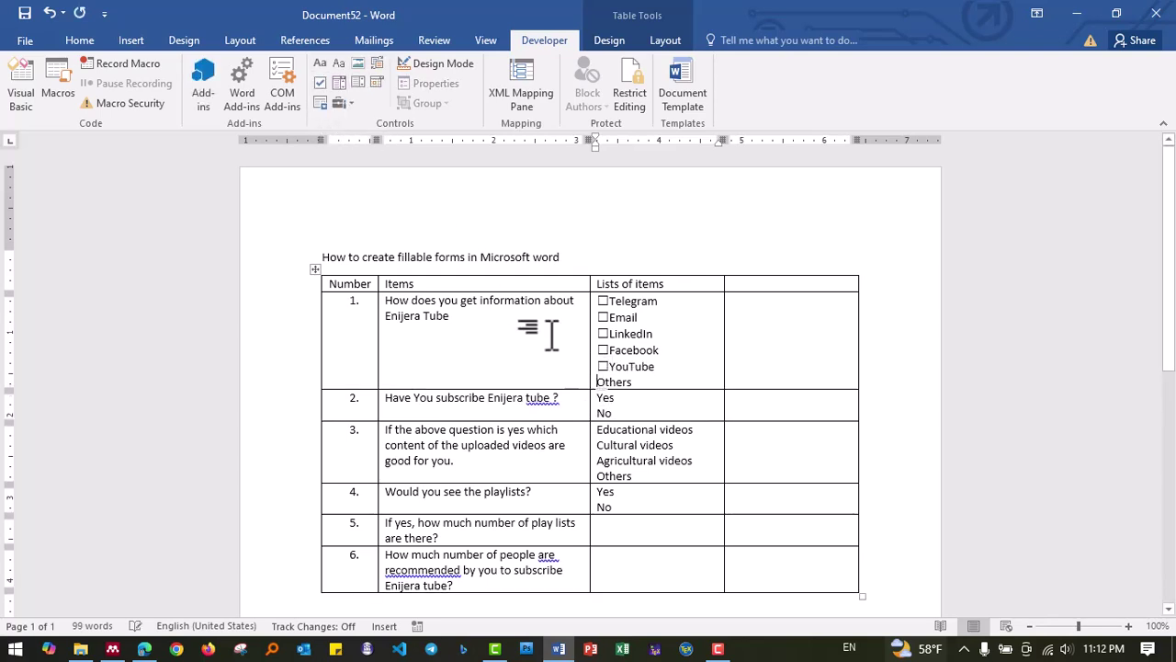
left_click(321, 83)
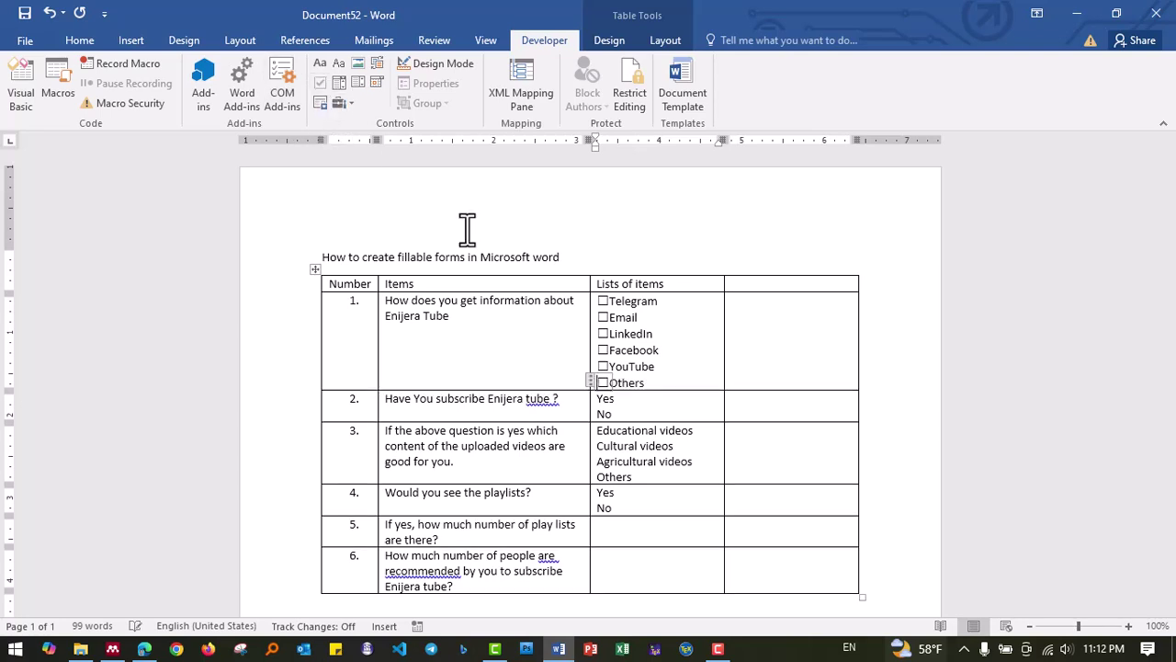
Insert check box content controls before the "Yes" and "No" answers in row 2.
left_click(597, 399)
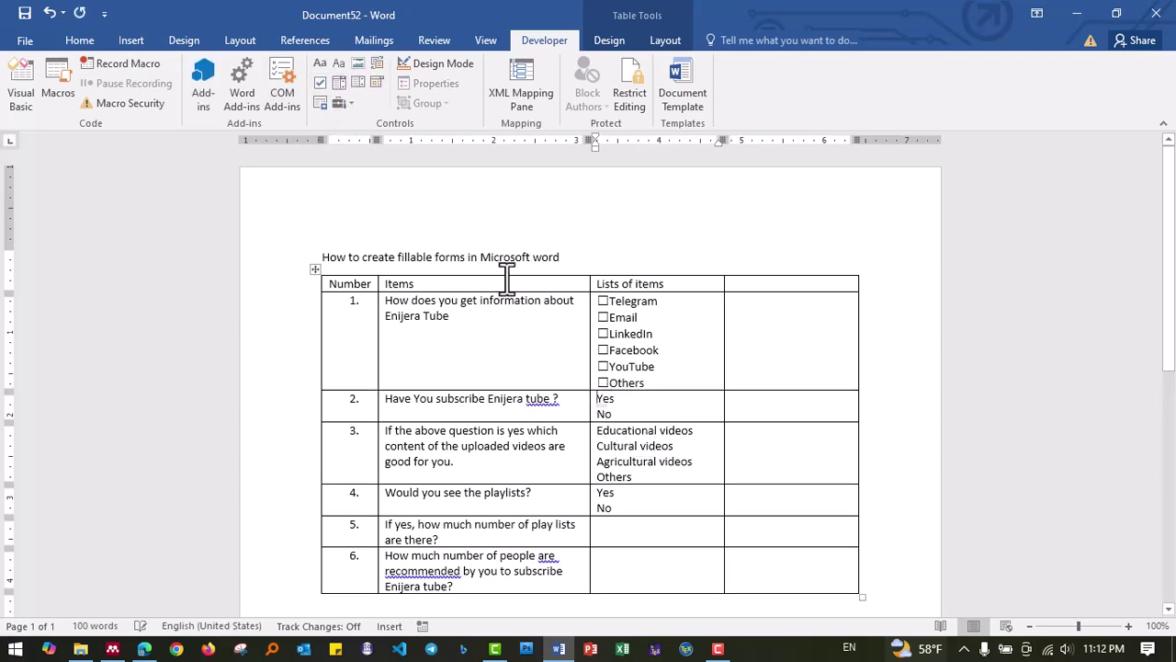
left_click(321, 82)
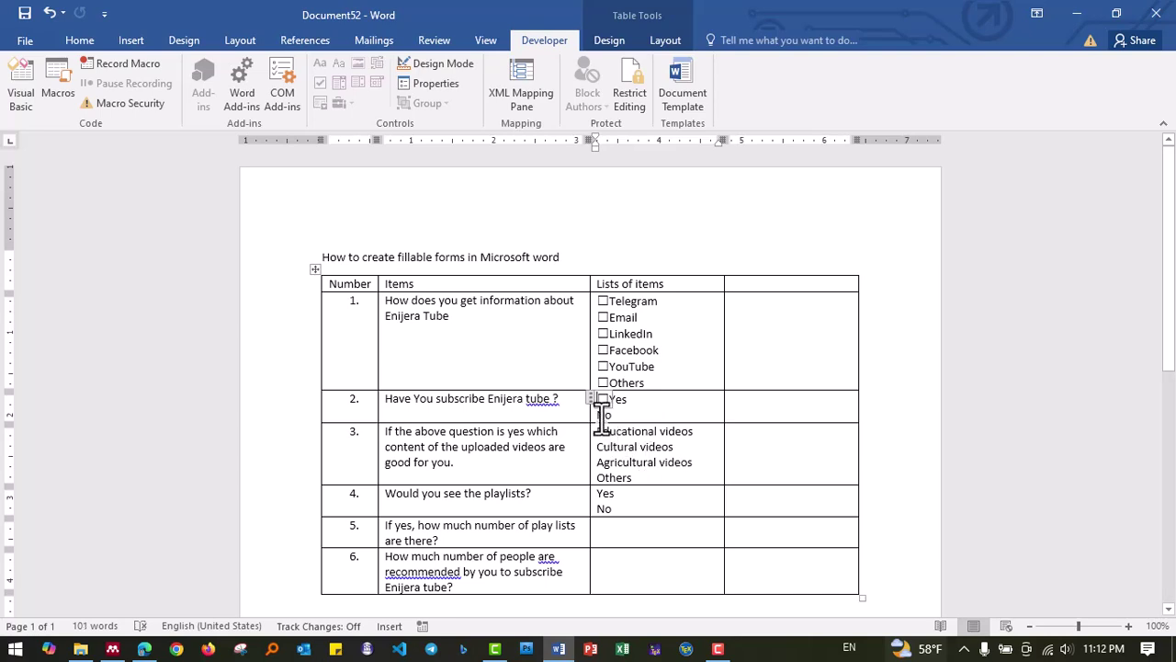
left_click(601, 418)
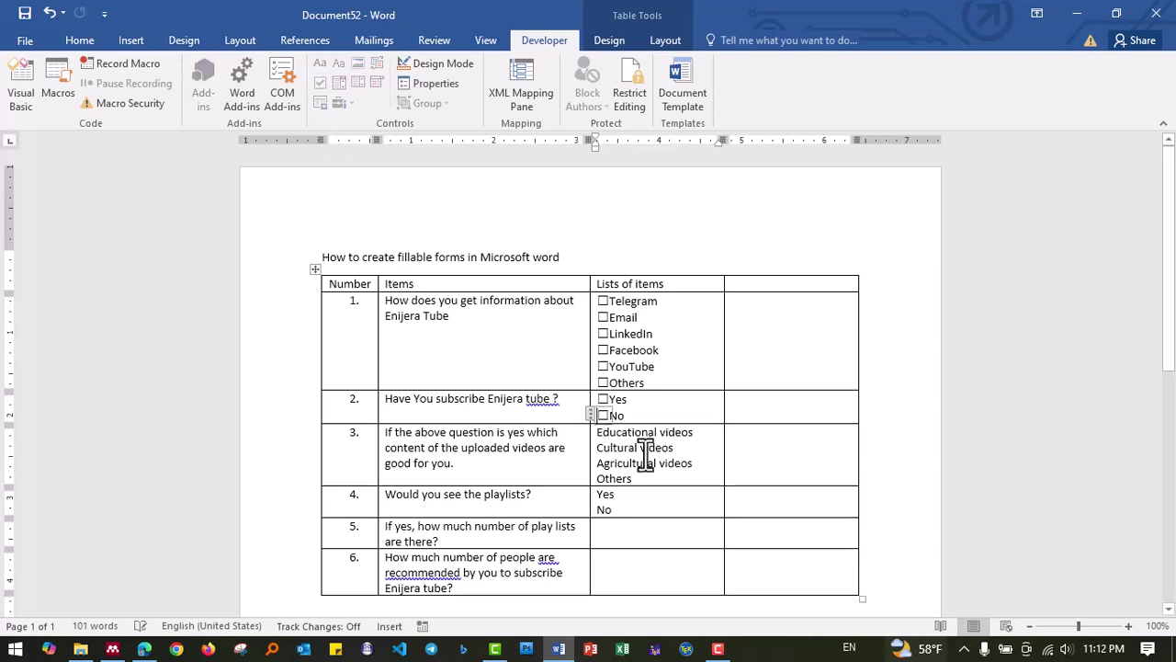
Insert a check box content control before each of the four answers in row 3, from "Educational videos" to "Others".
left_click(600, 432)
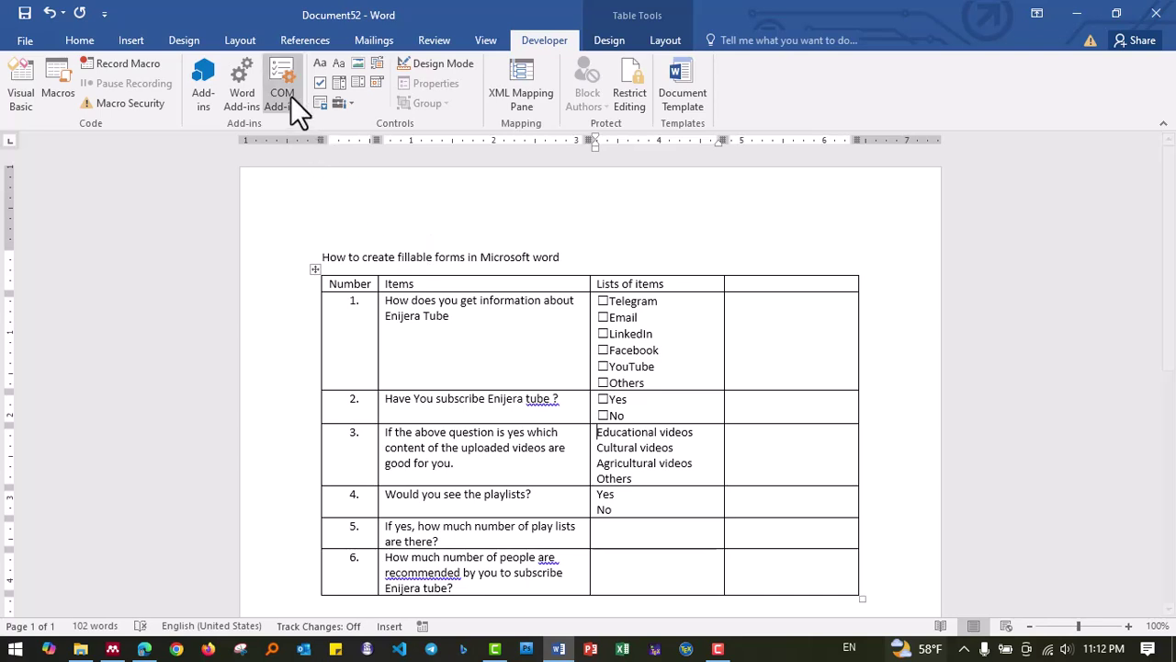
left_click(319, 84)
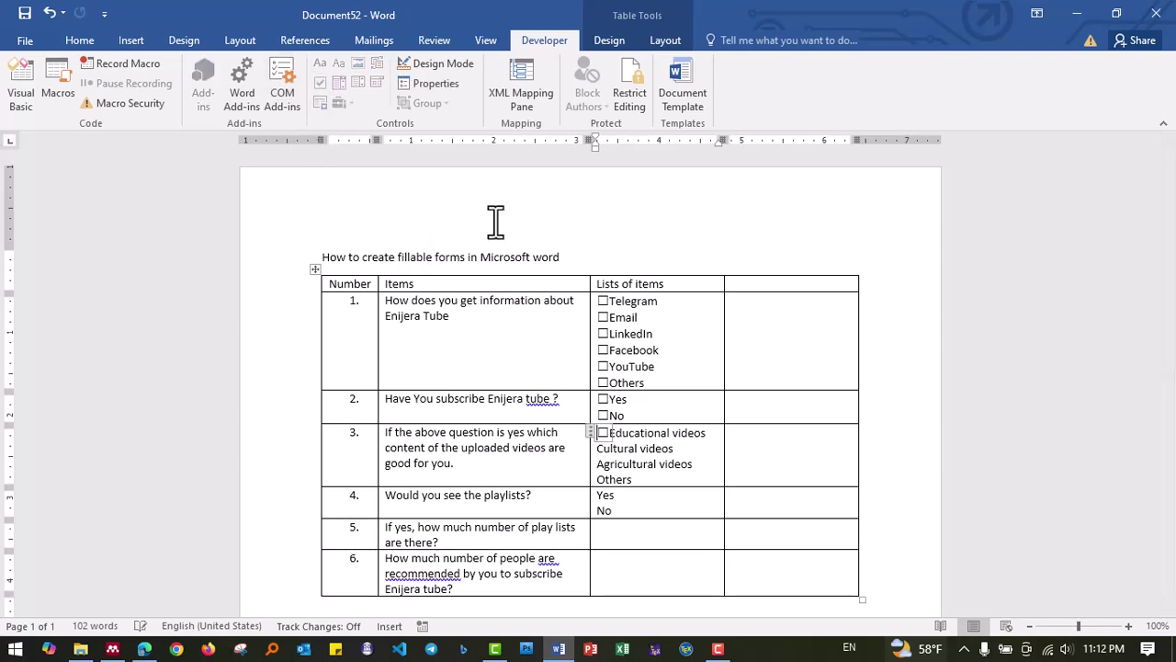
left_click(598, 448)
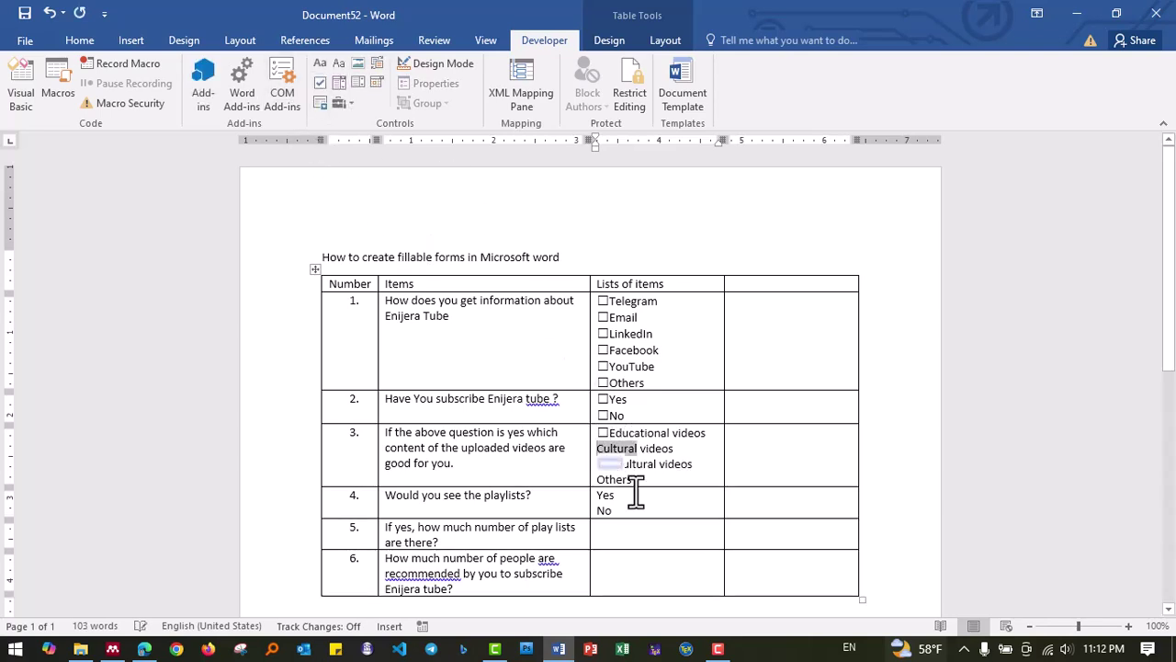
left_click(319, 84)
left_click(597, 465)
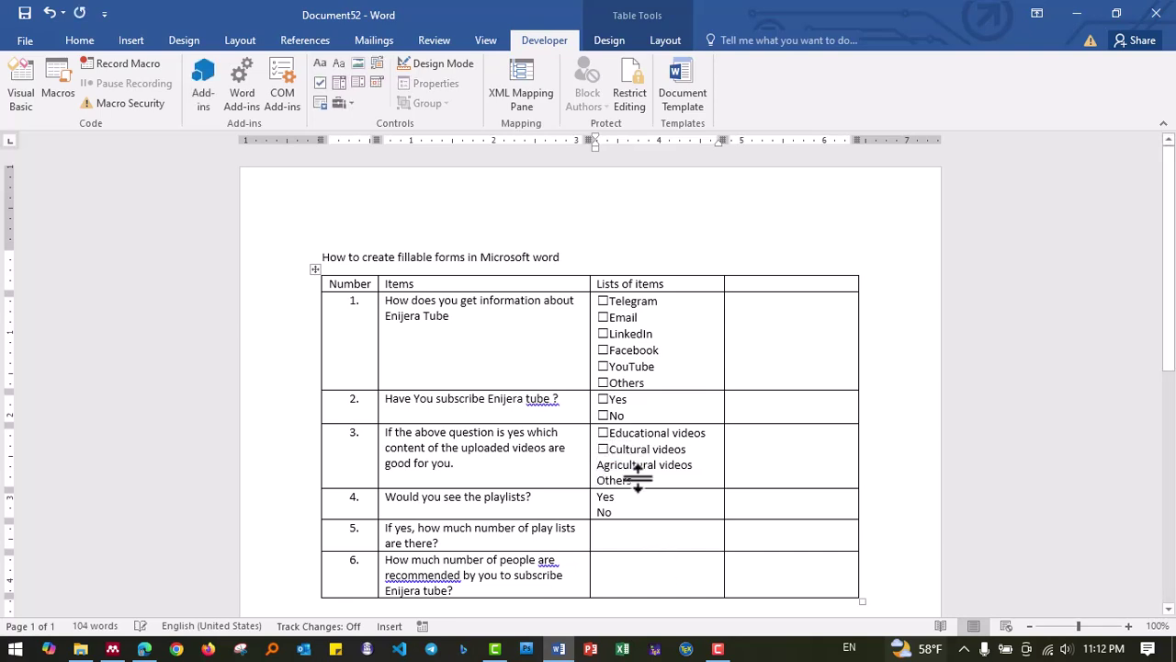
left_click(317, 83)
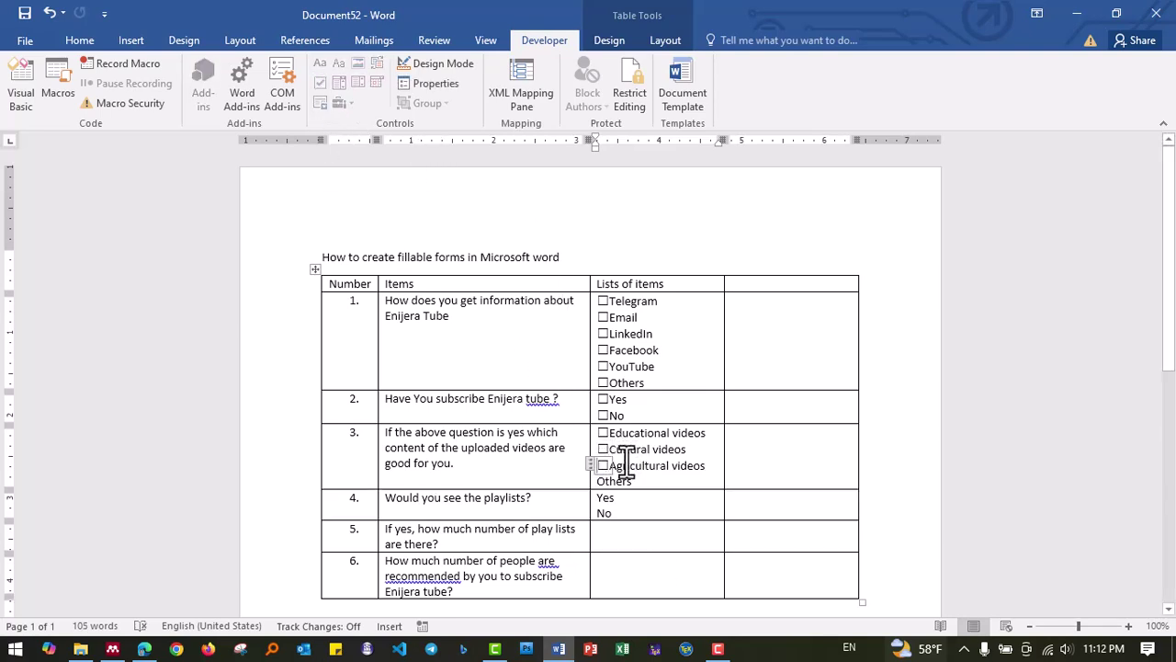
left_click(599, 480)
left_click(317, 84)
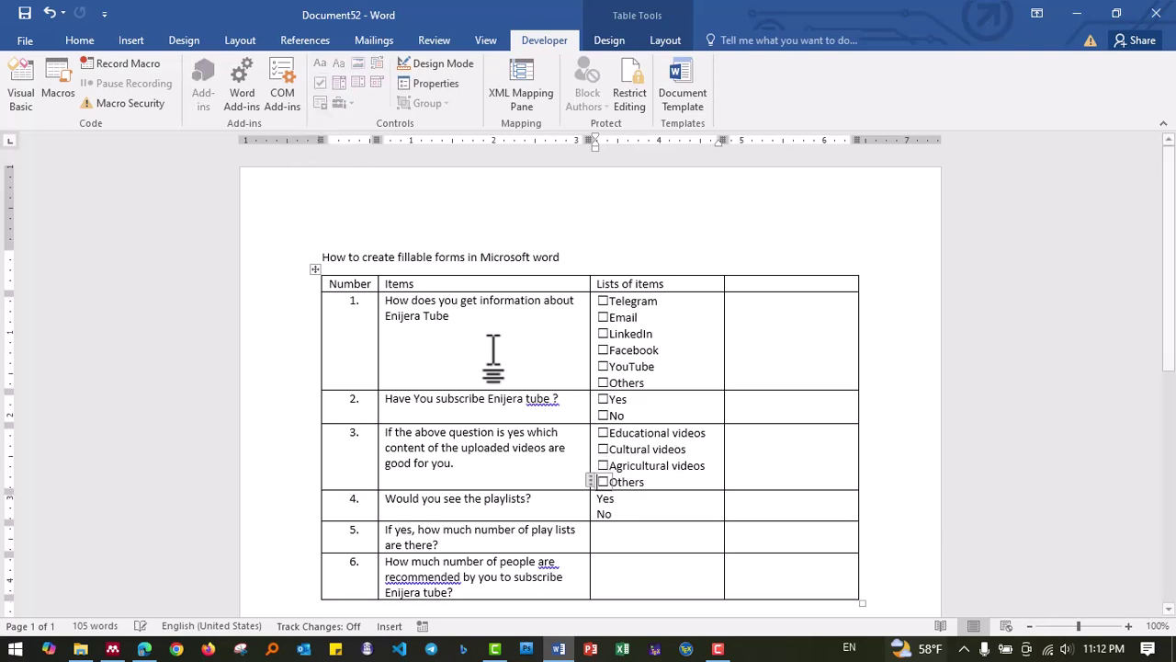
Insert check box content controls before the "Yes" and "No" answers in row 4.
left_click_drag(625, 513, 597, 496)
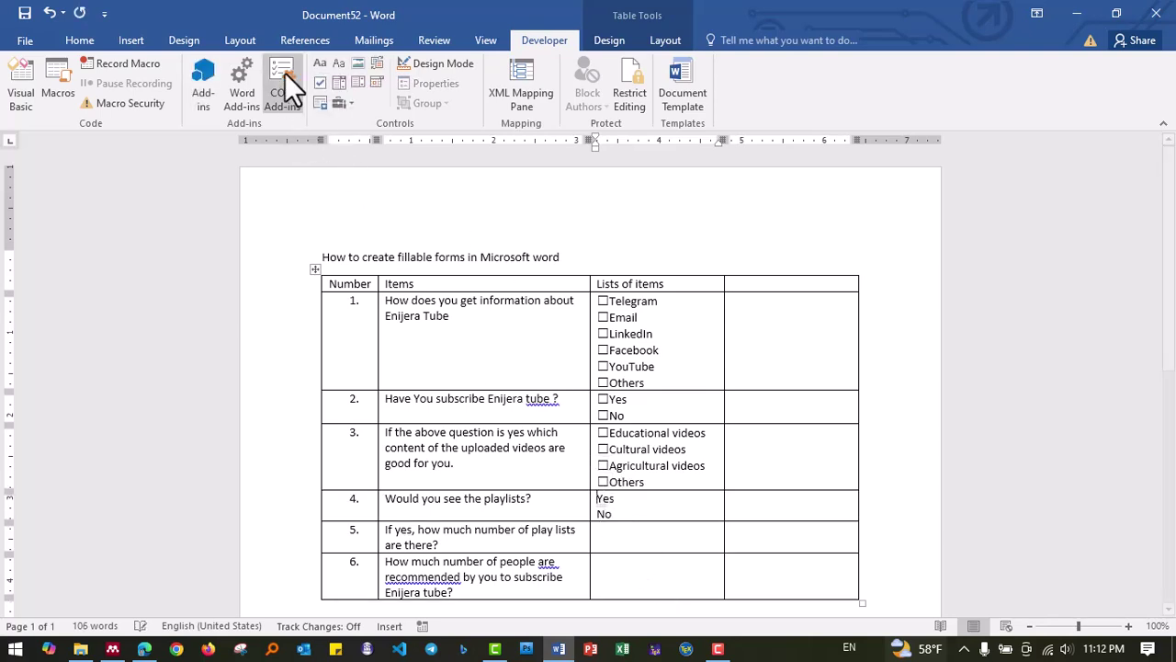
left_click(320, 84)
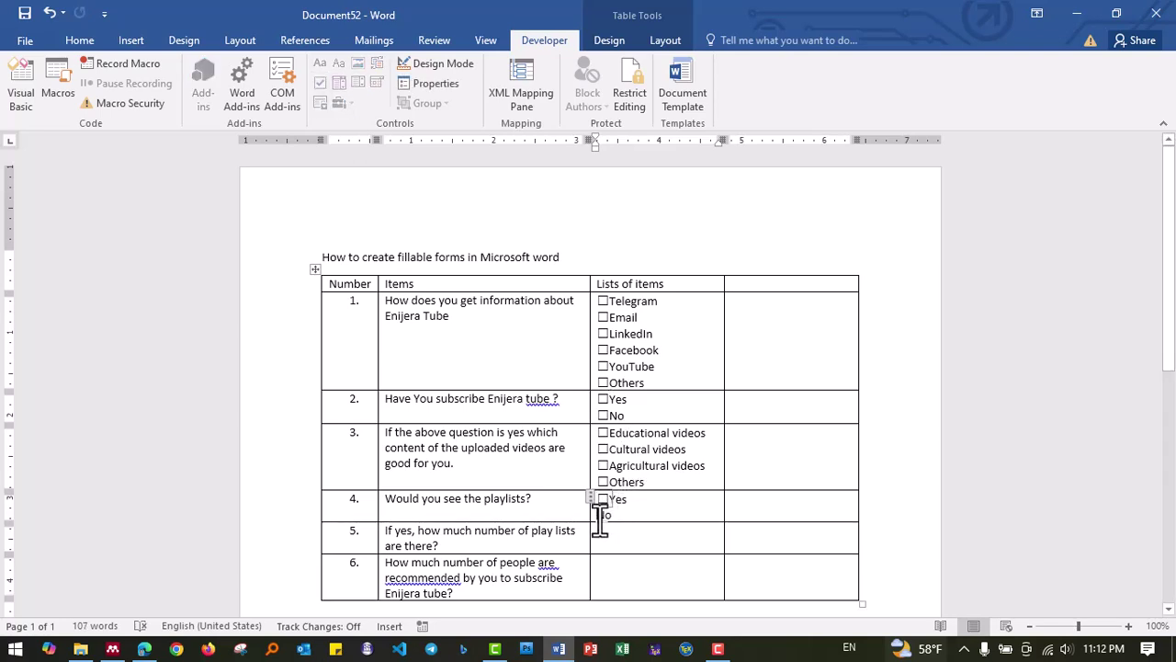
left_click(599, 516)
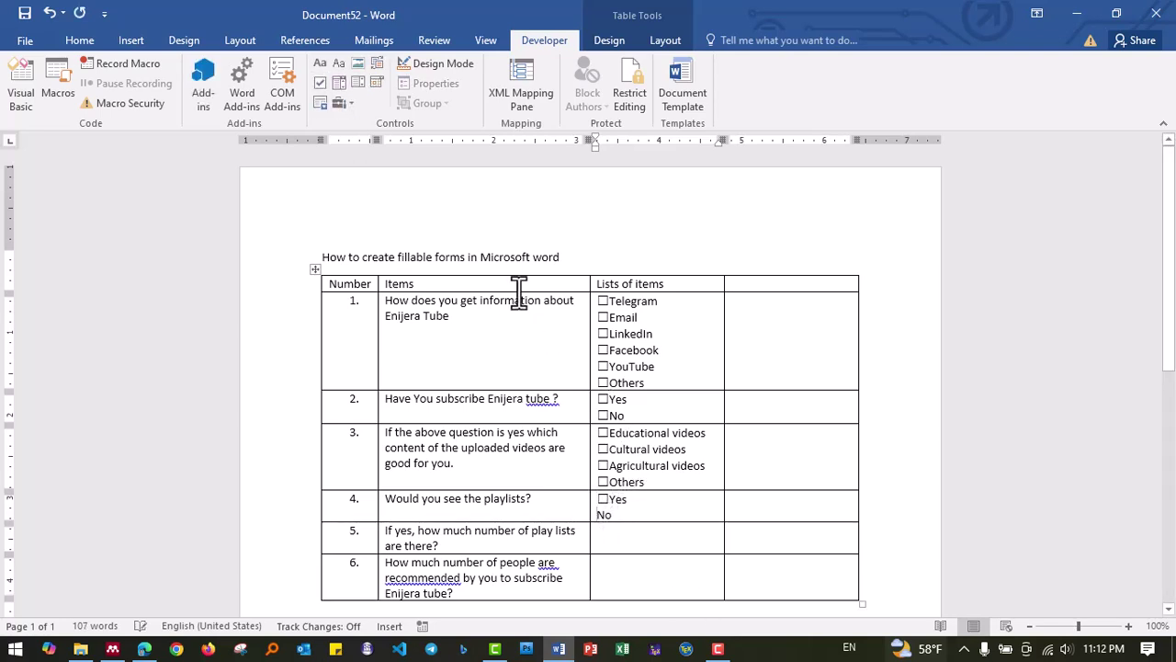
left_click(320, 83)
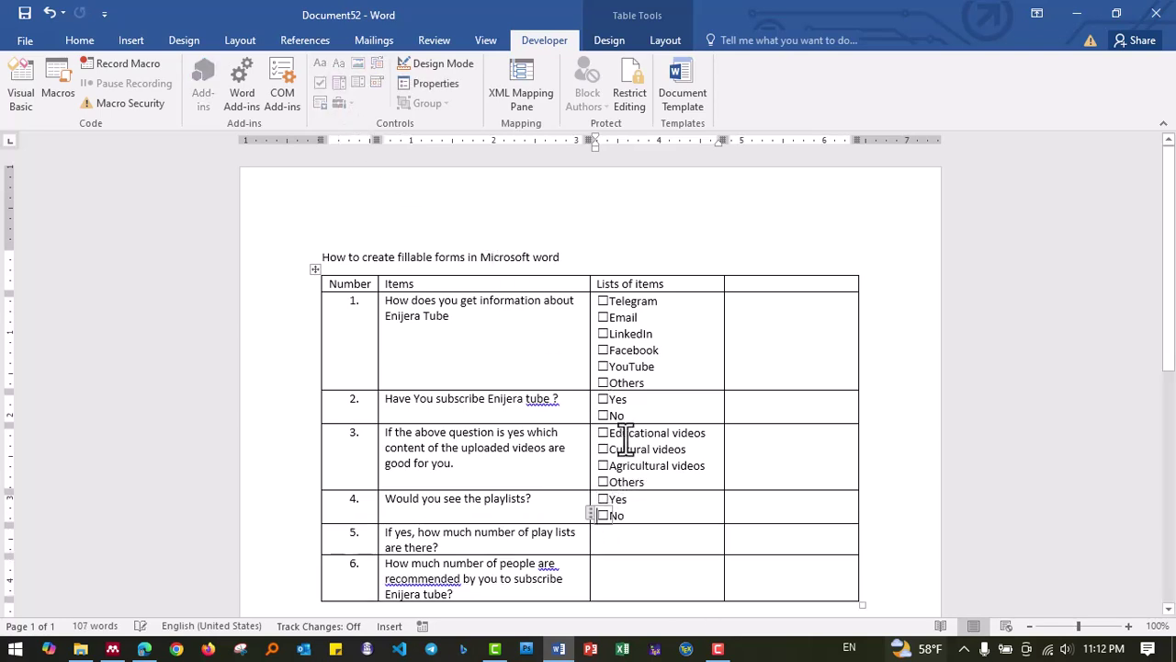
left_click(627, 546)
left_click(633, 560)
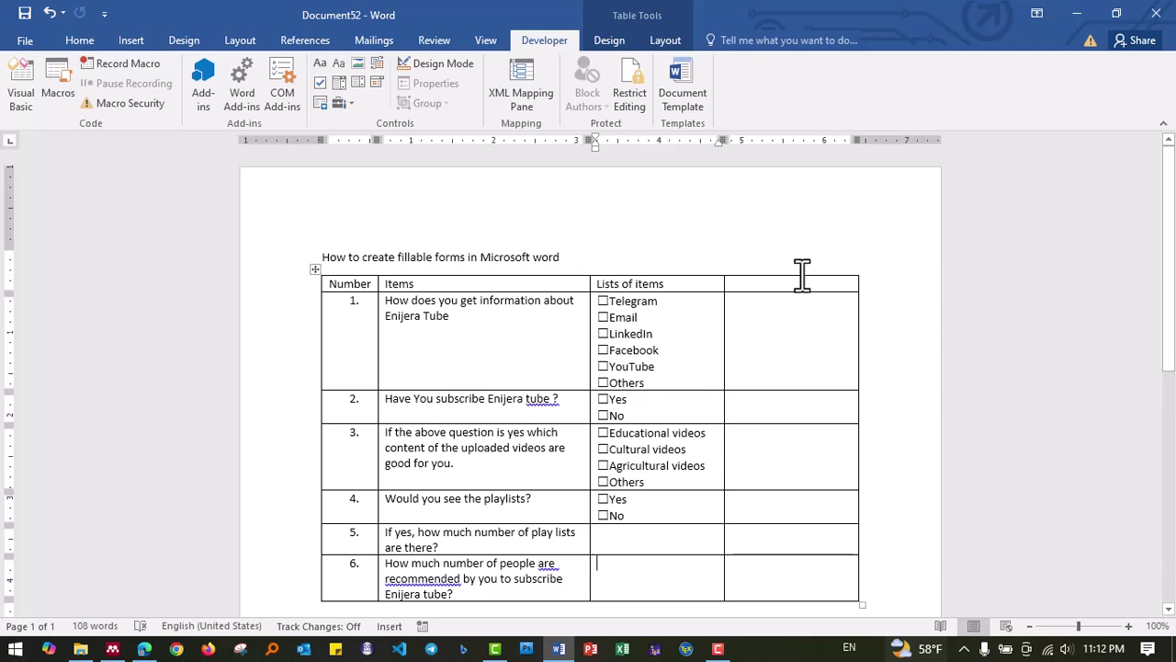
Tick all six check boxes in row 1, from "Telegram" to "Others", to try them out.
left_click(603, 302)
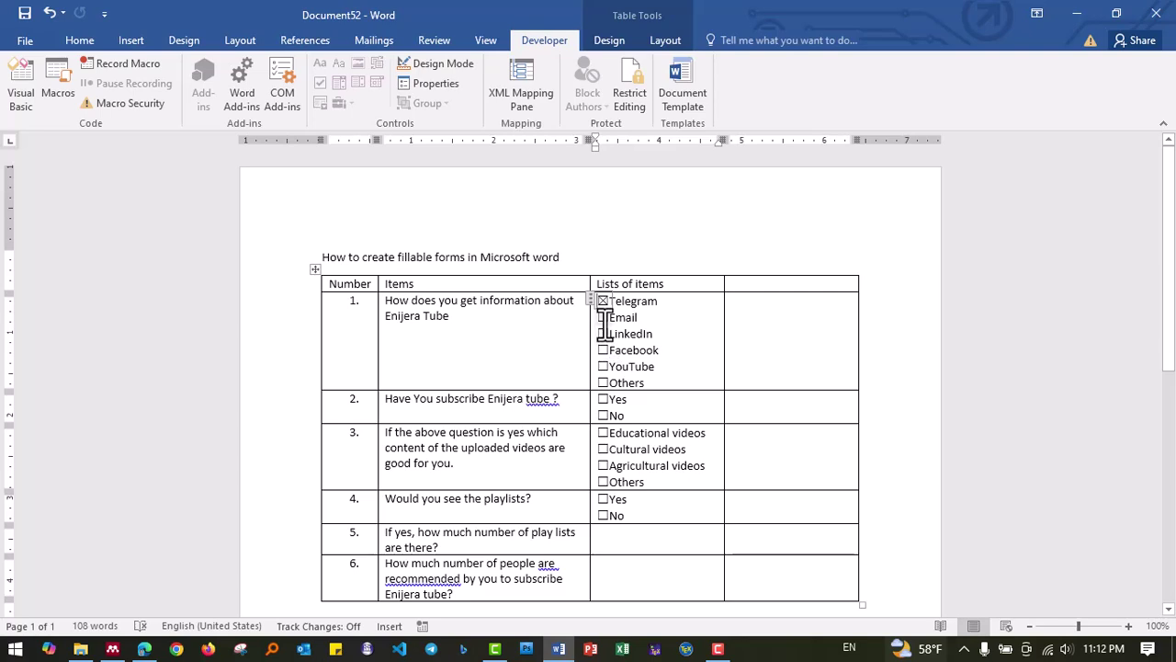
left_click(603, 317)
left_click(603, 333)
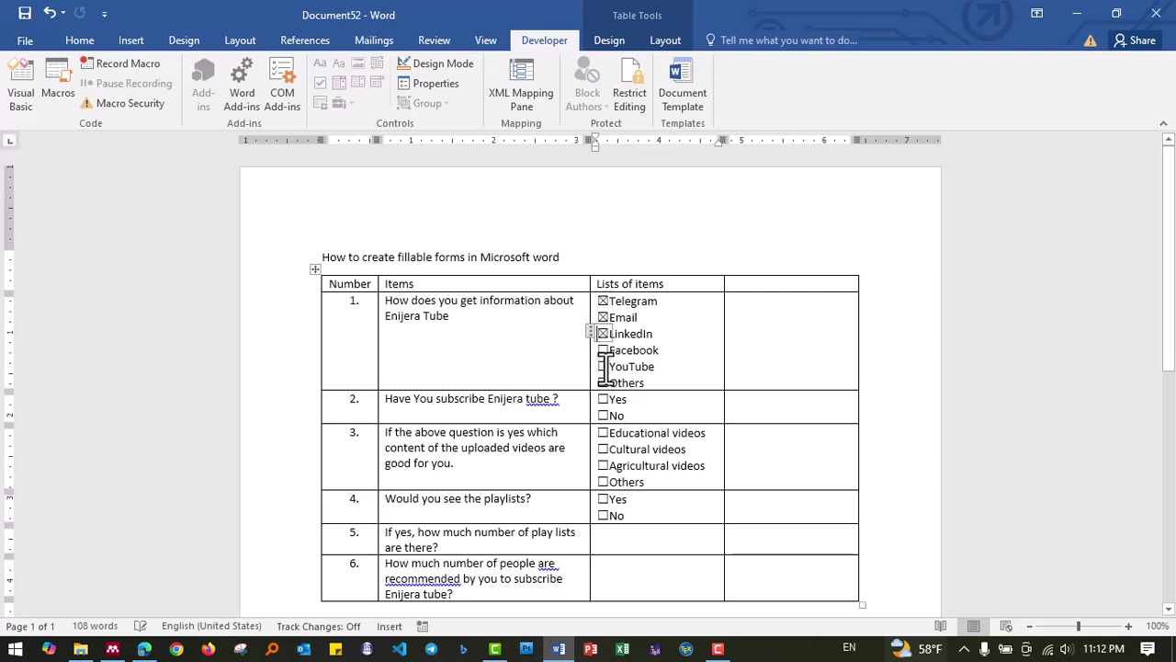
left_click(602, 350)
left_click(603, 366)
left_click(602, 382)
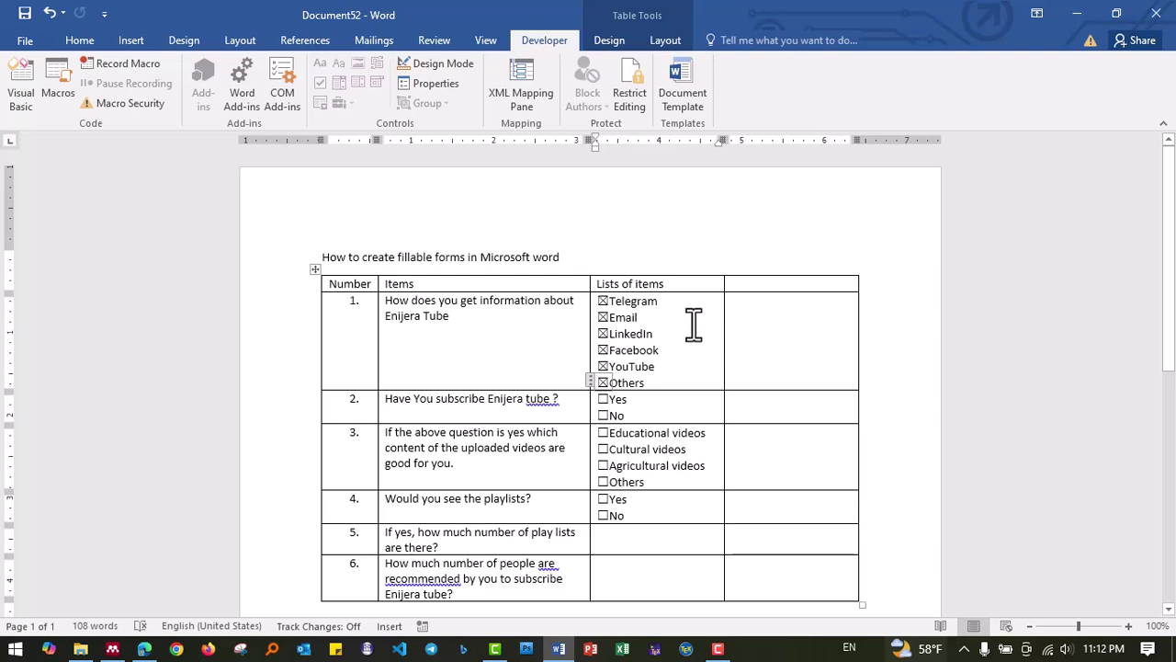
Undo the ticks in all of row 1's check boxes, dismissing the Visual Basic error dialog.
left_click(691, 375)
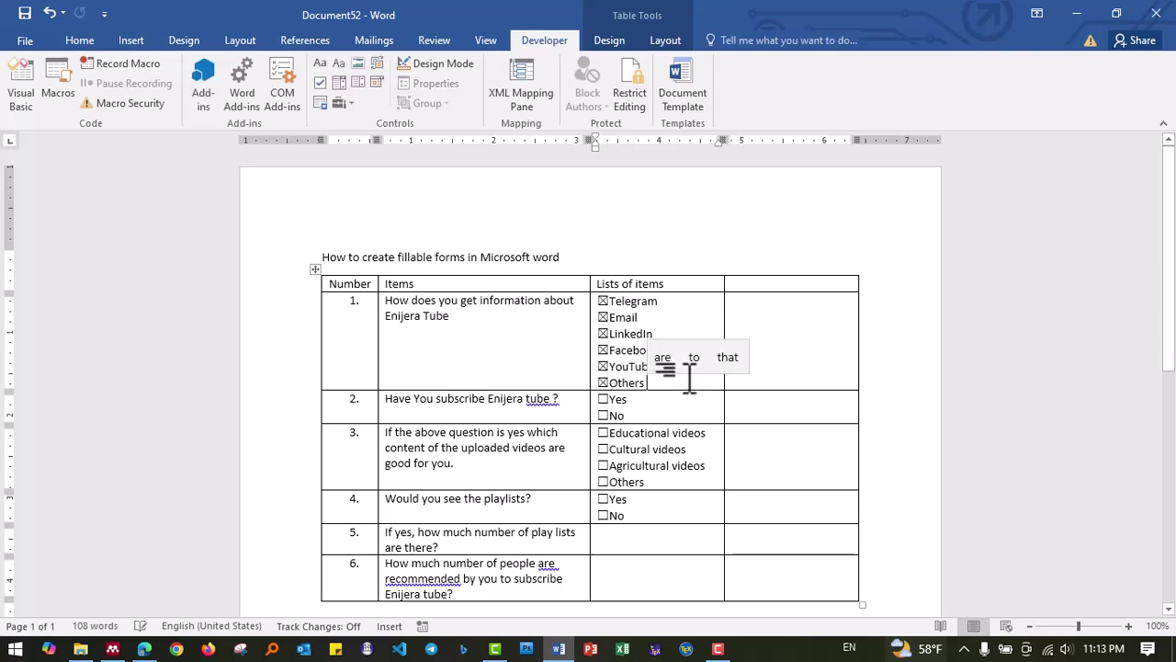
left_click(704, 280)
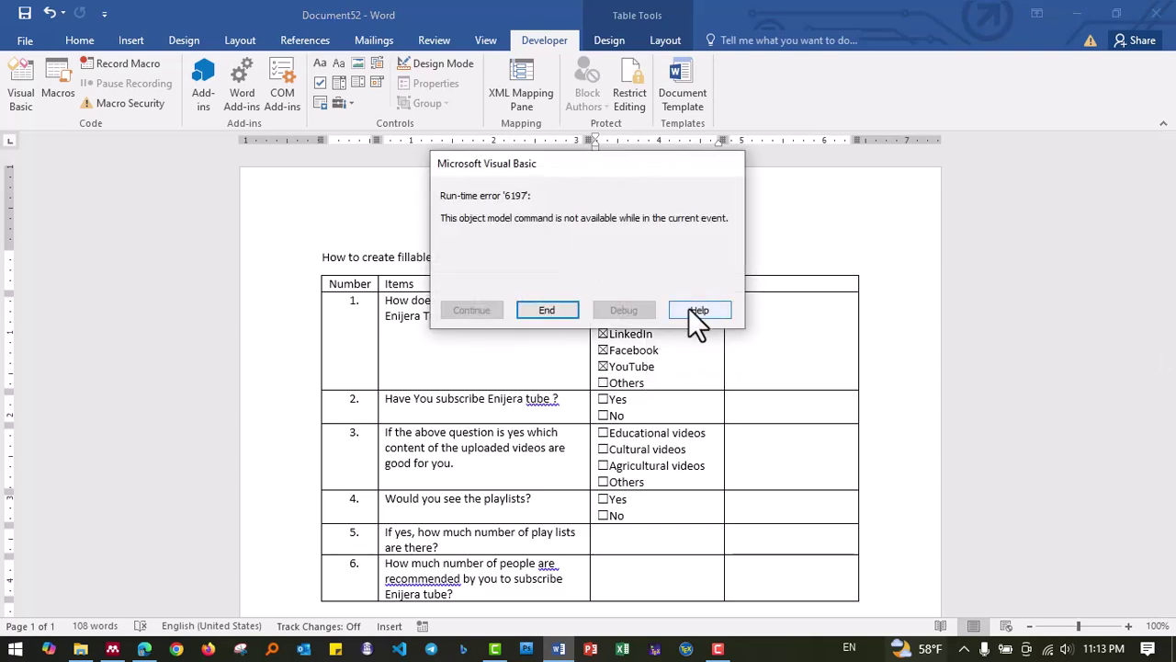
left_click(554, 313)
double_click(629, 350)
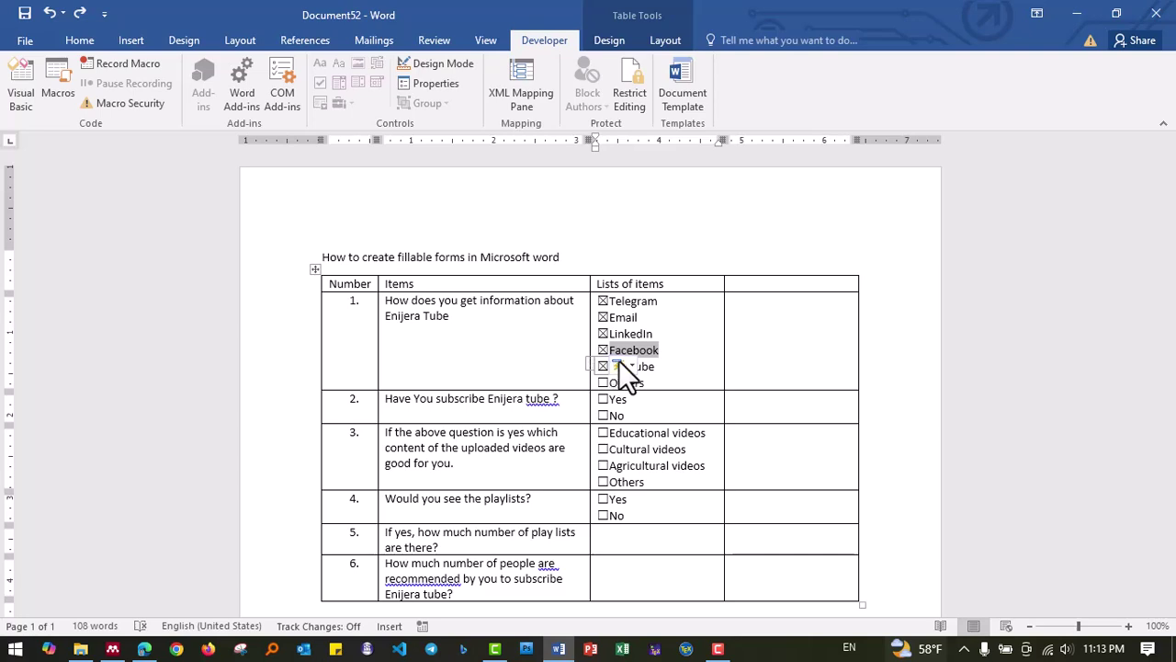
key("ctrl+z")
key("ctrl+z")
key("ctrl+z")
key("ctrl+z")
key("ctrl+z")
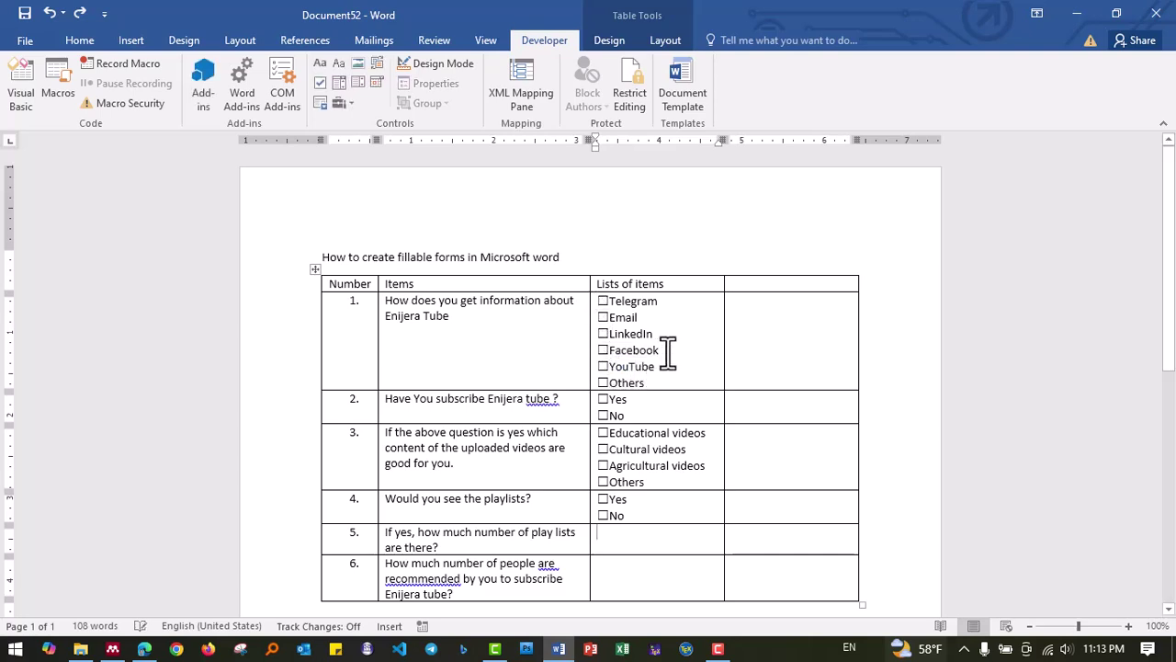
Insert a combo box content control after "Others" in row 1 and set it to show as Start/End Tag.
left_click(654, 404)
left_click(336, 84)
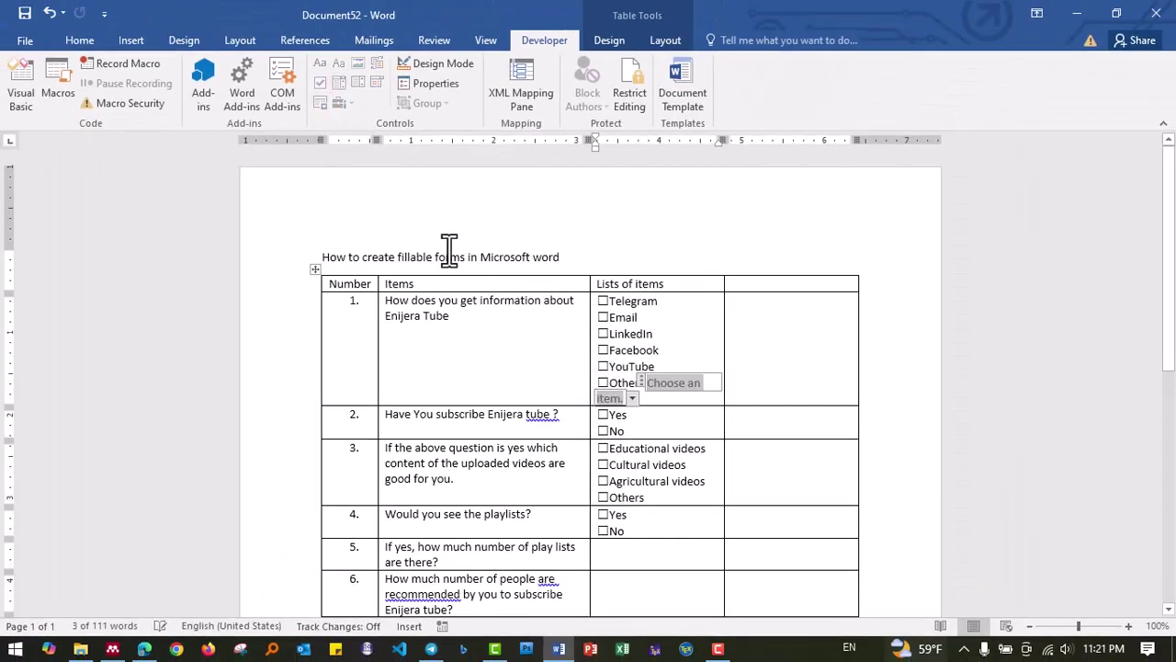
left_click(435, 83)
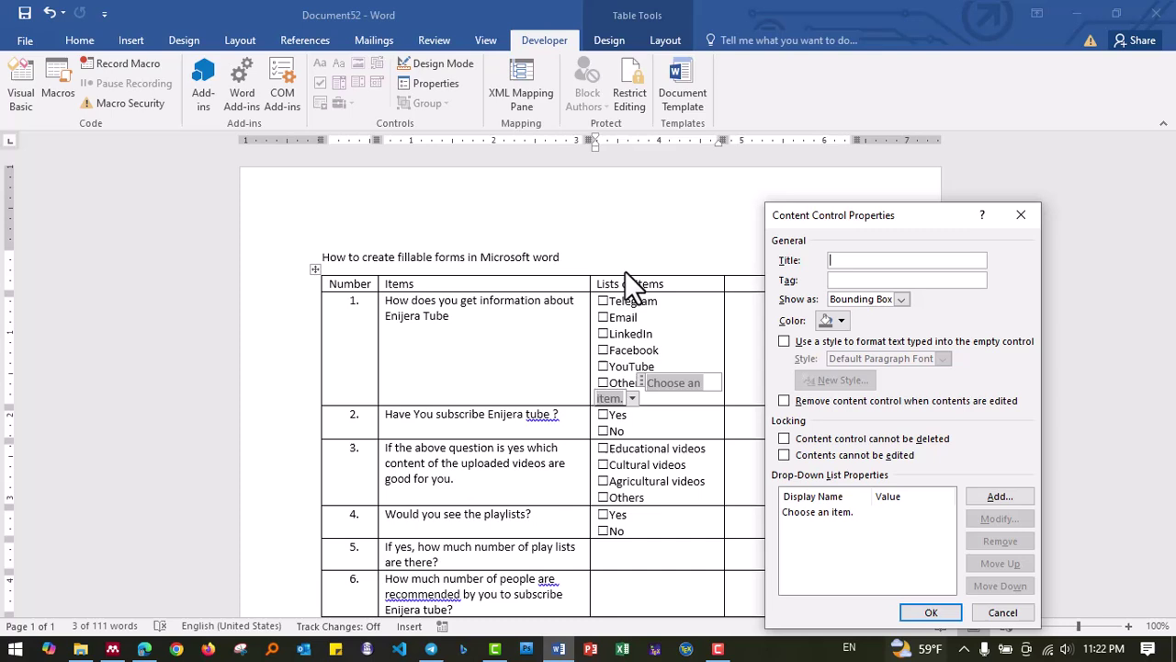
left_click(899, 299)
left_click(887, 328)
left_click(867, 278)
Add the choice "Personal invitation" to the list of the content control after "Others".
left_click(986, 494)
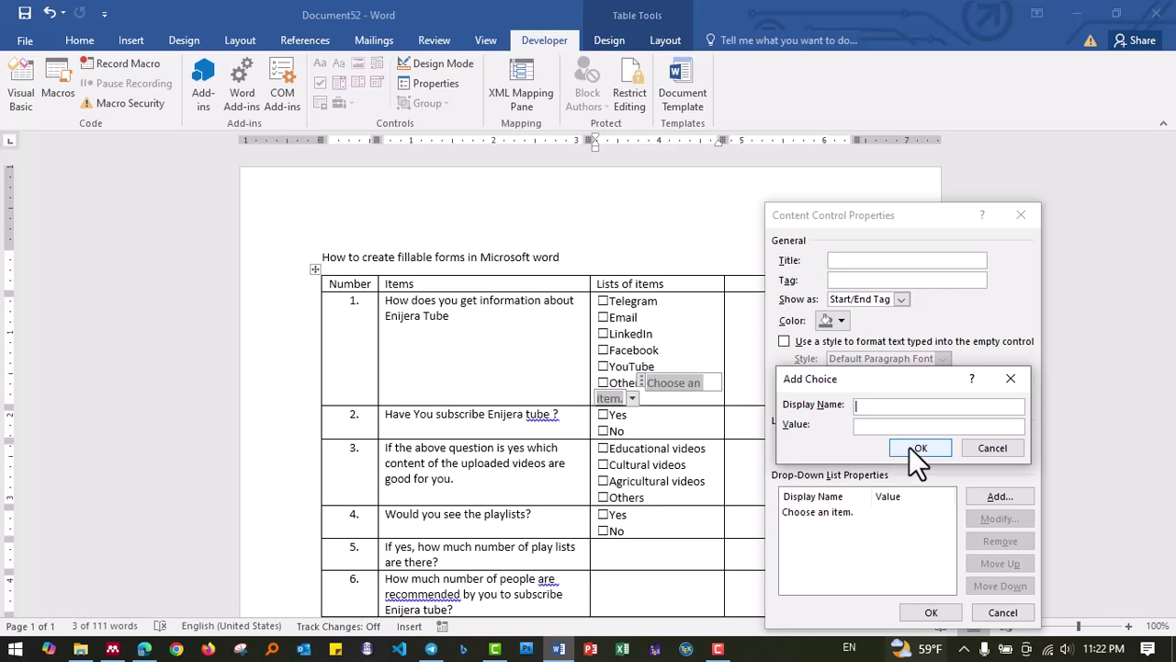
type("[ersonal")
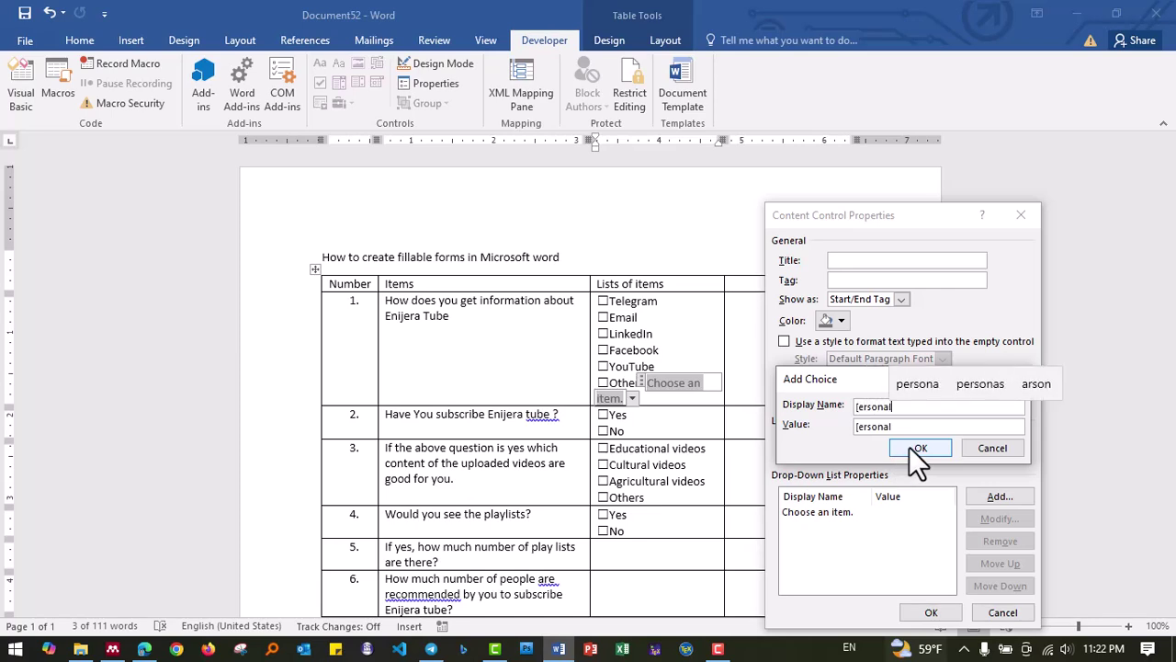
type(" invita")
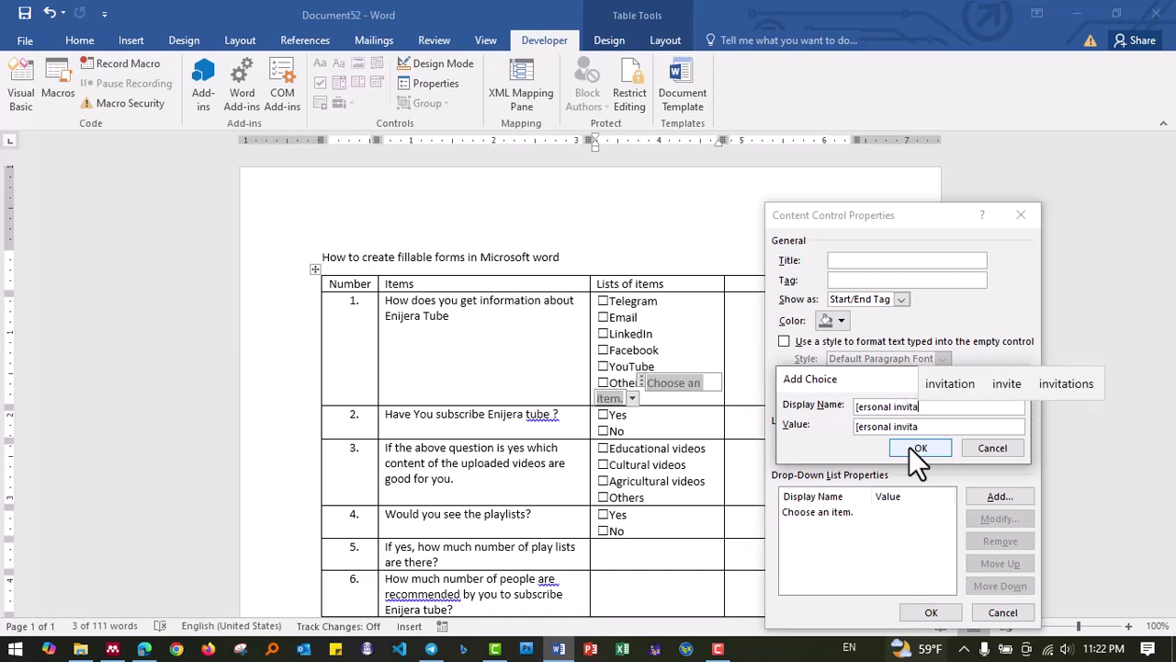
type("tion")
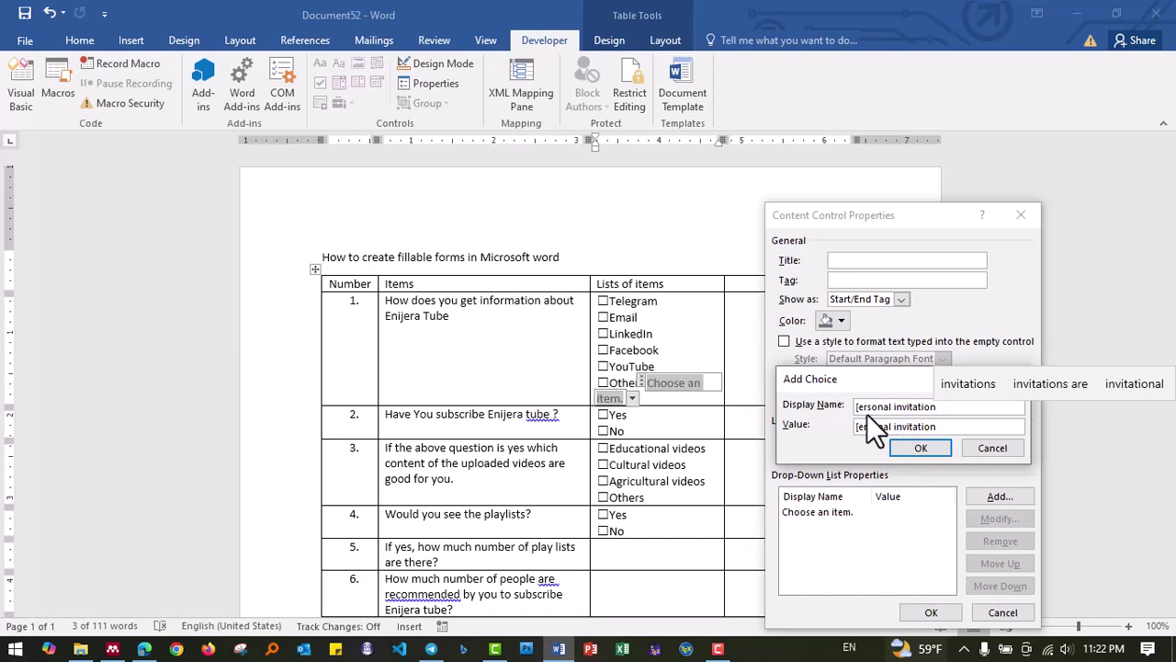
key("Home")
key("Delete")
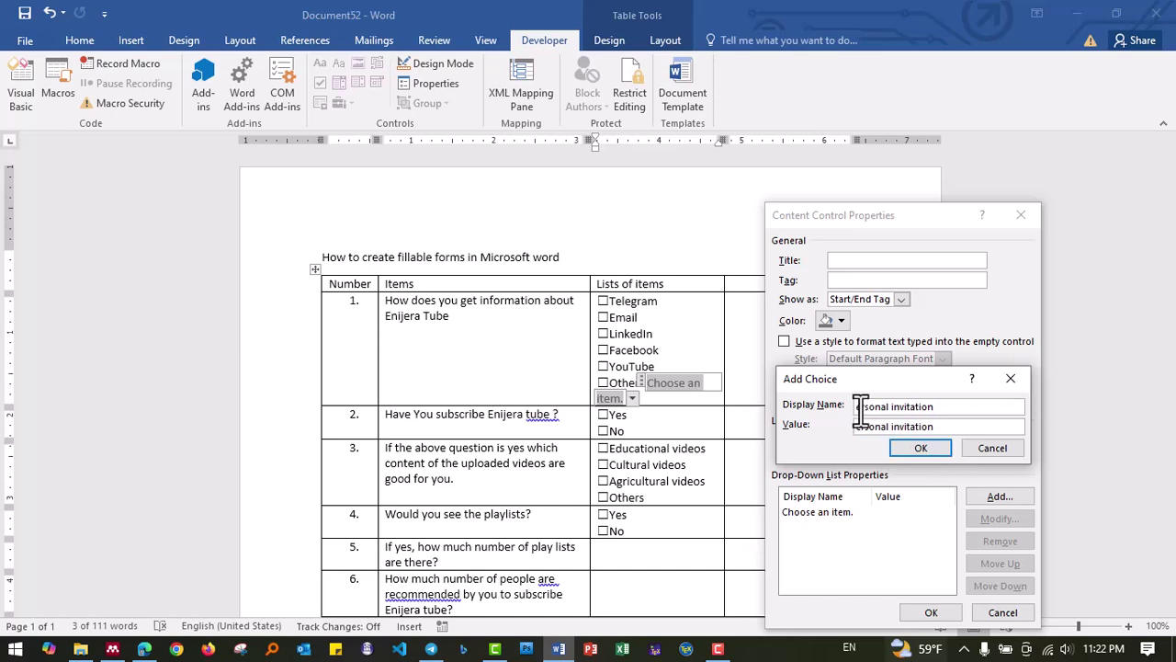
type("Per")
left_click(915, 447)
Add the choice "I have no information about it" to the content control's list.
left_click(992, 497)
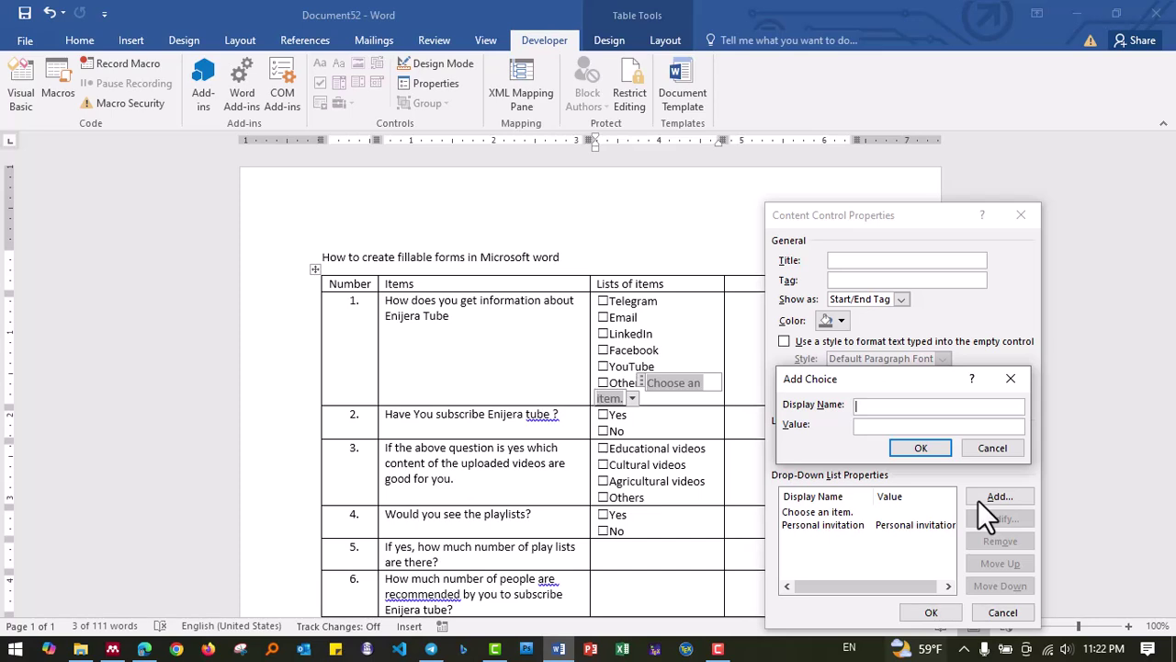
type("I")
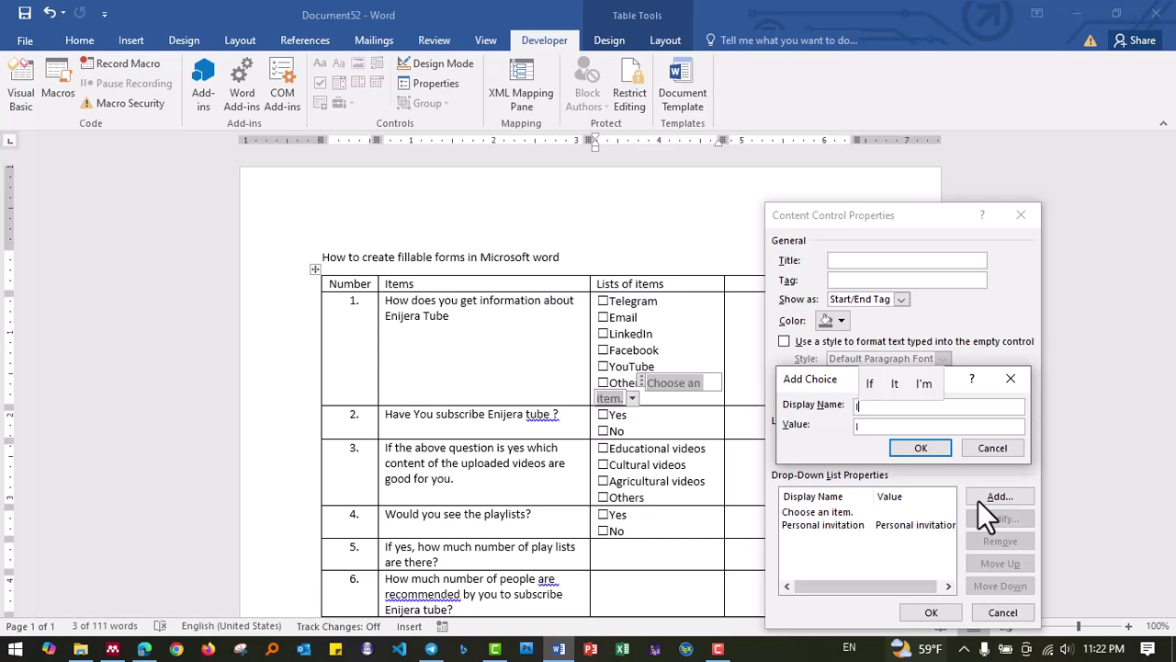
type(" have ")
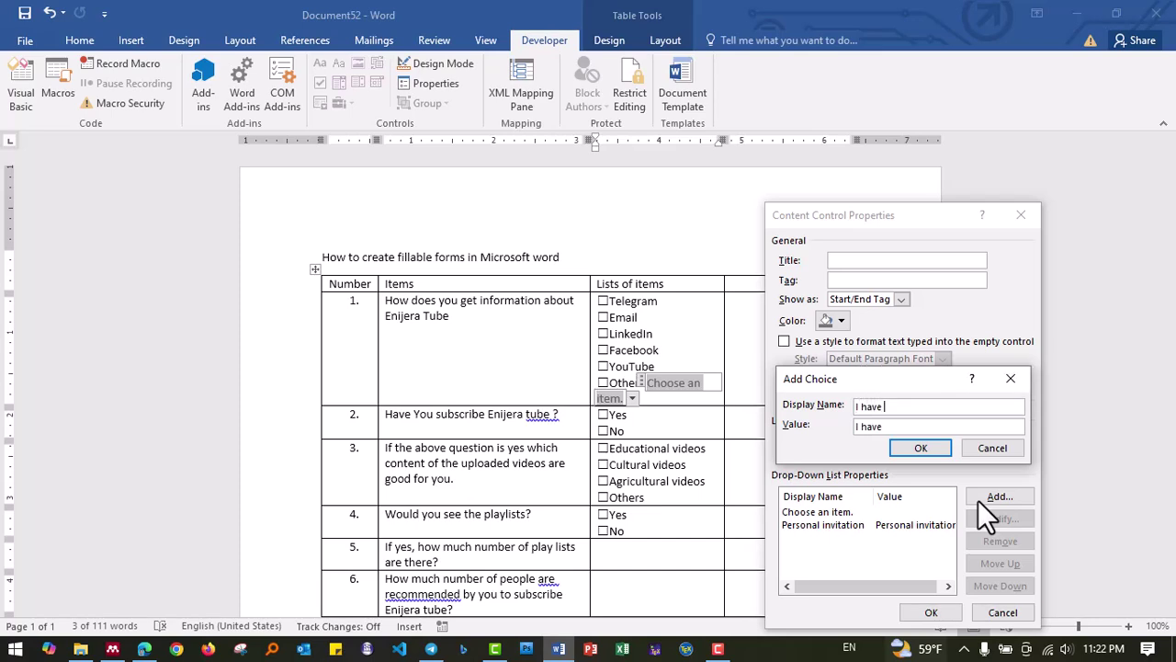
type("no i")
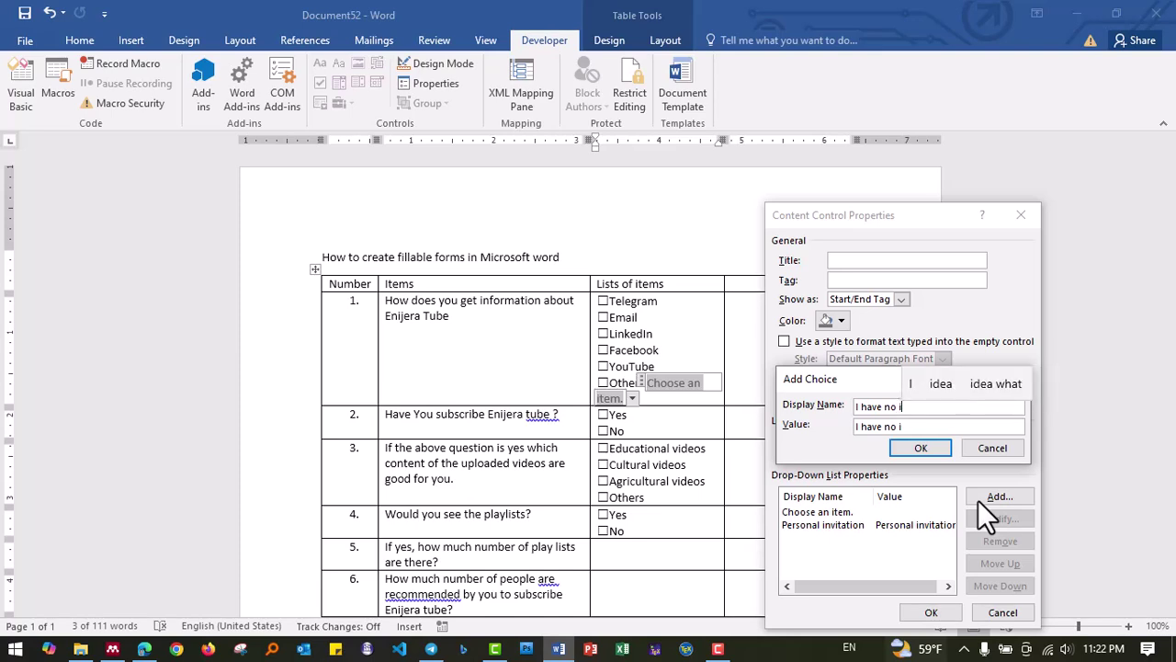
type("nformat")
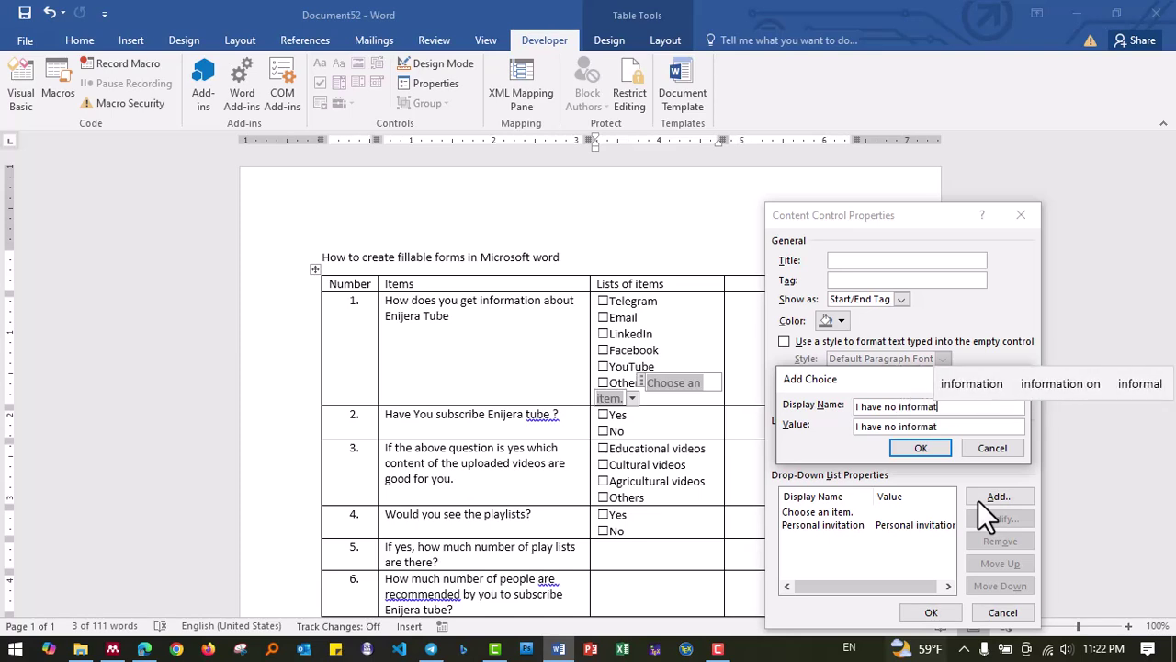
type("ion about ")
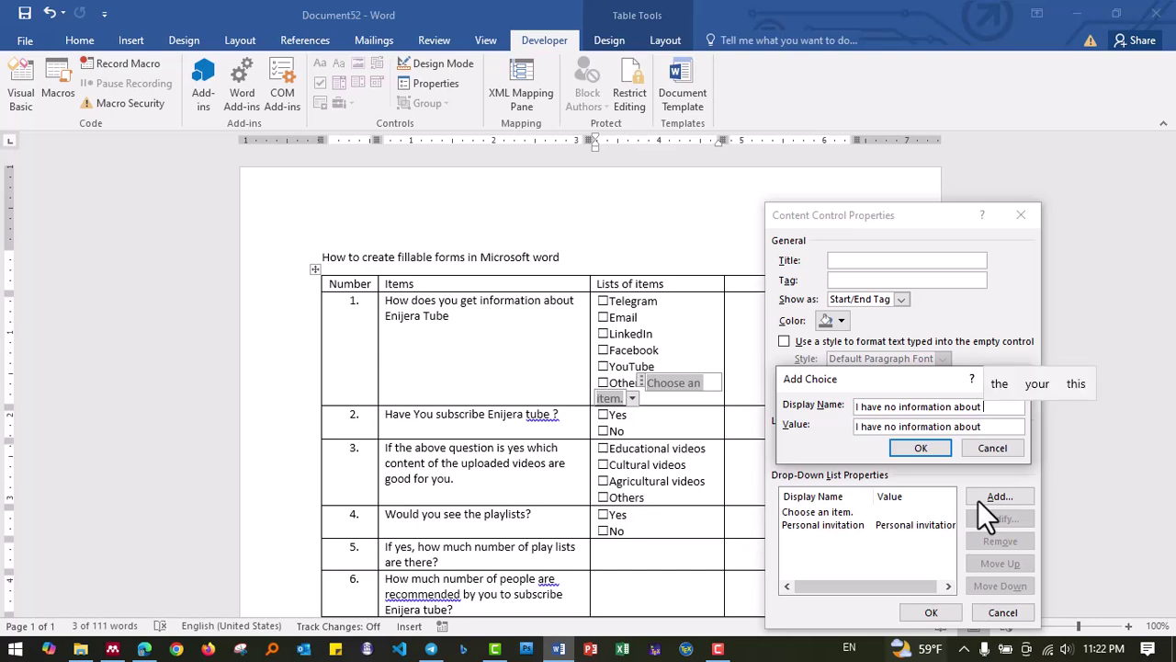
type("it")
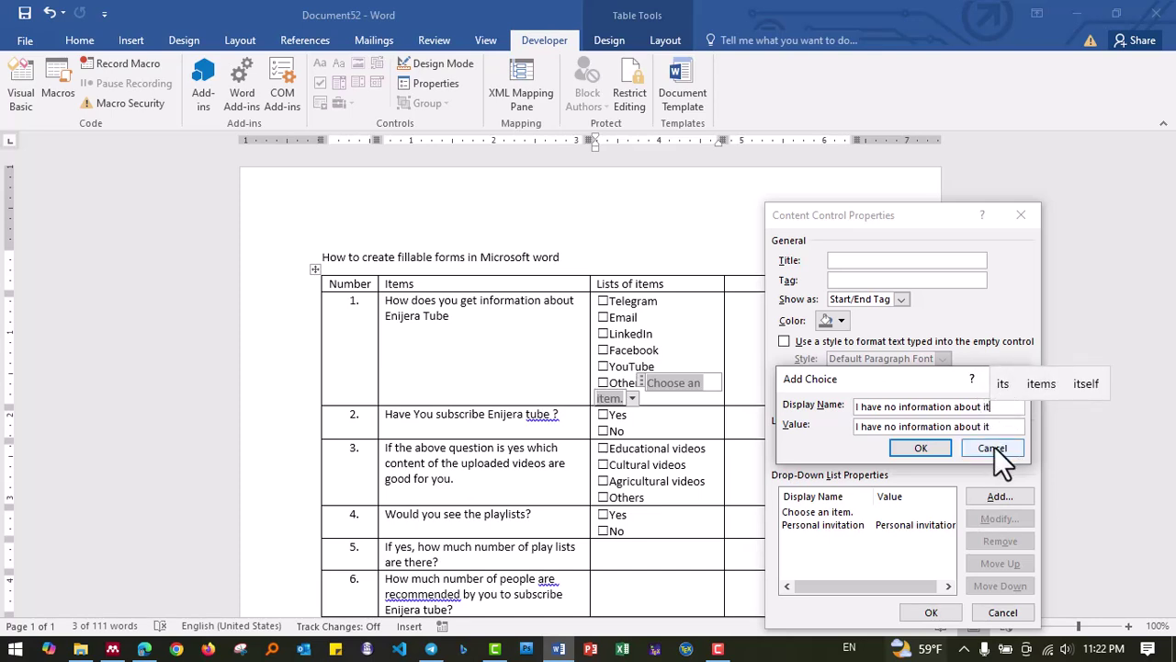
left_click(928, 449)
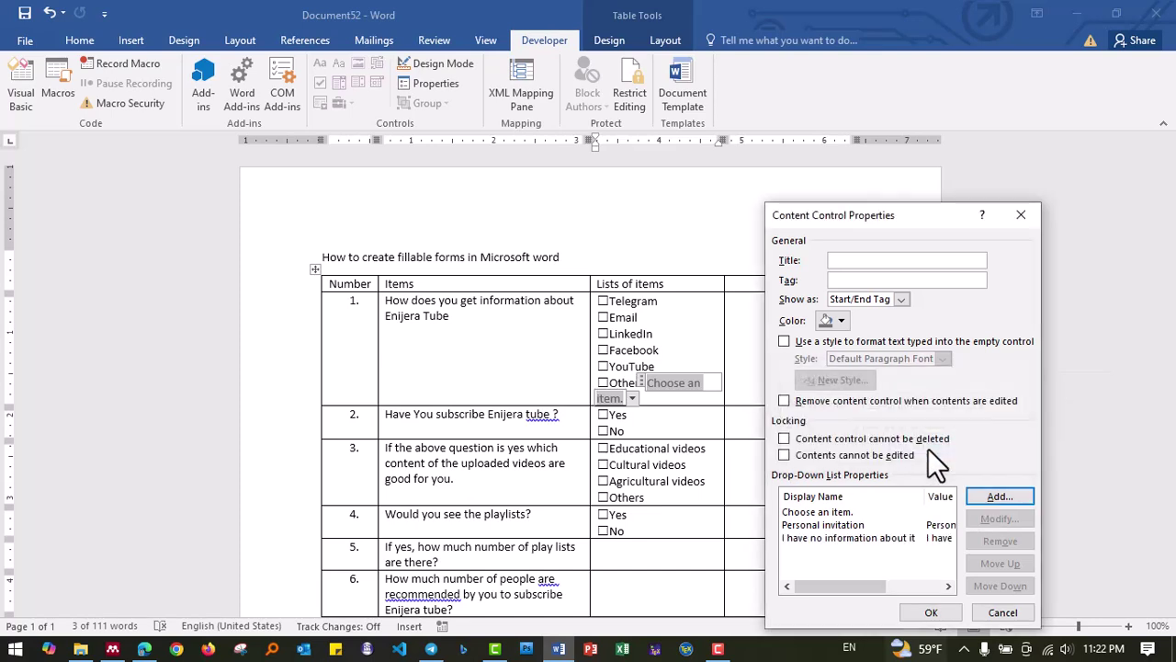
Add the choice 'I search but not find as"ENJERA)"' to the content control's list and open a blank entry for another choice.
left_click(995, 500)
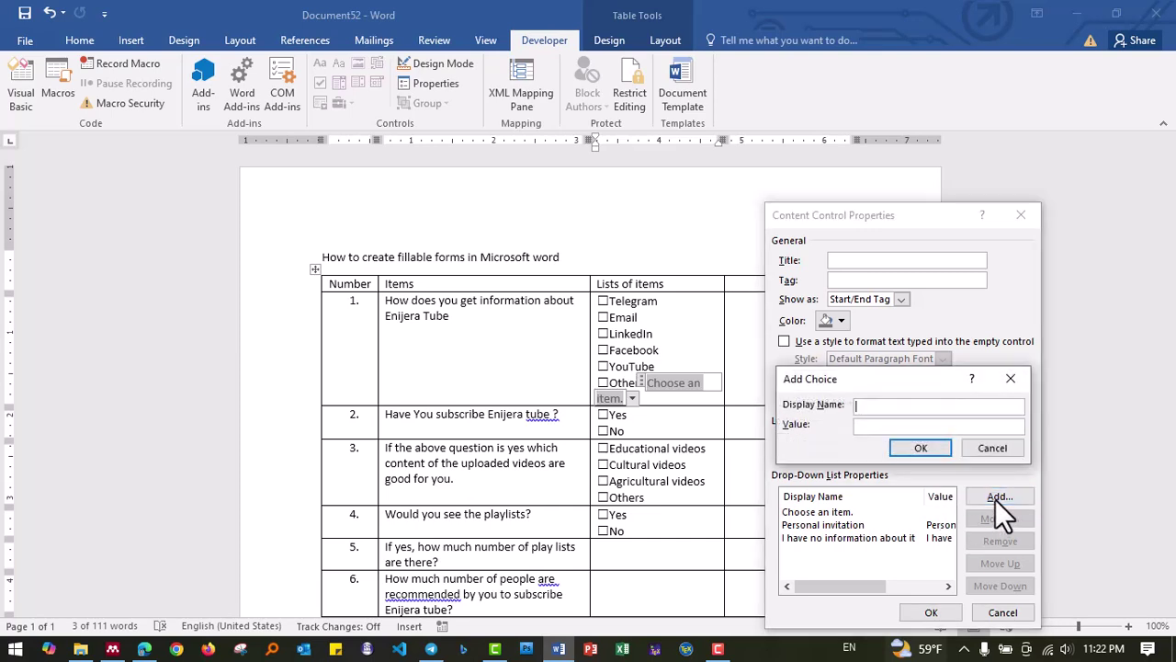
type("I")
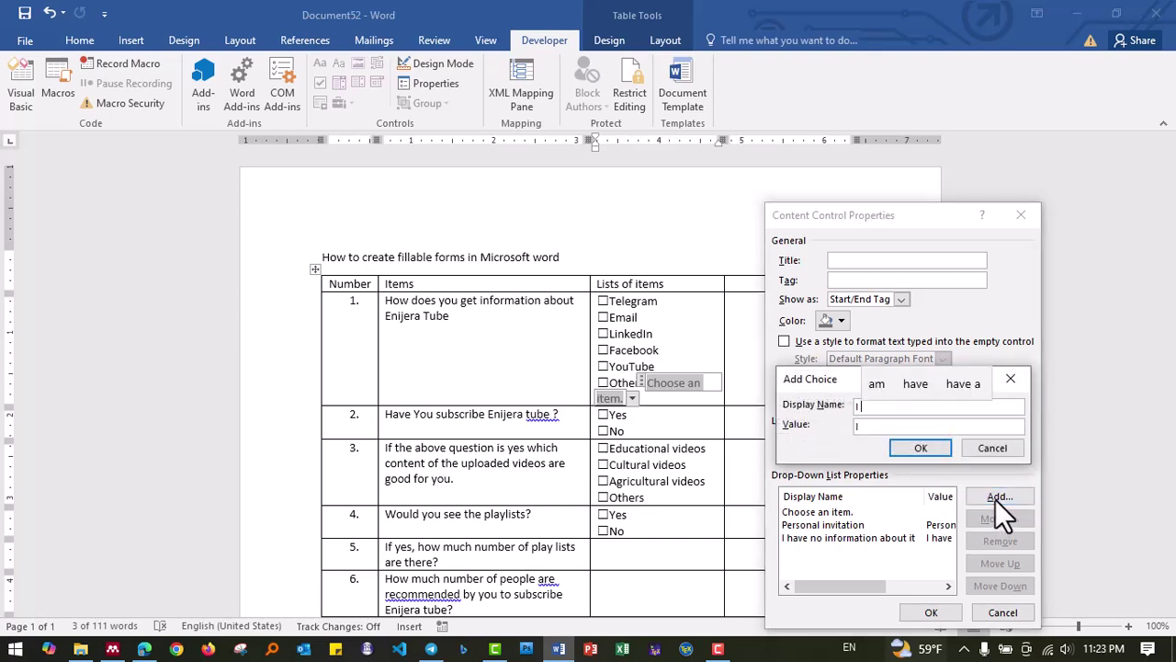
type(" search")
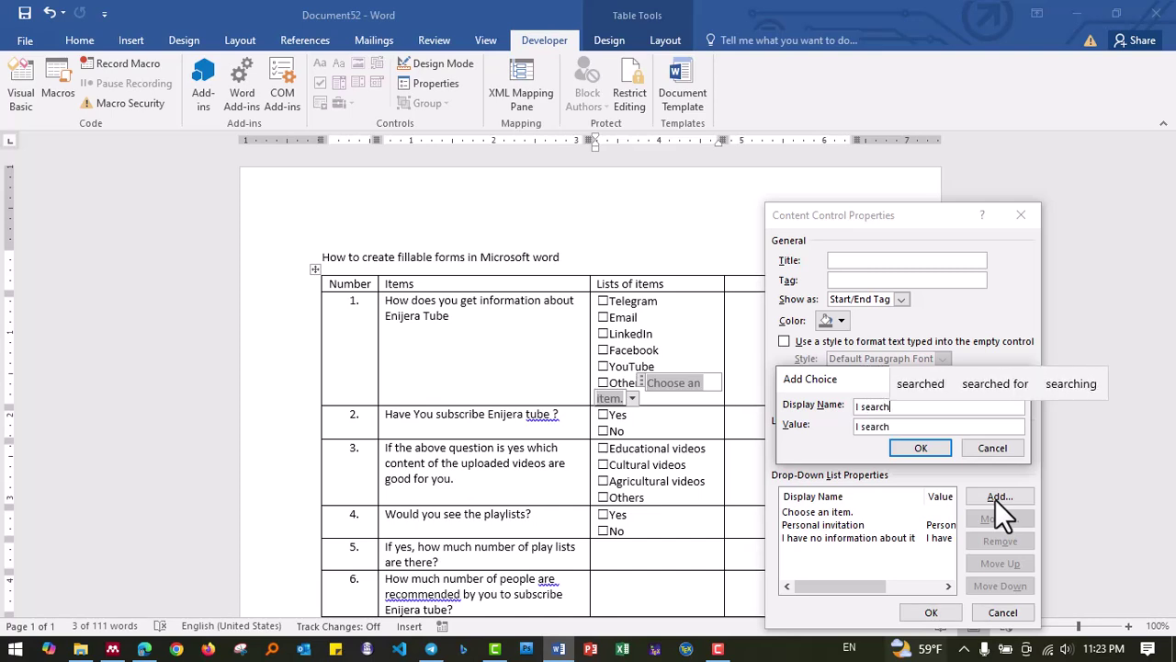
type(" but ")
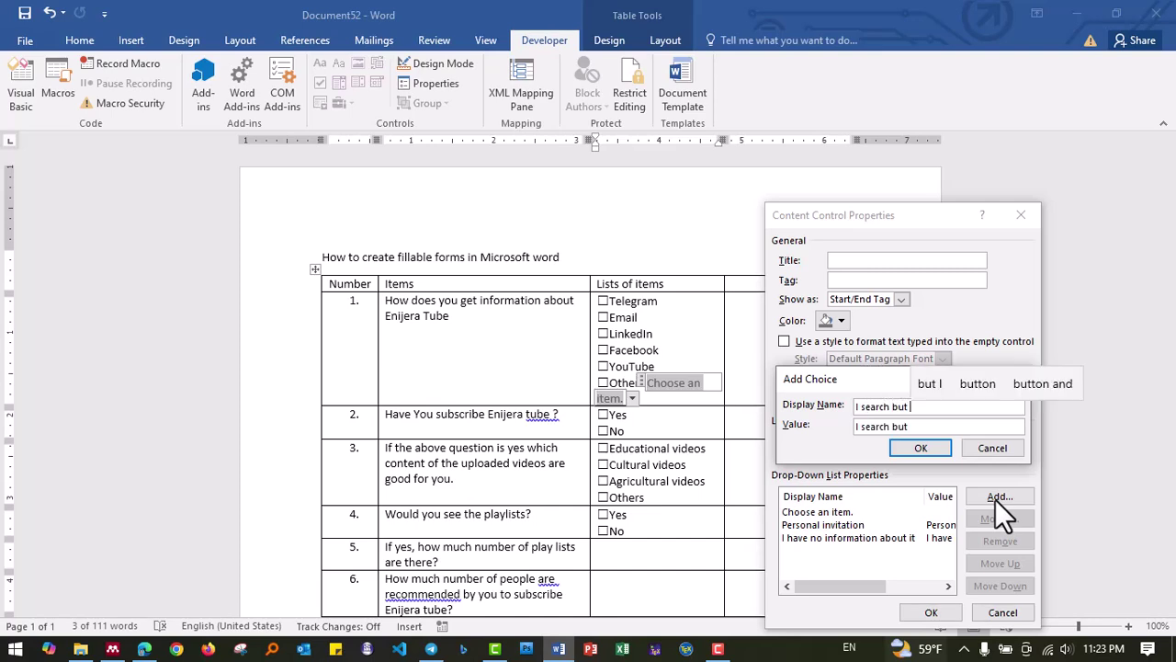
type("not find")
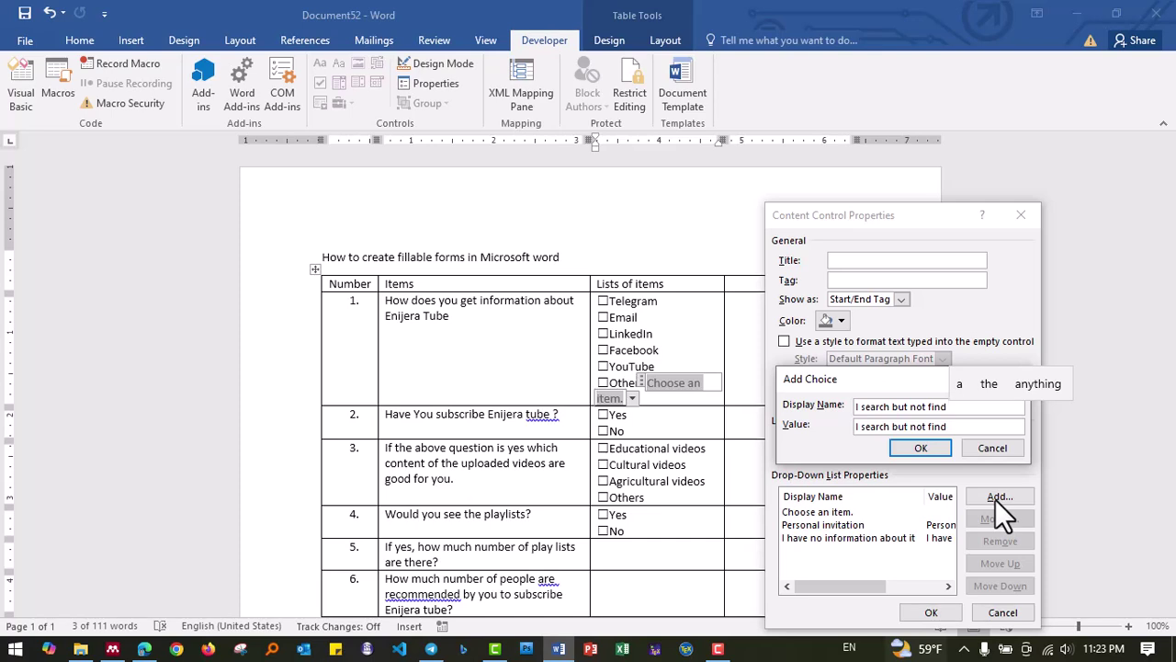
type("as")
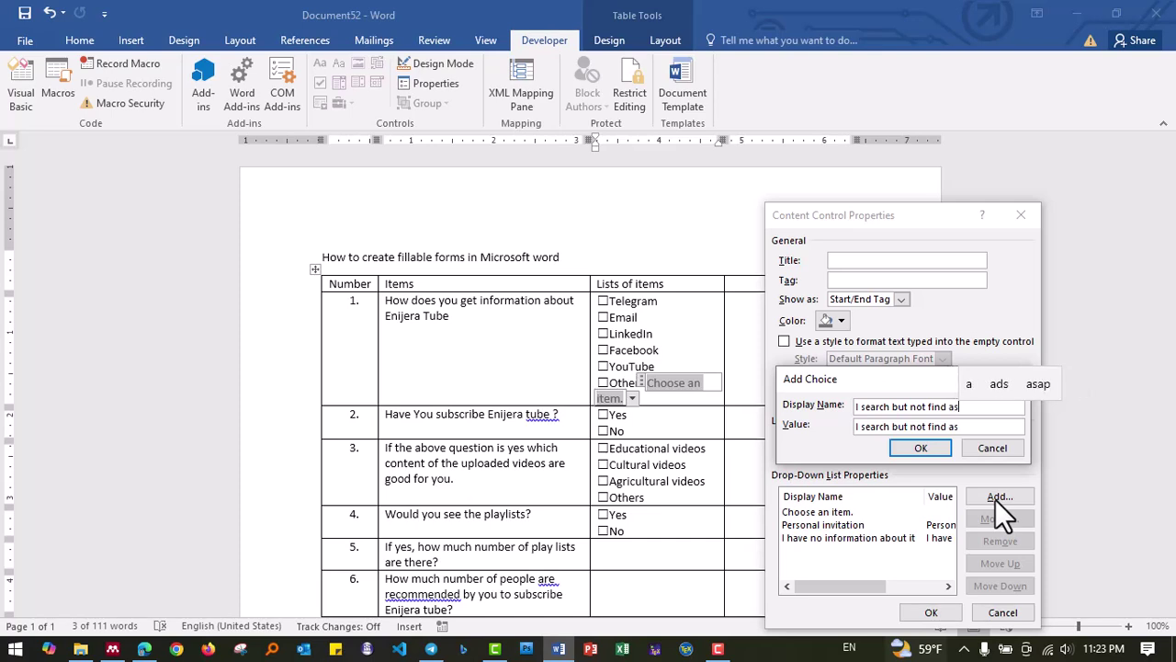
type("\"")
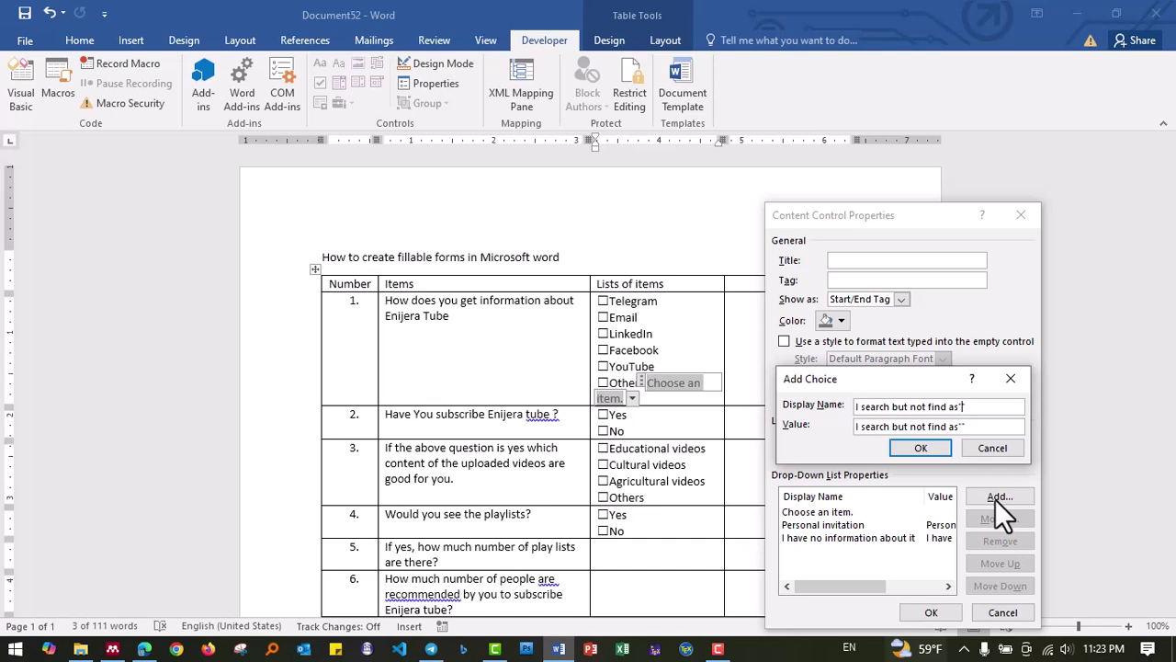
type("ENJE")
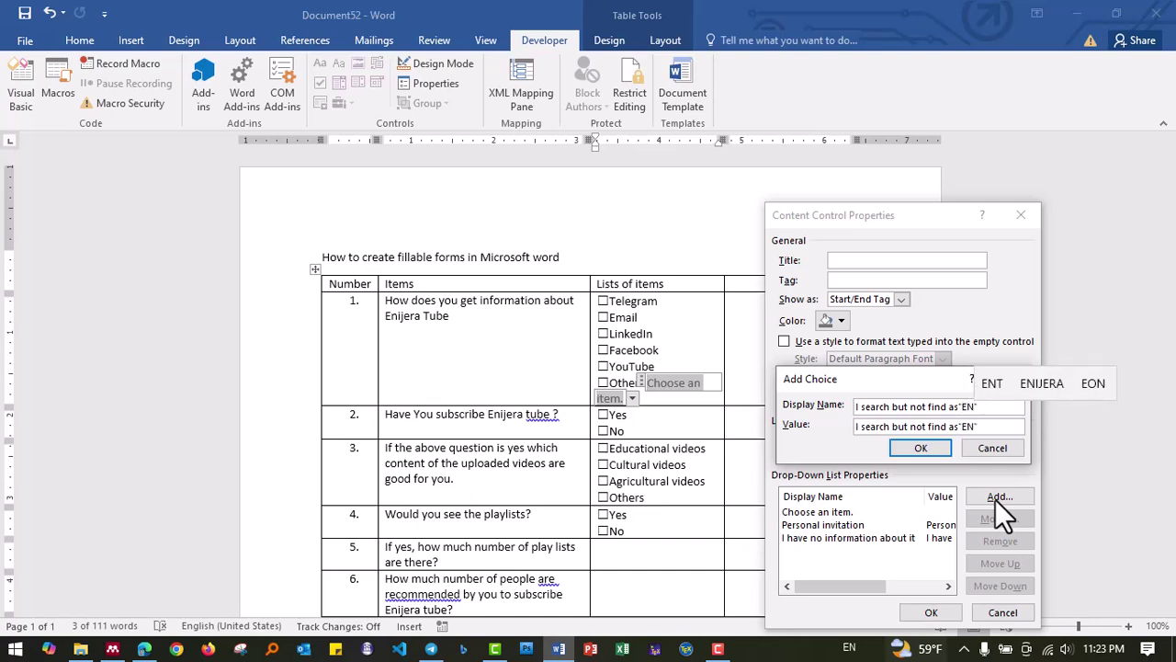
type("RA")
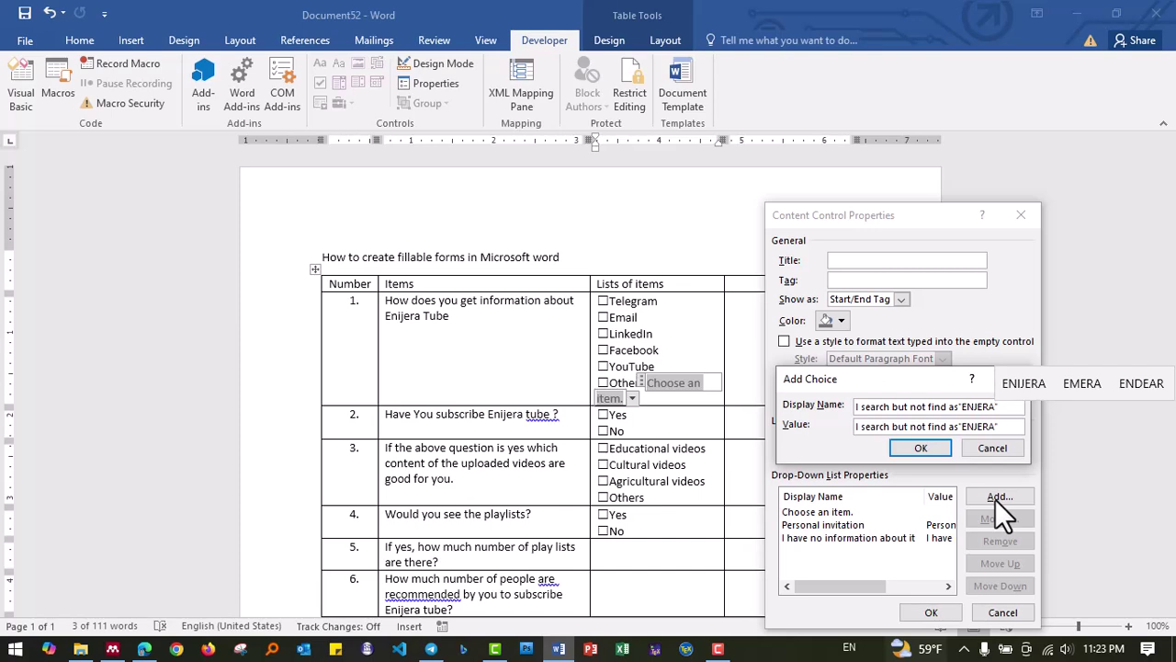
type(")")
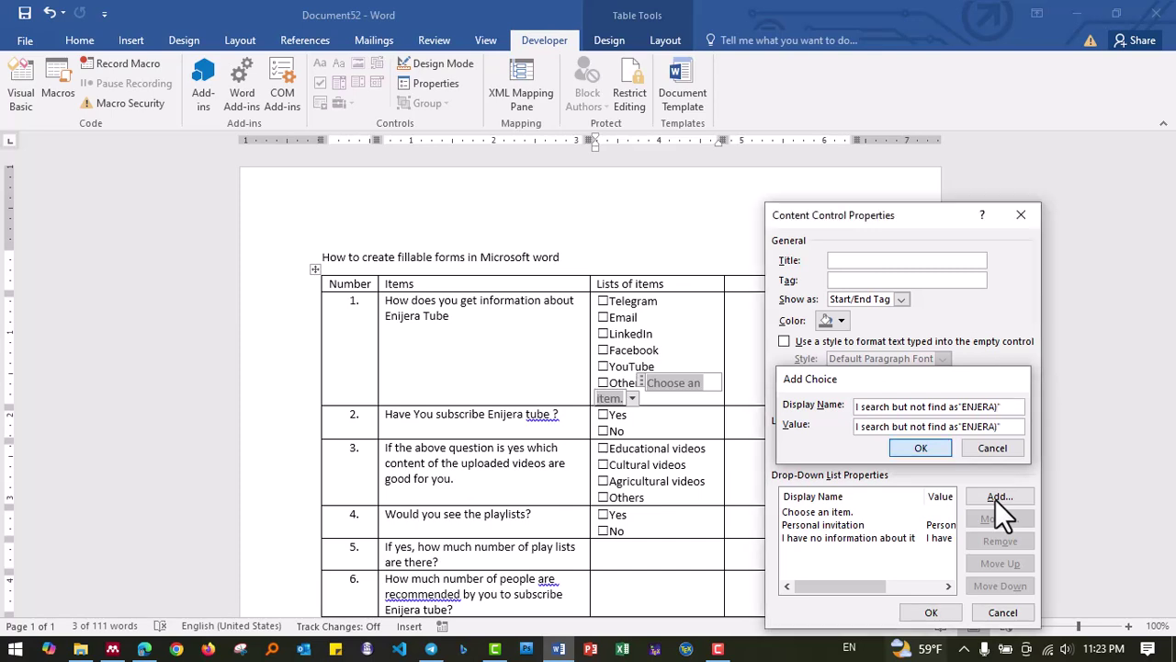
key("Return")
left_click(995, 499)
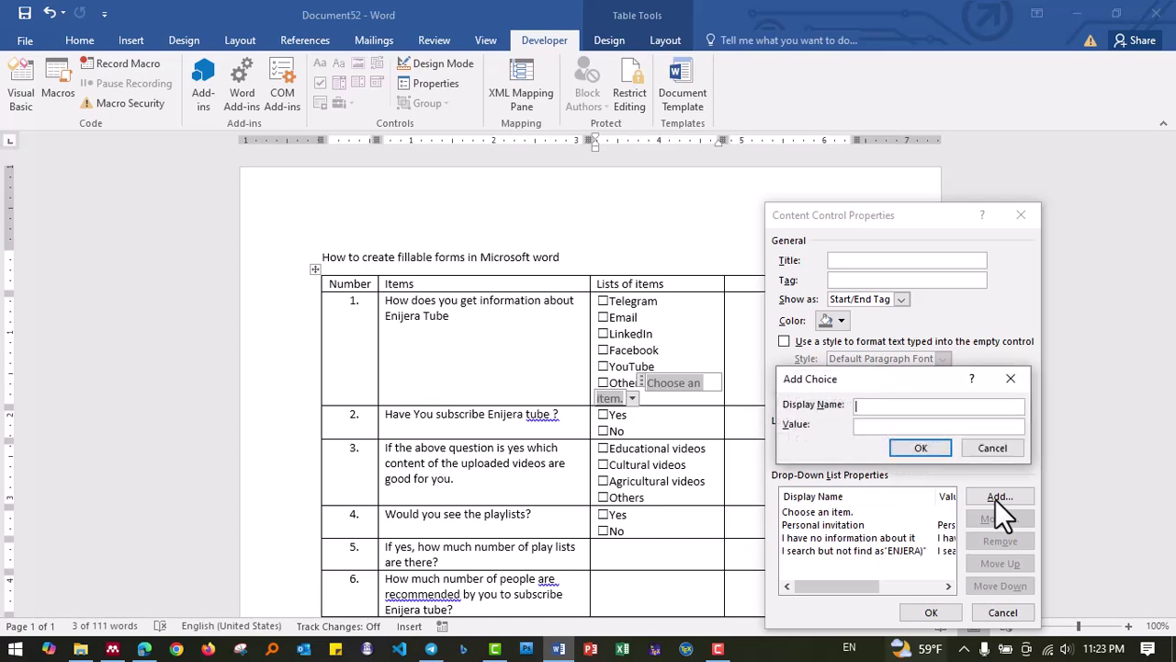
type("is ")
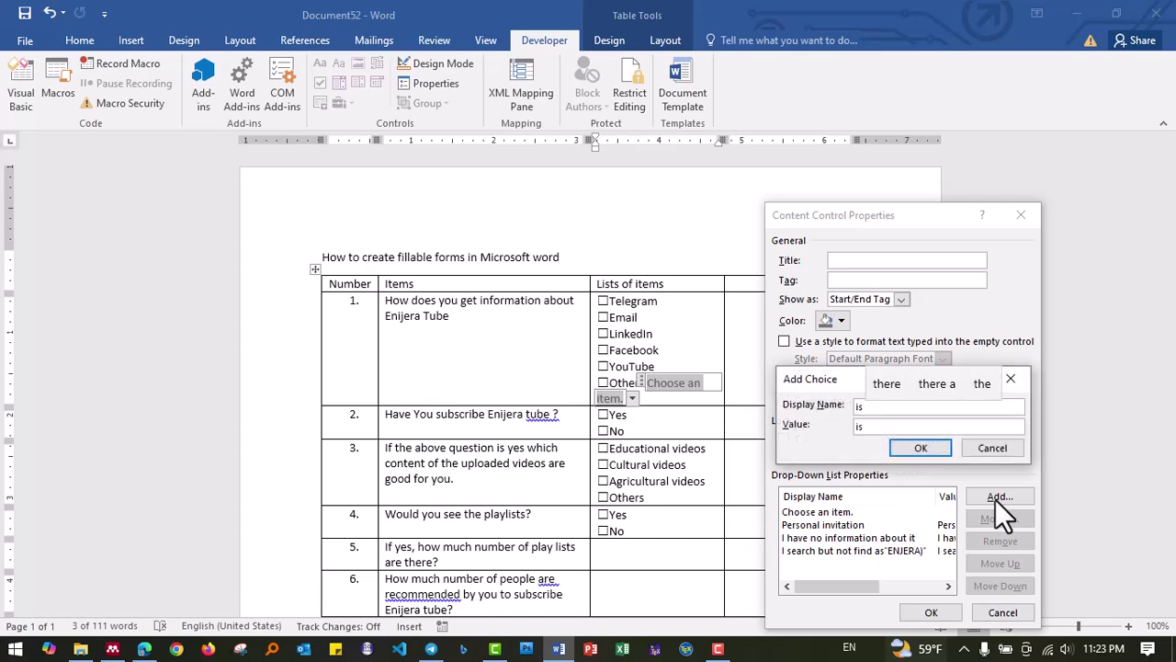
type("the")
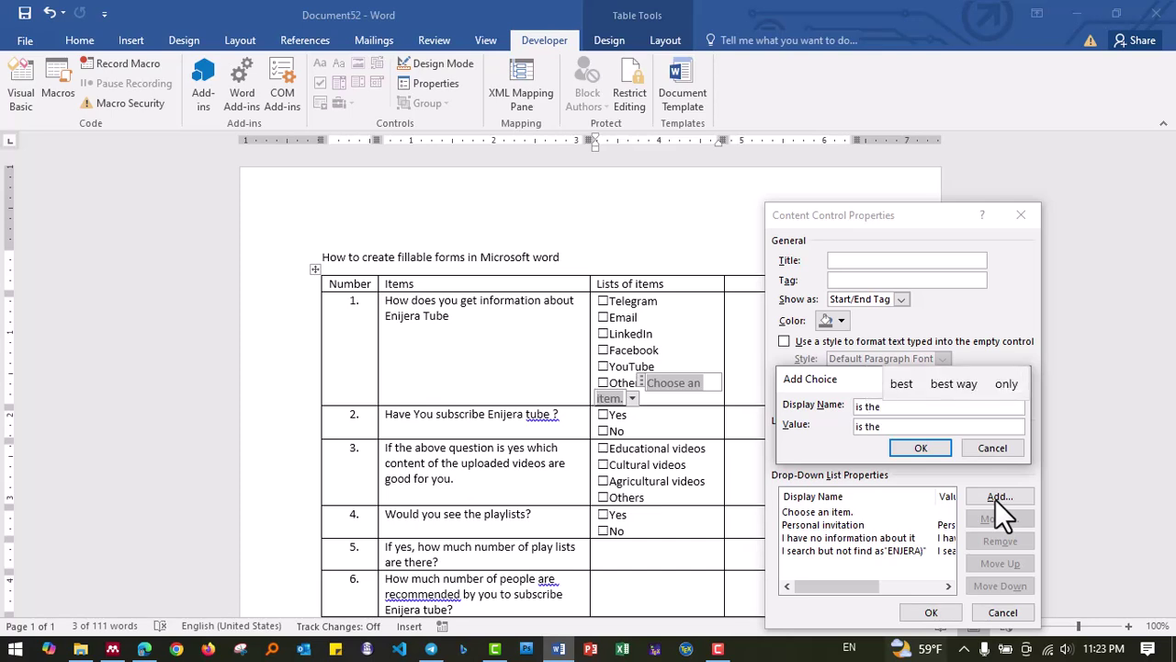
key("BackSpace")
key("BackSpace")
key("BackSpace")
key("BackSpace")
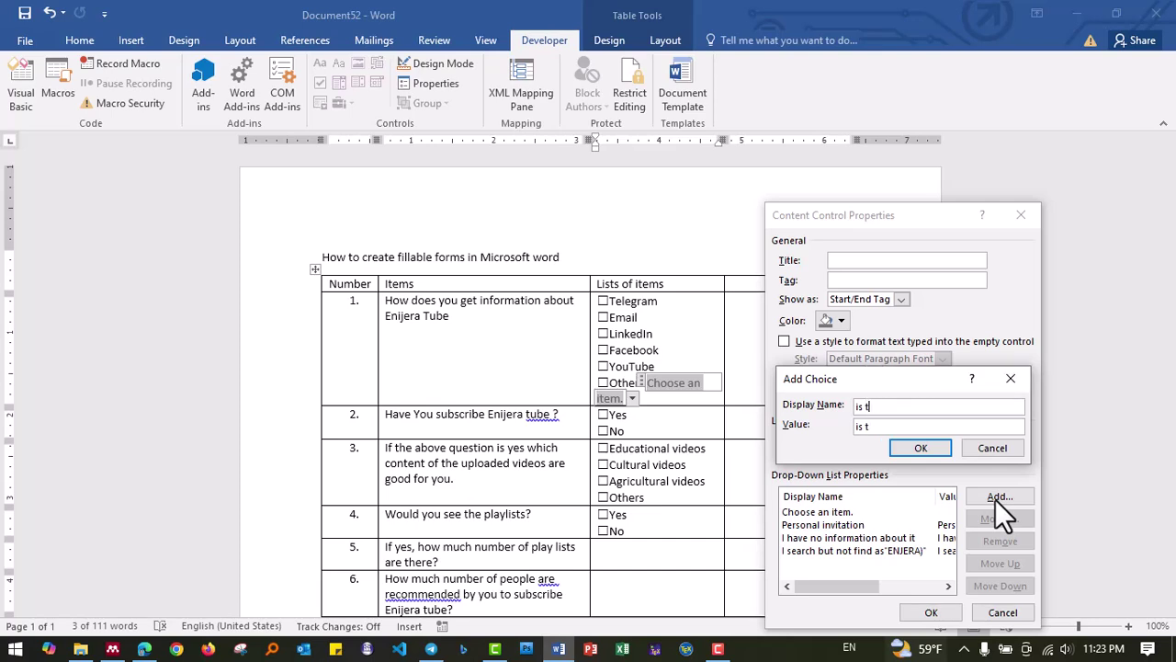
key("BackSpace")
key("BackSpace")
key("BackSpace")
type("cord")
key("BackSpace")
key("BackSpace")
key("BackSpace")
key("BackSpace")
Add the choice 'i got information about it and i search as "Enijera" and i got it' to the content control's list.
type("i")
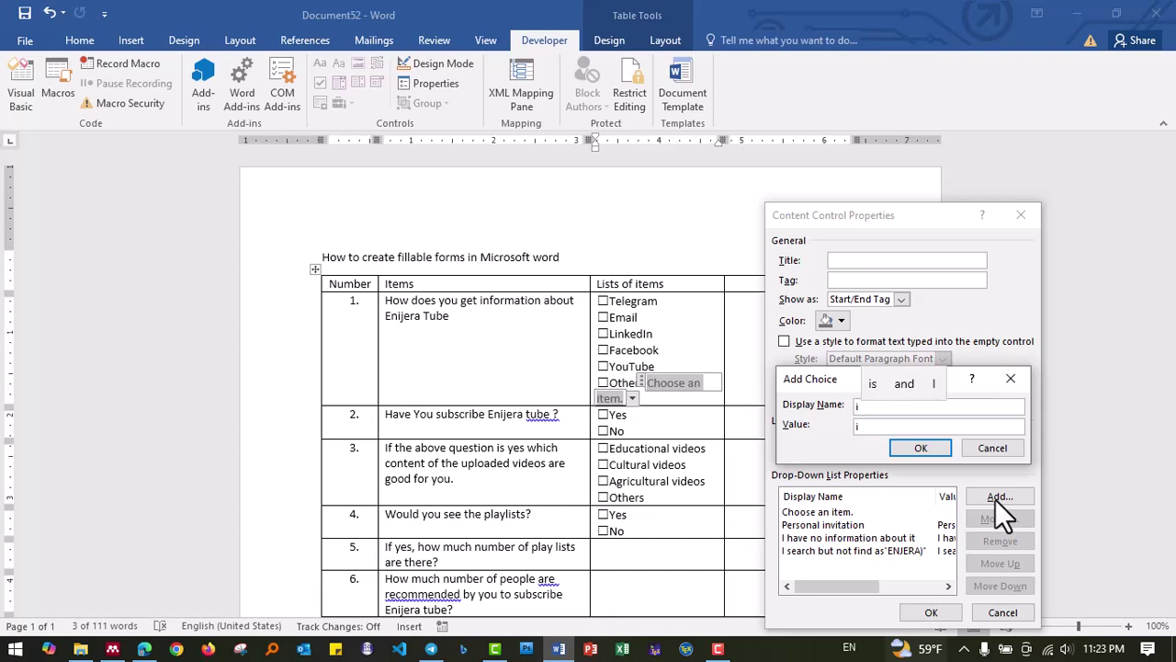
type(" got i")
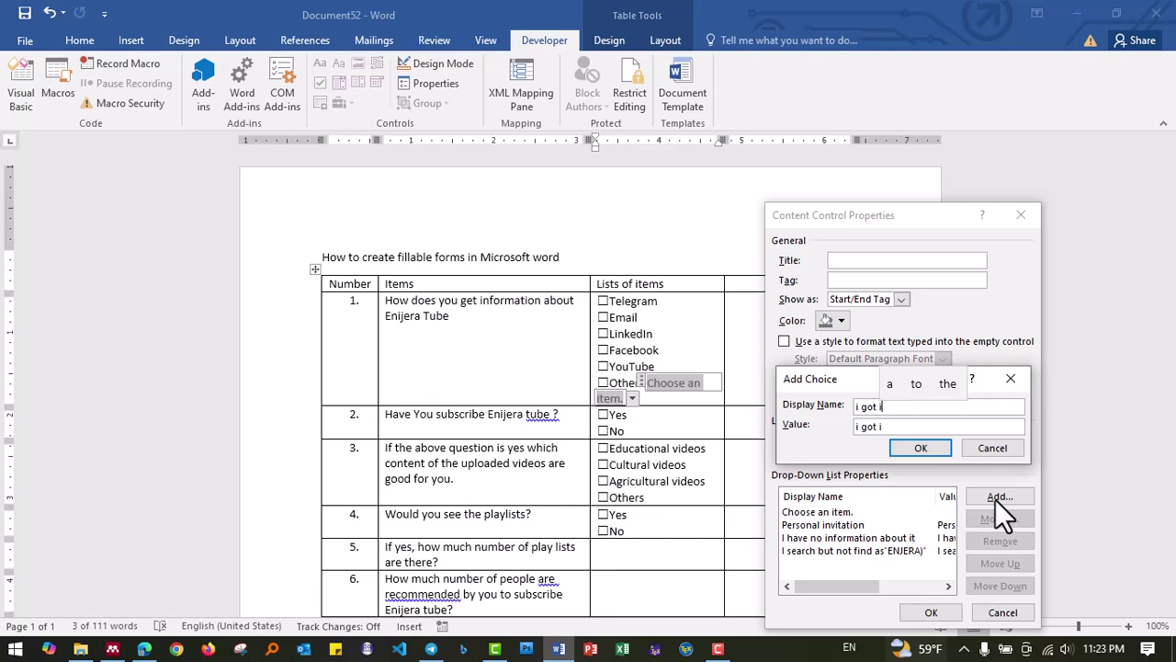
type("nforma")
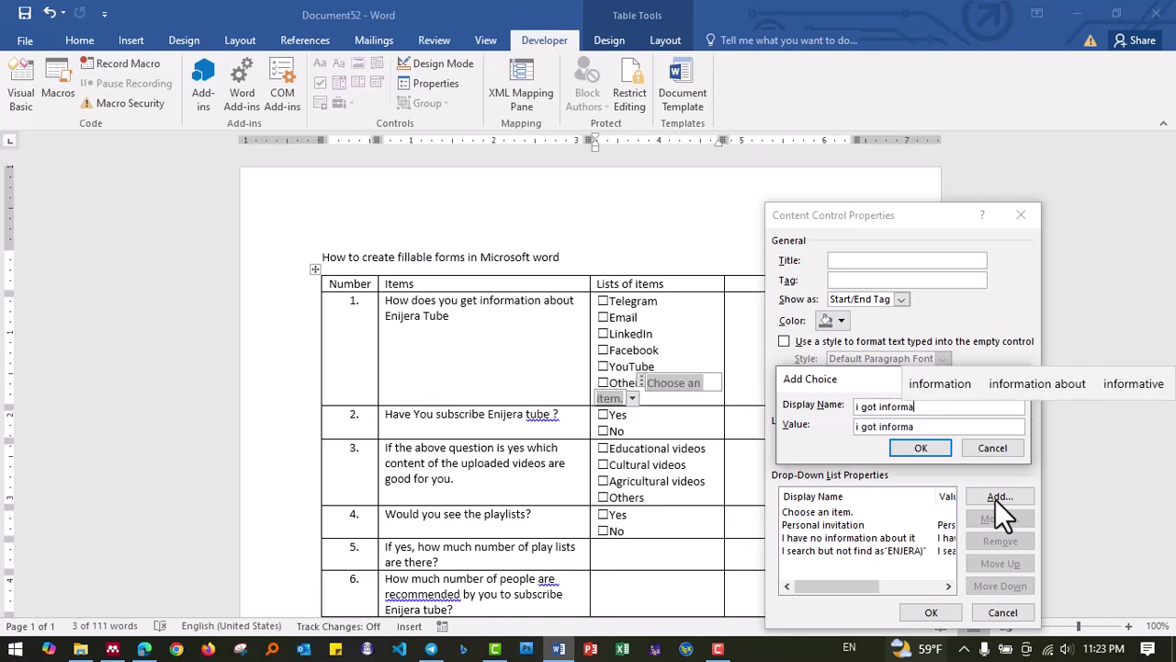
type("tion ")
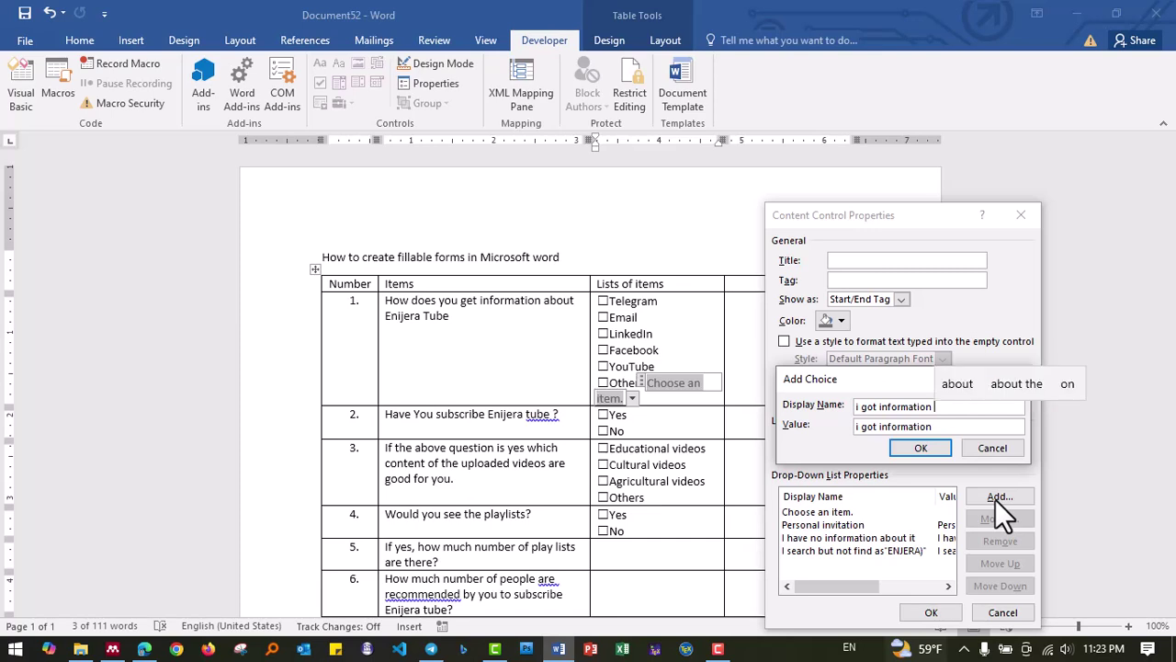
type("about i")
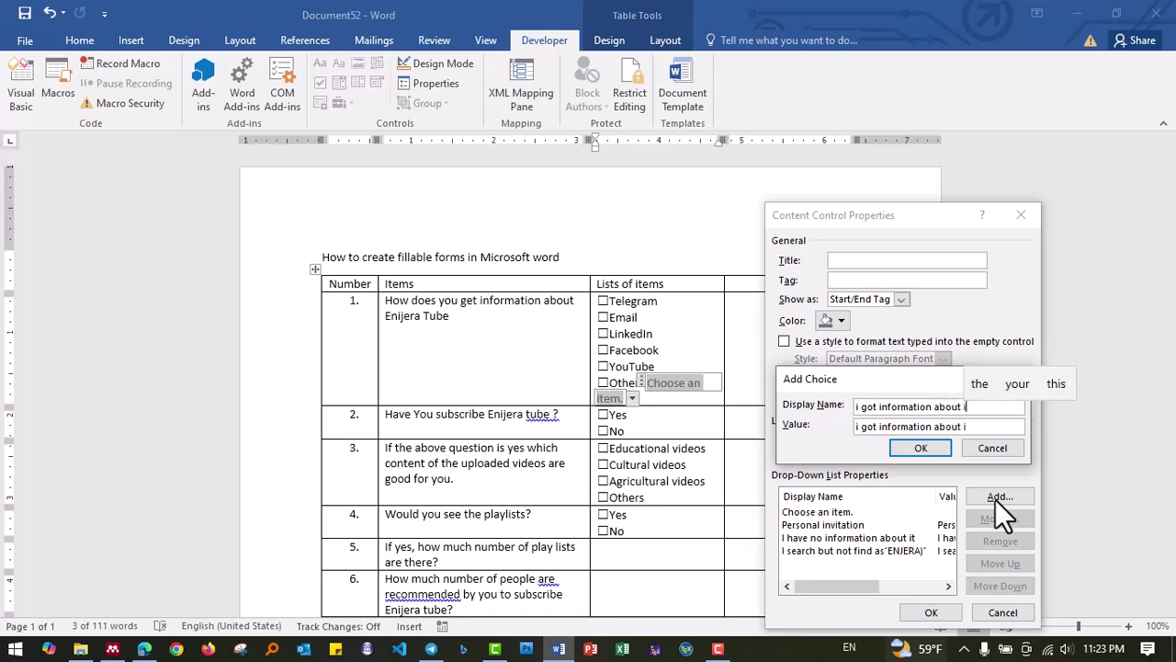
type("t and")
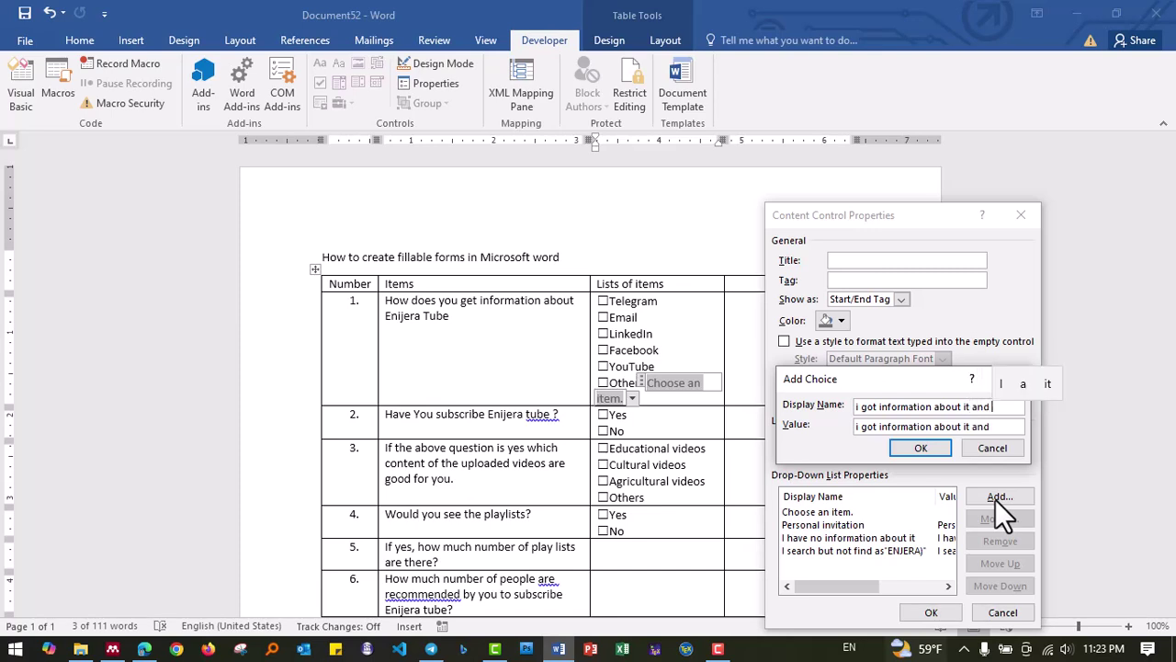
type(" i se")
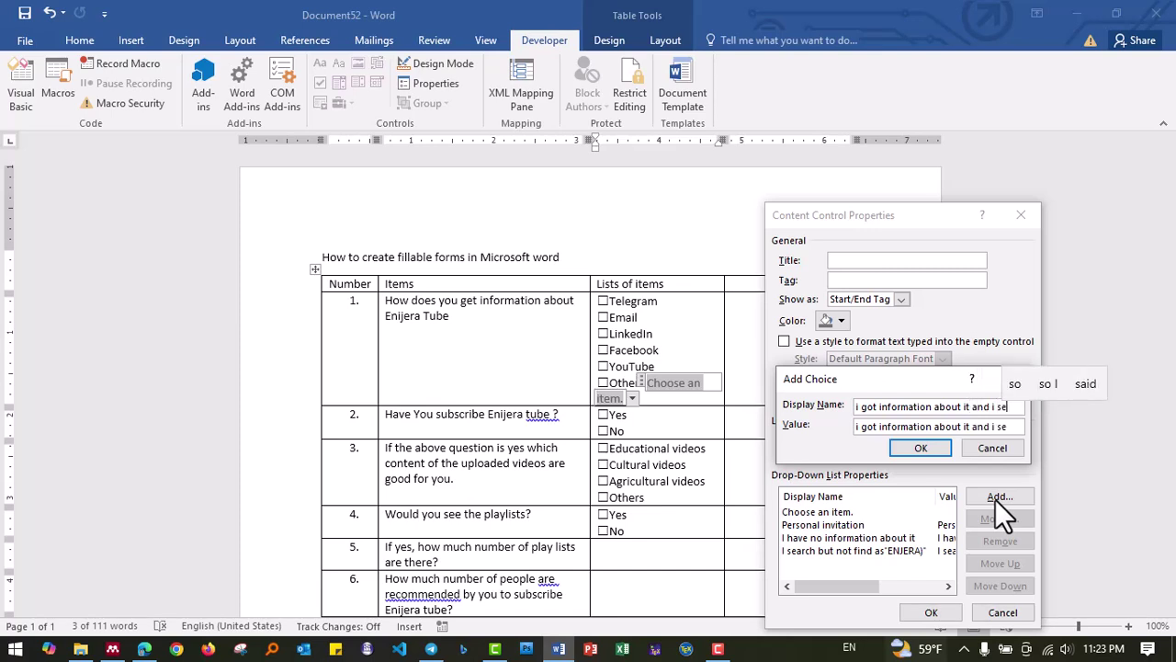
type("arch as")
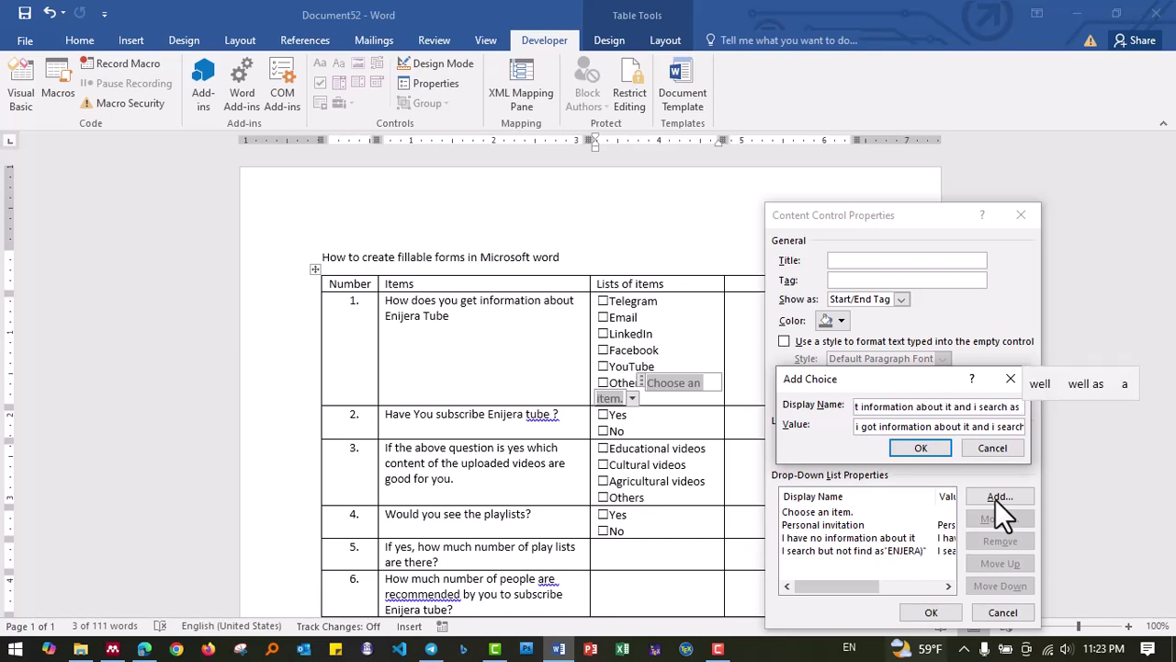
type(" \"")
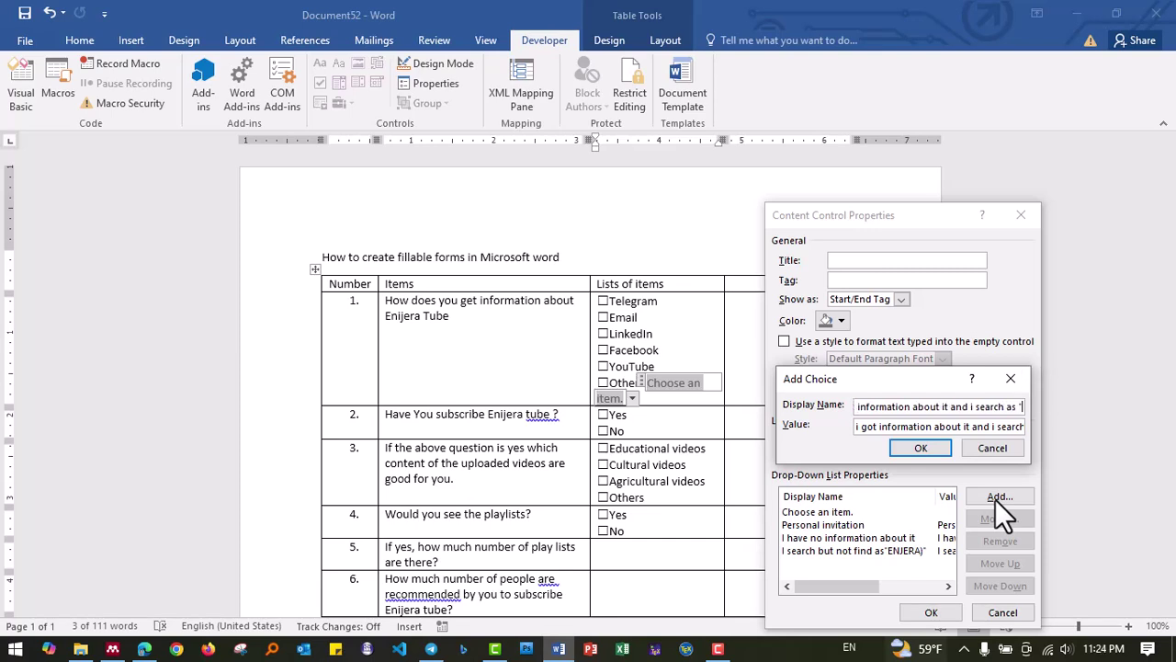
type("Enij")
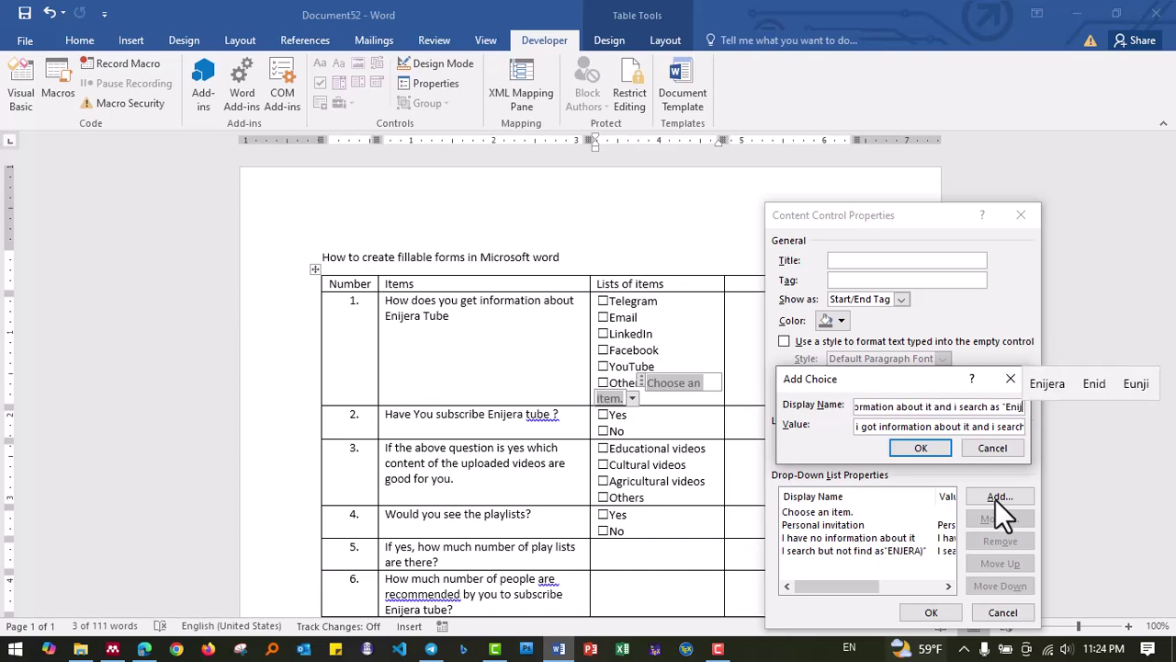
type("era")
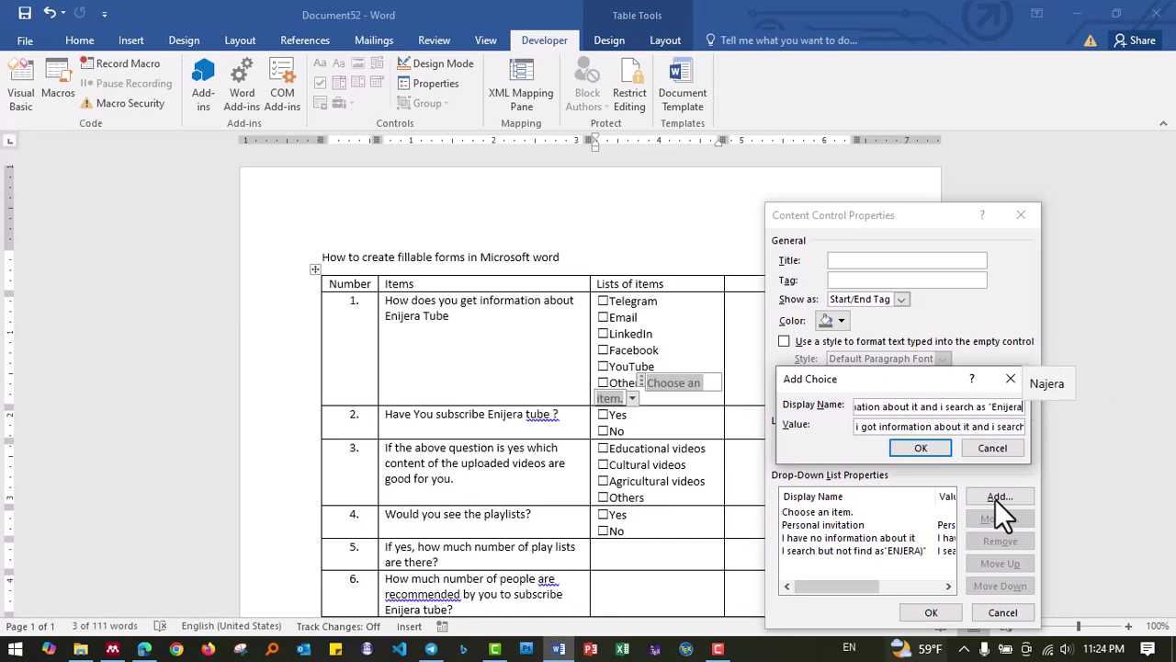
type("\" an")
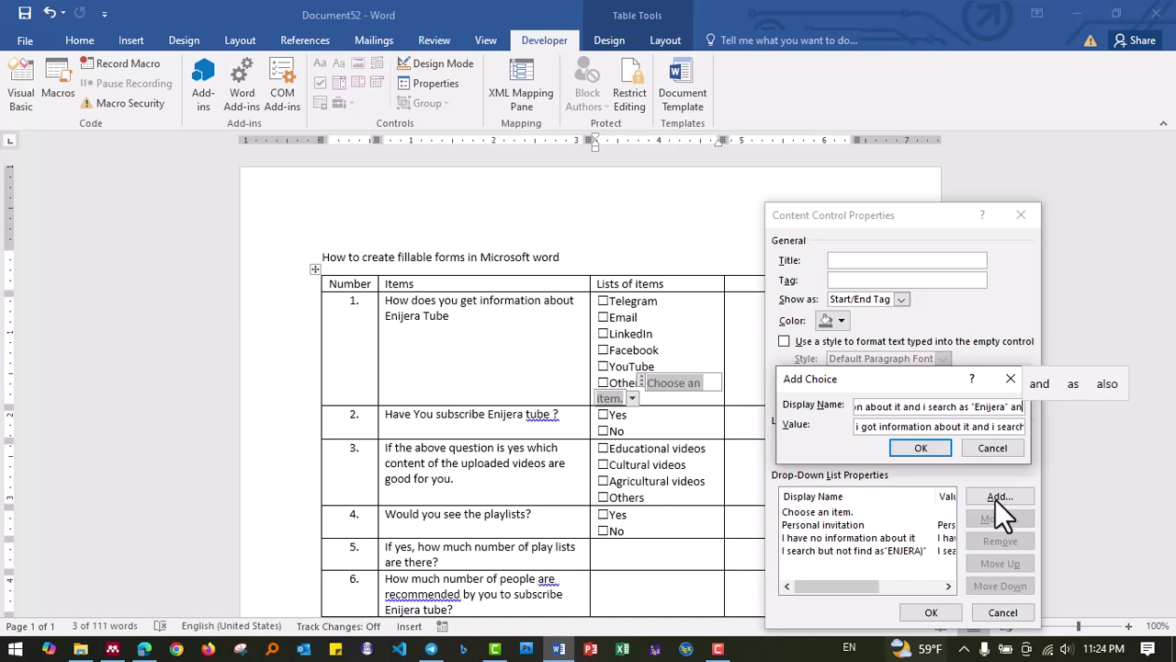
type("d i got ")
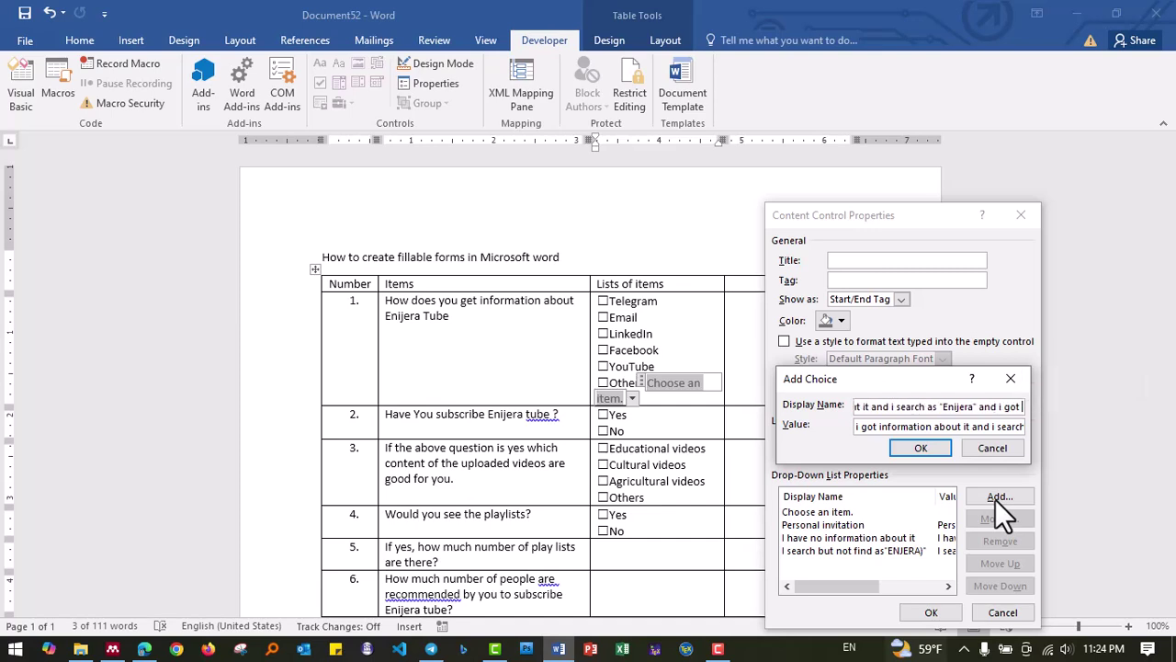
type("it")
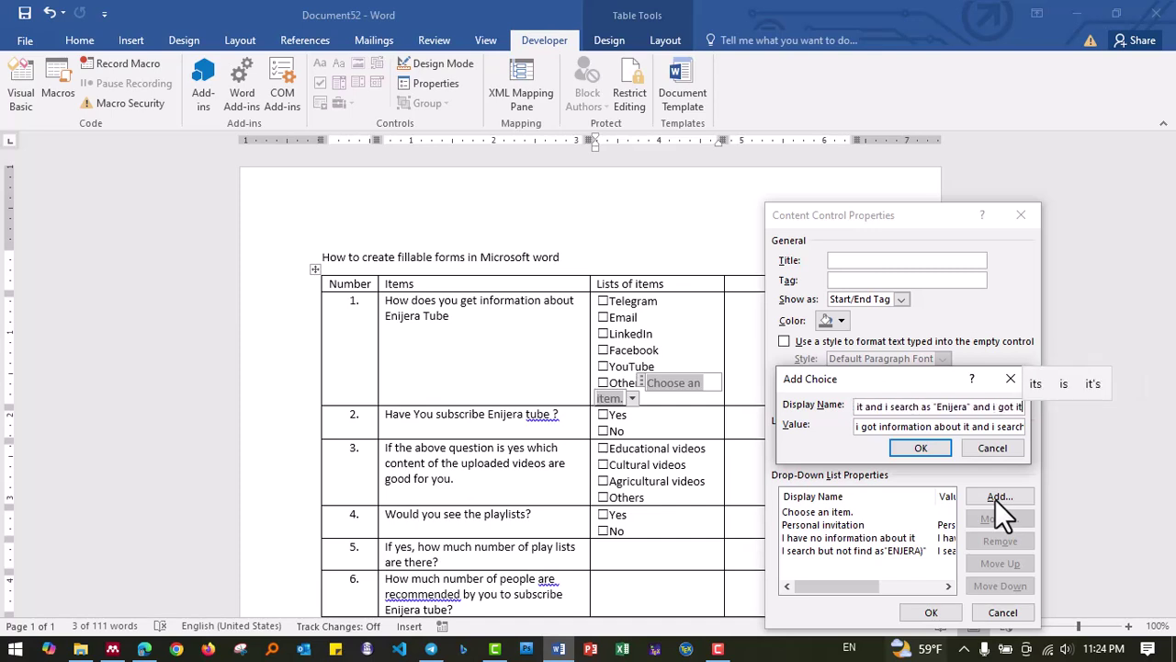
key("Return")
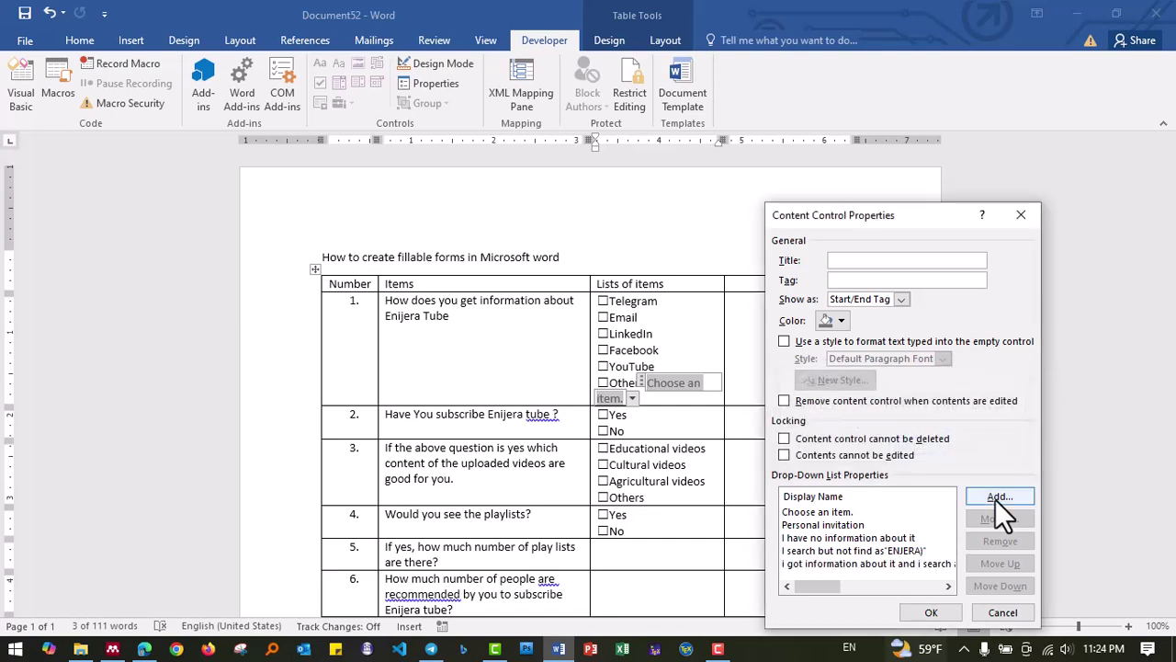
Lock the content control against deletion and content editing, enable using a style for typed text, and apply the properties.
left_click(868, 442)
left_click(865, 456)
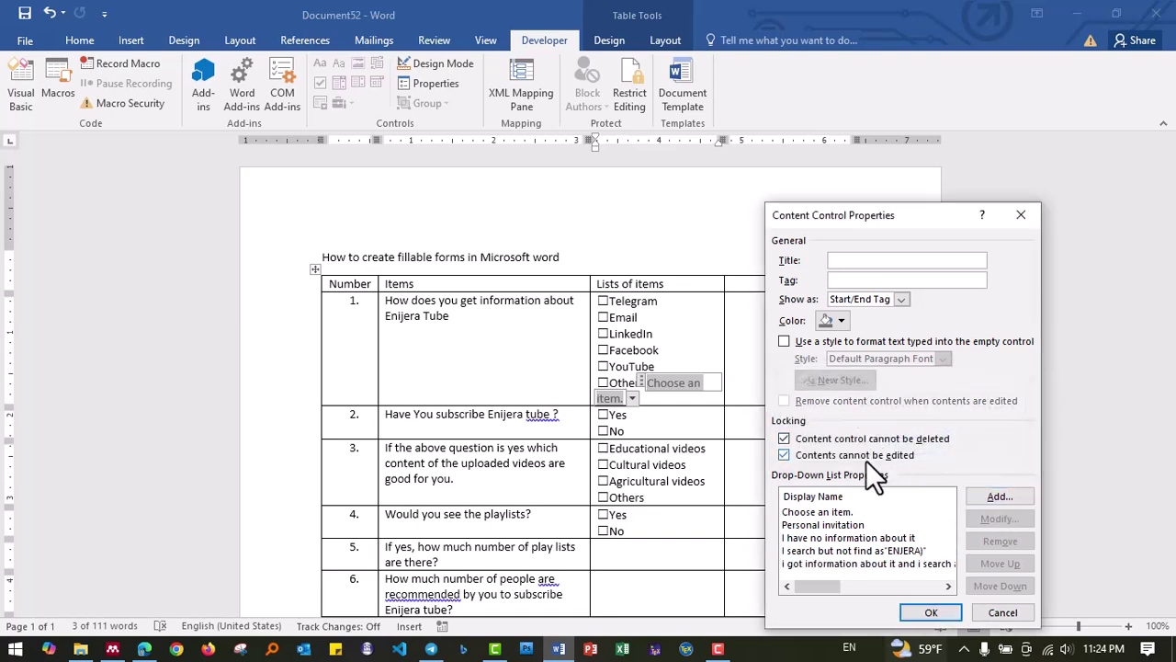
left_click(825, 341)
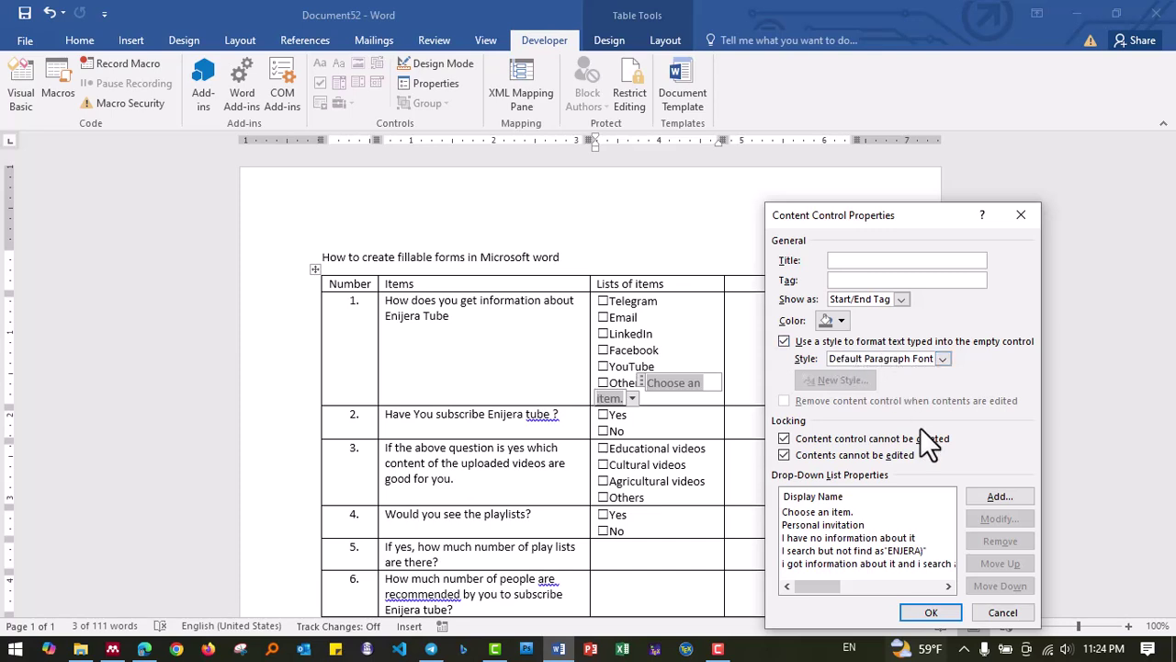
left_click(930, 613)
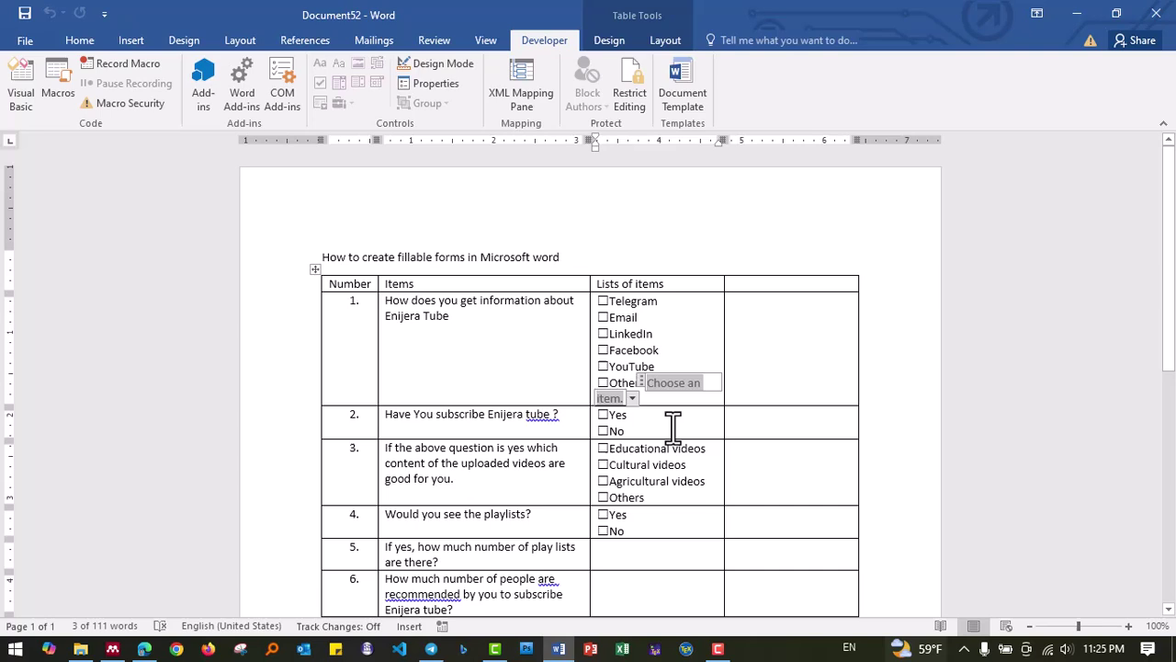
Tick the "Others" check box in row 1 of the table.
left_click(673, 425)
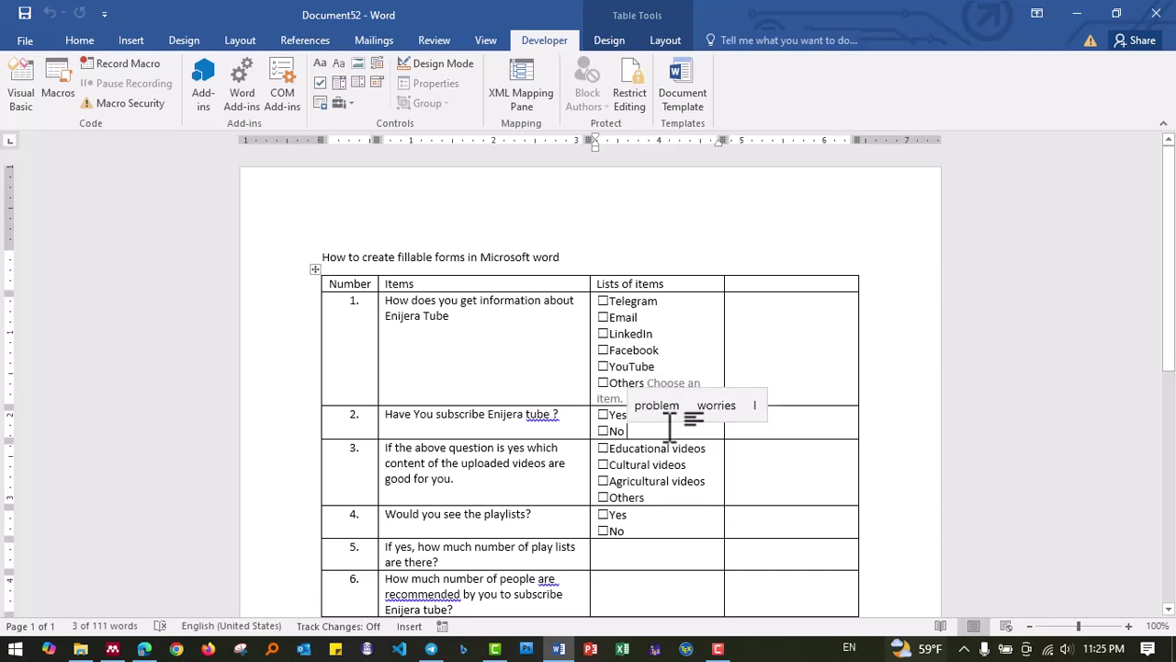
left_click(669, 300)
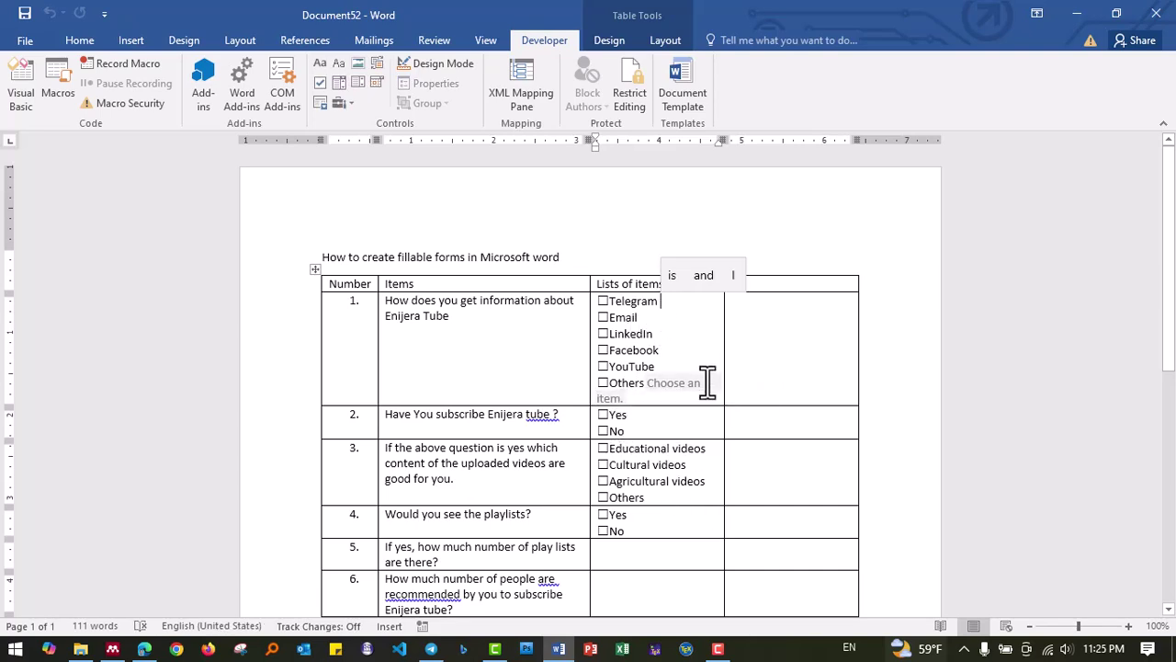
left_click(603, 382)
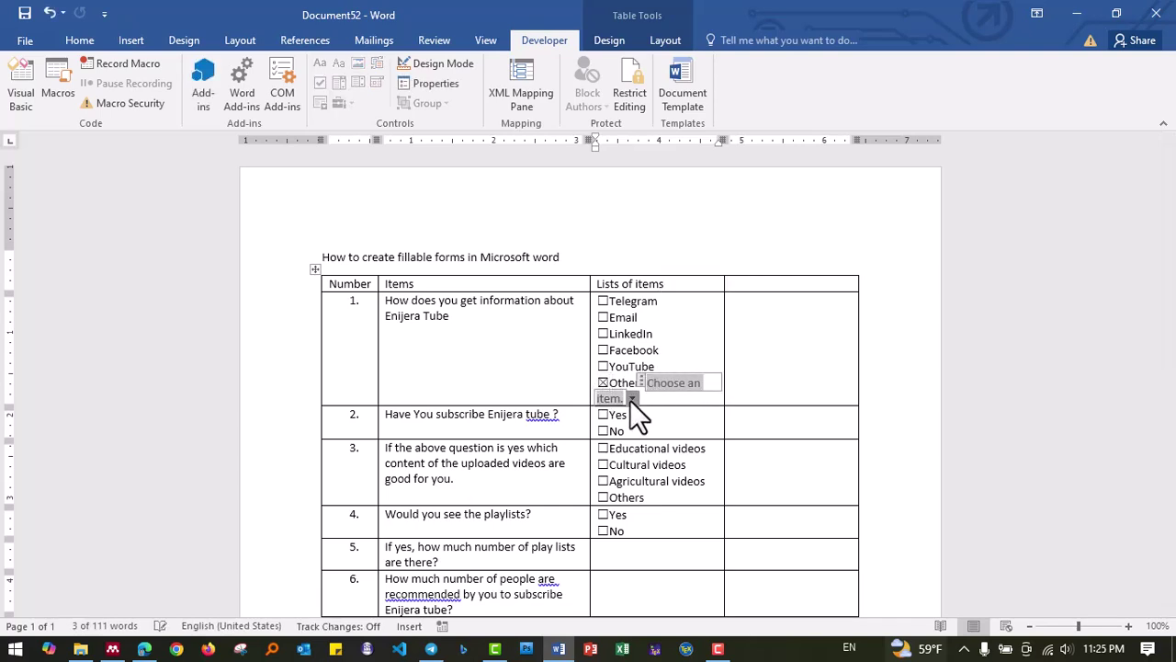
Try the choice 'i got information about it and i search as "Enijera" and i got it' in row 1's list control and undo the selection.
left_click(631, 397)
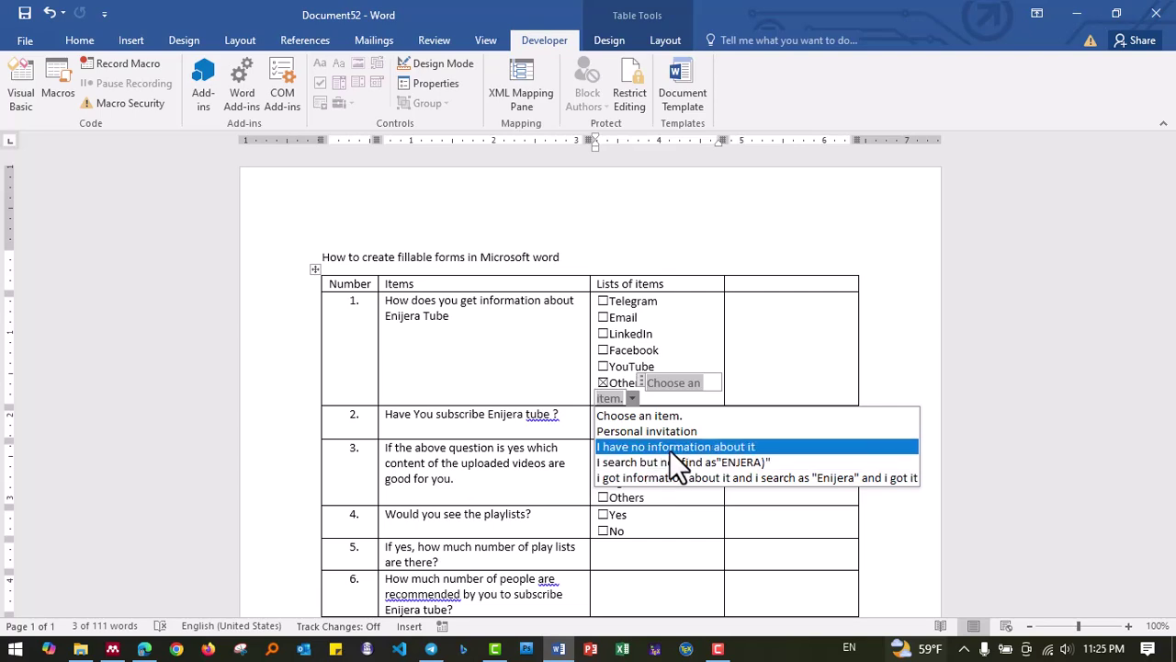
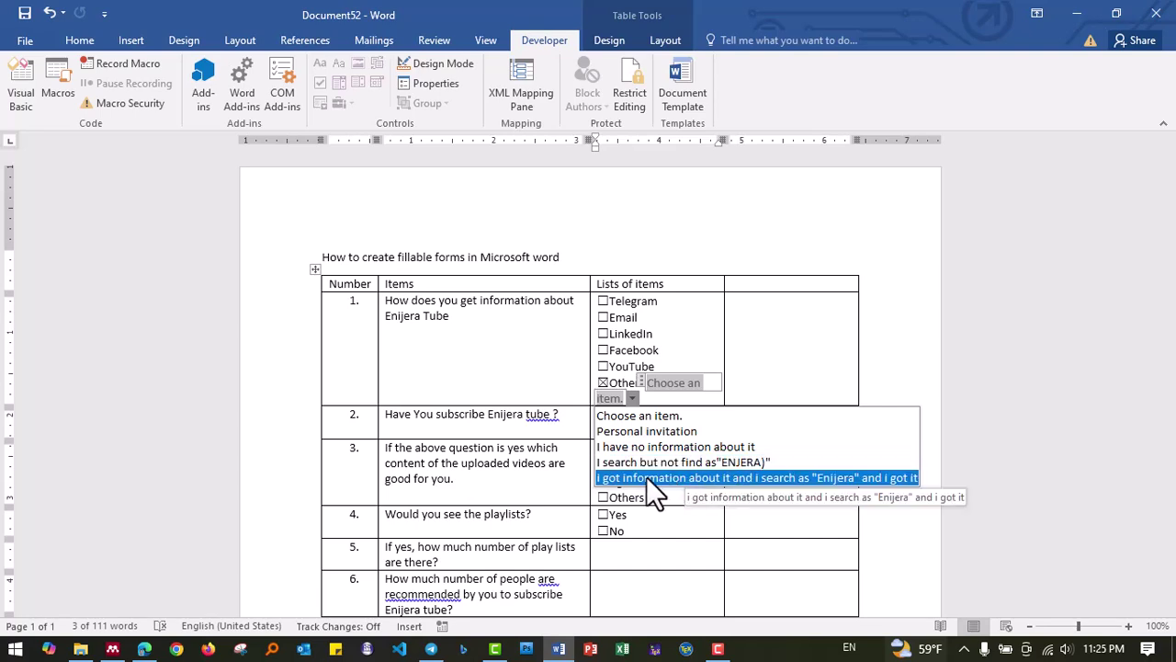
left_click(714, 476)
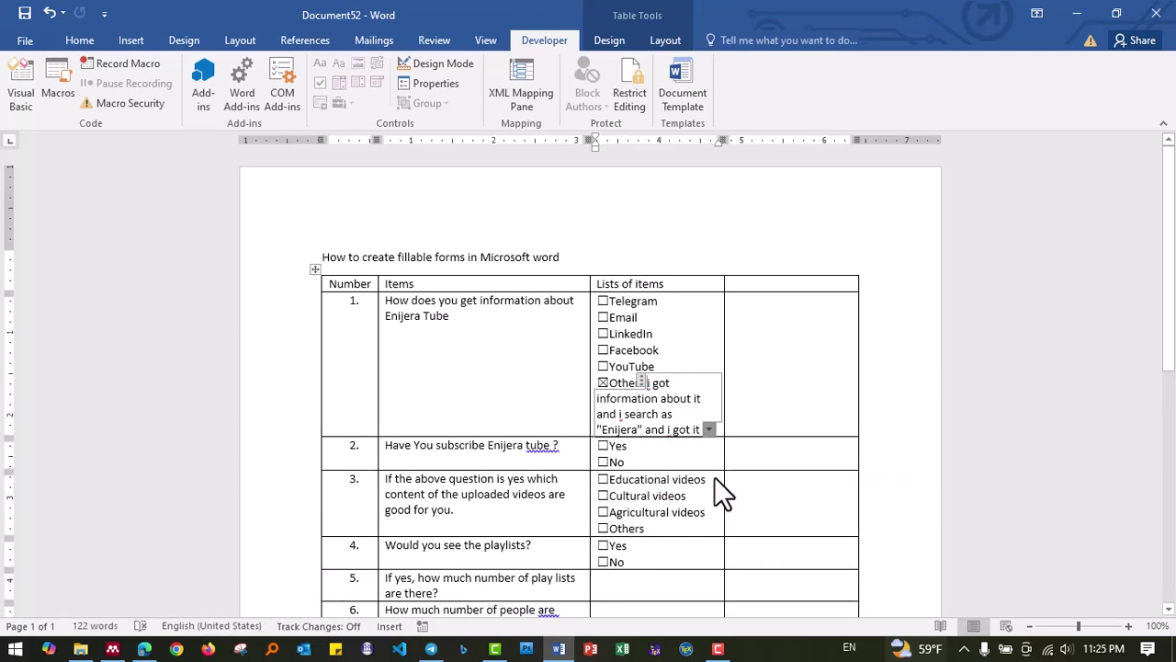
left_click(762, 386)
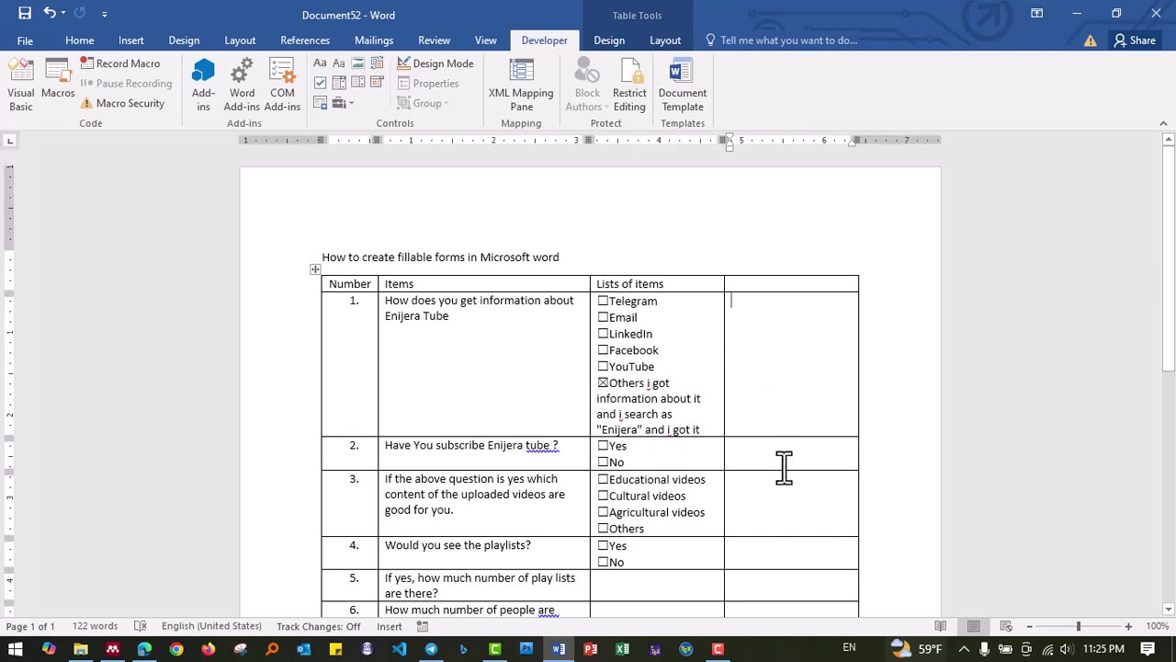
key("ctrl+z")
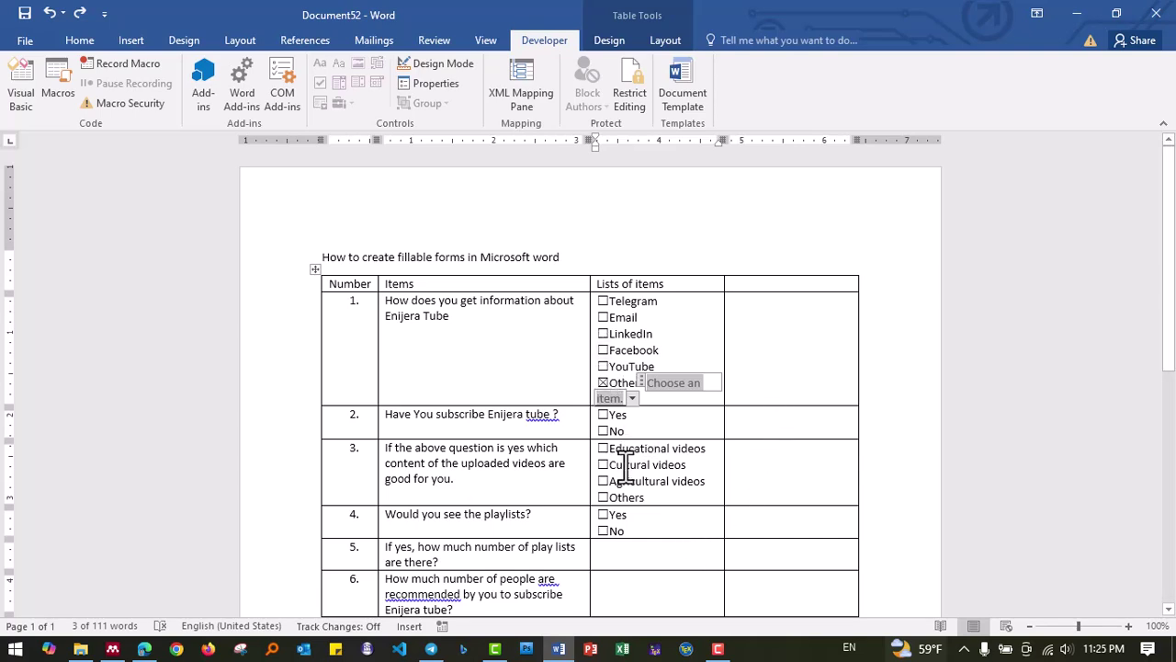
left_click(637, 558)
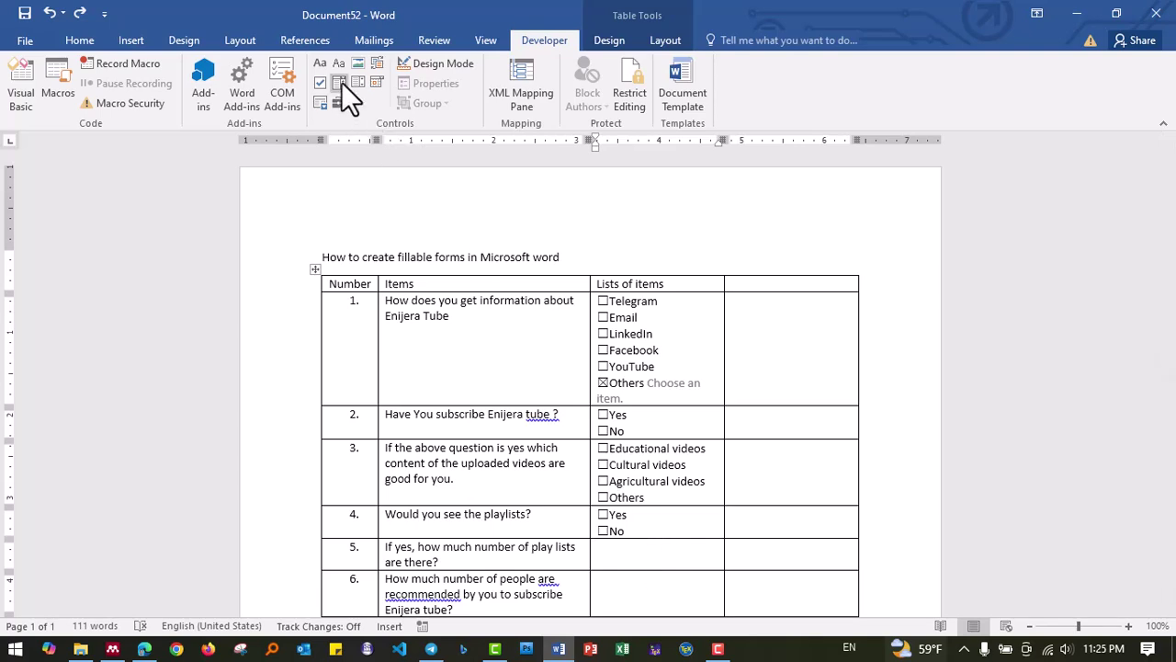
left_click(324, 64)
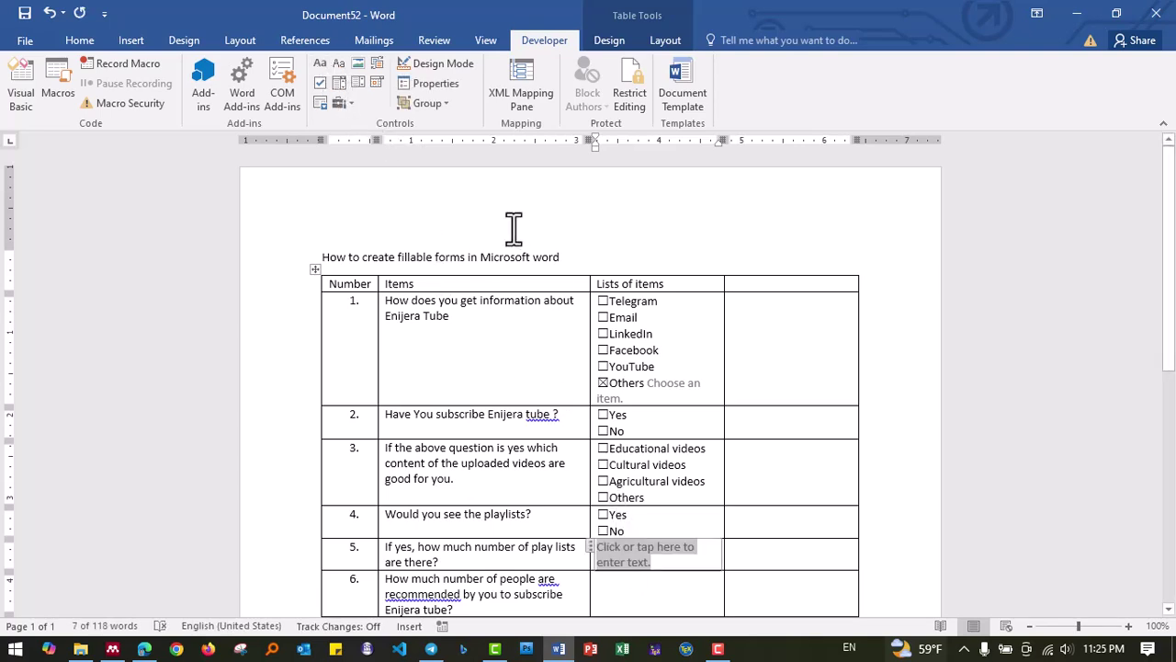
left_click(441, 81)
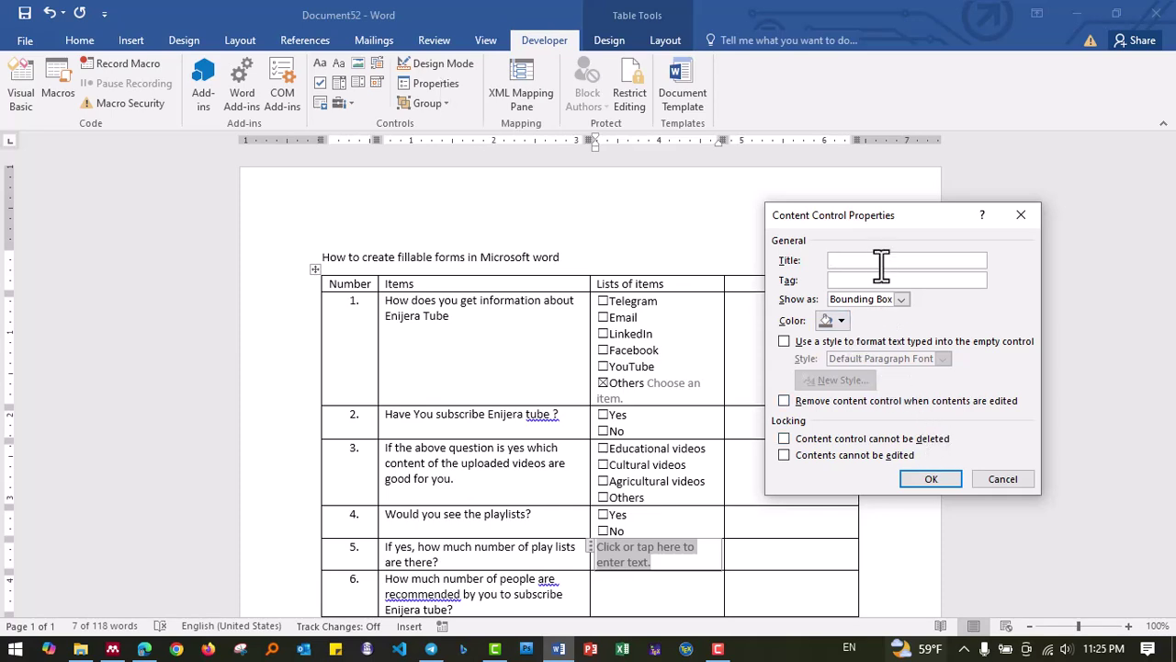
left_click(1001, 479)
Insert a combo box content control in row 5's answer cell and add the choices 1 and 2 to its list.
left_click(341, 84)
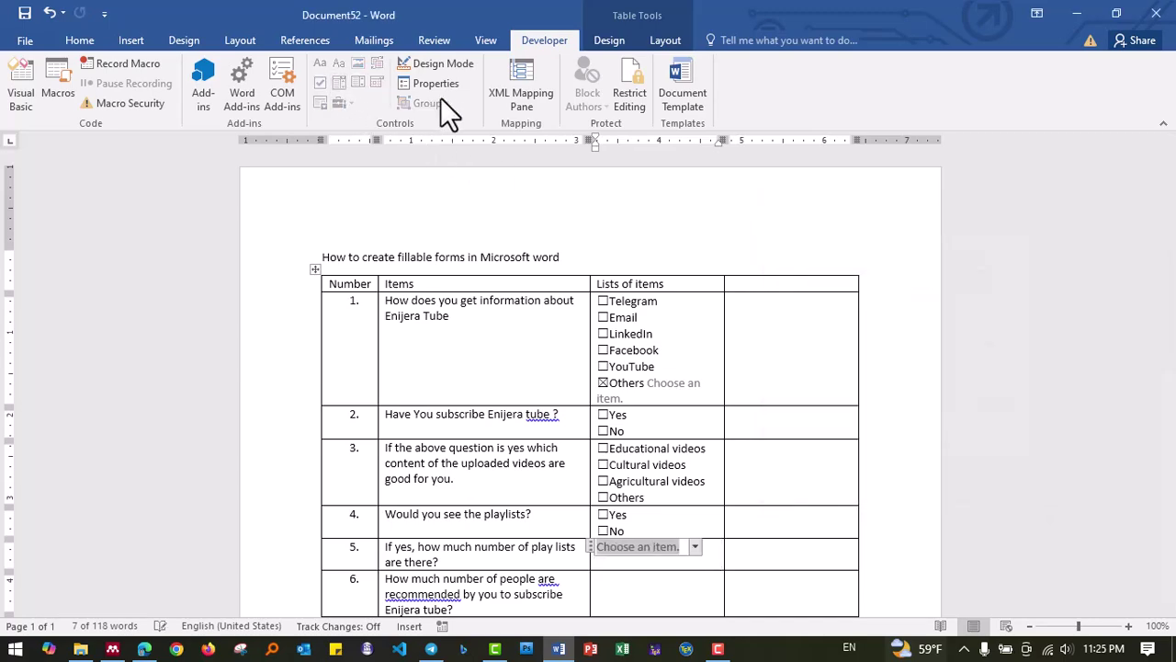
left_click(441, 86)
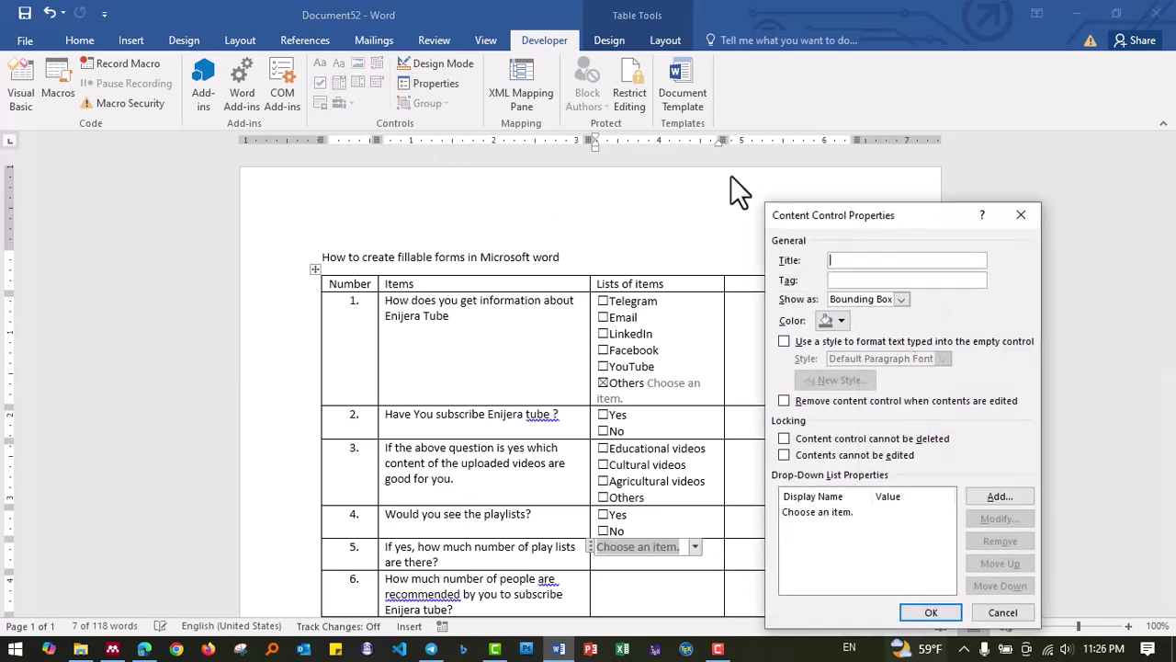
left_click(990, 498)
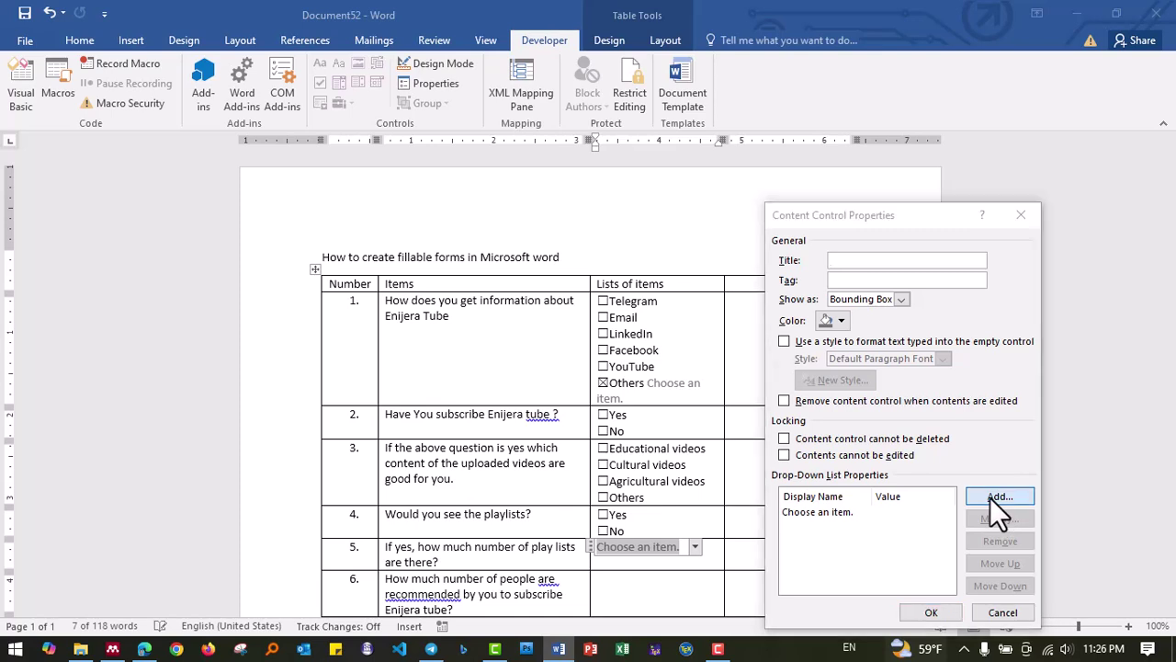
type("1")
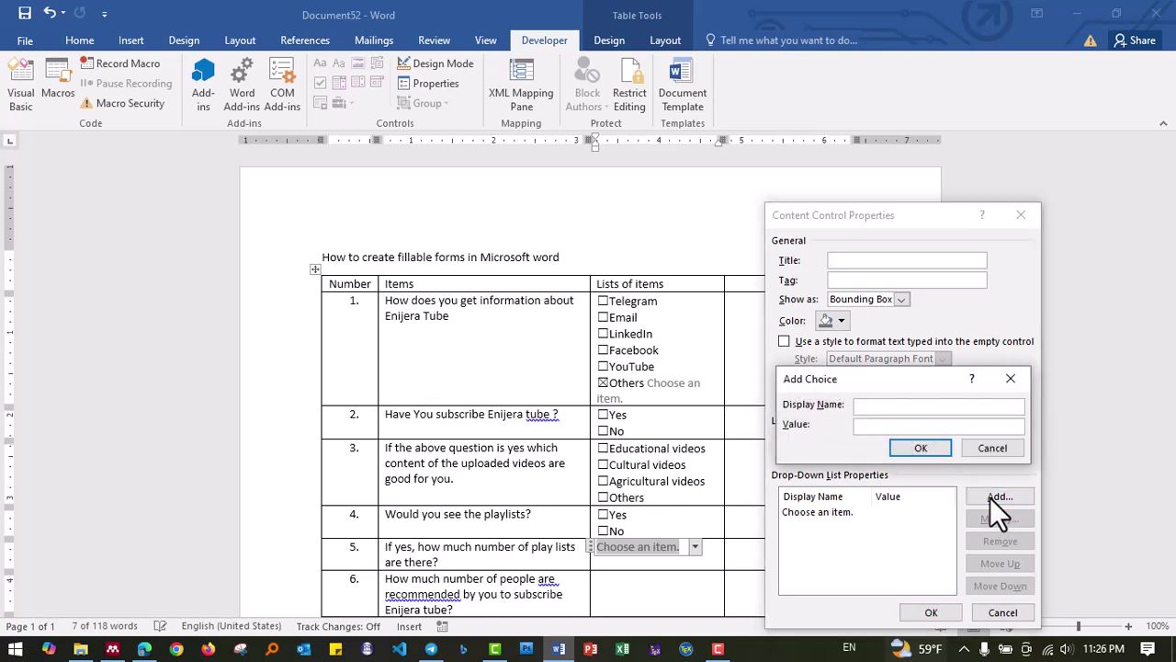
left_click(921, 450)
left_click(977, 493)
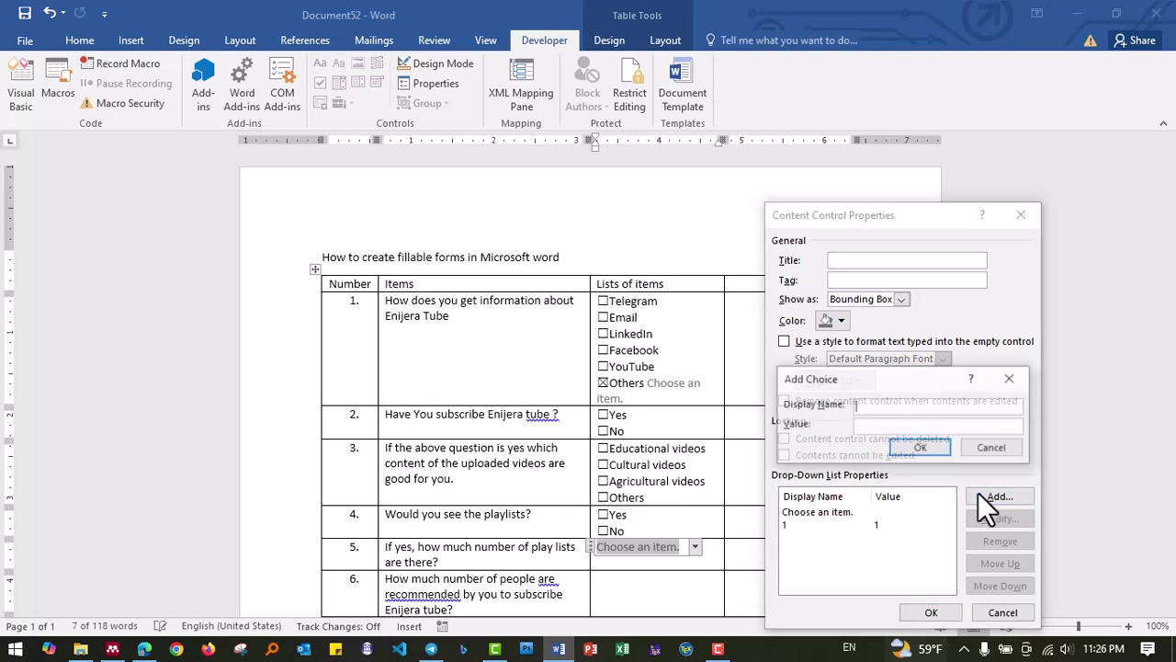
type("2")
left_click(919, 449)
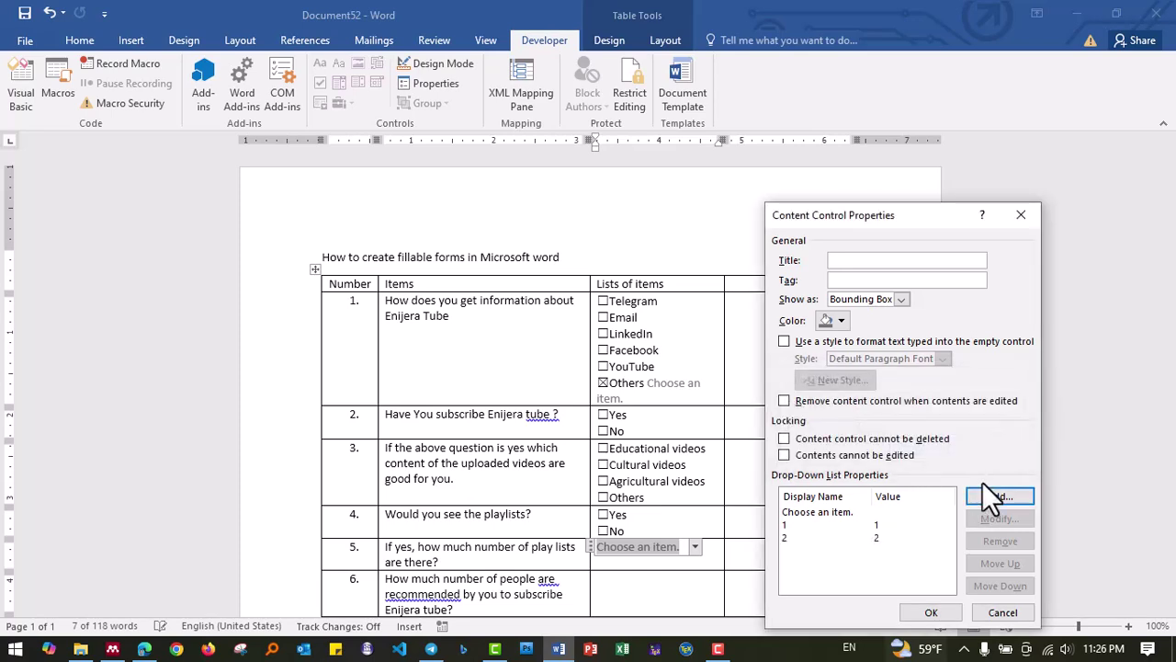
Add the choices 3, 4, 5 and No to the row 5 control's list.
left_click(989, 495)
type("3")
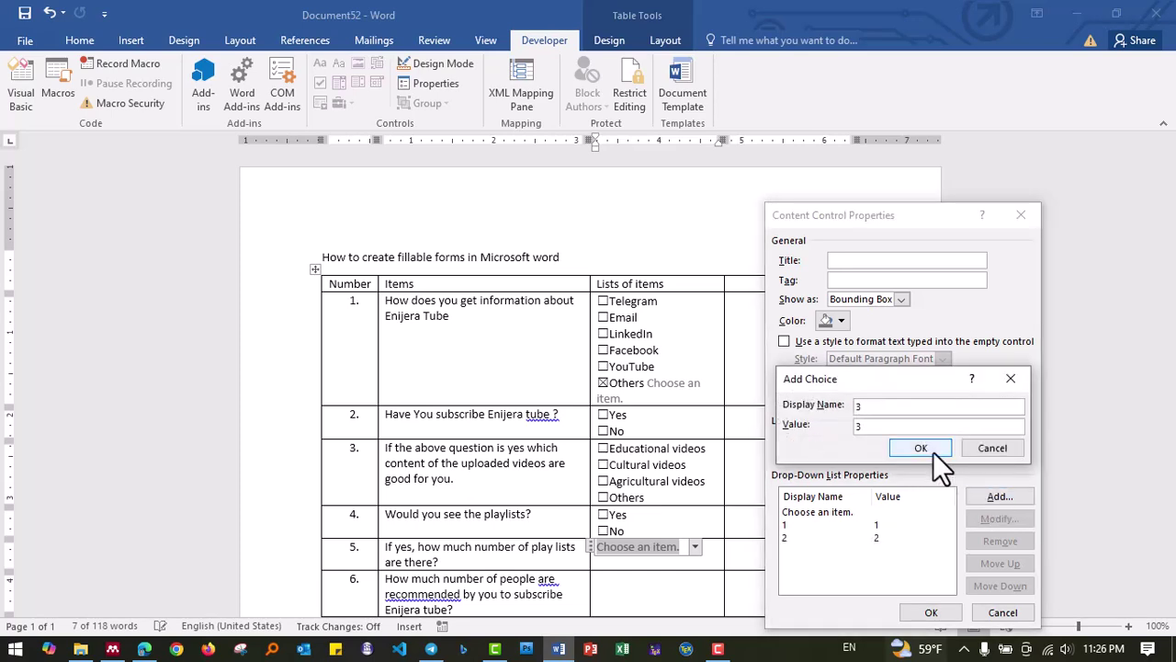
left_click(928, 449)
left_click(984, 495)
type("4")
left_click(917, 451)
left_click(986, 497)
type("5")
left_click(936, 451)
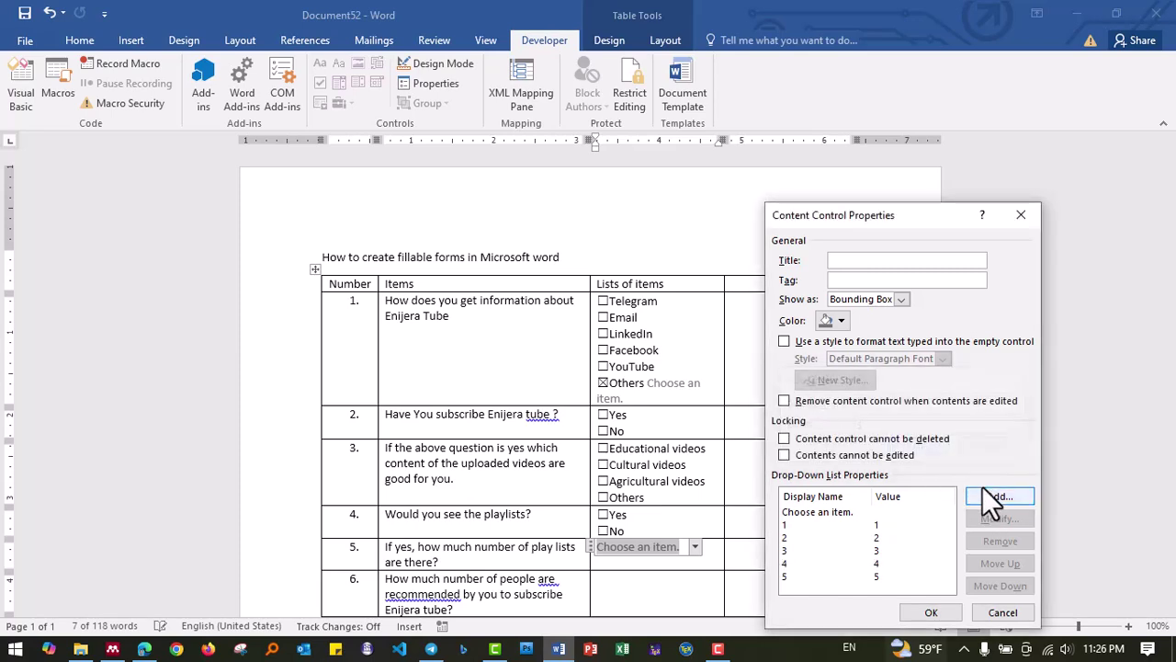
left_click(988, 494)
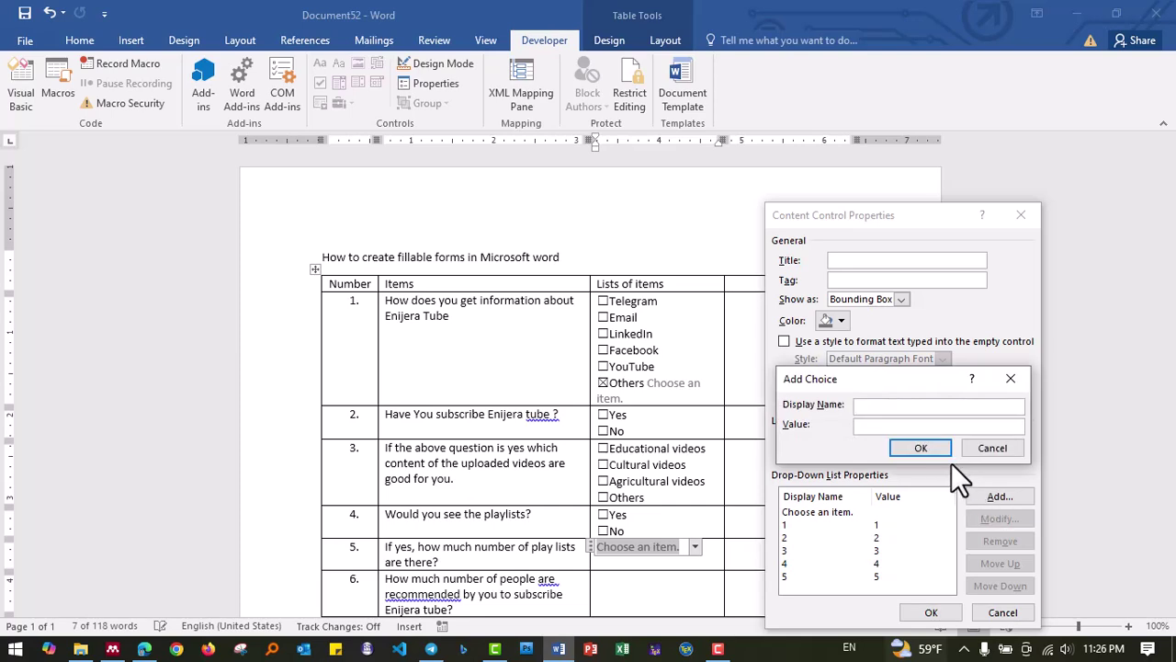
type("No")
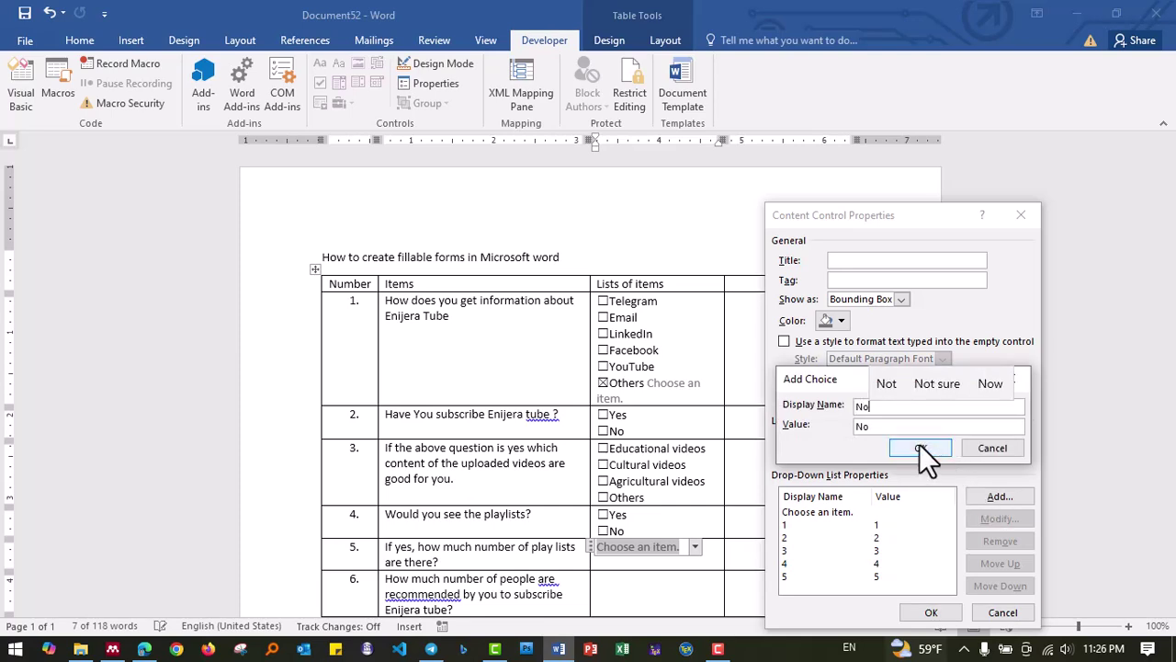
left_click(919, 448)
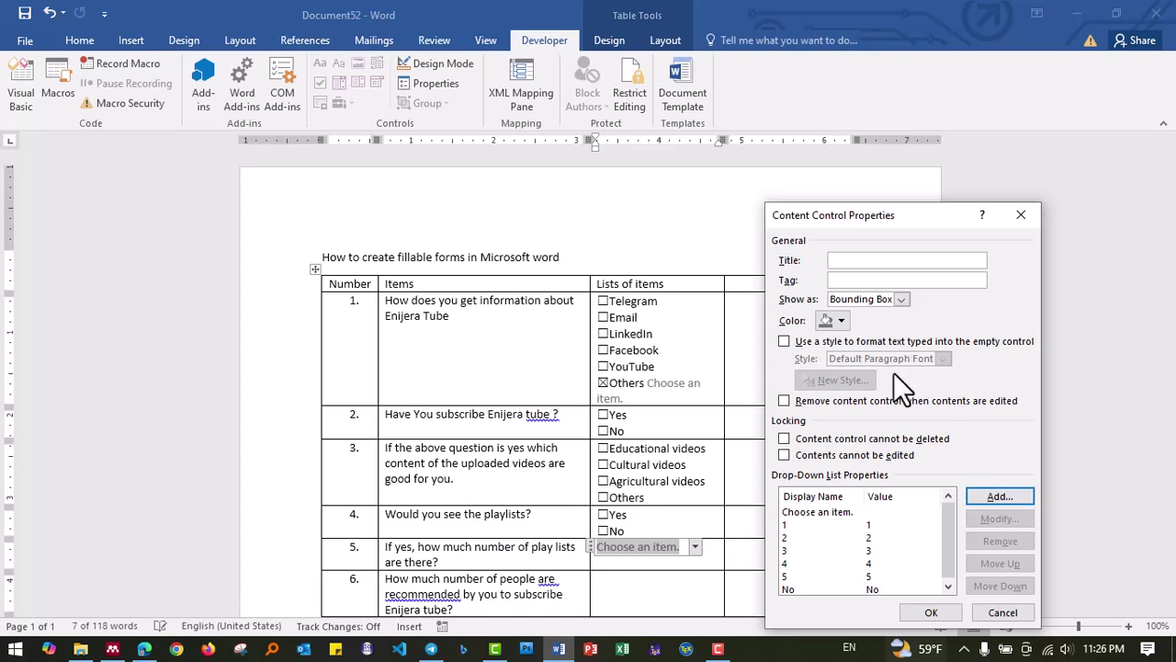
Lock the row 5 control against deletion and content editing, and apply its properties.
left_click(786, 401)
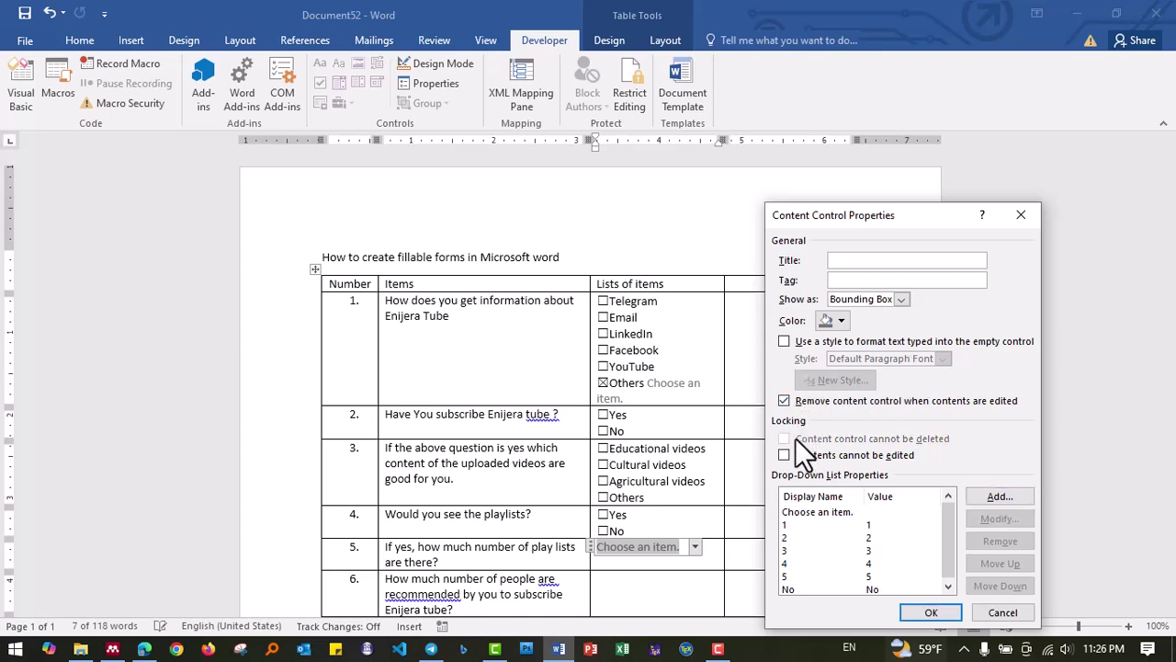
left_click(784, 402)
left_click(784, 438)
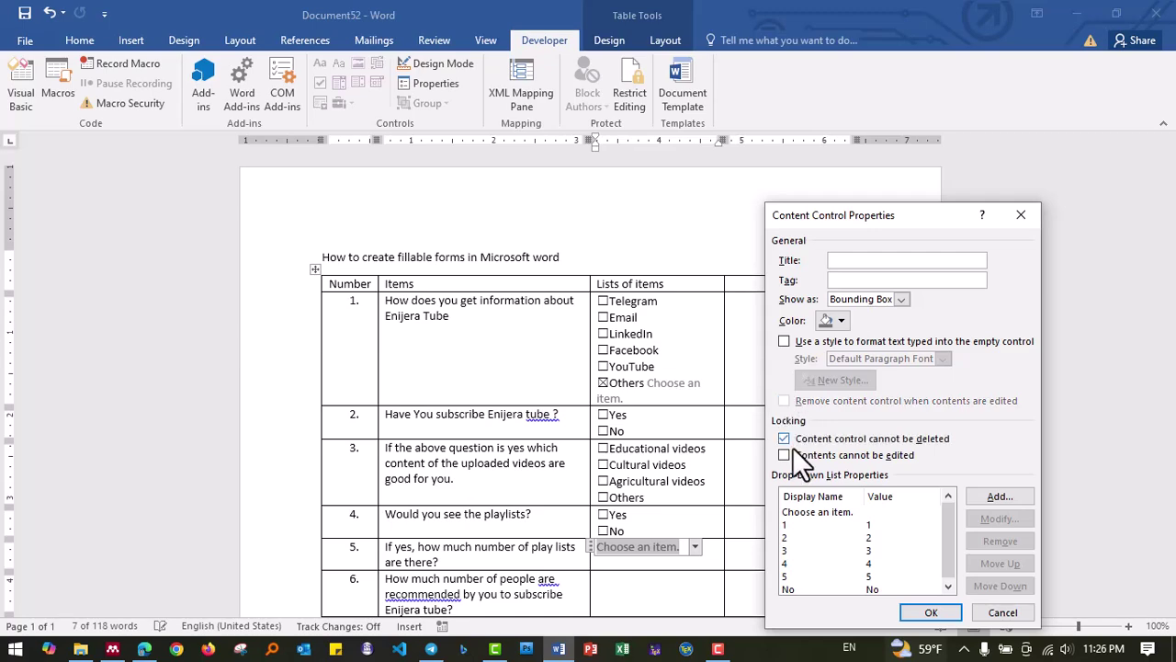
left_click(784, 454)
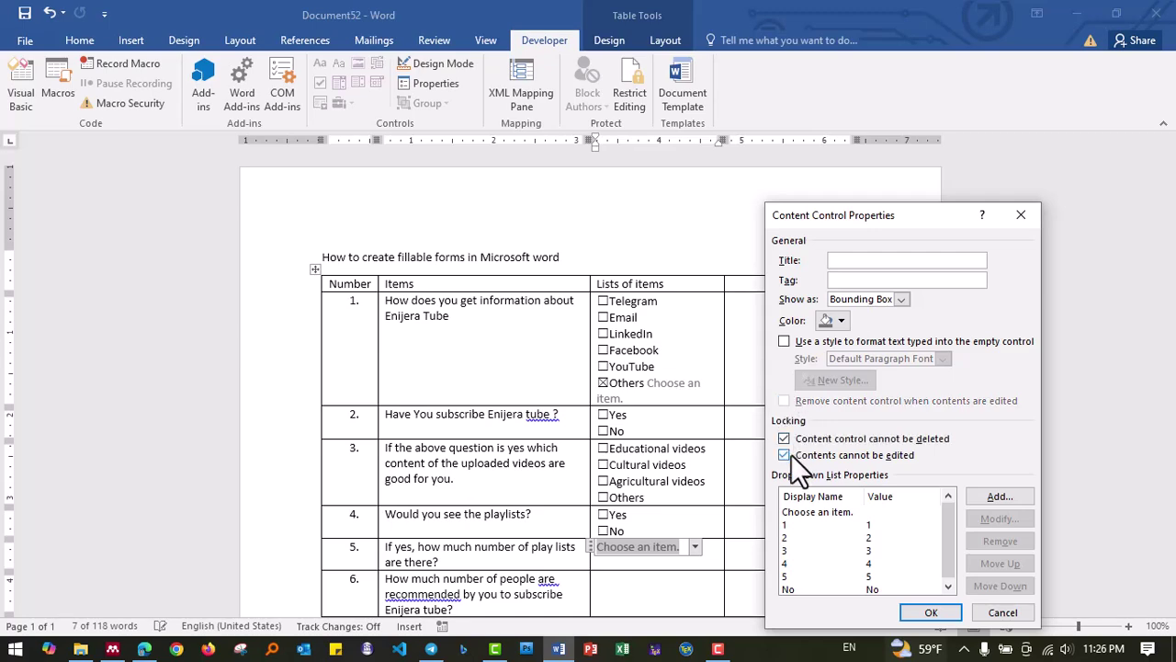
left_click(930, 611)
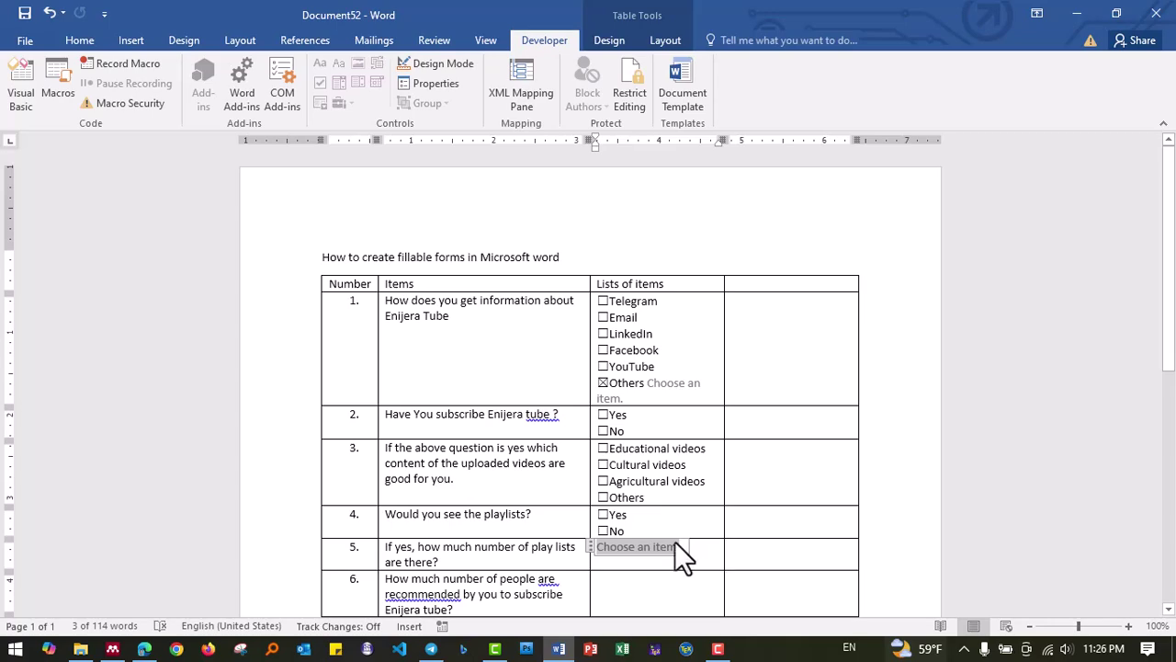
Insert a combo box content control in row 6's answer cell and add the choice 50 to its list.
left_click(538, 531)
scroll(532, 528, "down", 3)
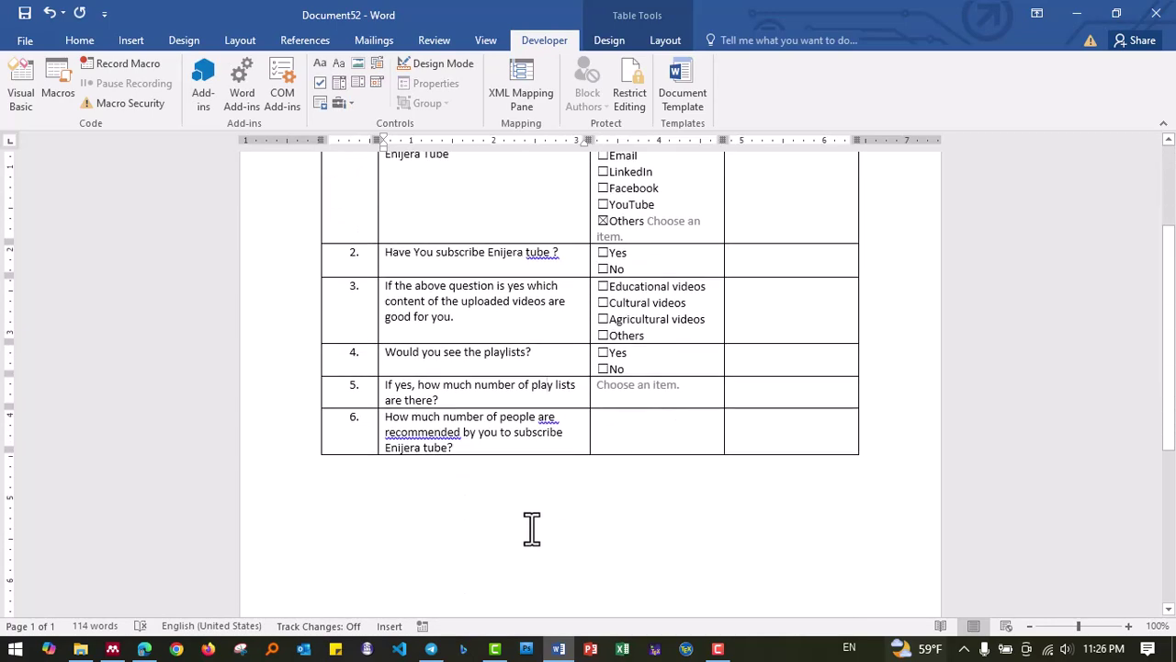
left_click(625, 427)
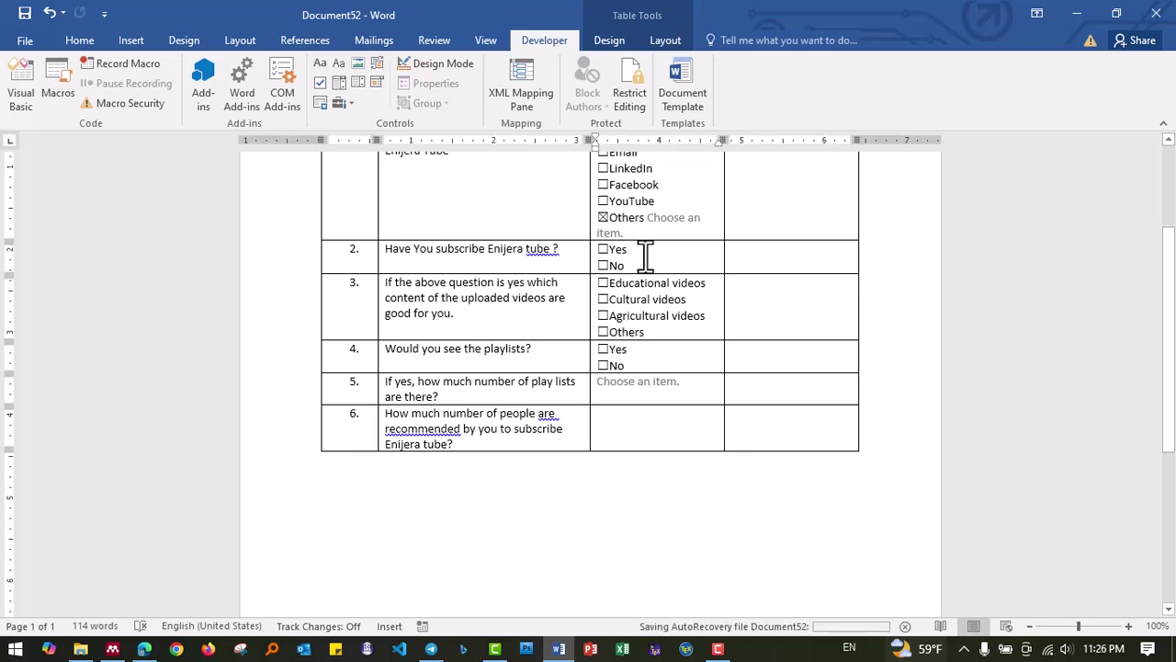
left_click(337, 82)
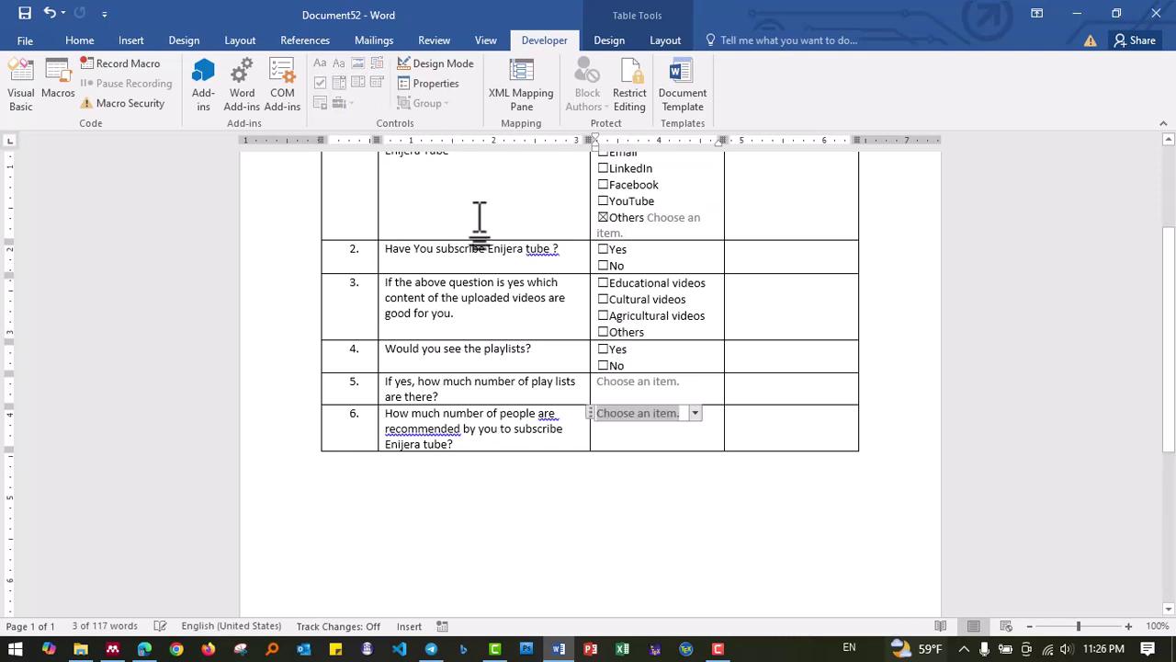
left_click(435, 86)
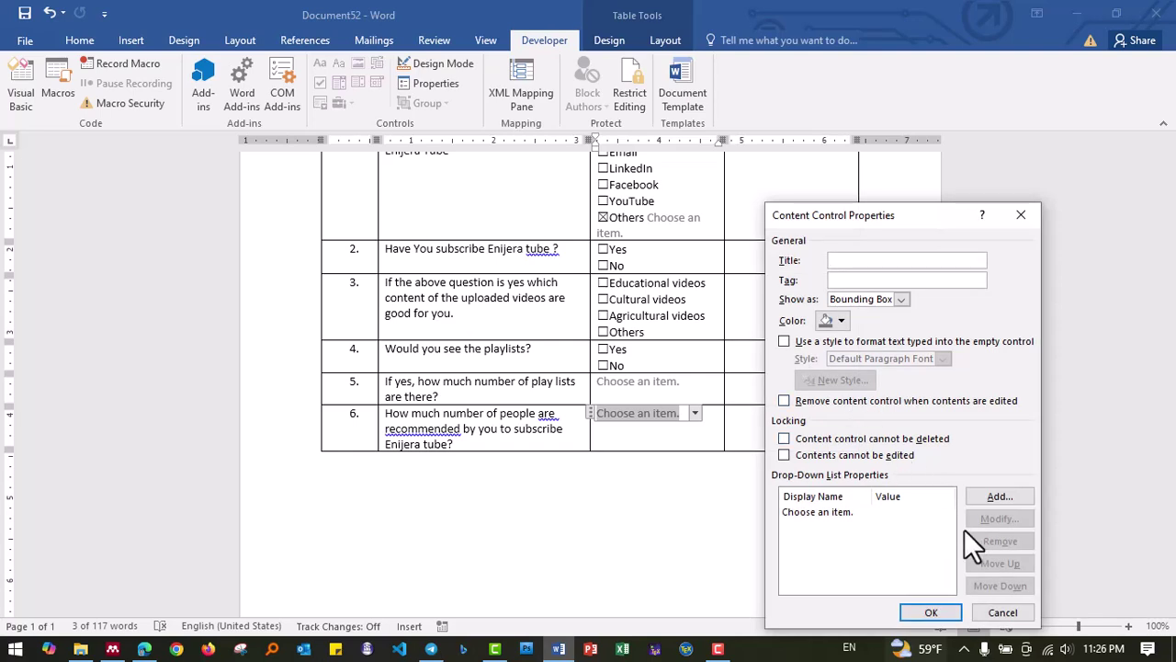
left_click(990, 498)
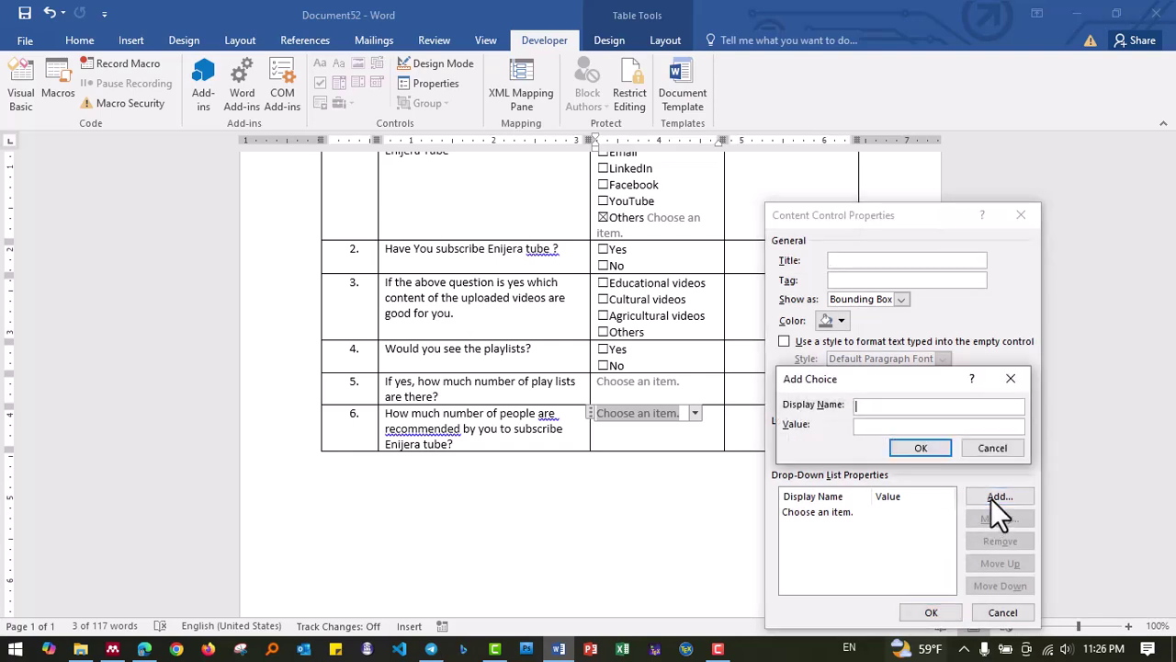
type("50")
left_click(930, 451)
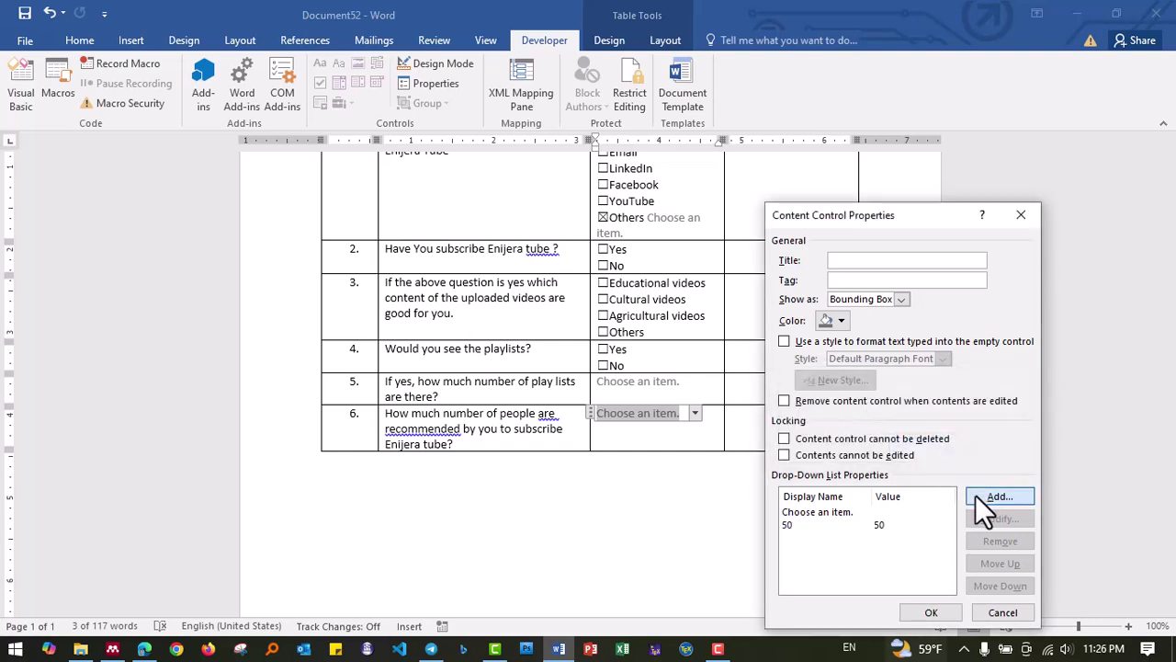
Add the choices 100 and 150 to the row 6 control's list.
left_click(977, 497)
type("100")
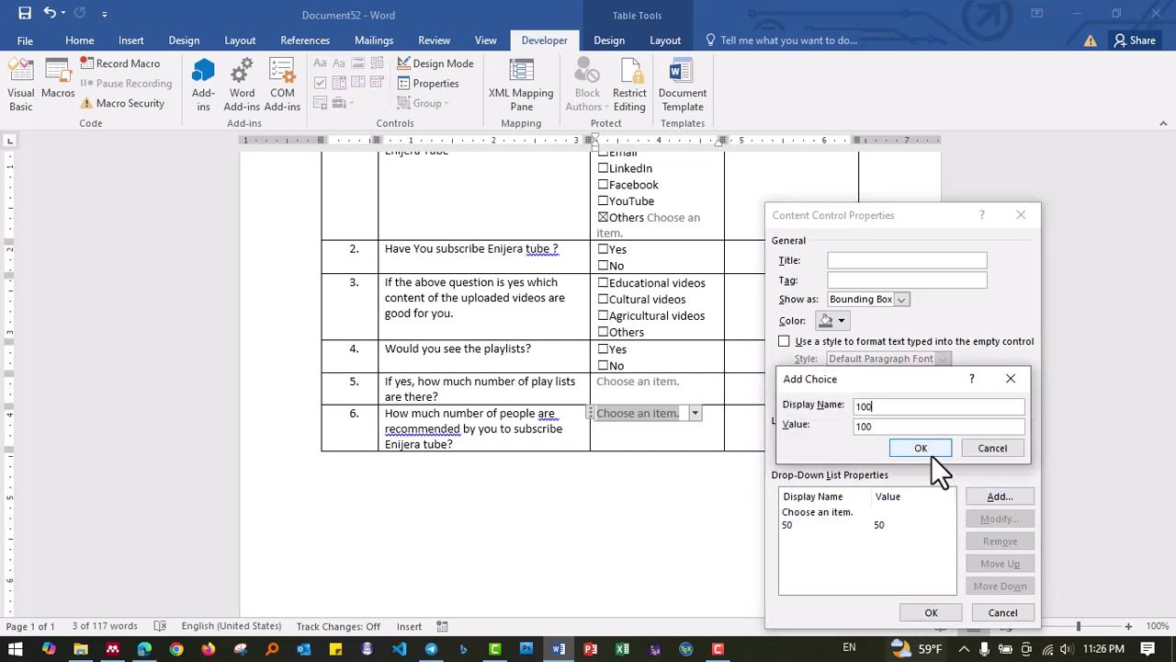
left_click(928, 448)
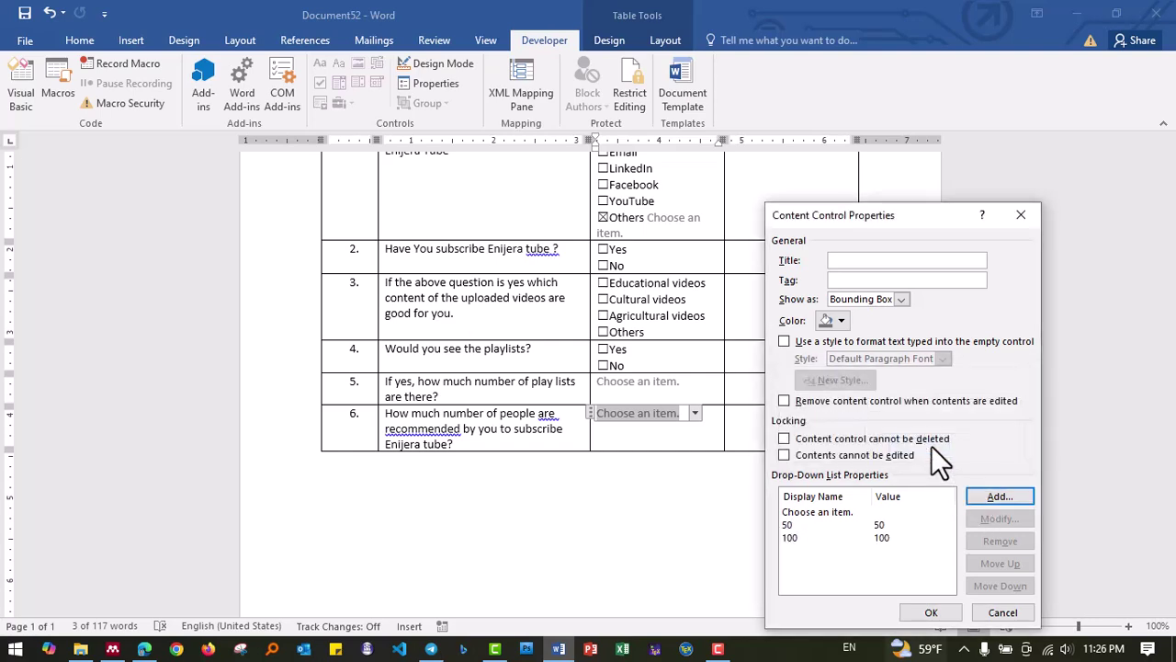
left_click(976, 496)
type("150")
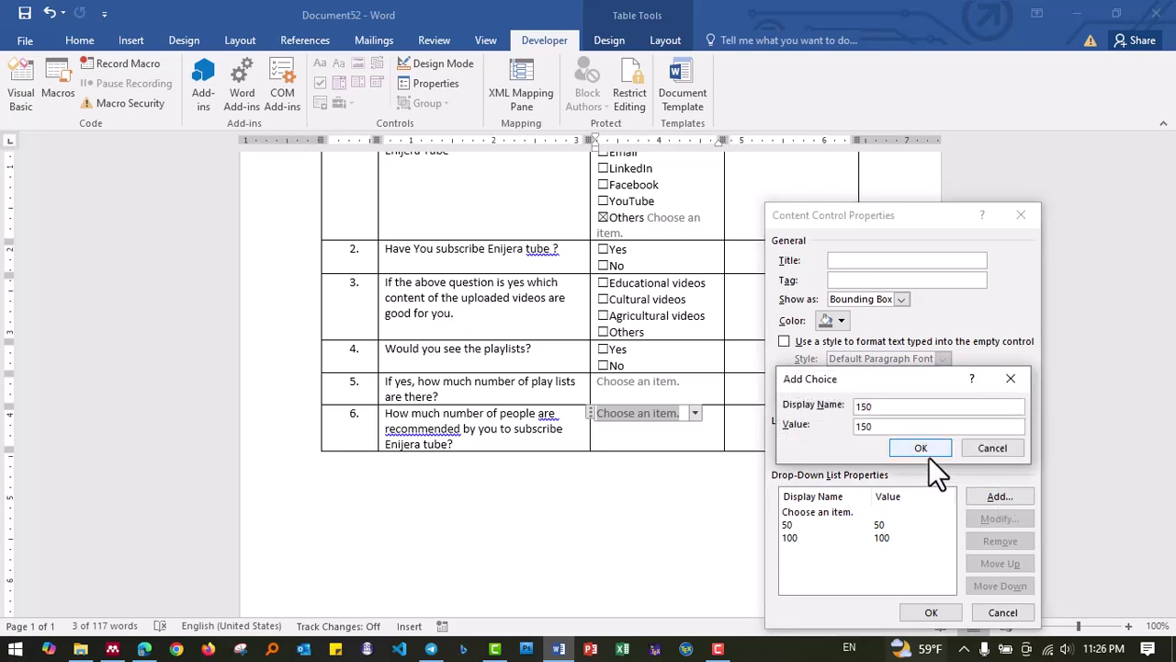
left_click(923, 445)
Add the choices 1 and 0 to the row 6 control's list.
left_click(981, 494)
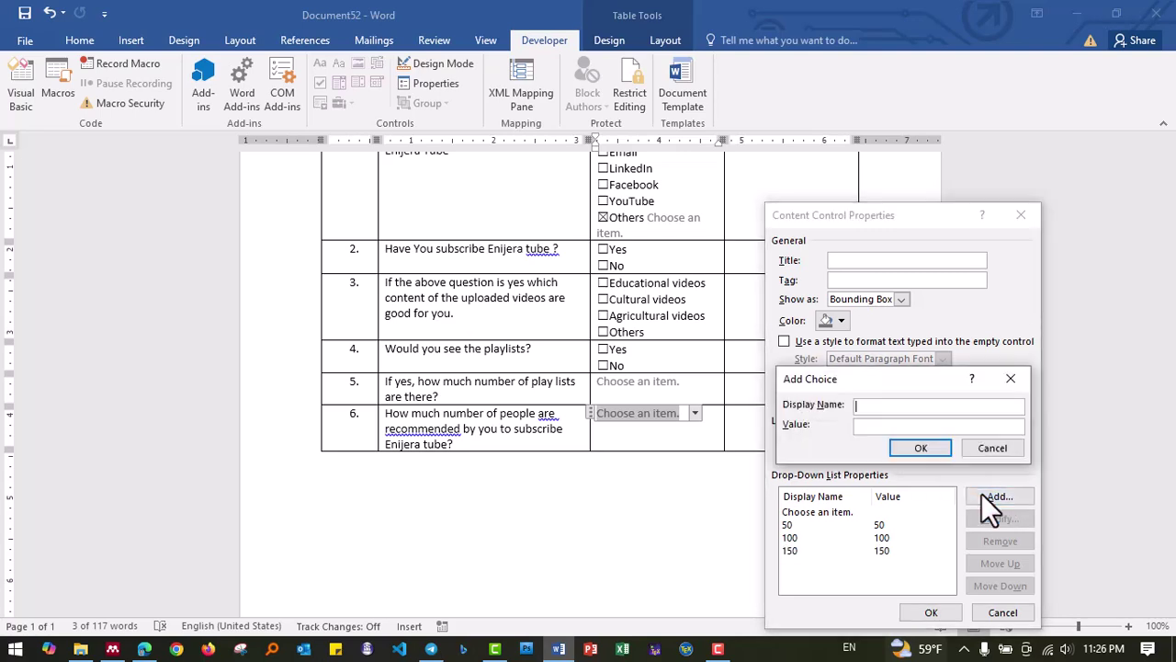
type("1")
left_click(939, 449)
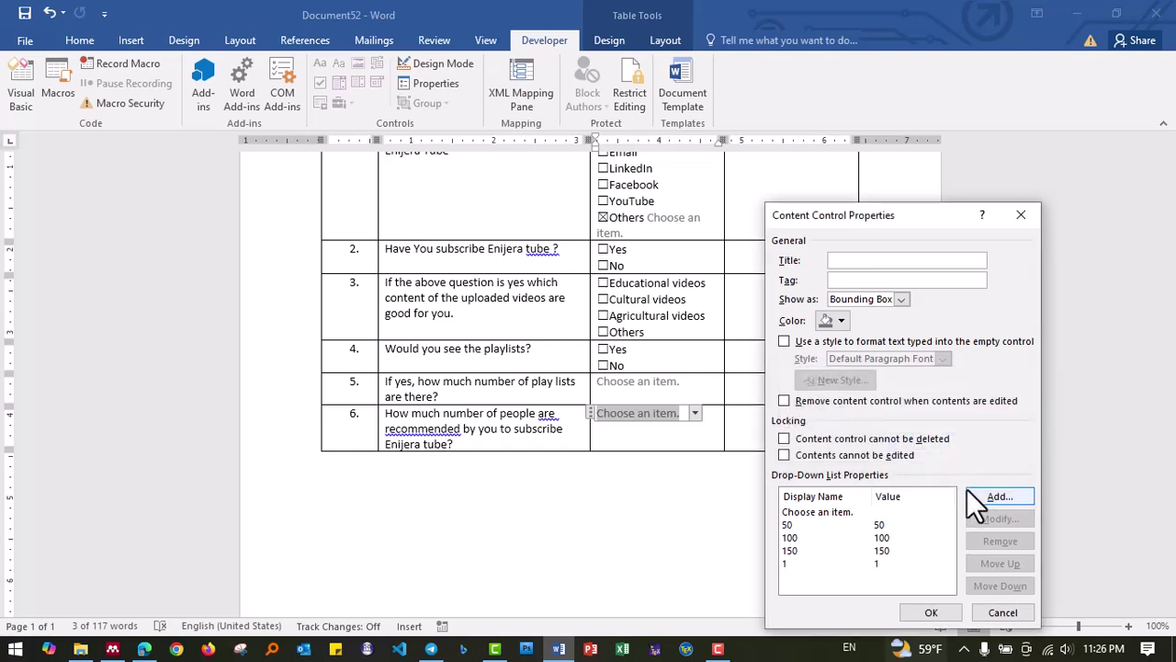
left_click(984, 498)
type("0")
left_click(932, 449)
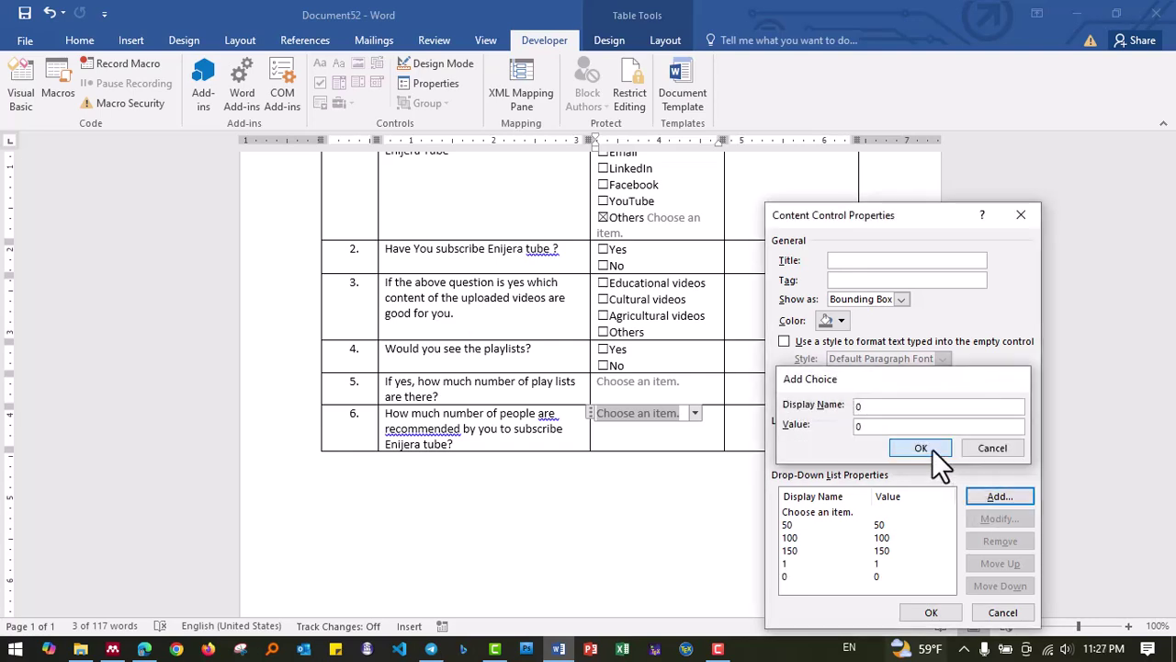
Add the choice "Ican not" to the row 6 control's list and apply its properties.
left_click(980, 499)
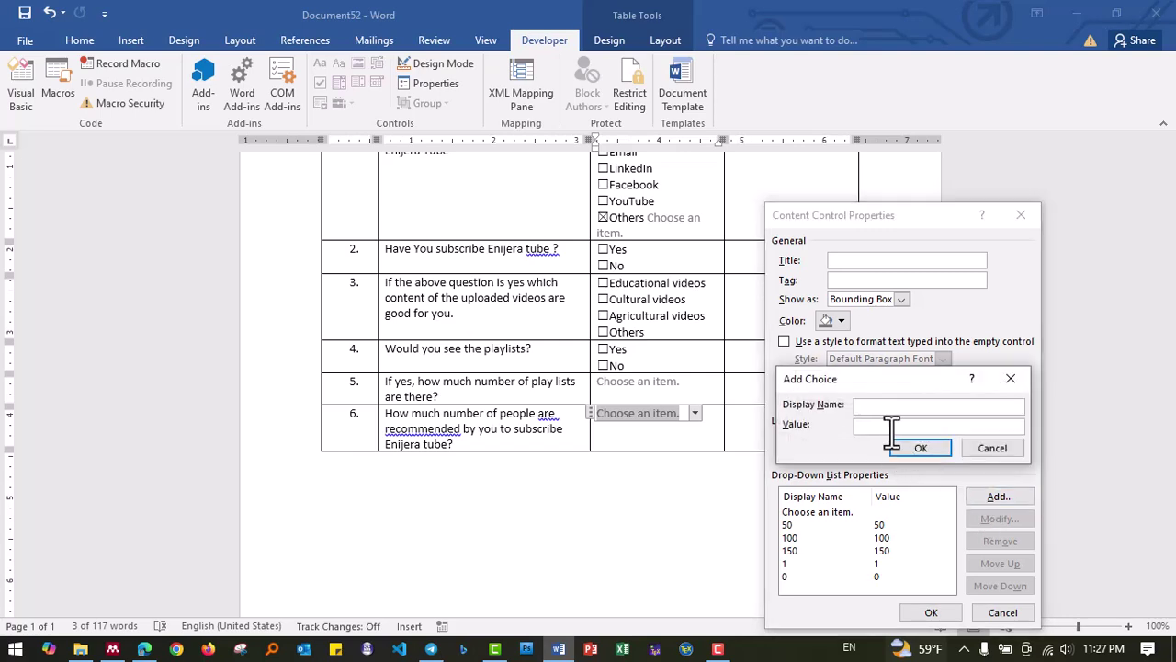
type("Ica")
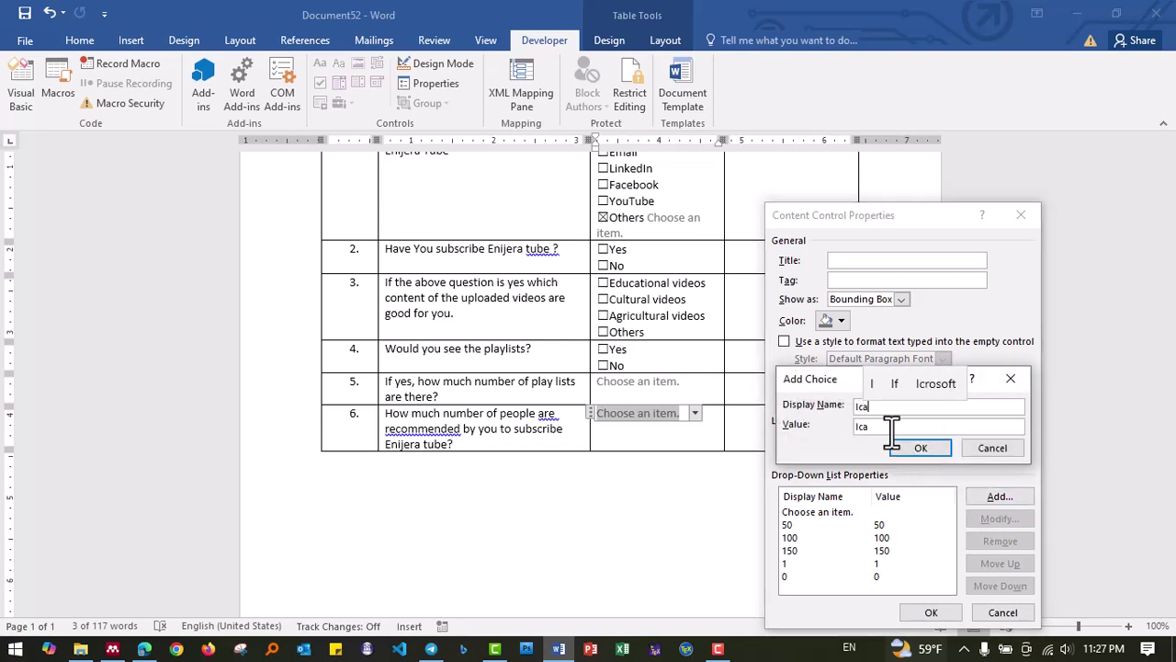
type("n no")
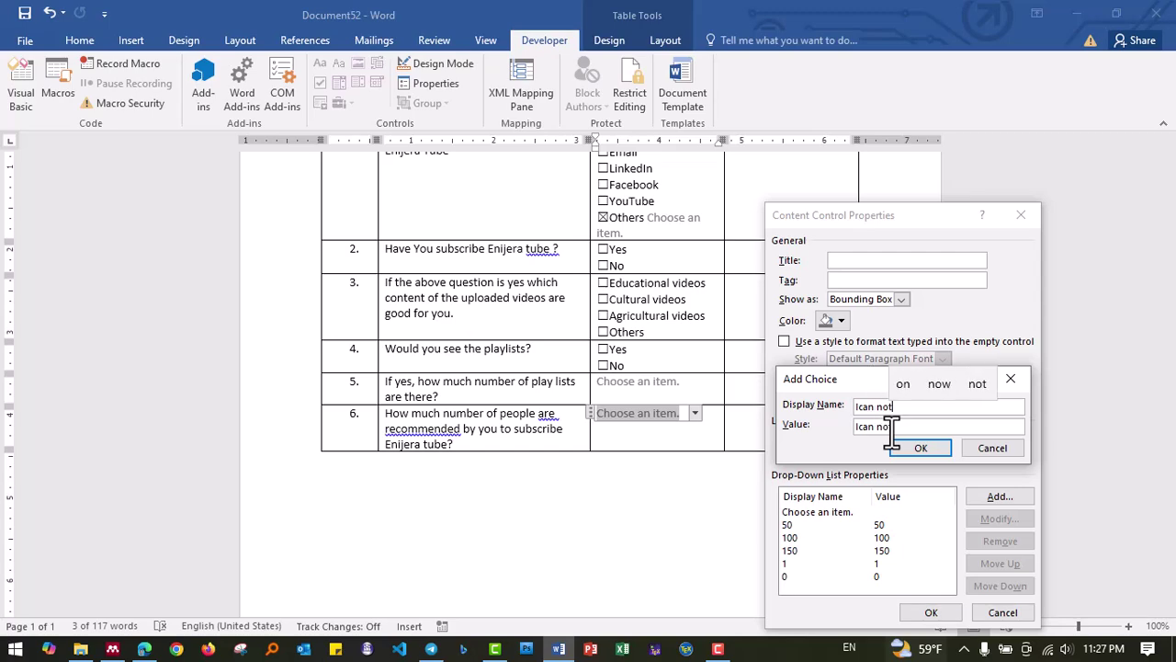
type("t")
left_click(920, 449)
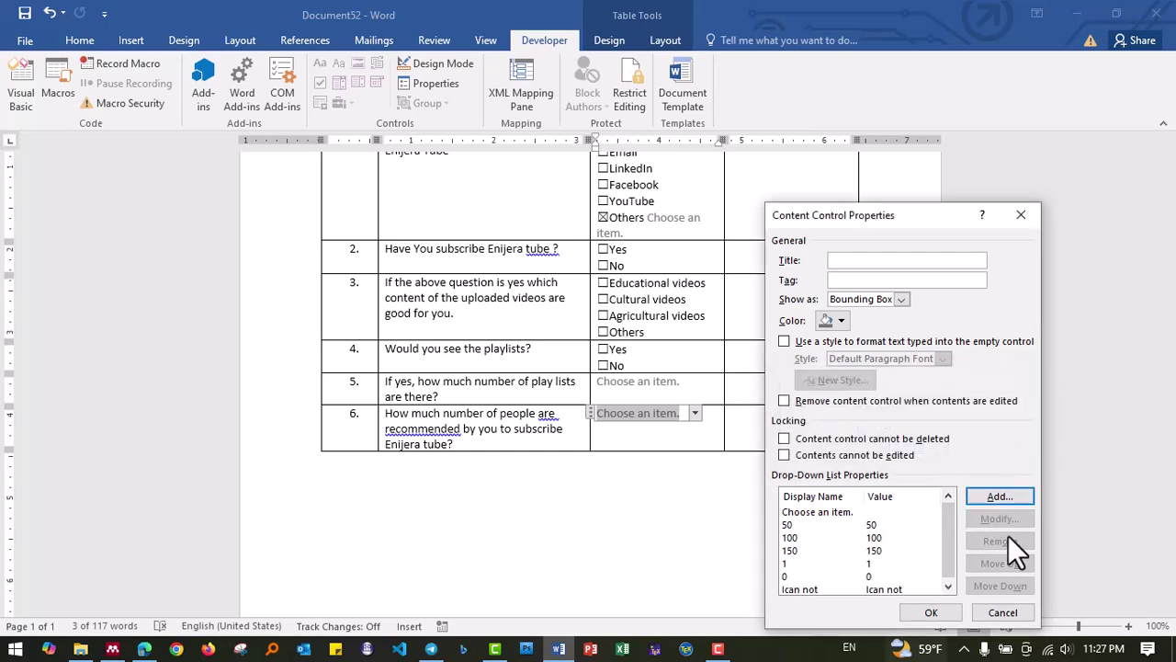
left_click(931, 612)
left_click(759, 438)
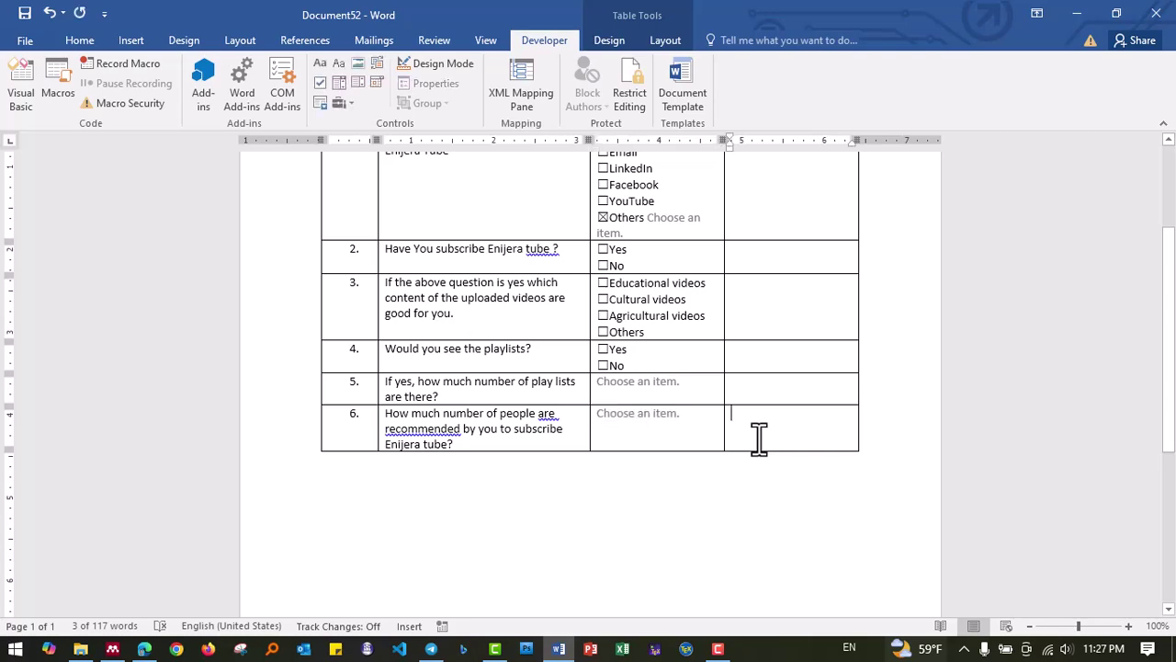
scroll(781, 489, "up", 1)
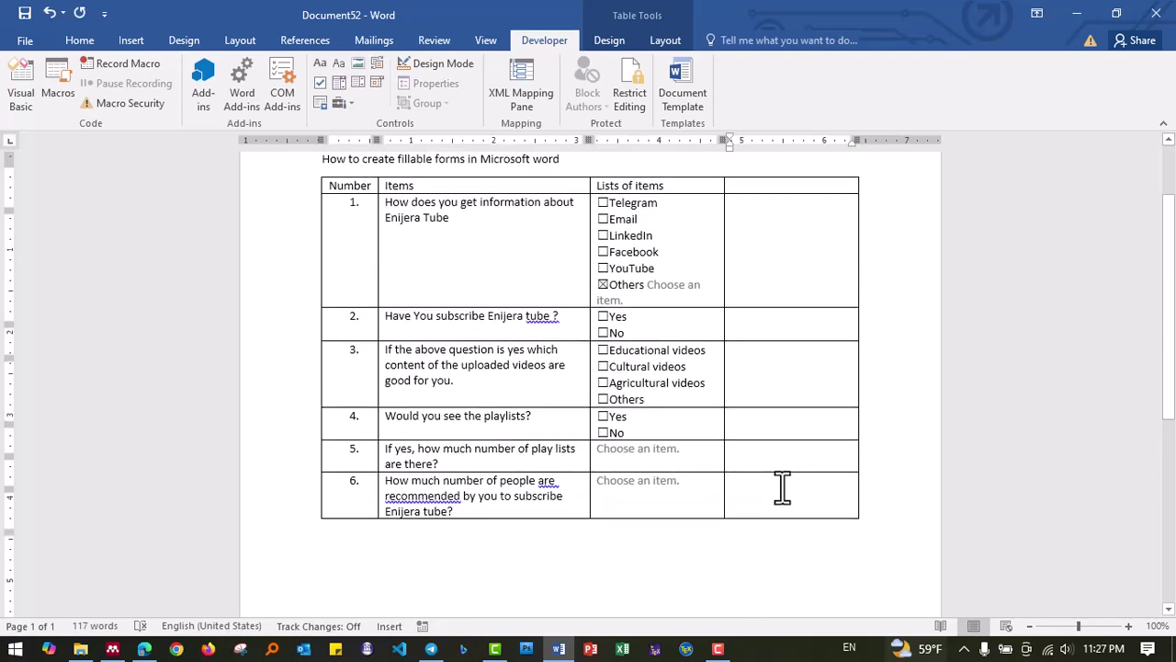
scroll(781, 487, "up", 2)
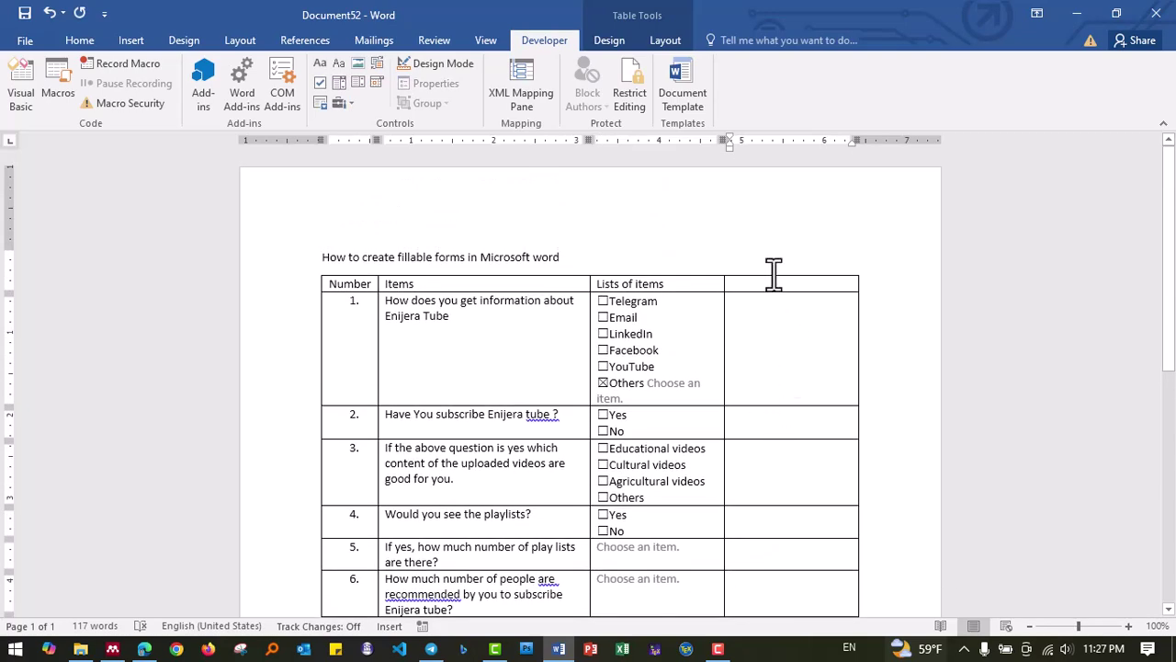
left_click(775, 268)
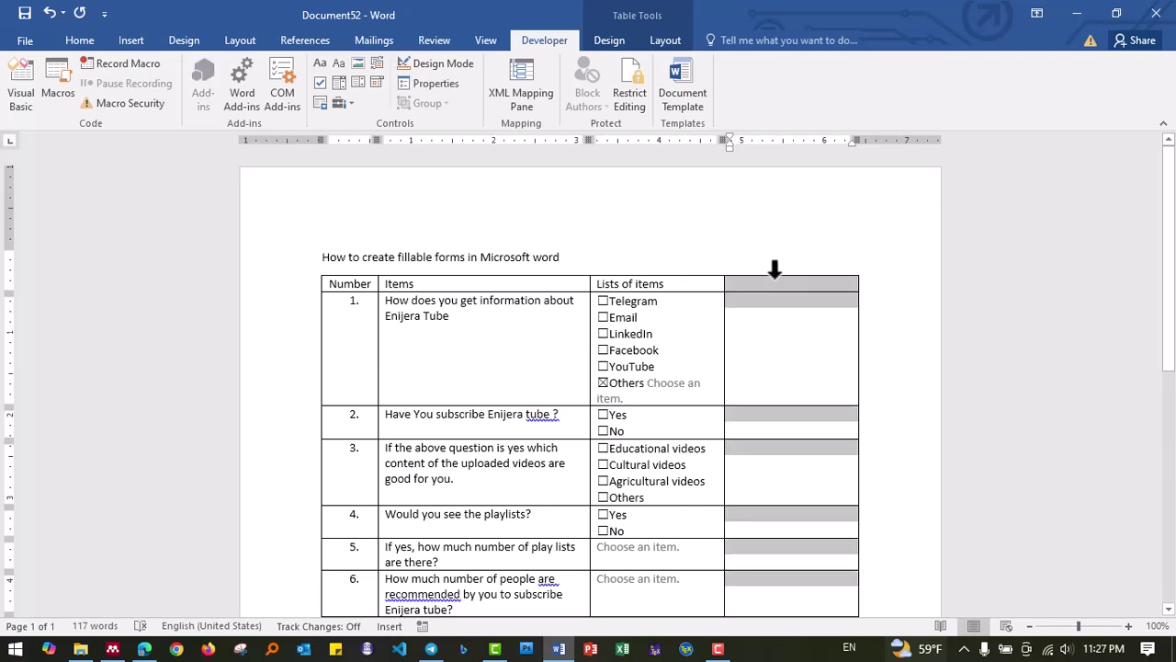
right_click(774, 269)
left_click(759, 315)
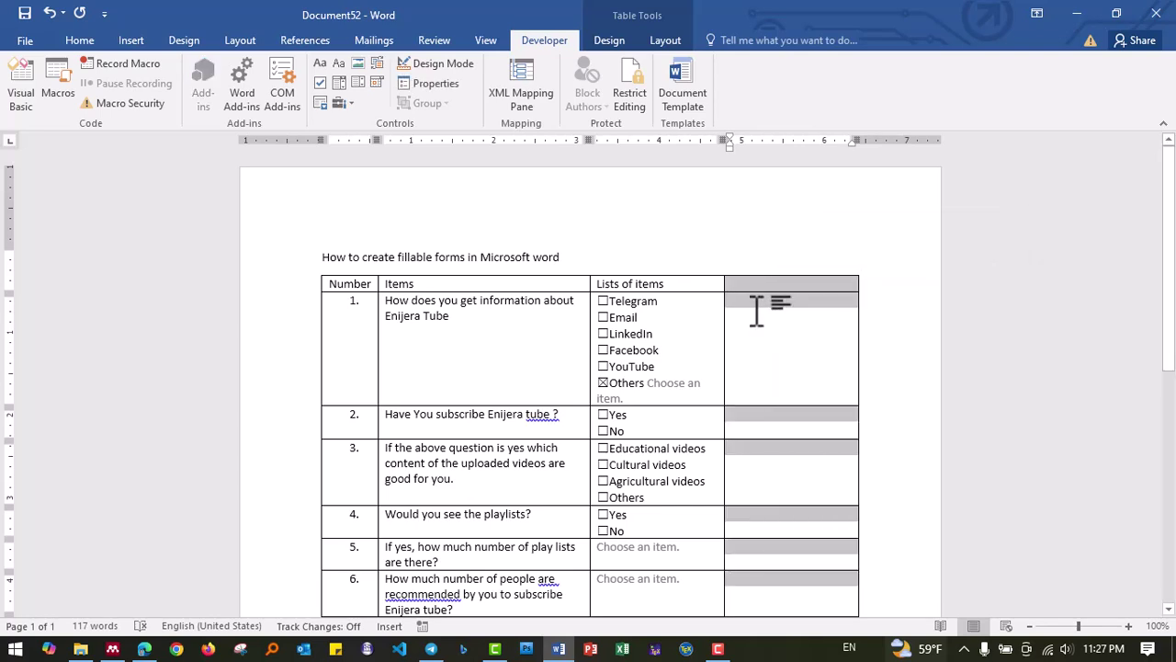
left_click(691, 285)
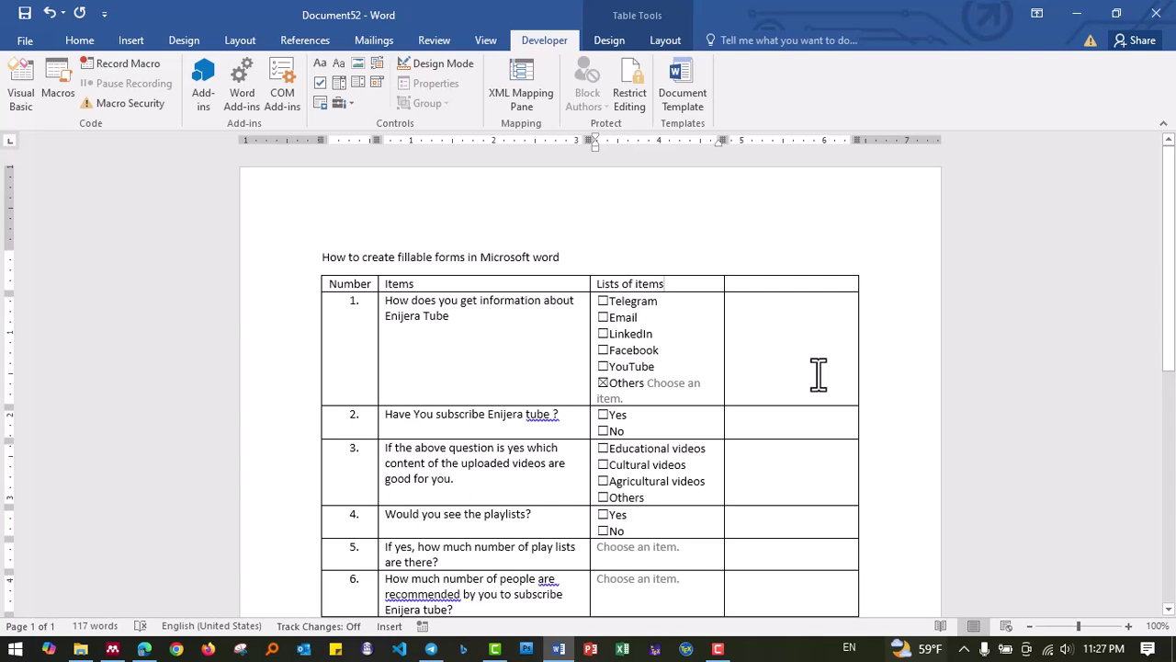
Set the title line "How to create fillable forms in Microsoft word" to Times New Roman, size 12.
left_click_drag(563, 258, 328, 254)
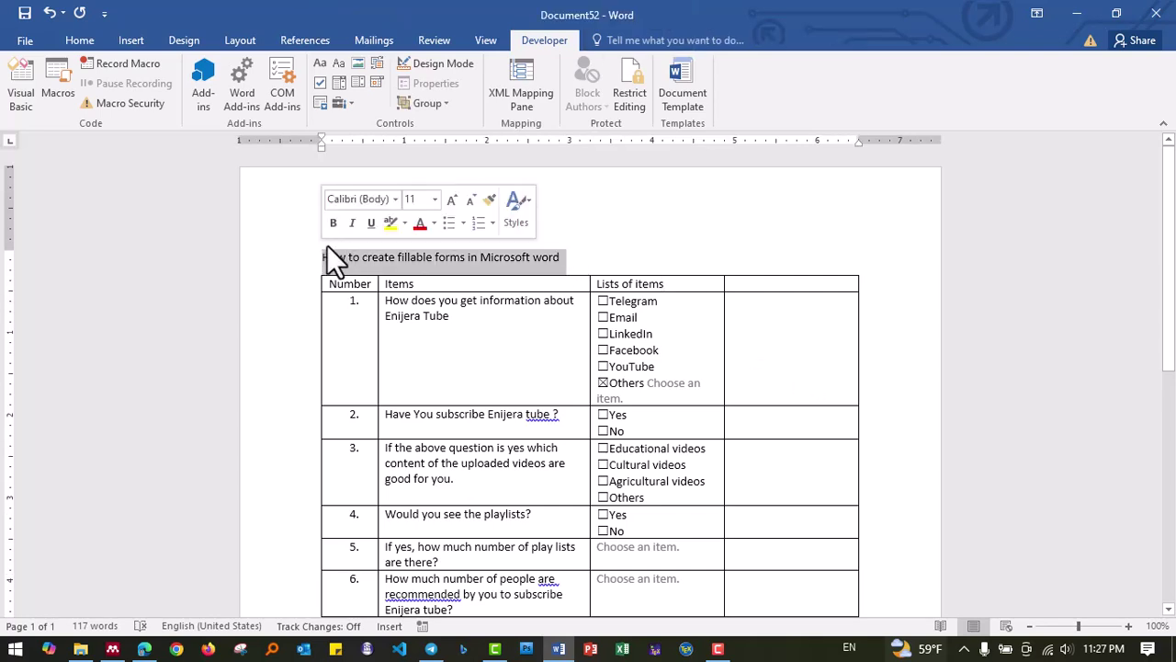
left_click(395, 200)
left_click(421, 299)
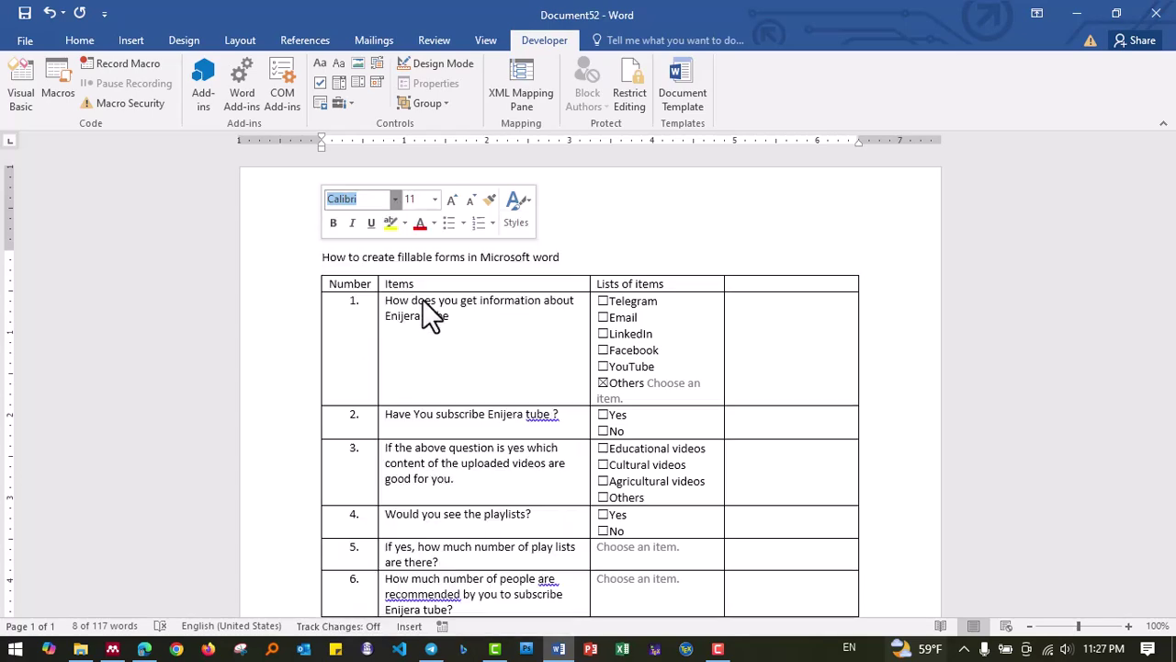
left_click(435, 199)
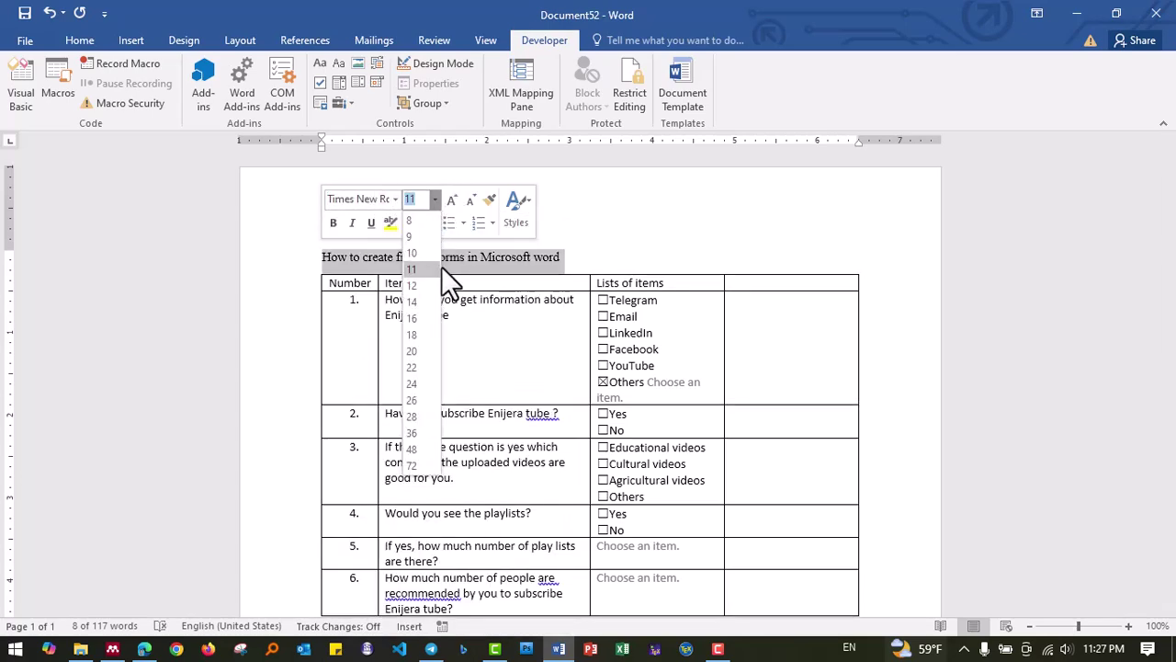
left_click(419, 284)
left_click(675, 321)
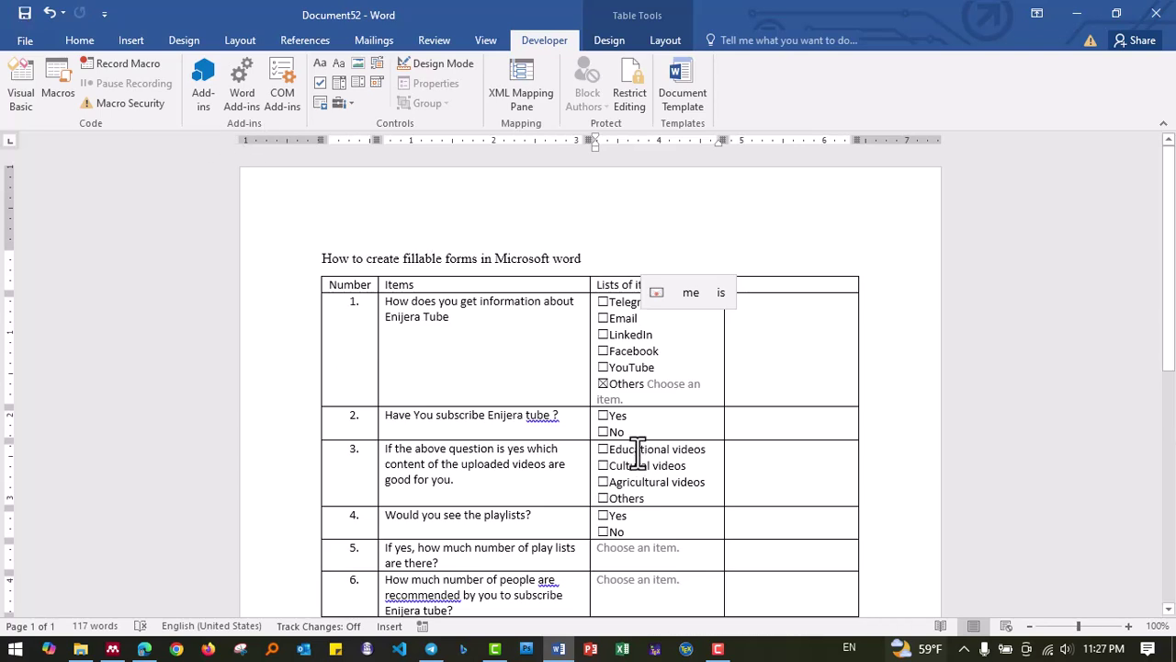
left_click(658, 421)
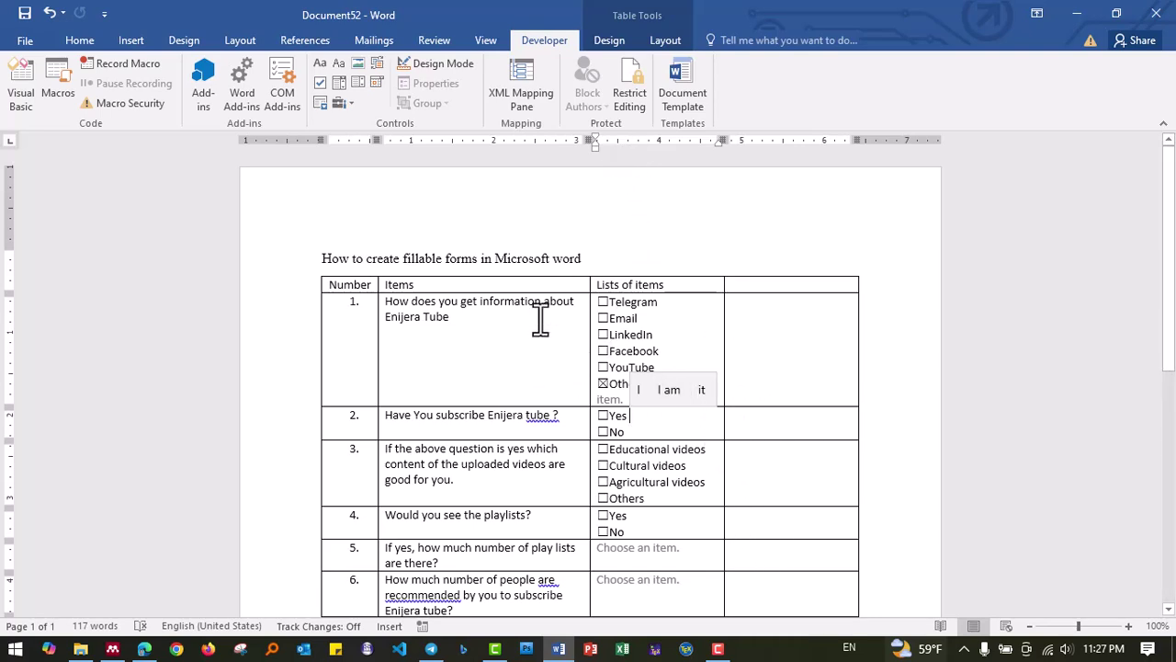
left_click(459, 368)
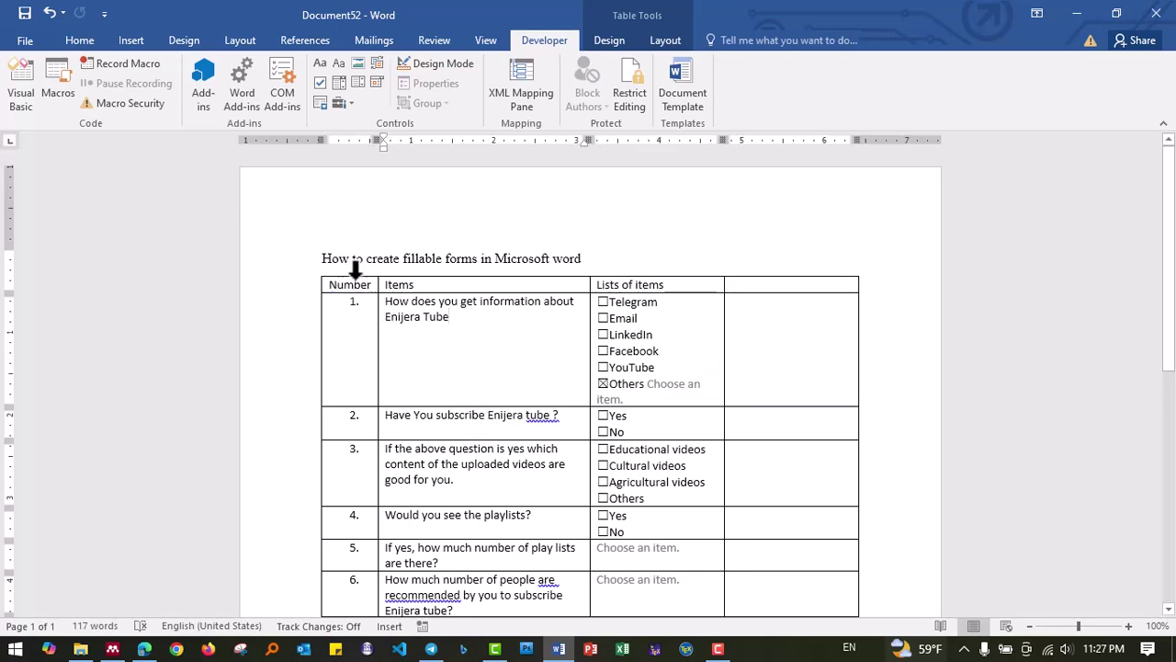
Restrict editing by limiting formatting to a selection of styles and allowing only the editing type No changes (Read only).
left_click(630, 92)
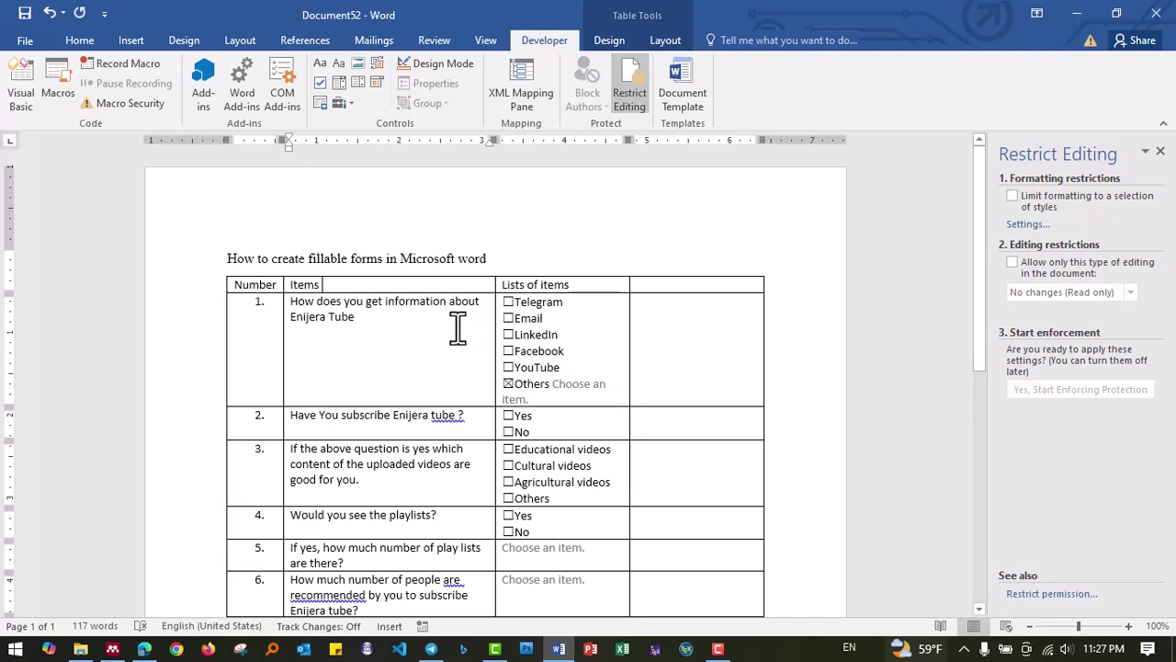
left_click(1116, 195)
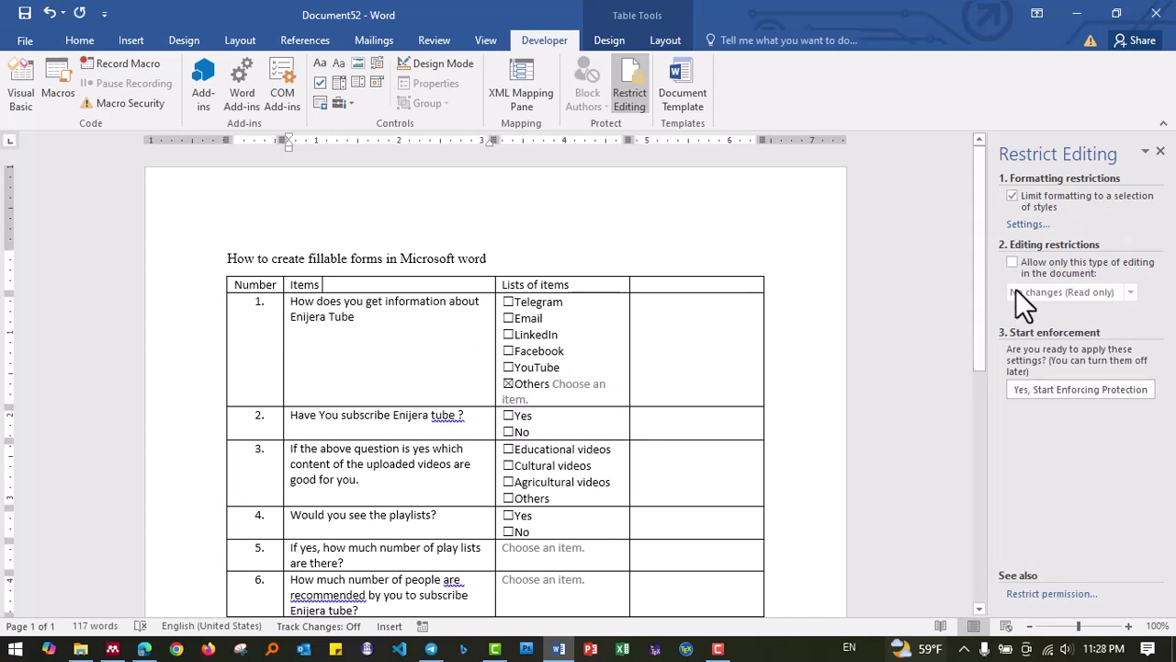
left_click(1026, 264)
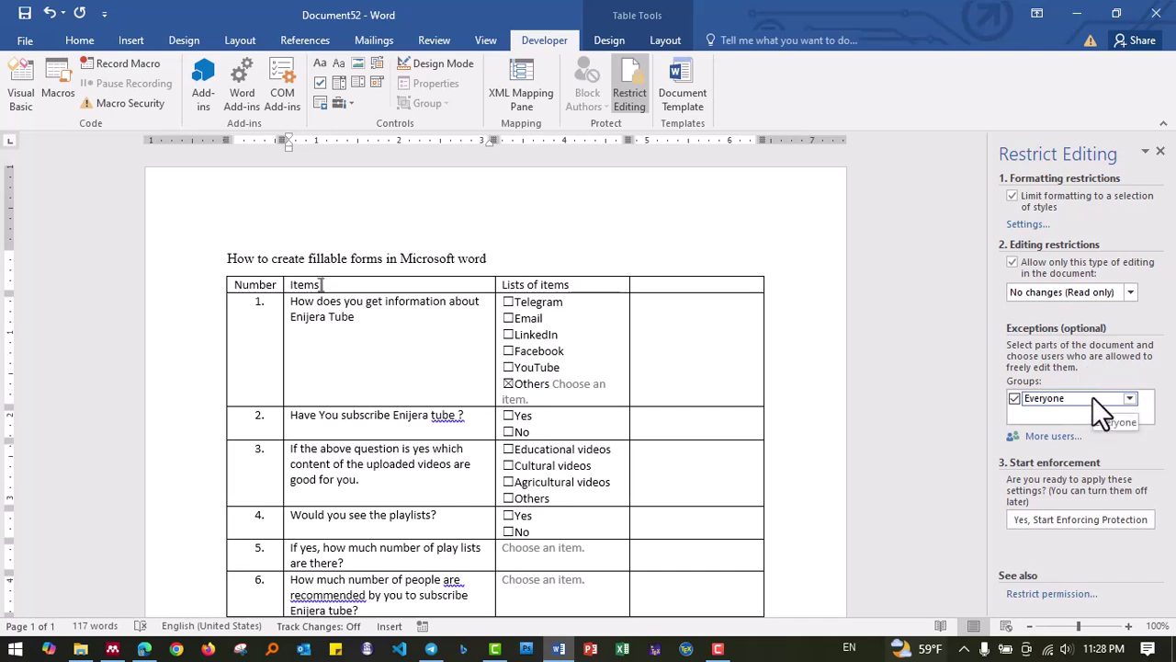
left_click(1011, 262)
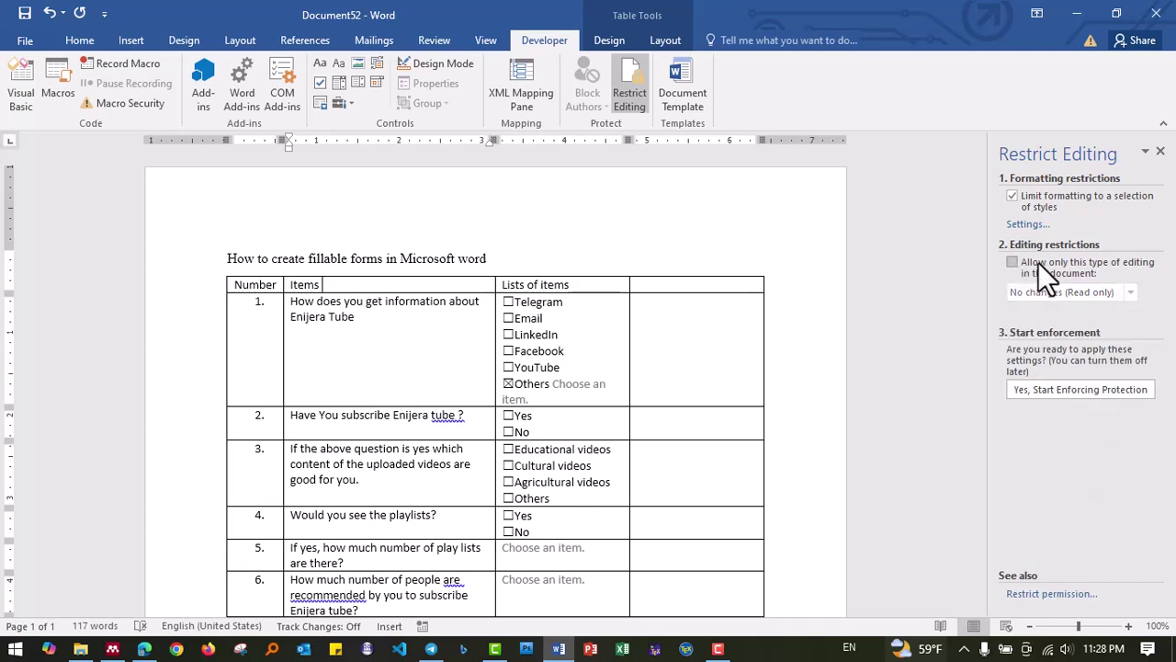
left_click(1012, 262)
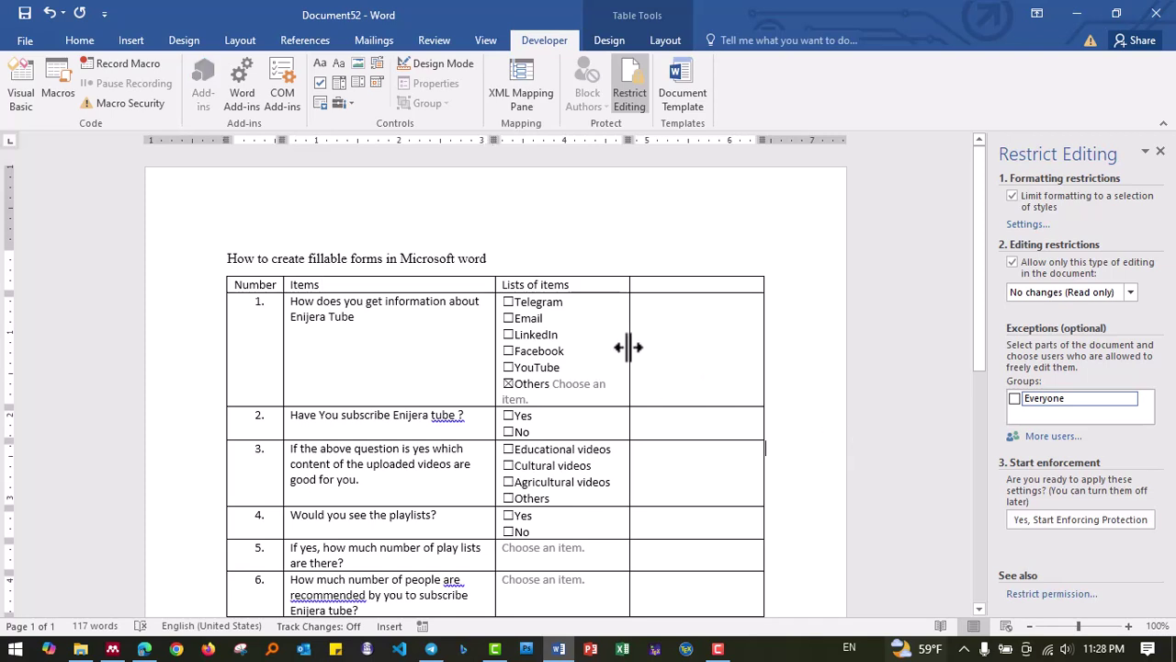
Check the Yes and No boxes of questions 2 and 4 and all four answer boxes of question 3.
left_click(548, 320)
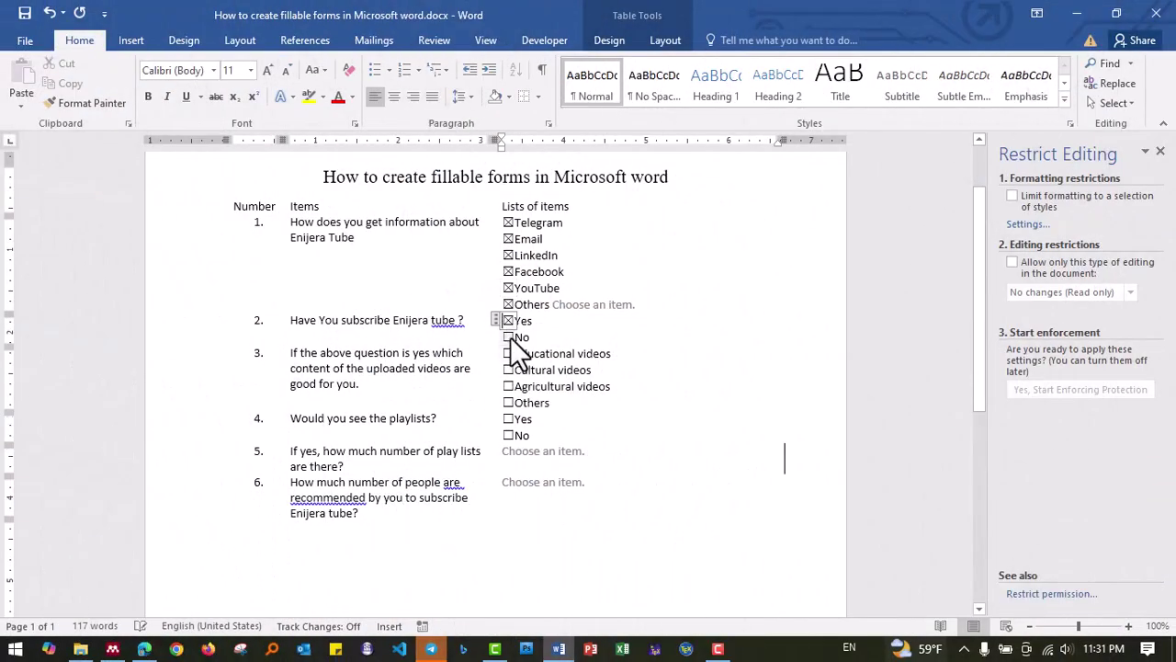
left_click(509, 338)
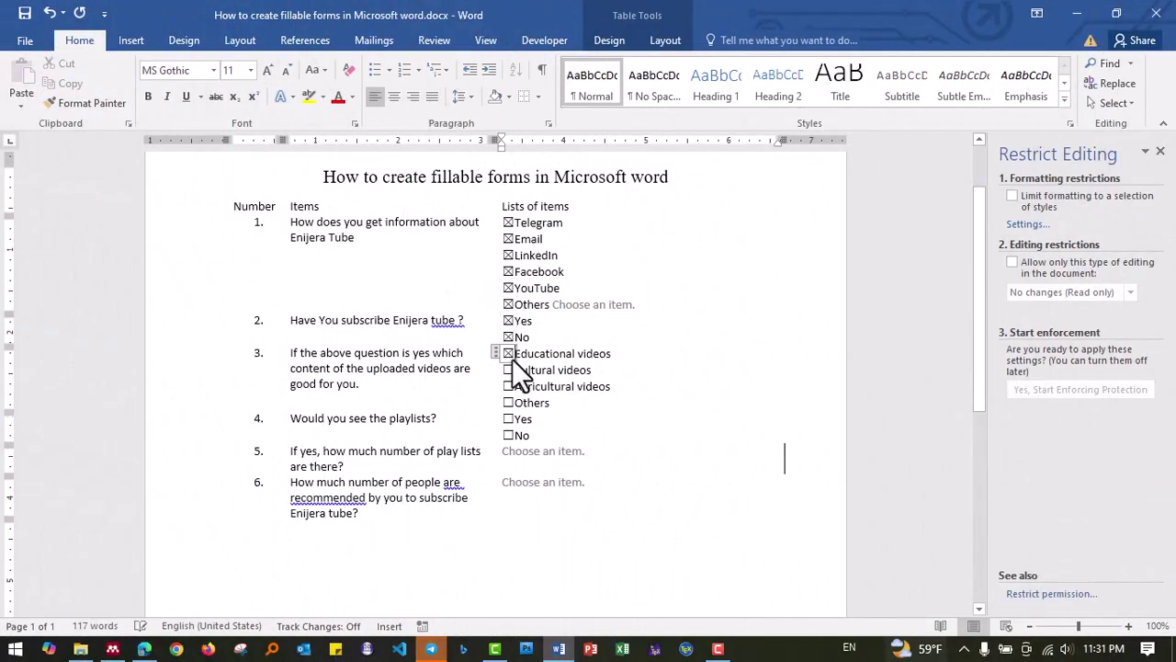
left_click(509, 369)
left_click(508, 386)
left_click(508, 403)
left_click(508, 419)
left_click(508, 436)
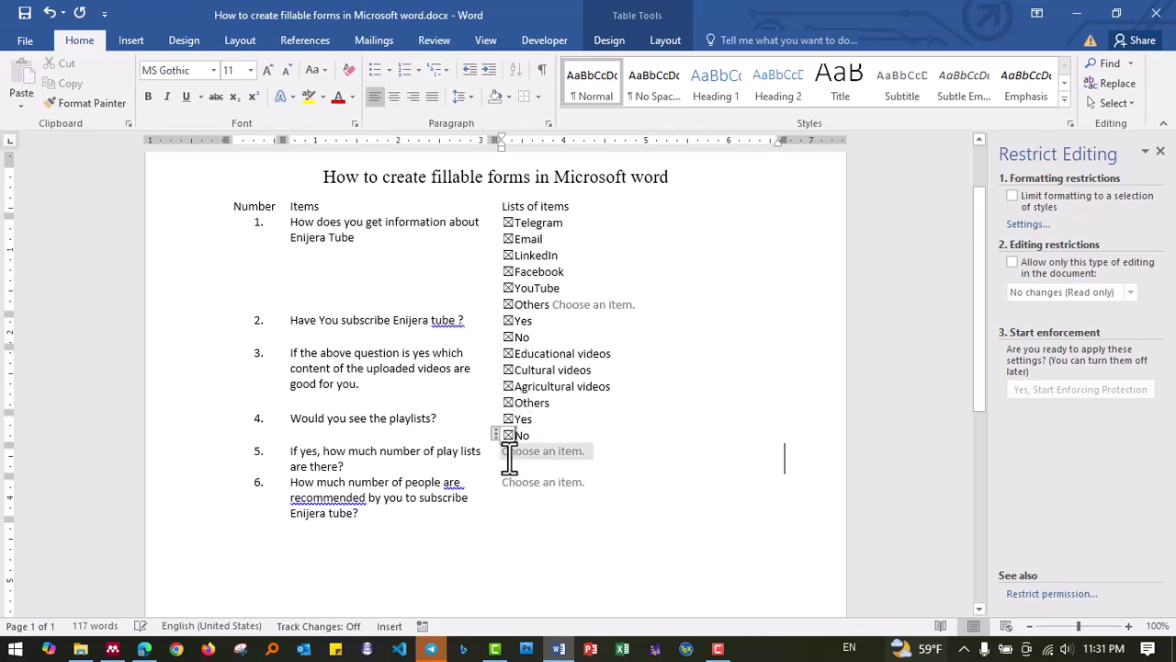
Try the list control in row 5, and choose 100 from the list in row 6.
left_click(567, 450)
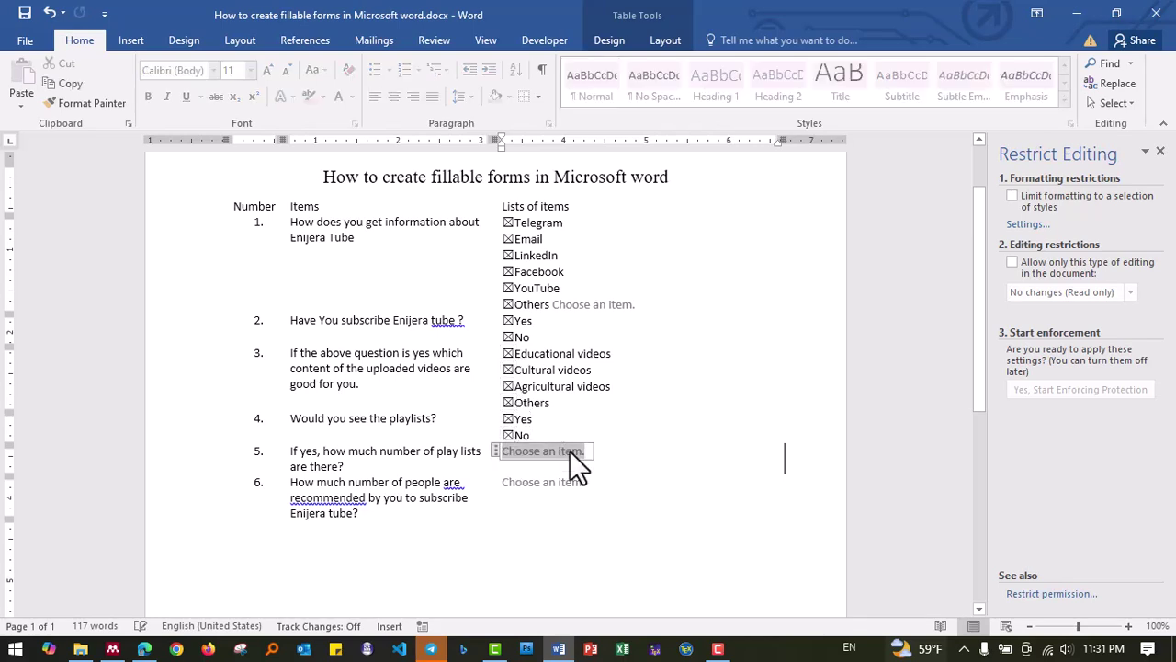
left_click(498, 451)
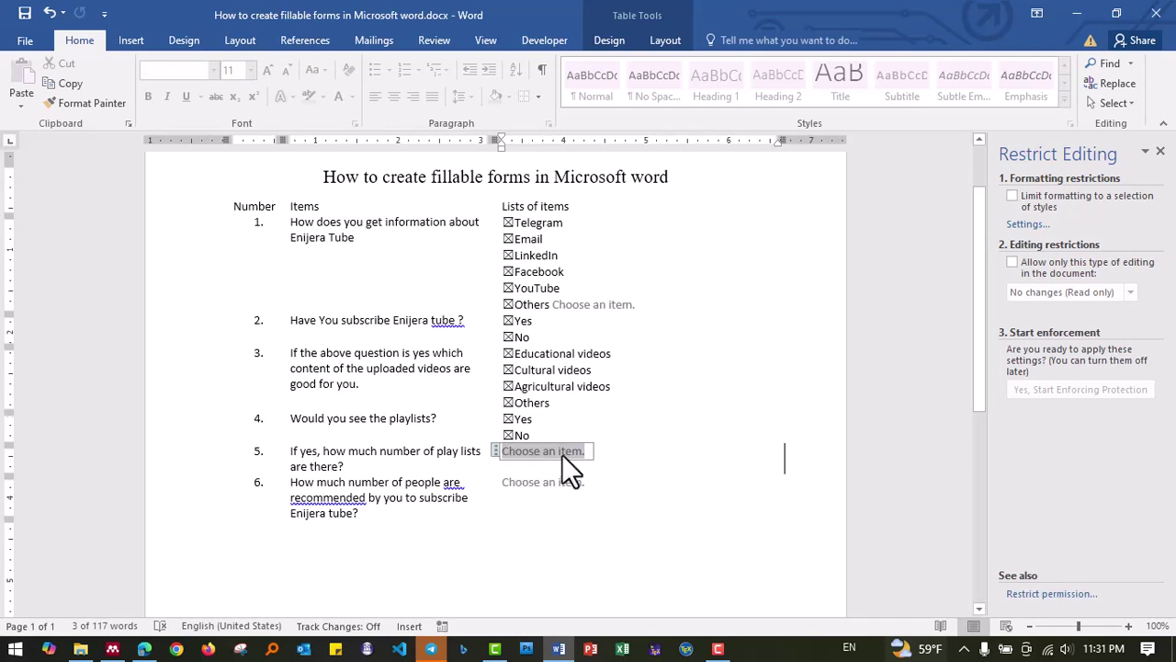
left_click(579, 484)
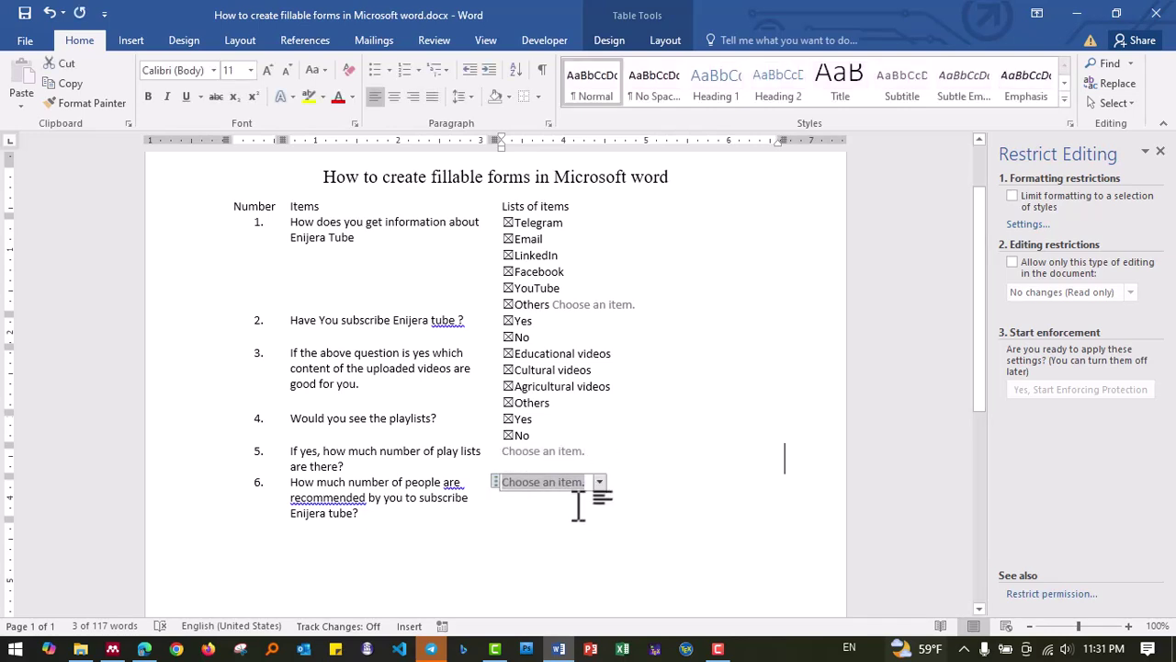
left_click(598, 479)
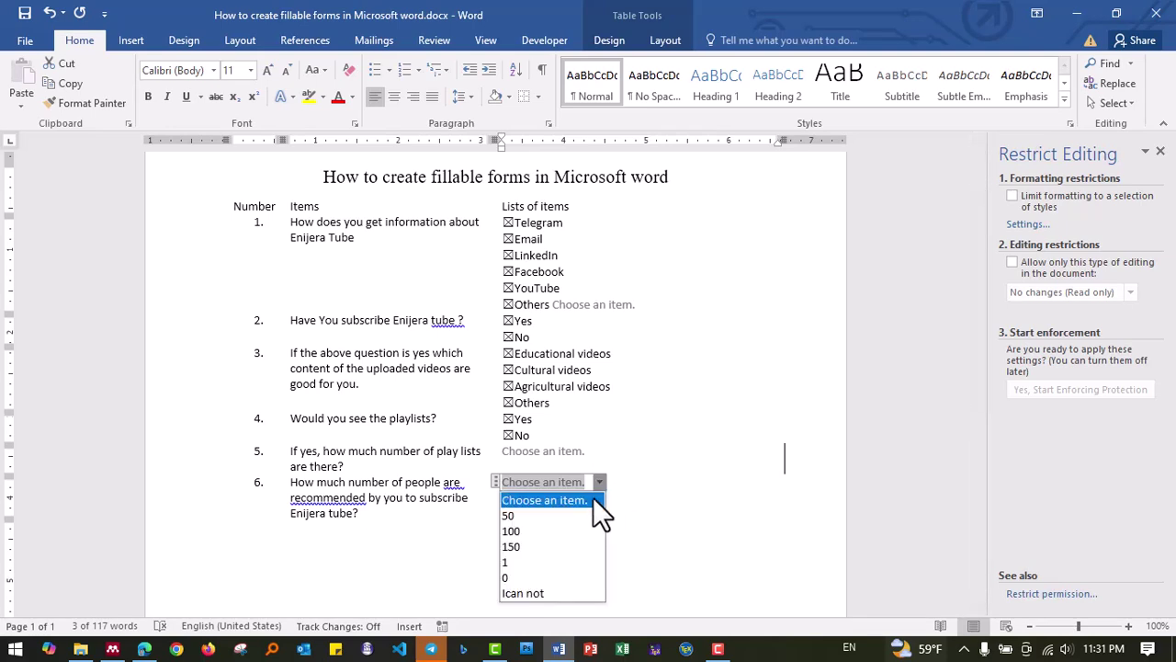
left_click(548, 521)
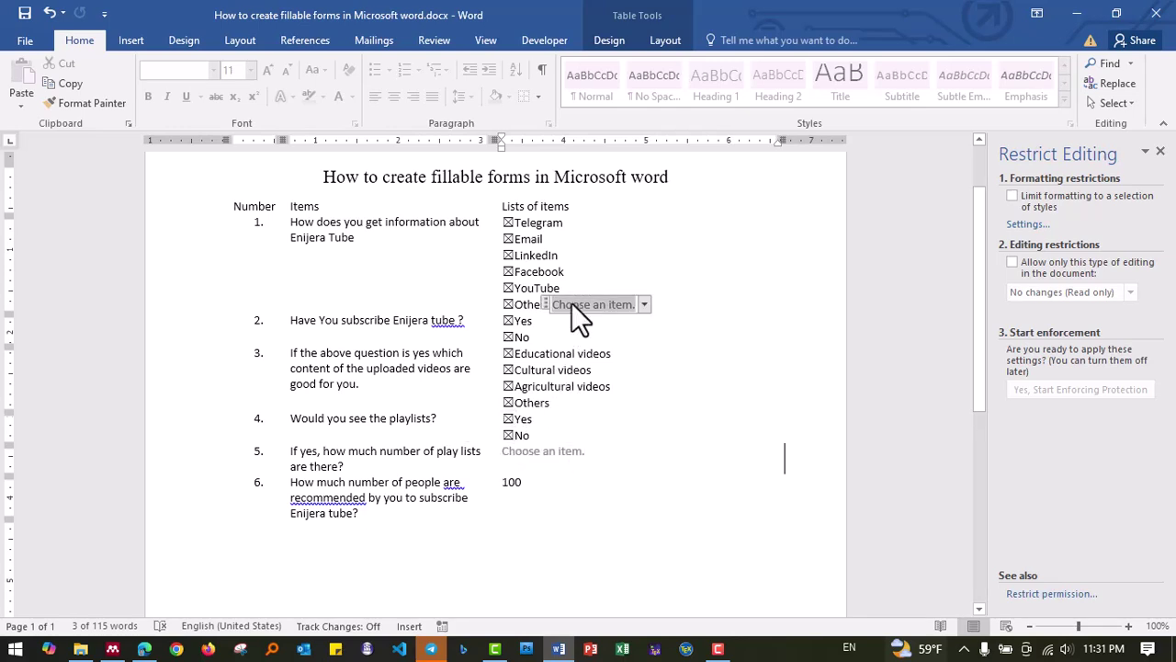
Choose "Personal invitation" from the list beside Others in row 1.
left_click(597, 304)
left_click(644, 304)
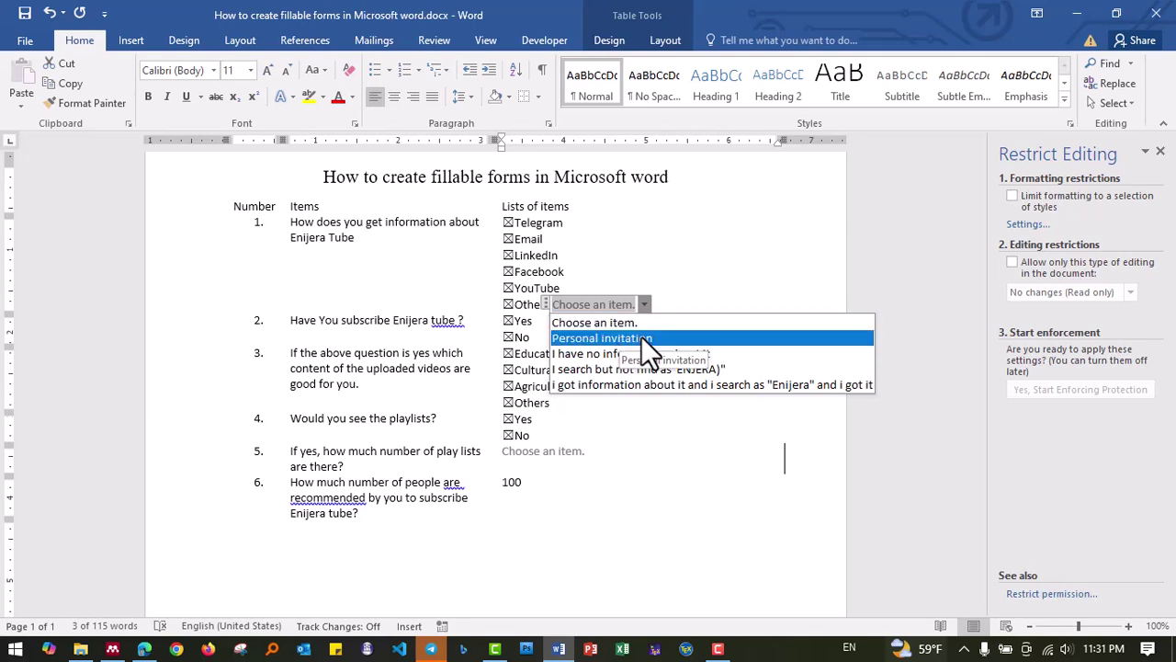
left_click(646, 338)
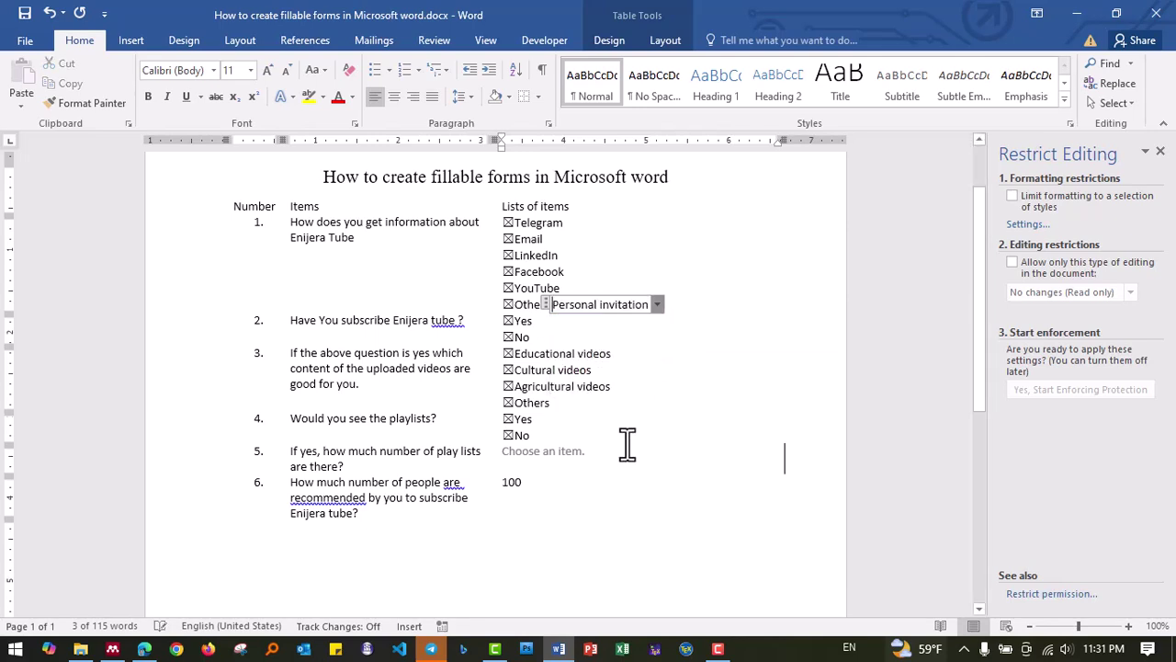
left_click(623, 305)
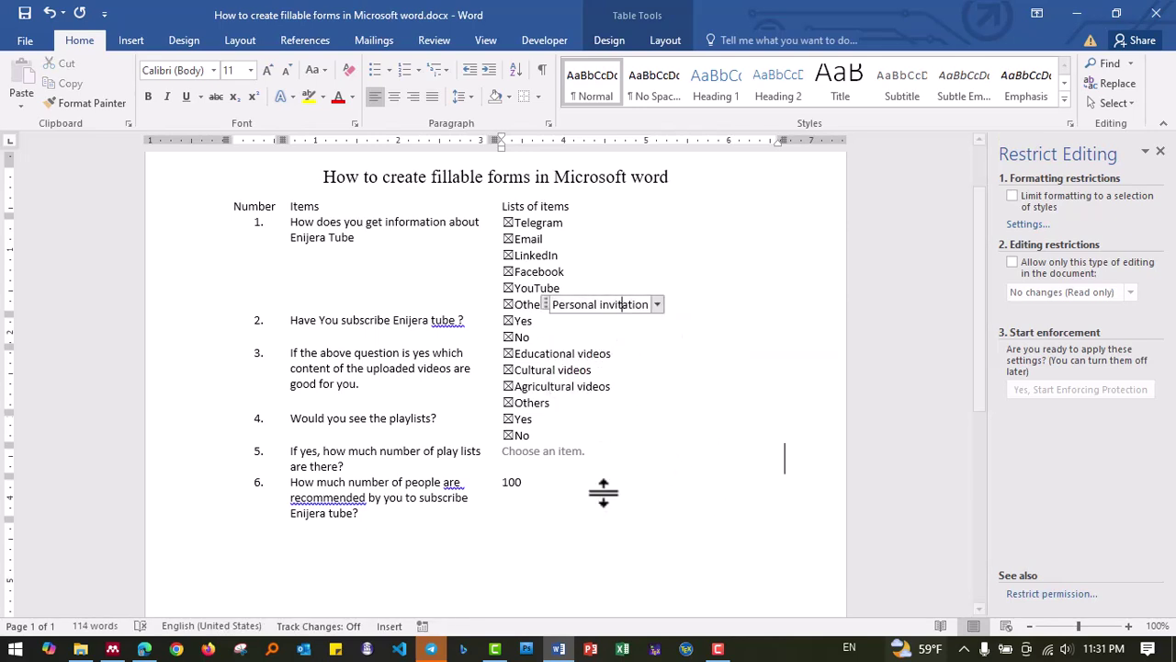
left_click(381, 466)
left_click(564, 452)
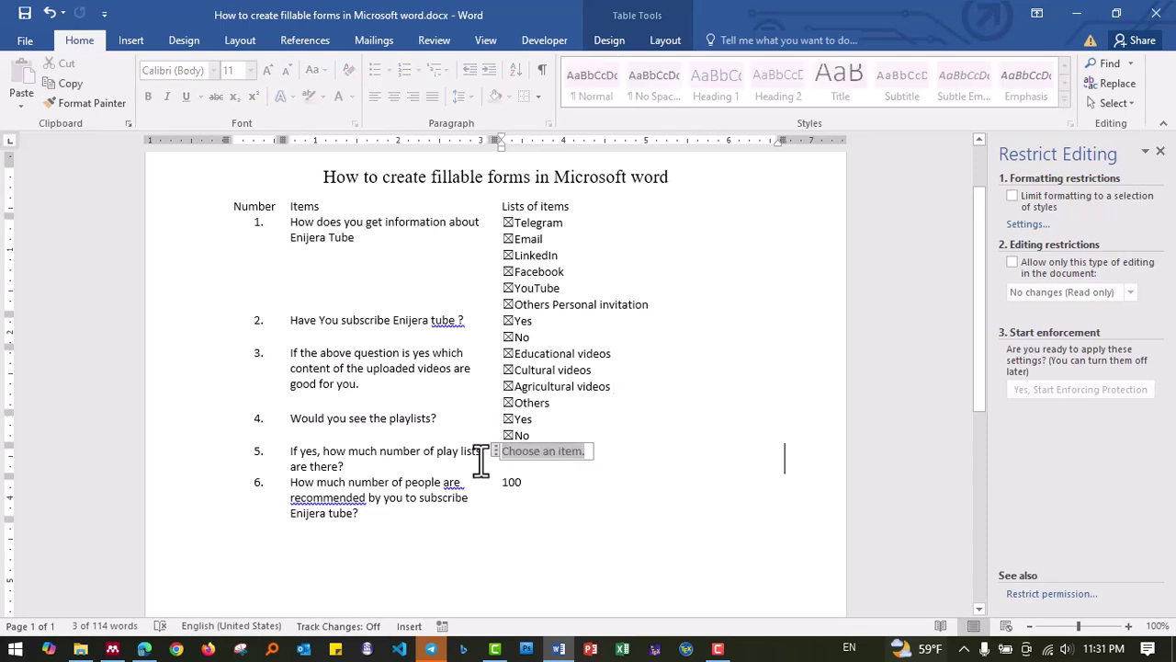
left_click(651, 393)
scroll(714, 379, "up", 2)
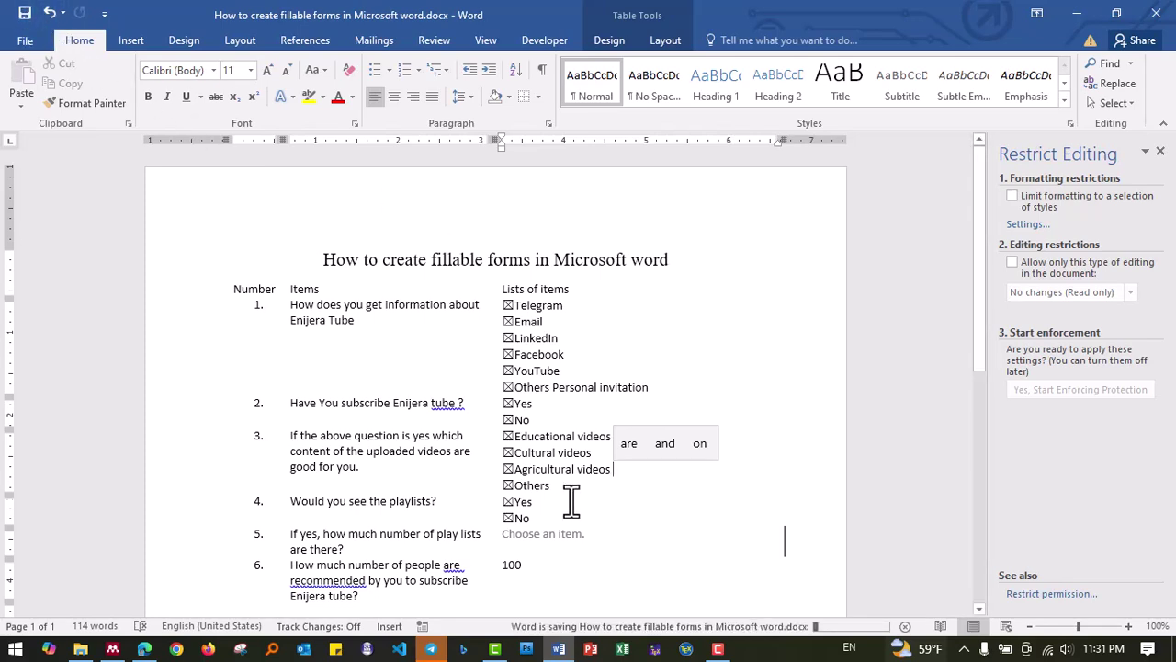
left_click(551, 564)
left_click(432, 548)
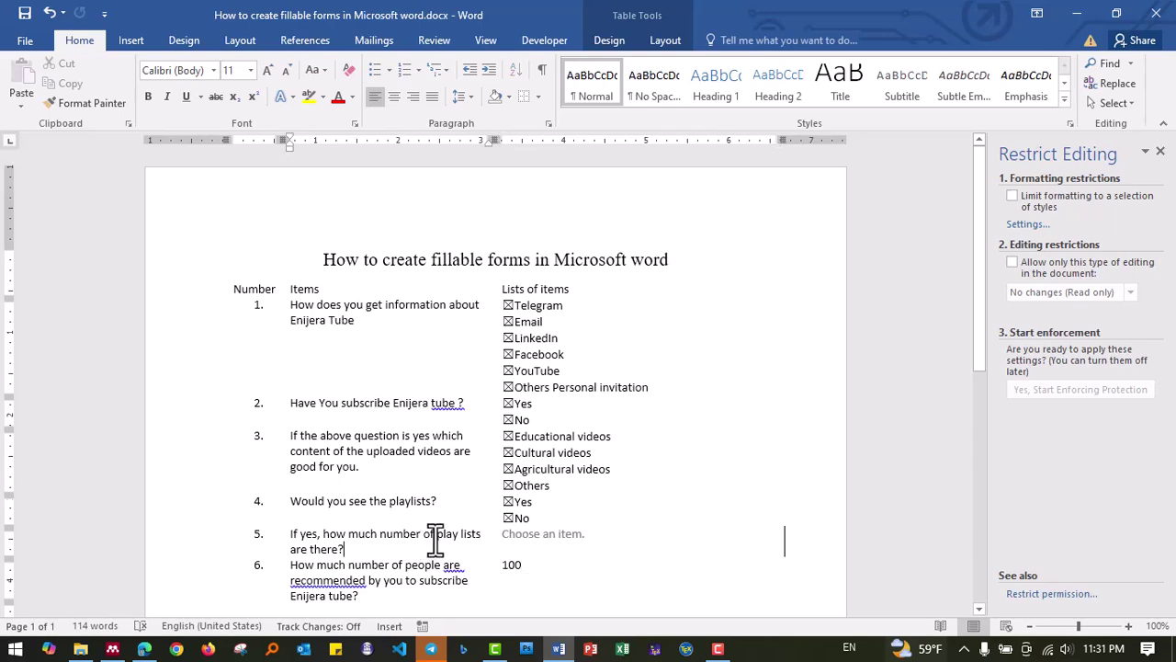
left_click(718, 649)
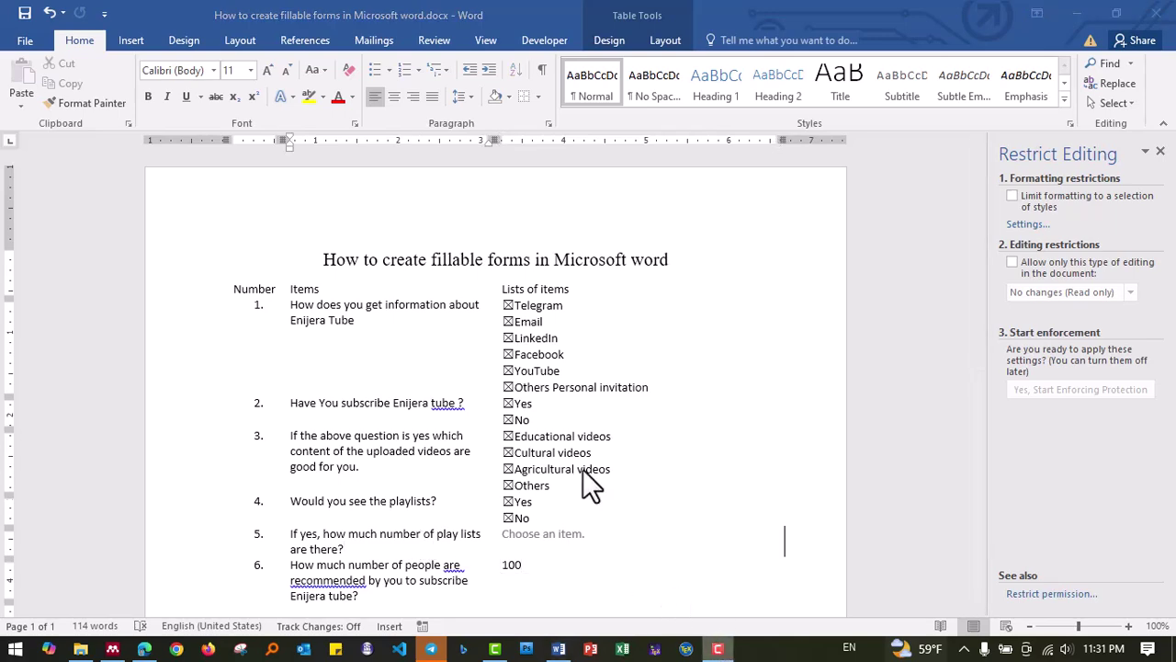